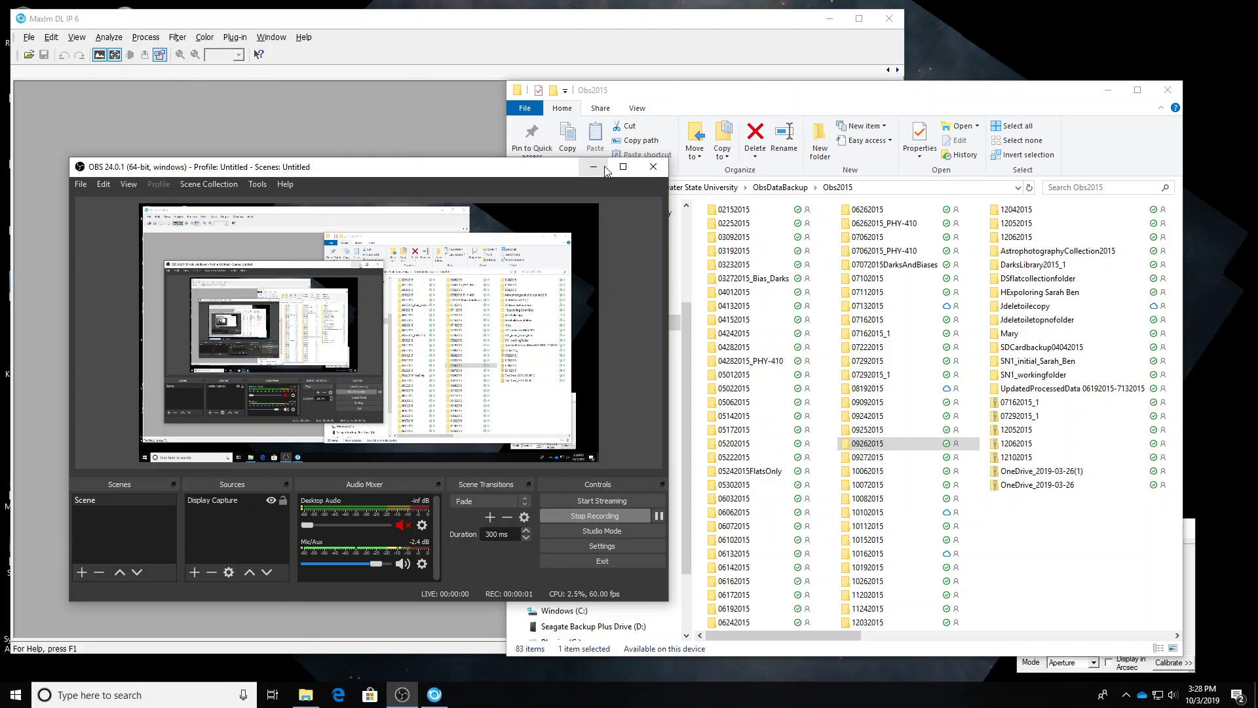
Hide OBS and browse the 09272015 night's M92_09272015 folder, then return to Obs2015
{"action": "left_click", "coordinate": [593, 167]}
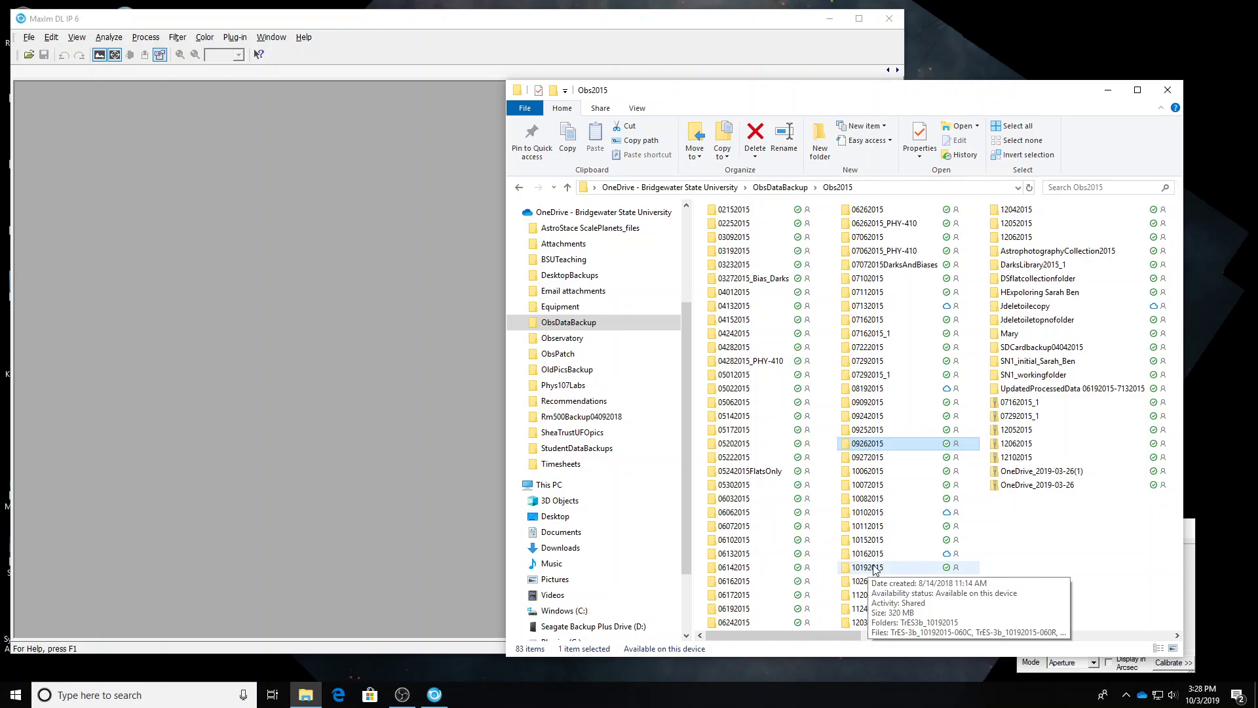
{"action": "double_click", "coordinate": [864, 458]}
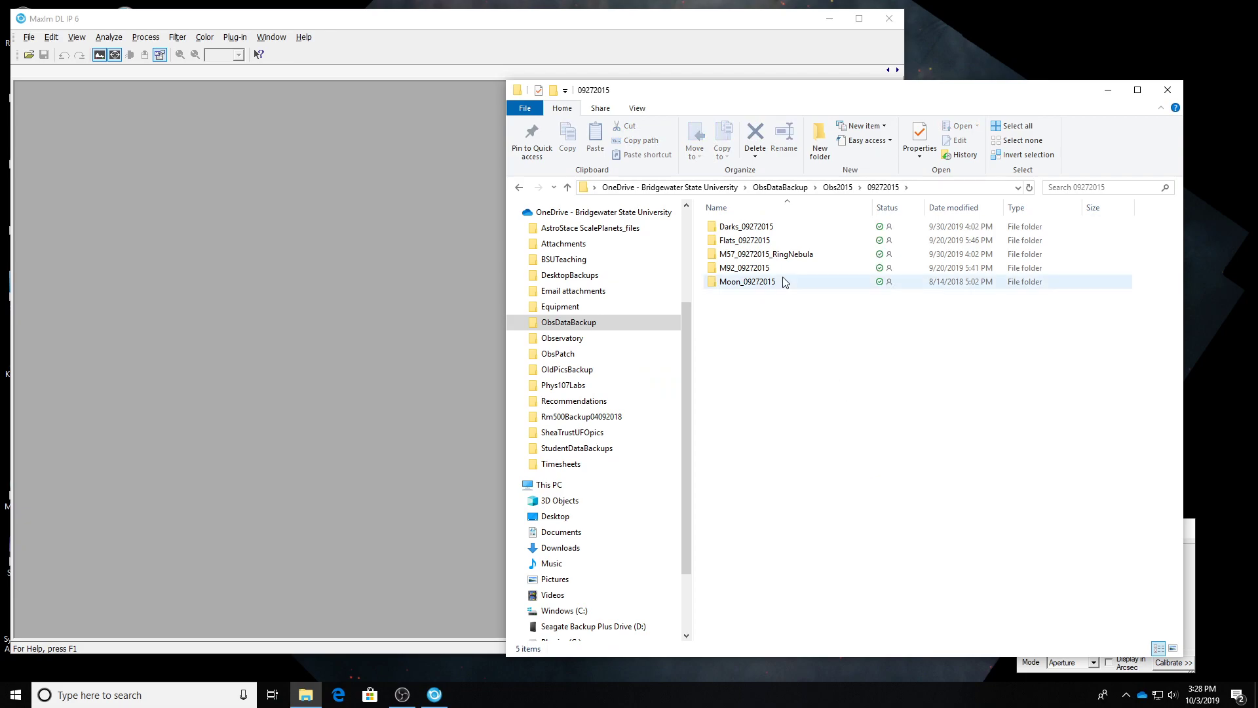
{"action": "left_click", "coordinate": [765, 254]}
{"action": "left_click", "coordinate": [771, 268]}
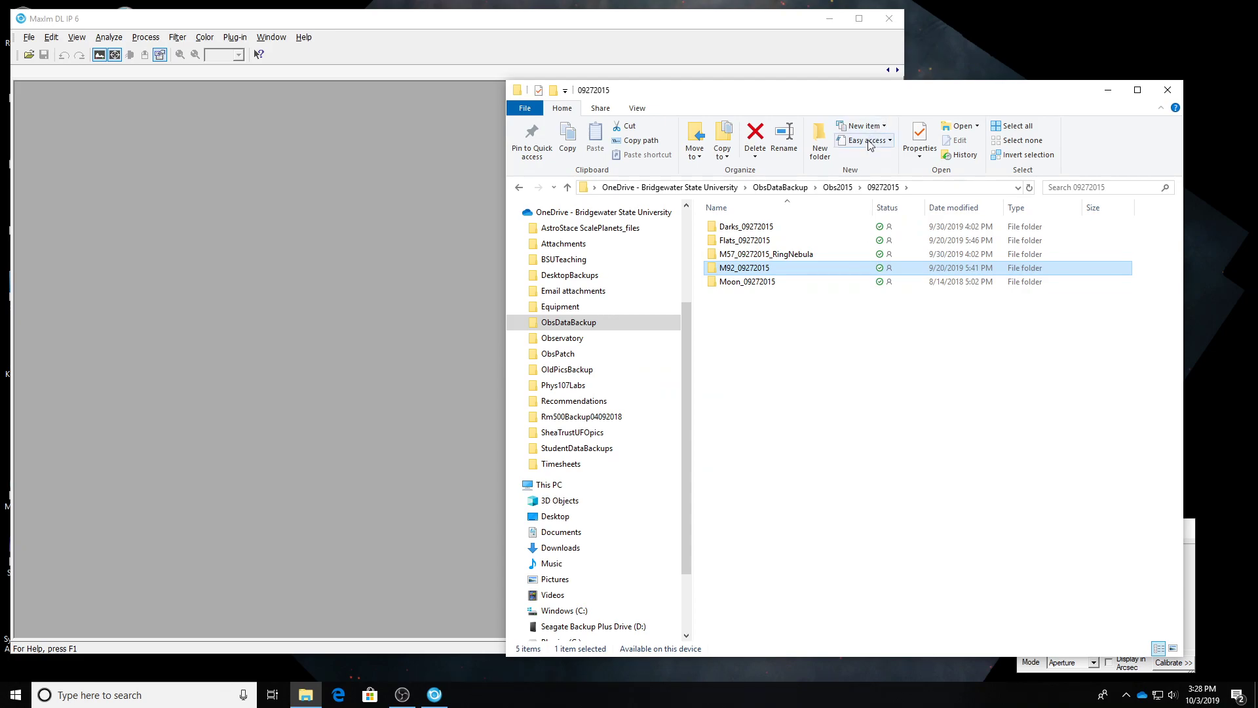
{"action": "left_click", "coordinate": [837, 187]}
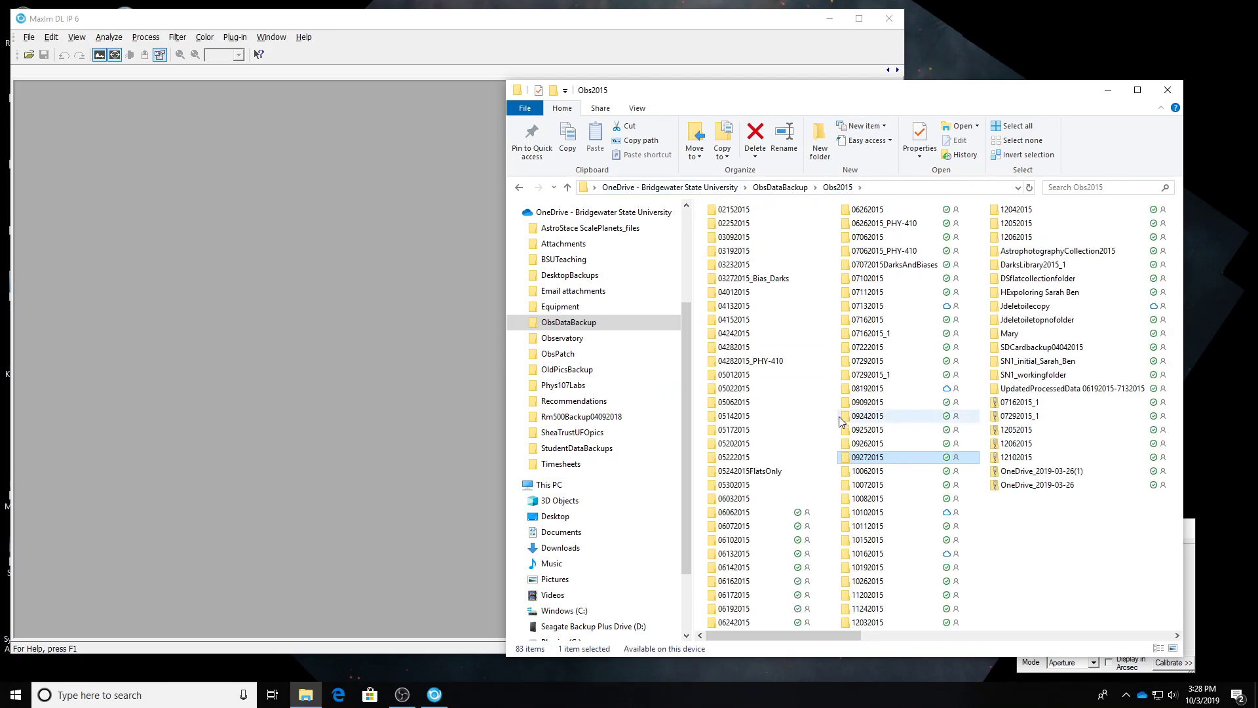
Open 09262015 > Flats_09262015 > B > cal, select flat 010B, and return to MaxIm DL
{"action": "double_click", "coordinate": [859, 447]}
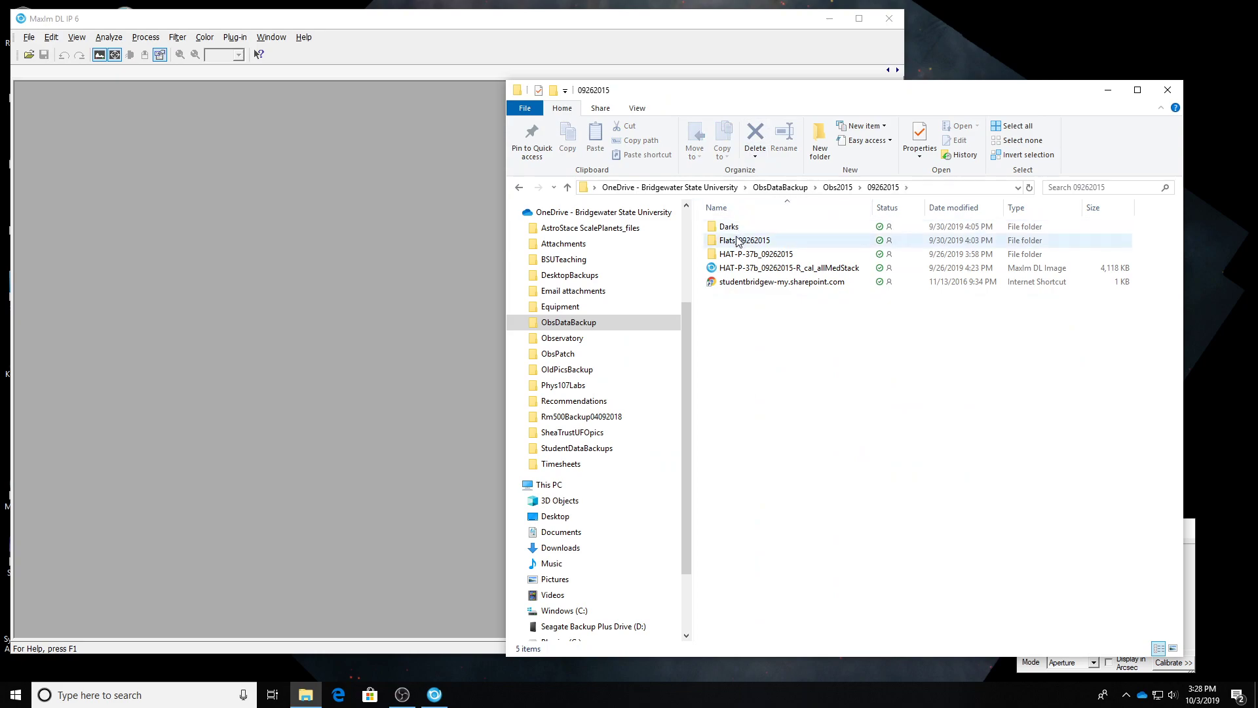
{"action": "double_click", "coordinate": [737, 243]}
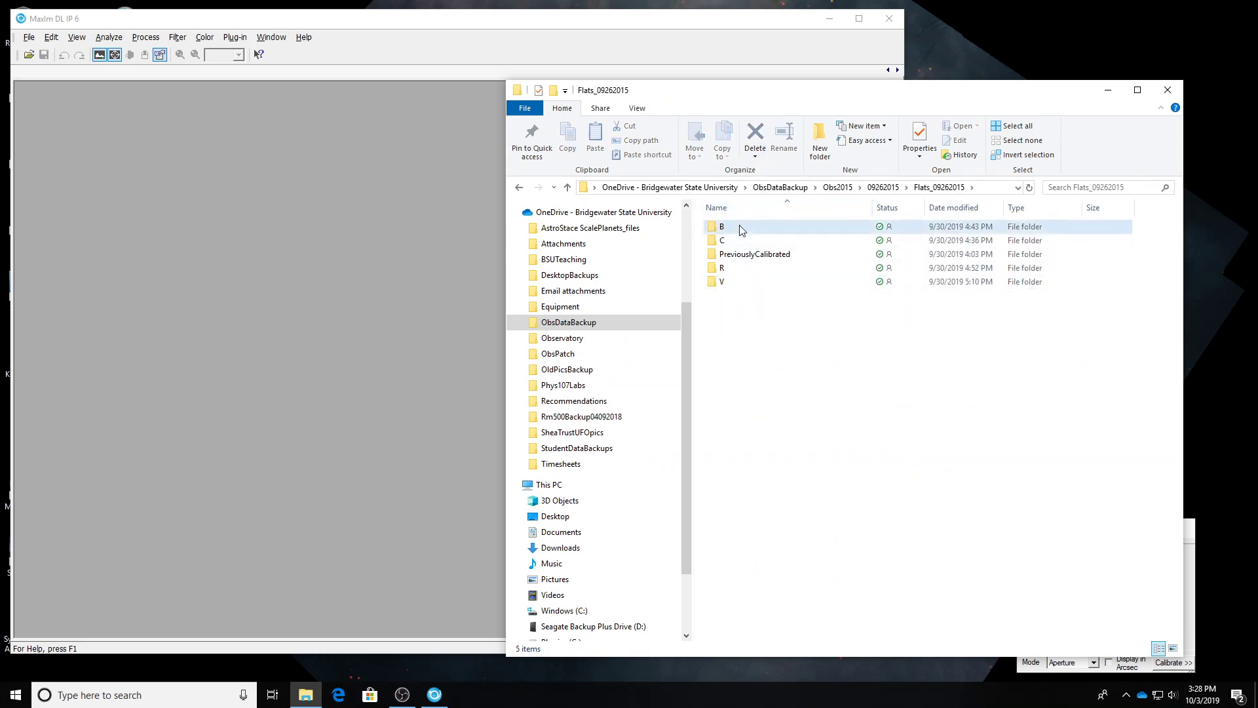
{"action": "double_click", "coordinate": [739, 226]}
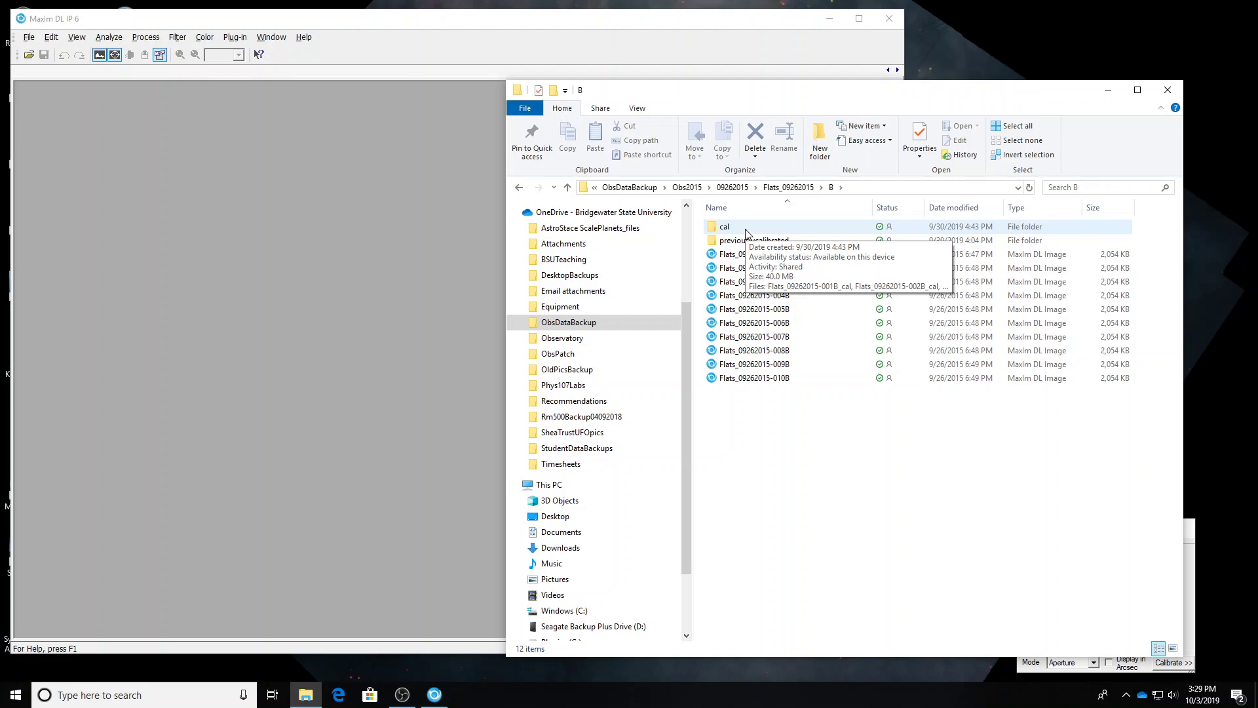
{"action": "double_click", "coordinate": [727, 227]}
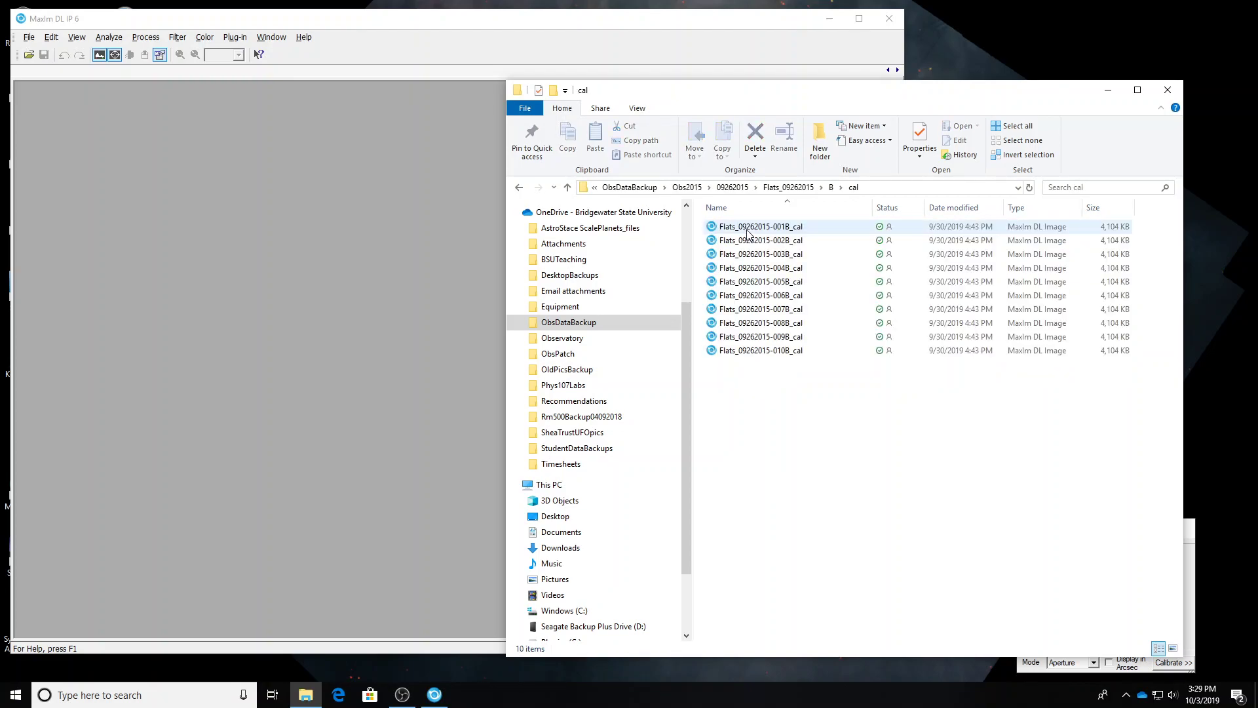
{"action": "left_click", "coordinate": [794, 352]}
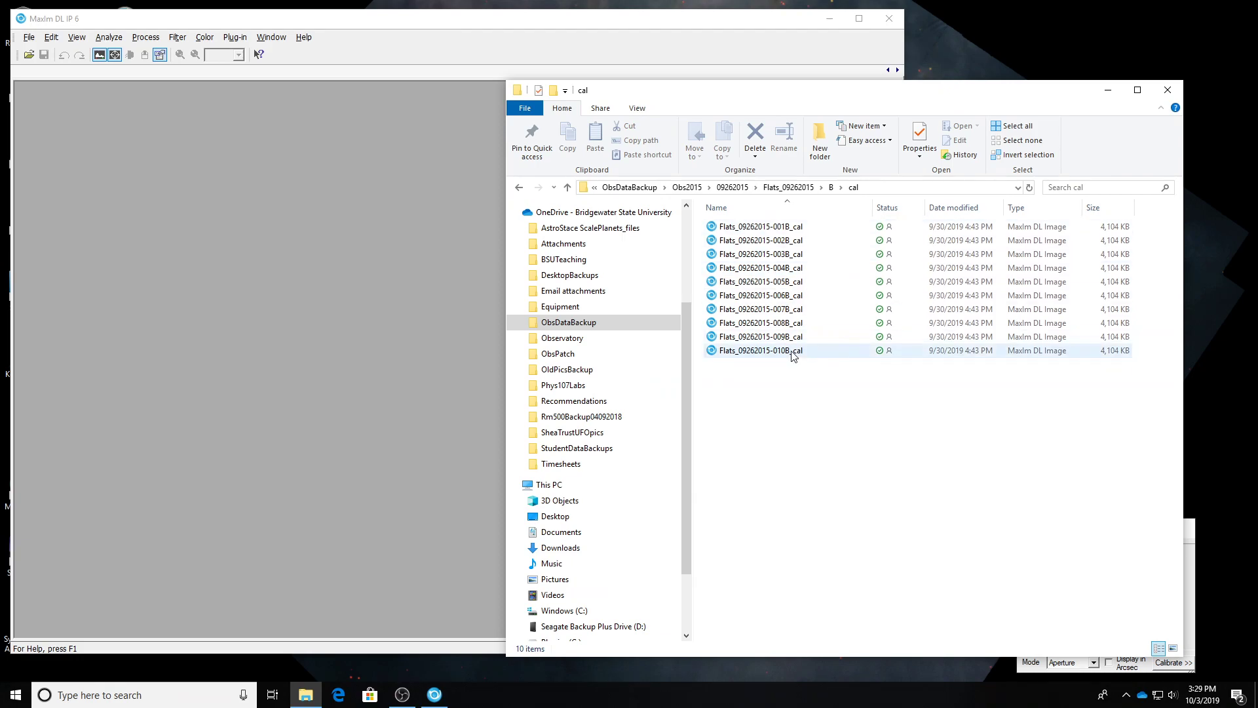
{"action": "left_click", "coordinate": [450, 57]}
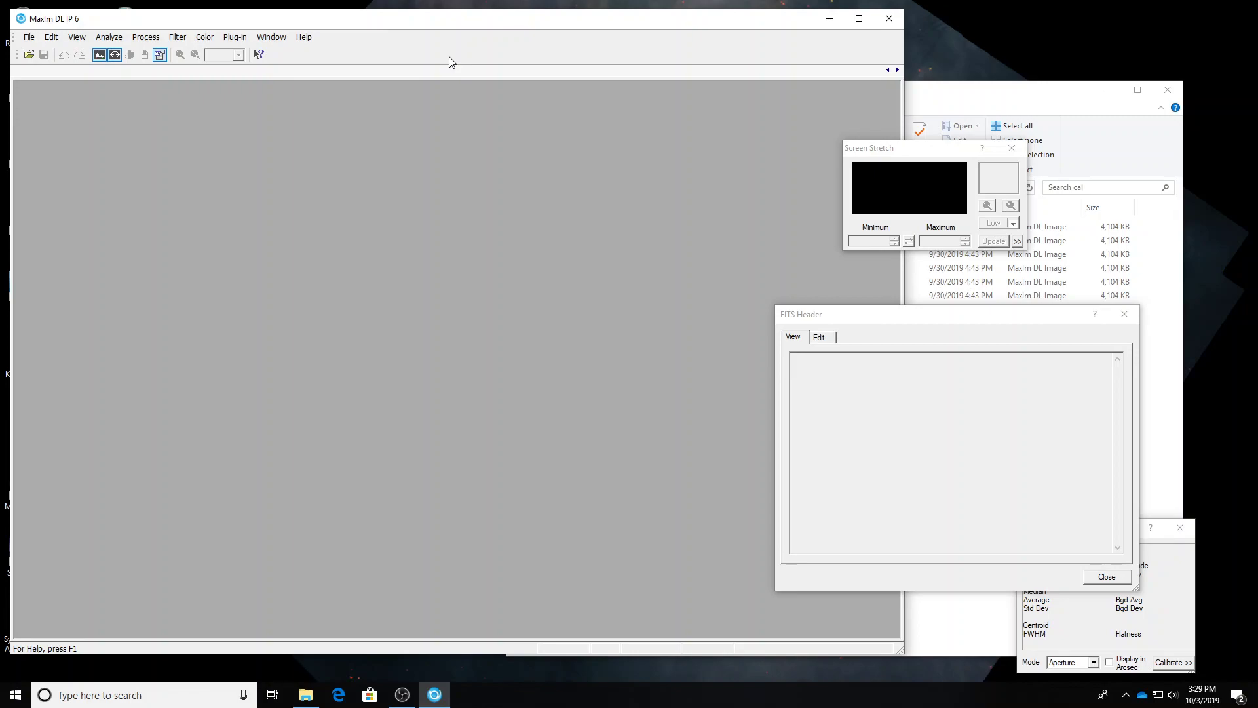
Open Process > Set Calibration and add a new FLAT calibration group
{"action": "left_click", "coordinate": [146, 37]}
{"action": "left_click", "coordinate": [157, 87]}
{"action": "left_click_drag", "start_coordinate": [452, 238], "coordinate": [452, 301]}
{"action": "left_click", "coordinate": [124, 345]}
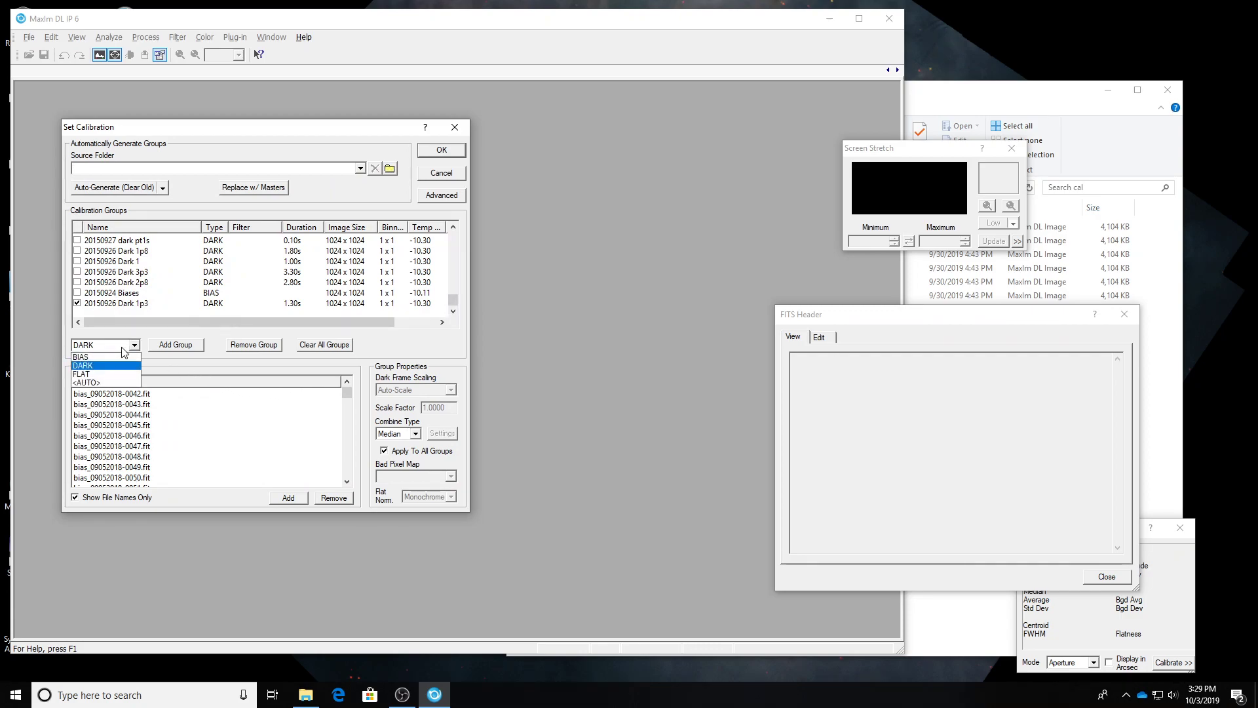
{"action": "left_click", "coordinate": [122, 376]}
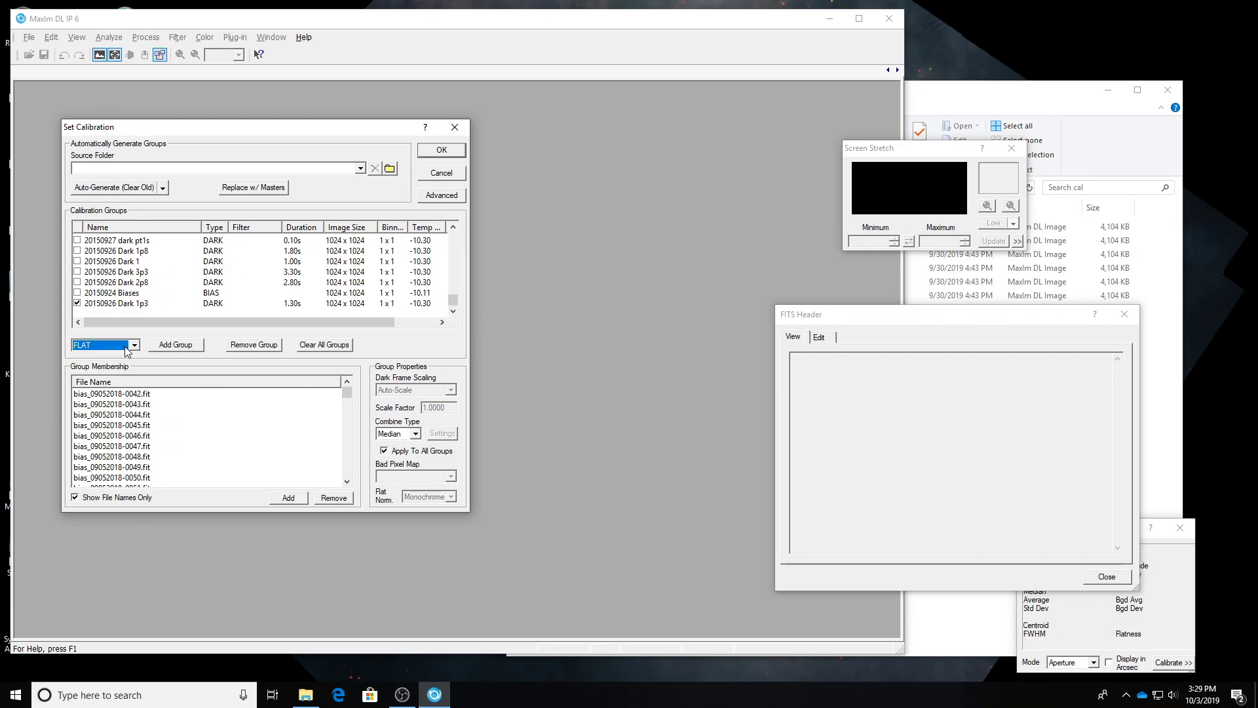
{"action": "left_click", "coordinate": [160, 348]}
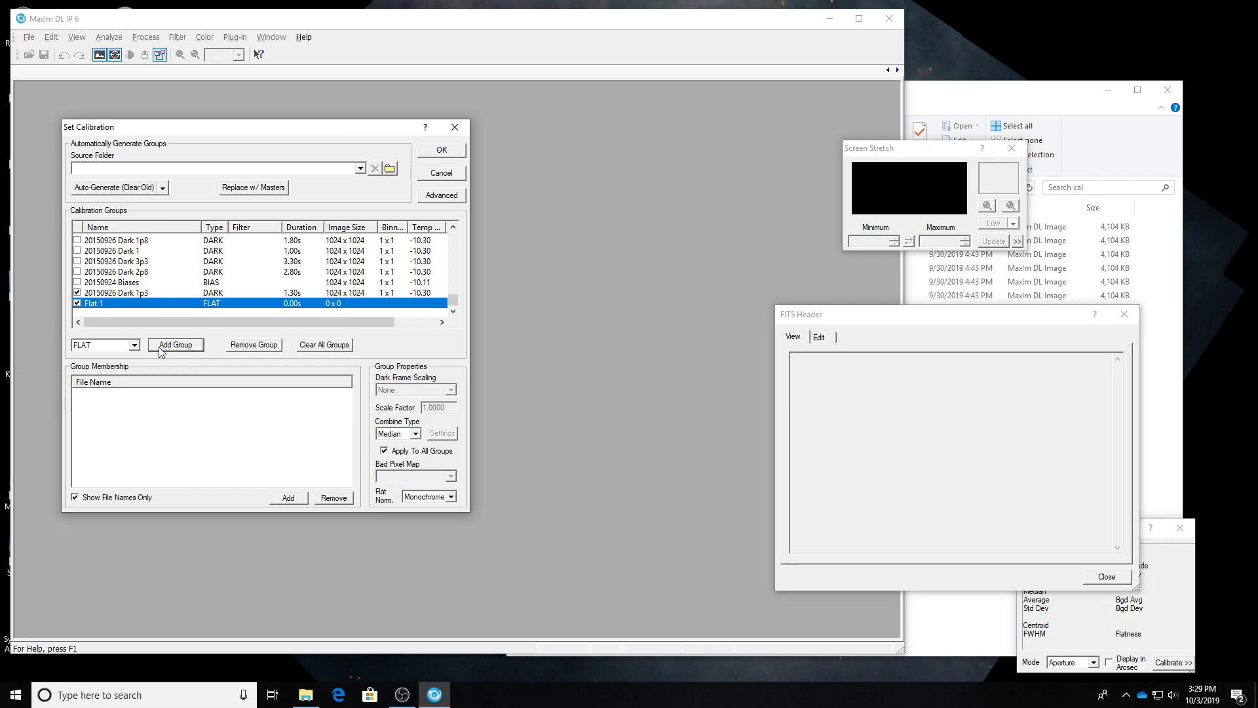
Fill the group with the ten calibrated B flats and name it '20150926 Flat B cal'
{"action": "left_click", "coordinate": [914, 110]}
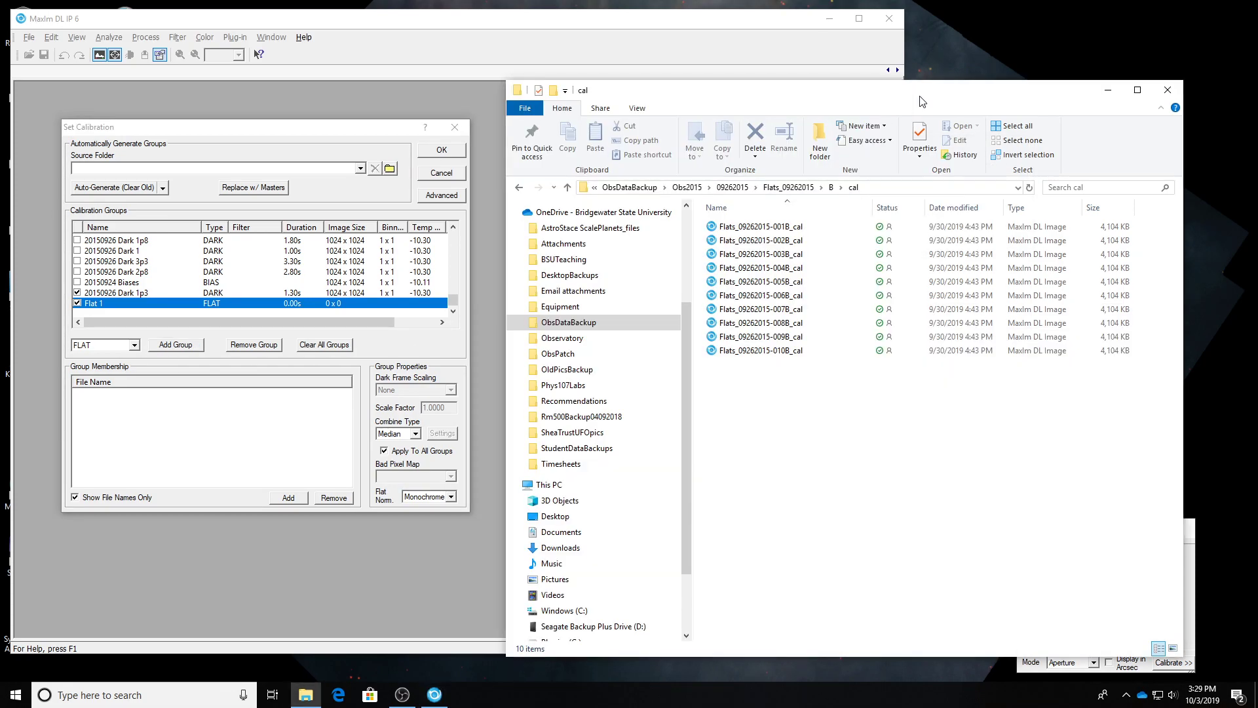
{"action": "left_click_drag", "start_coordinate": [836, 430], "coordinate": [244, 470]}
{"action": "left_click", "coordinate": [215, 127]}
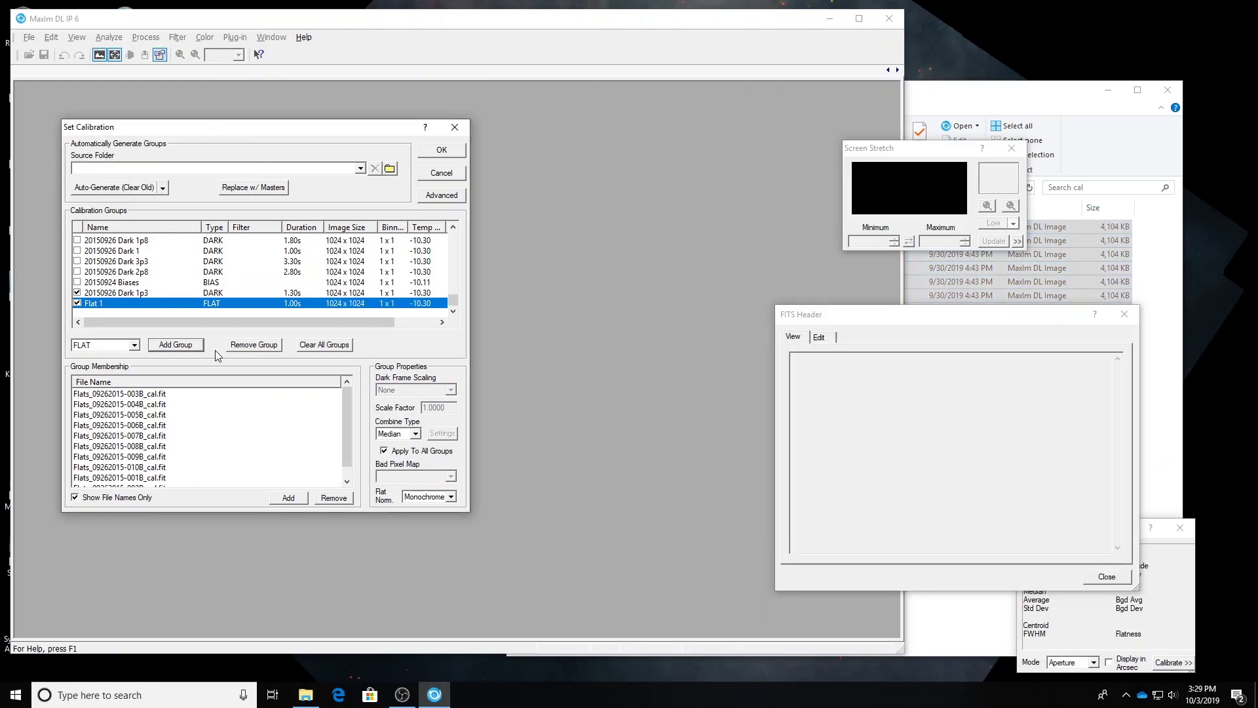
{"action": "left_click", "coordinate": [115, 303]}
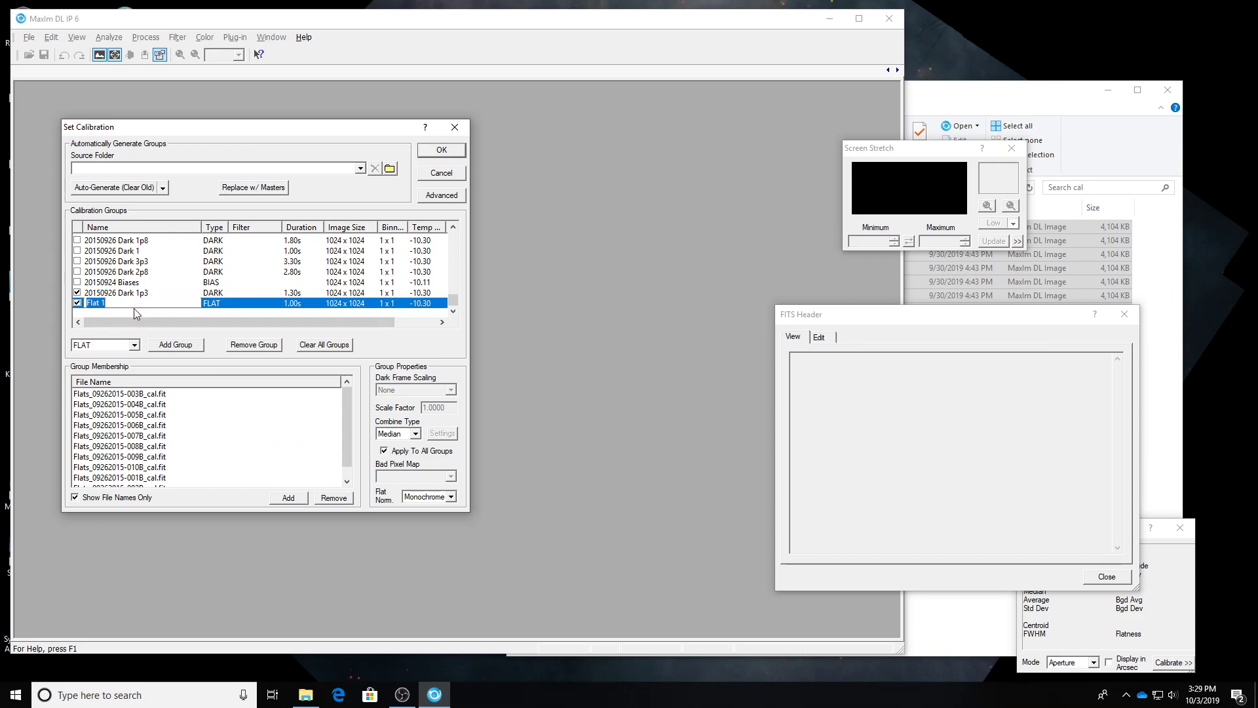
{"action": "type", "text": "20150926 Flat B cal"}
{"action": "key", "text": "Return"}
{"action": "left_click", "coordinate": [939, 102]}
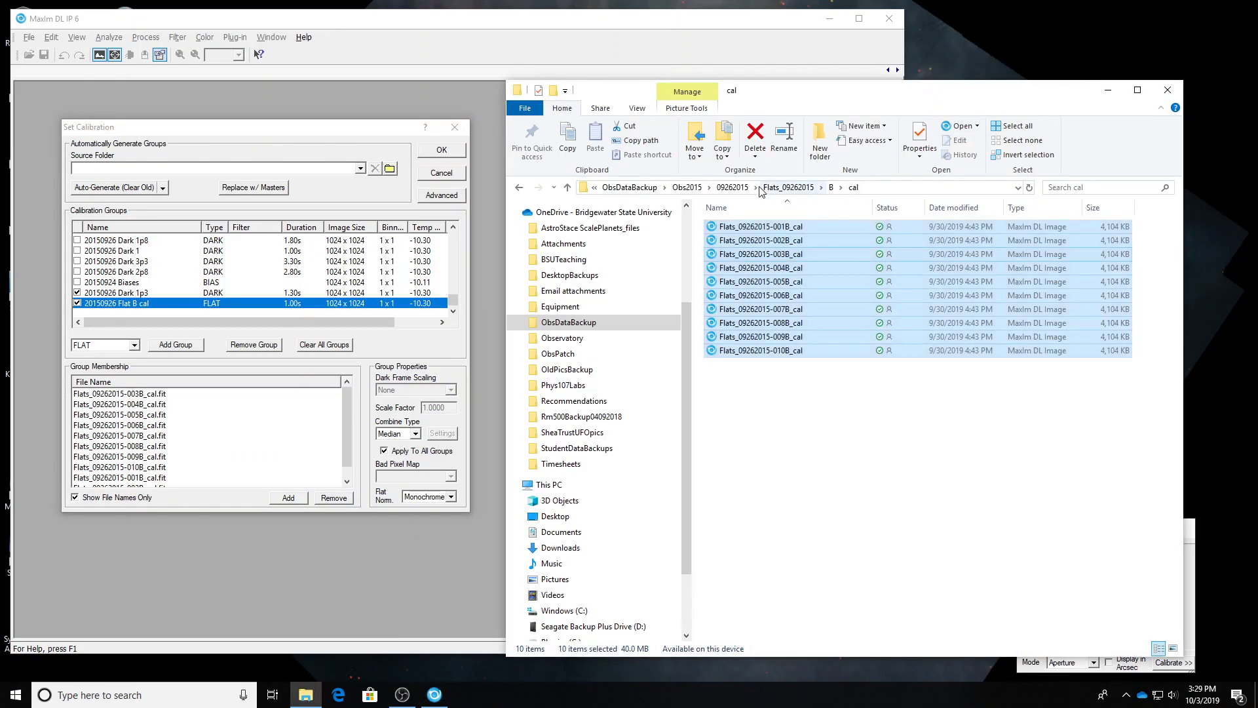
{"action": "left_click", "coordinate": [786, 187]}
Add a FLAT group of the ten flats from Flats_09262015 > C > cal, named '0150926 Flat C cal'
{"action": "left_click", "coordinate": [742, 241]}
{"action": "double_click", "coordinate": [742, 246]}
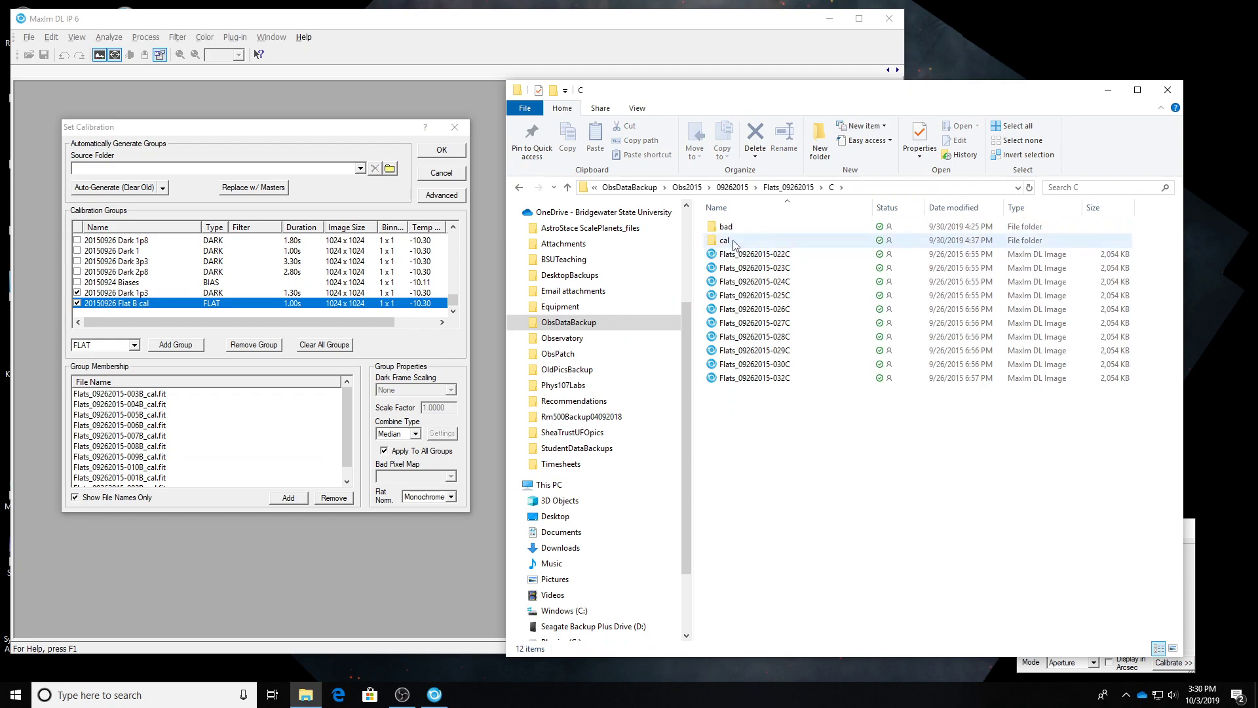
{"action": "double_click", "coordinate": [732, 242]}
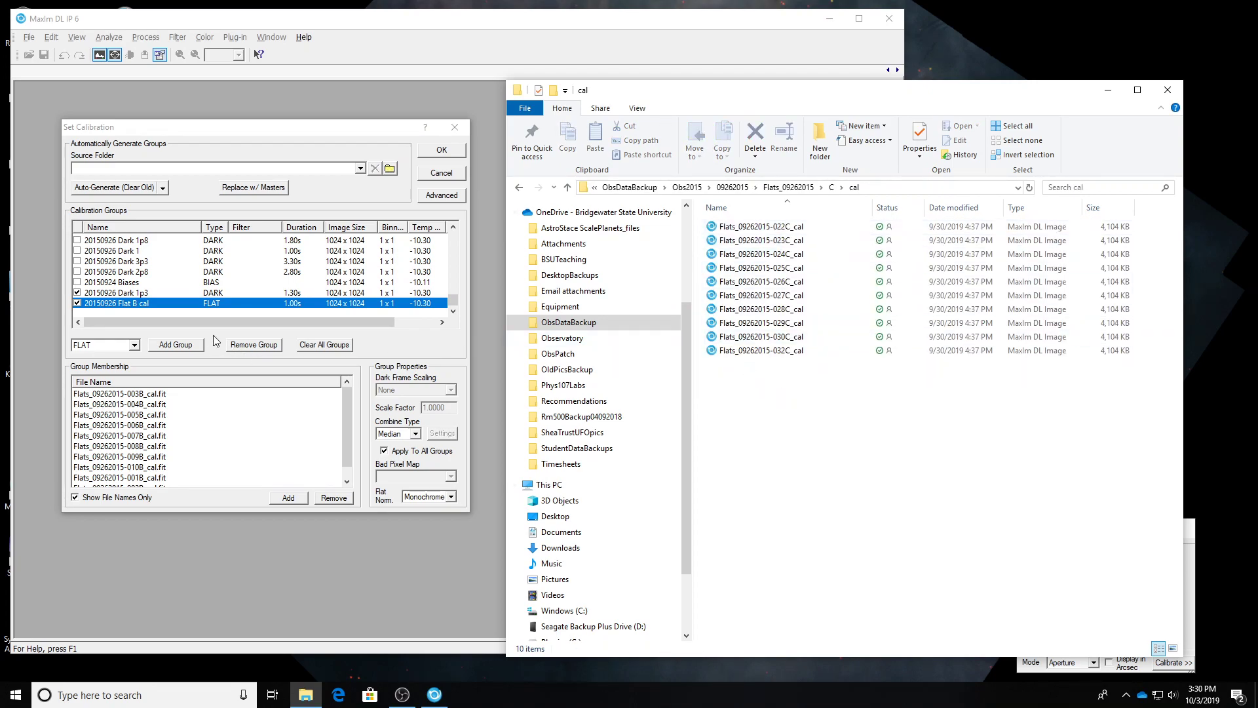
{"action": "left_click", "coordinate": [178, 346]}
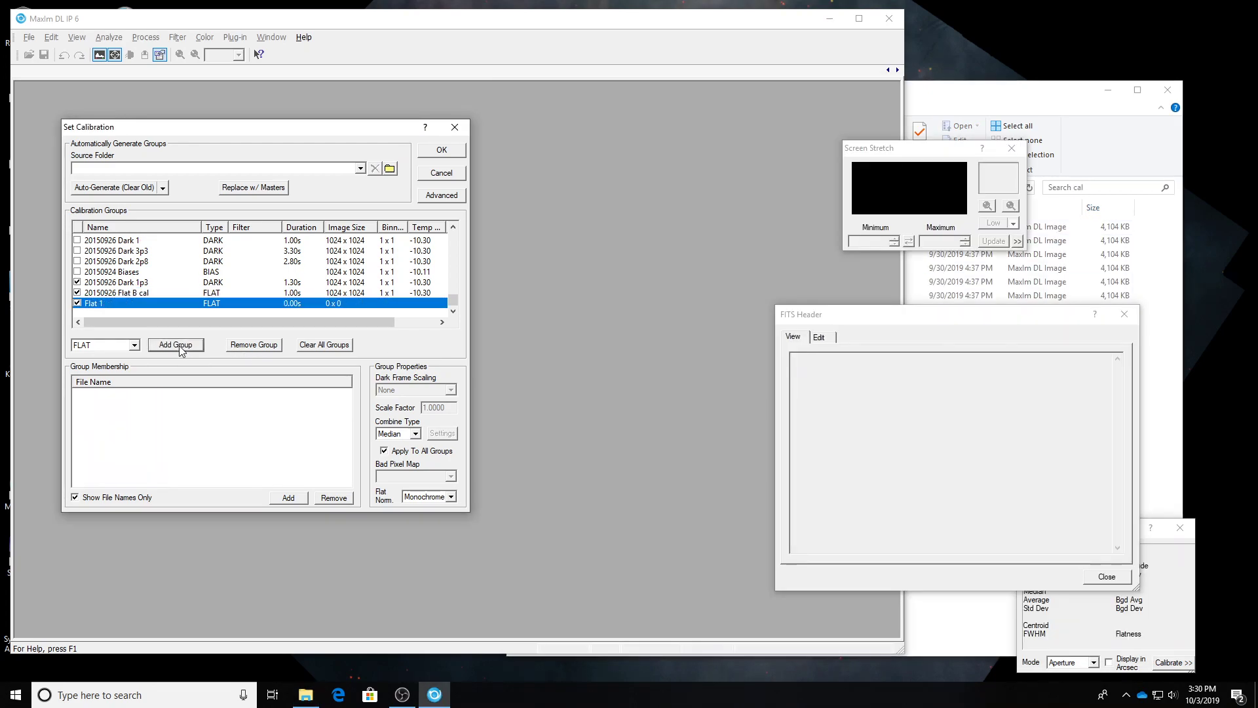
{"action": "left_click", "coordinate": [919, 109]}
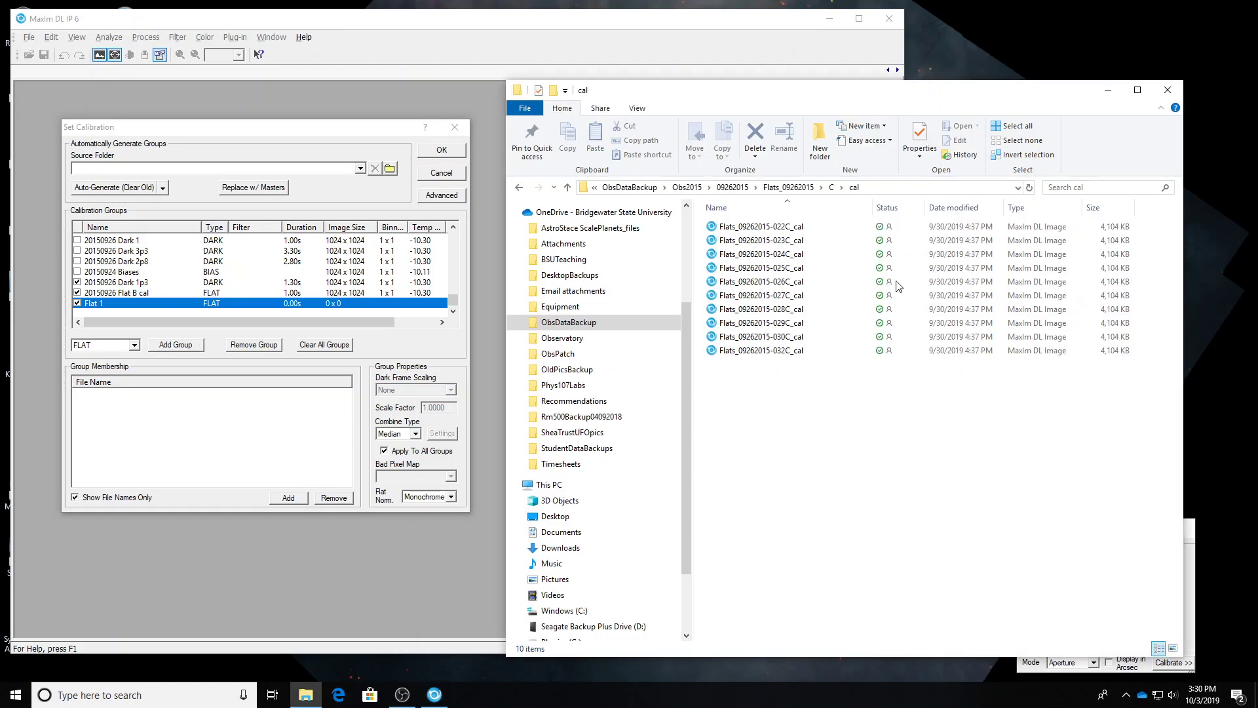
{"action": "left_click_drag", "start_coordinate": [773, 486], "coordinate": [270, 439]}
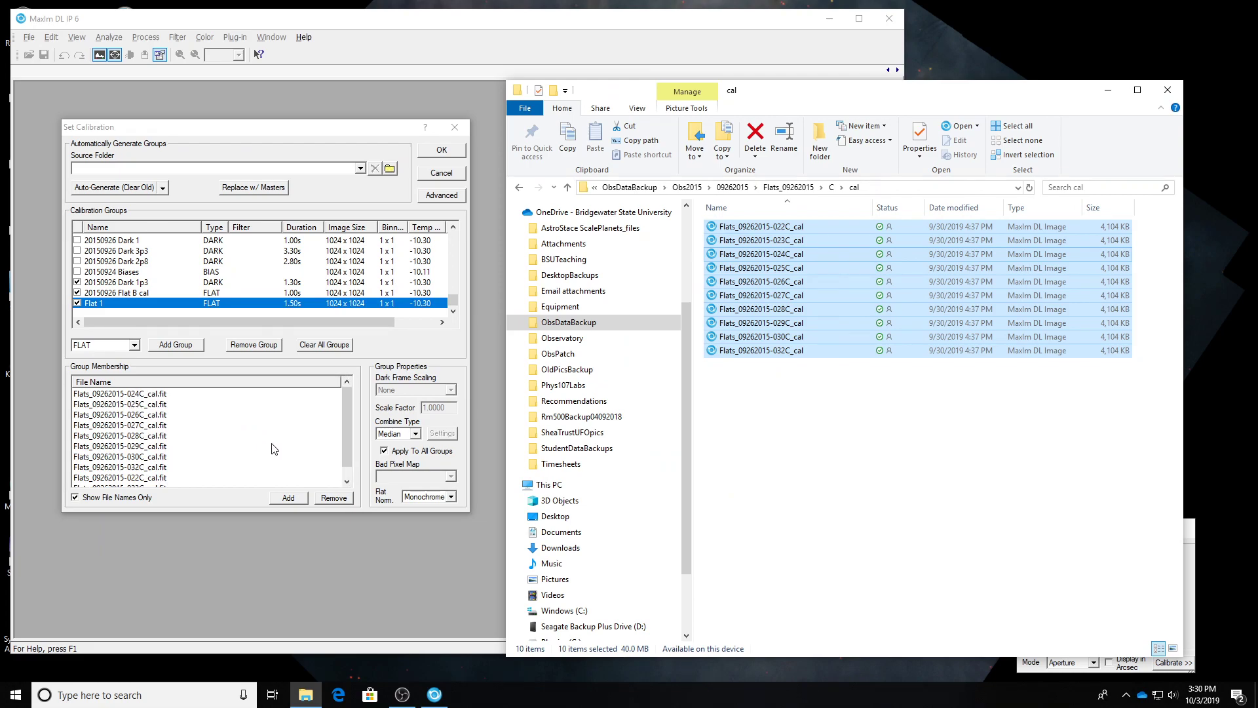
{"action": "left_click", "coordinate": [101, 305]}
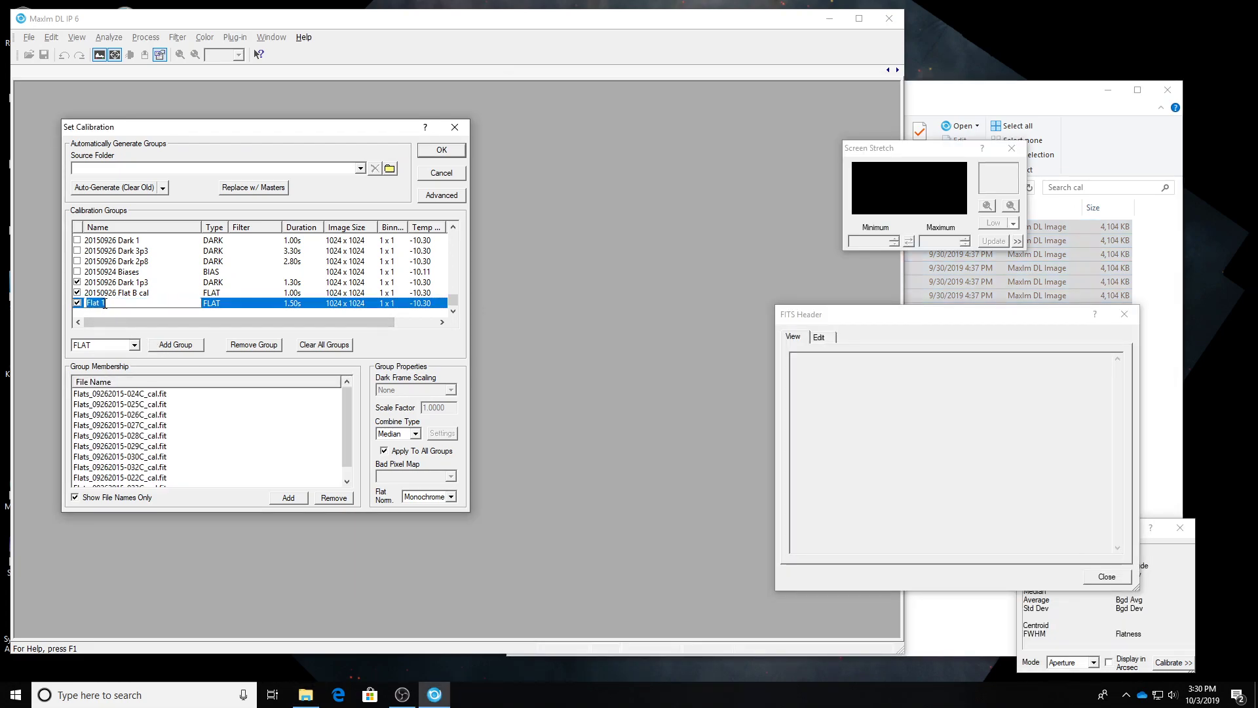
{"action": "type", "text": "01509"}
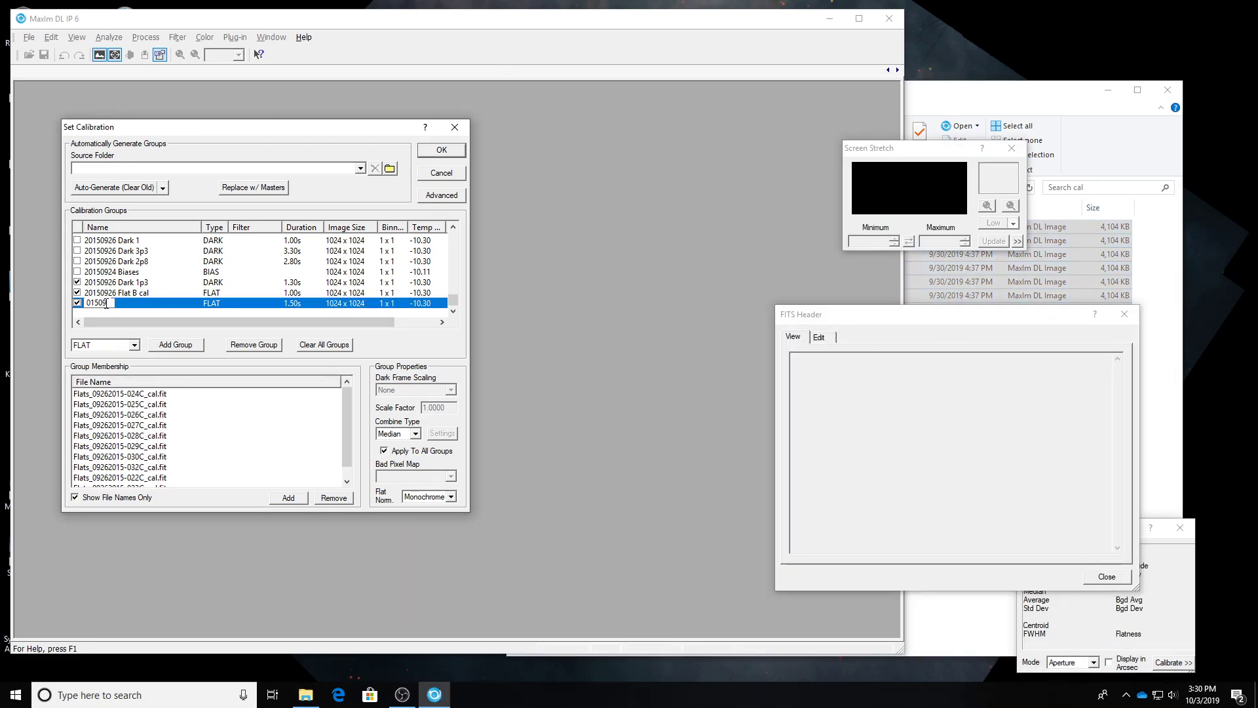
{"action": "type", "text": "26 Flat C cal"}
{"action": "key", "text": "Return"}
{"action": "left_click", "coordinate": [293, 295]}
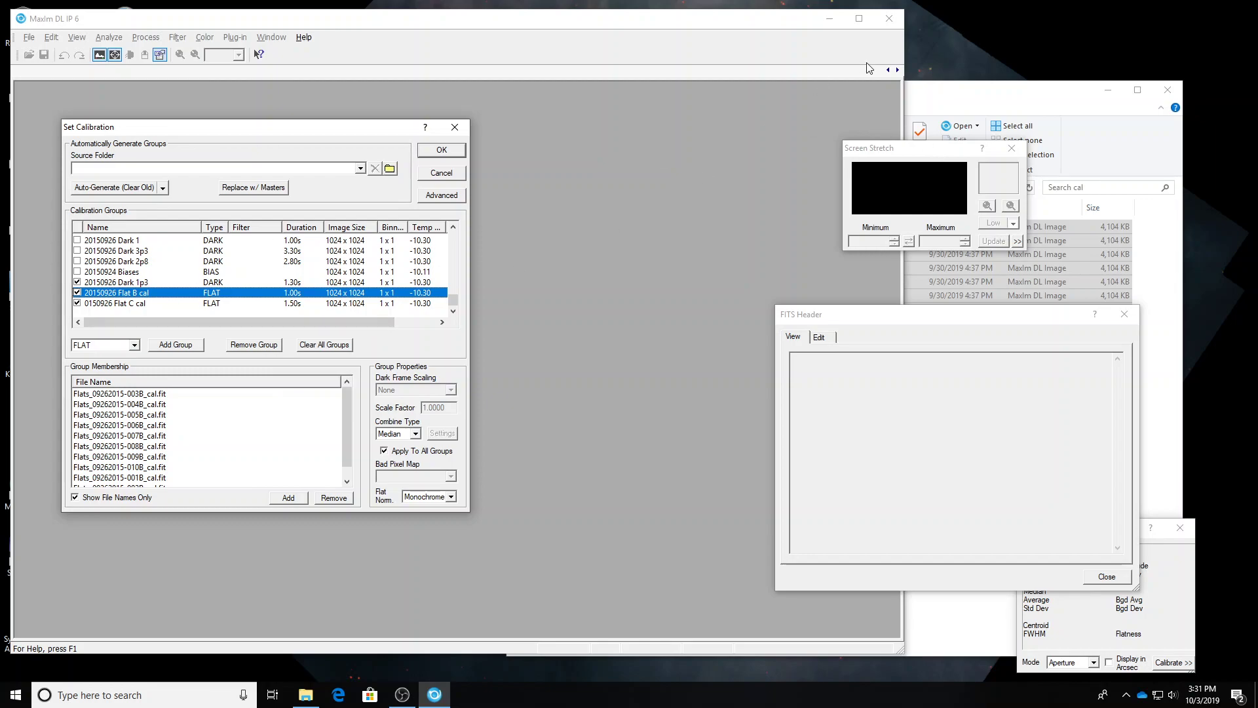
Add a FLAT group of the 2.00s R cal flats named '20150926 Flat R cal'
{"action": "left_click", "coordinate": [928, 105]}
{"action": "left_click", "coordinate": [784, 189]}
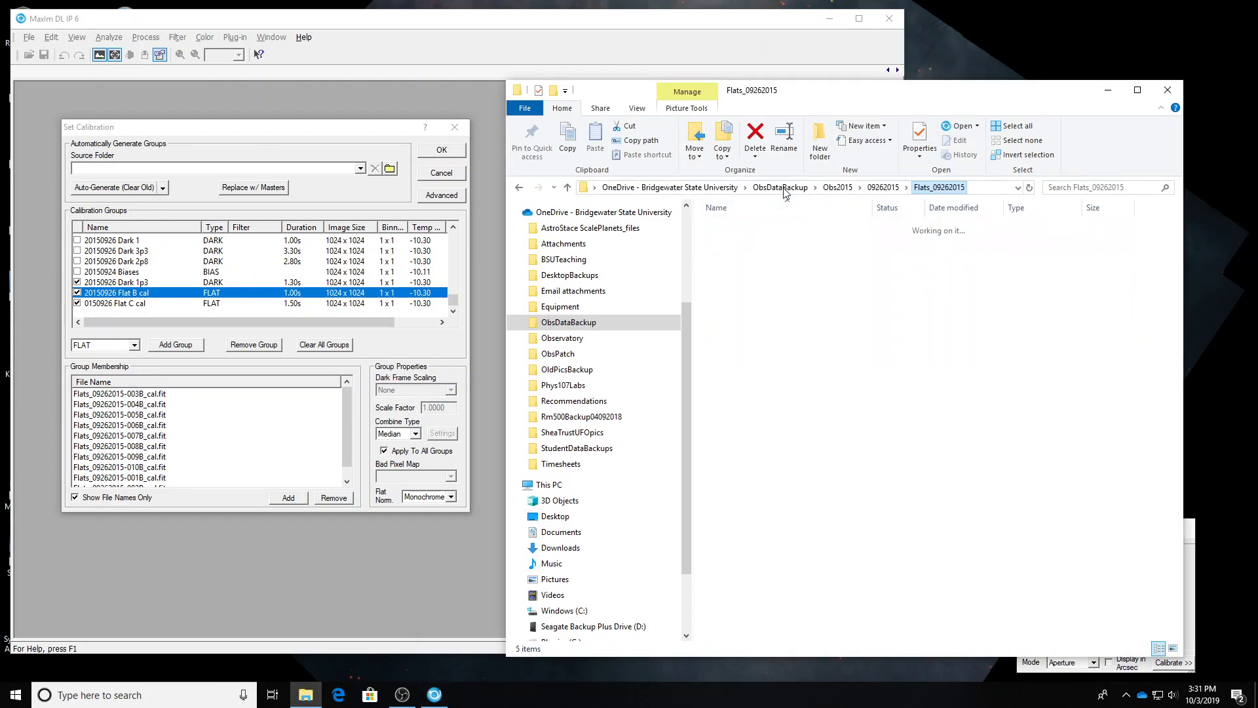
{"action": "key", "text": "r"}
{"action": "key", "text": "Return"}
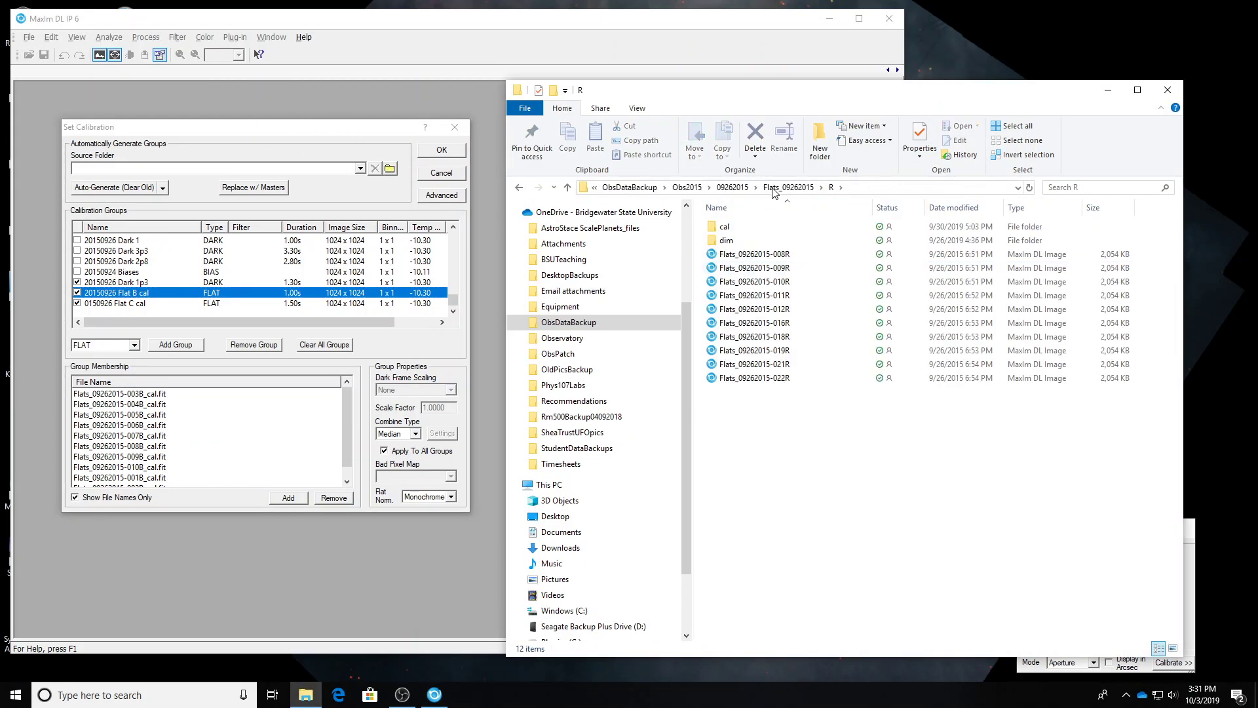
{"action": "double_click", "coordinate": [727, 229]}
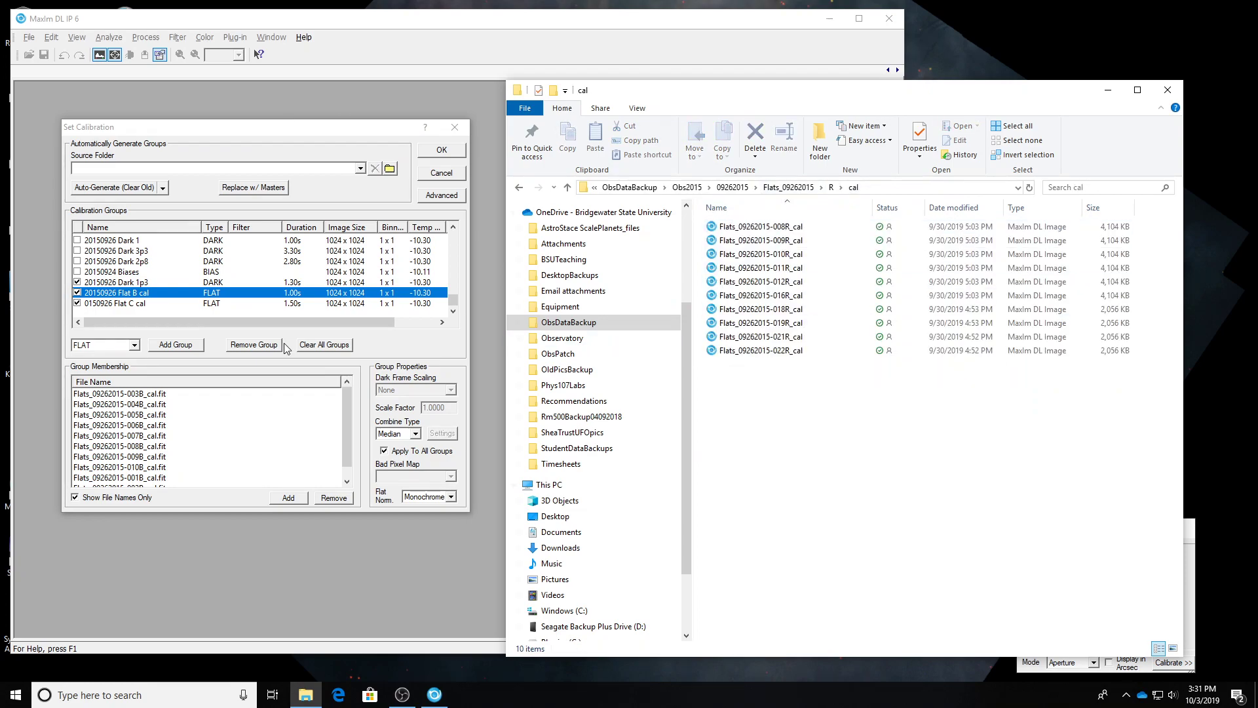
{"action": "left_click", "coordinate": [173, 347]}
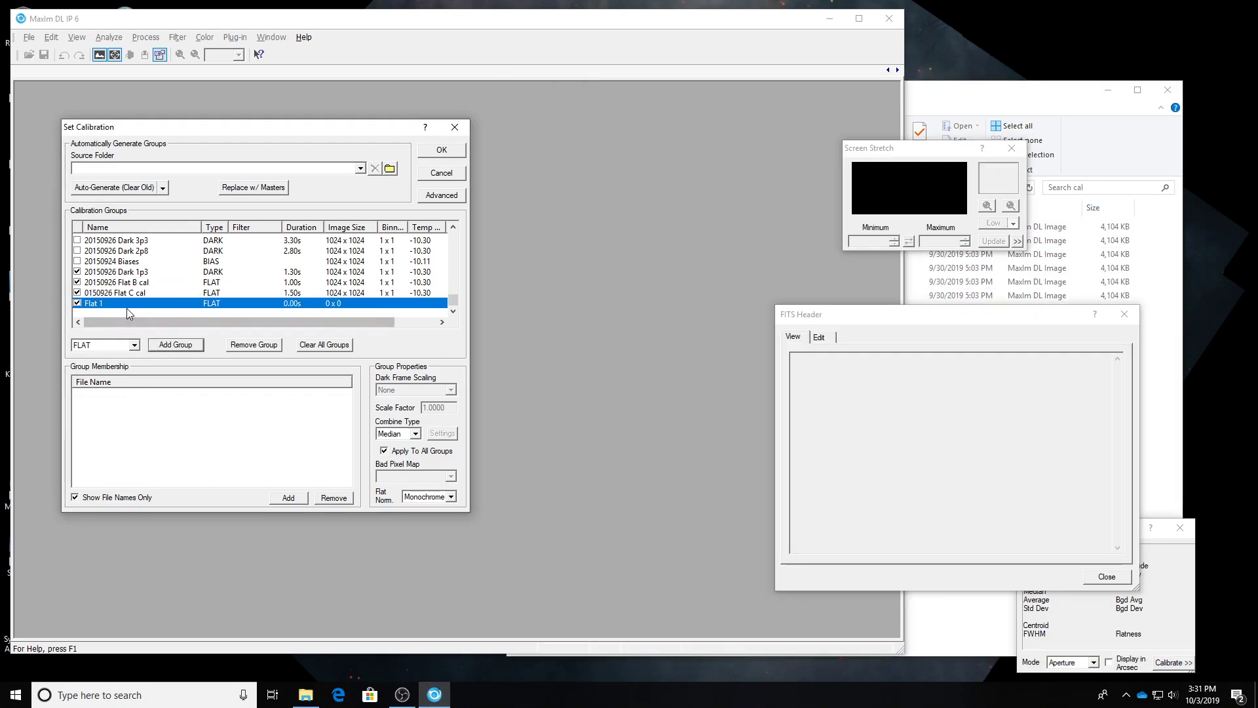
{"action": "left_click", "coordinate": [305, 695]}
{"action": "left_click_drag", "start_coordinate": [852, 401], "coordinate": [260, 422]}
{"action": "left_click", "coordinate": [185, 140]}
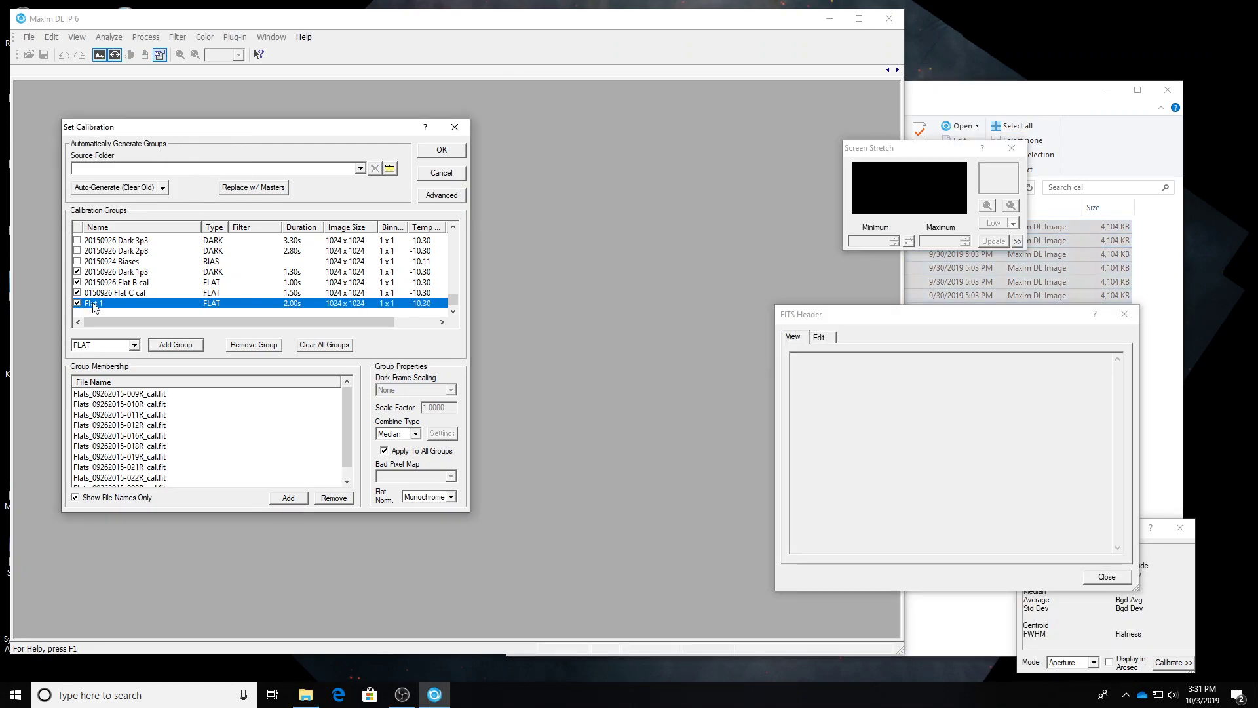
{"action": "left_click", "coordinate": [95, 303]}
{"action": "type", "text": "20150926 Flat R cal"}
{"action": "key", "text": "Return"}
Correct the C flat group's name to '20150926 Flat C cal'
{"action": "left_click", "coordinate": [95, 293]}
{"action": "left_click", "coordinate": [95, 294]}
{"action": "type", "text": "2"}
{"action": "key", "text": "Return"}
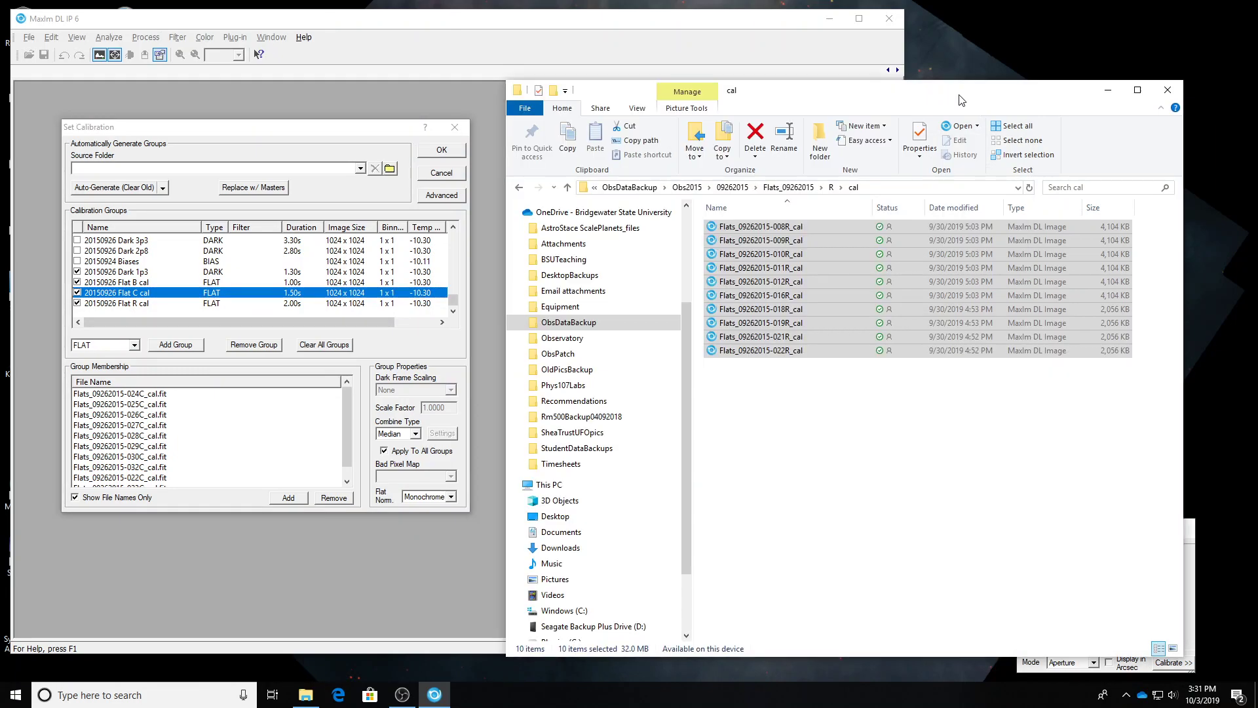
Add a new FLAT group holding all twelve V cal flats from Flats_09262015 > V > cal
{"action": "left_click", "coordinate": [946, 91]}
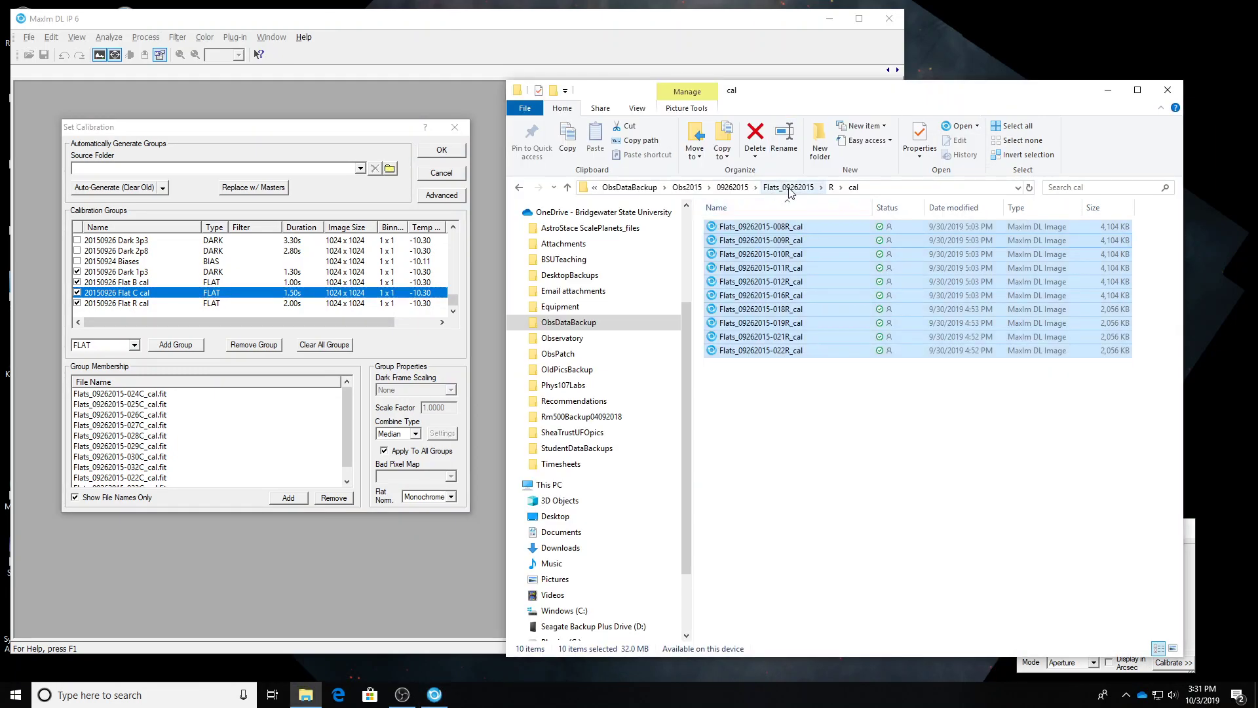
{"action": "left_click", "coordinate": [790, 190]}
{"action": "double_click", "coordinate": [731, 282]}
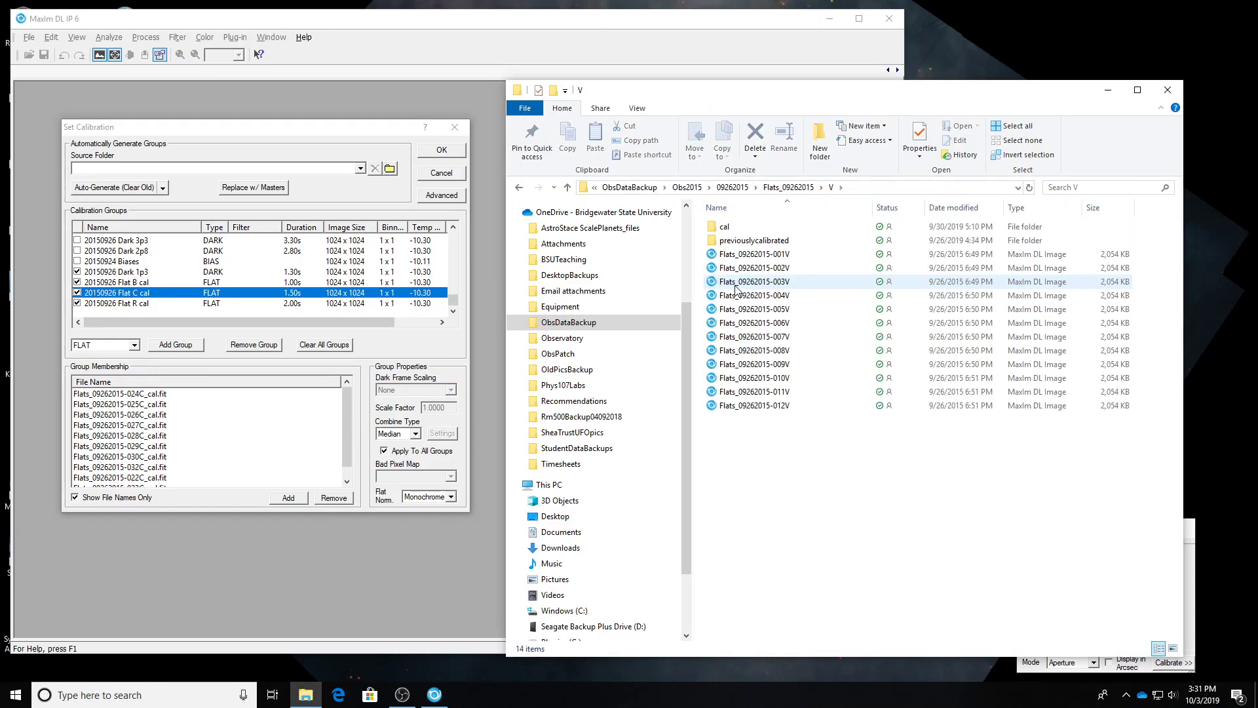
{"action": "double_click", "coordinate": [736, 230]}
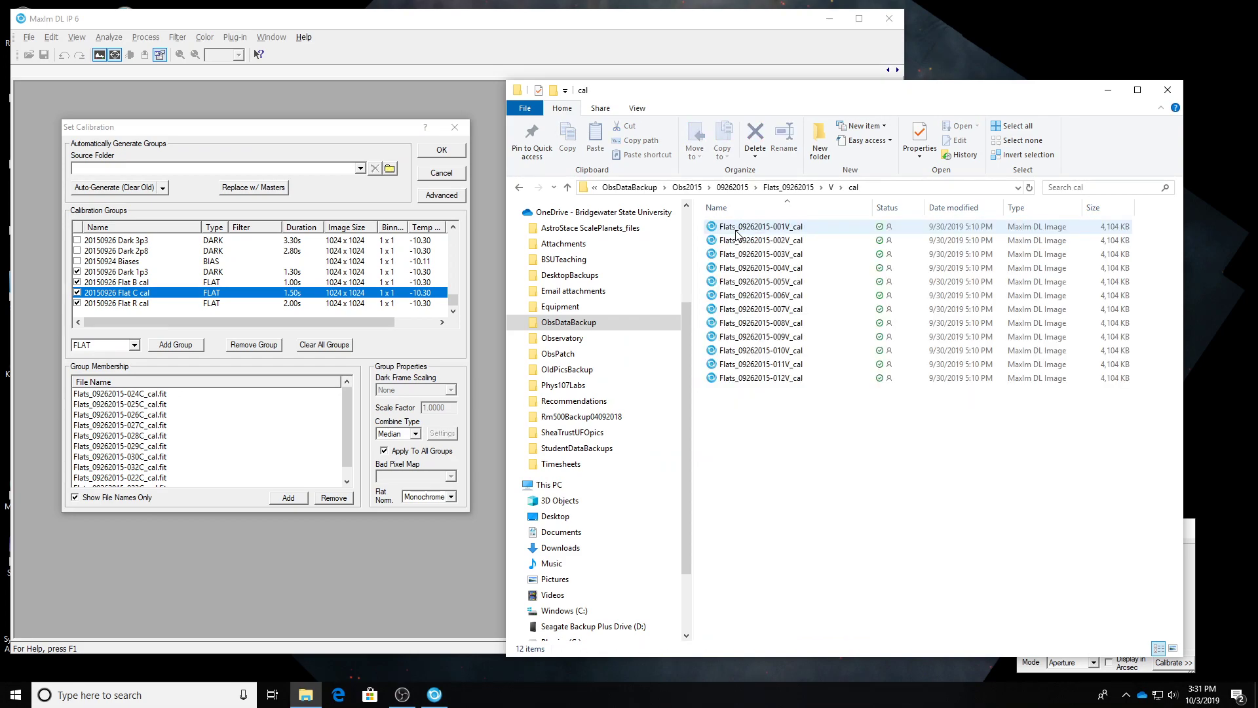
{"action": "left_click", "coordinate": [172, 345]}
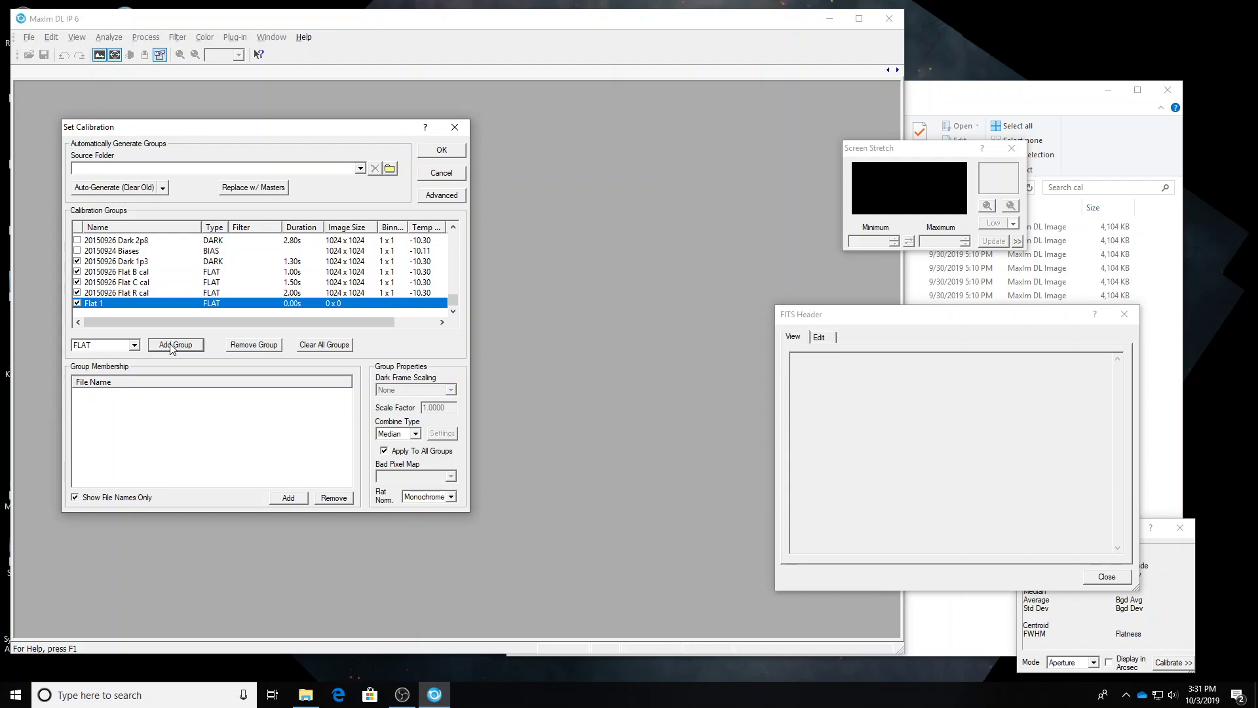
{"action": "left_click", "coordinate": [1000, 82]}
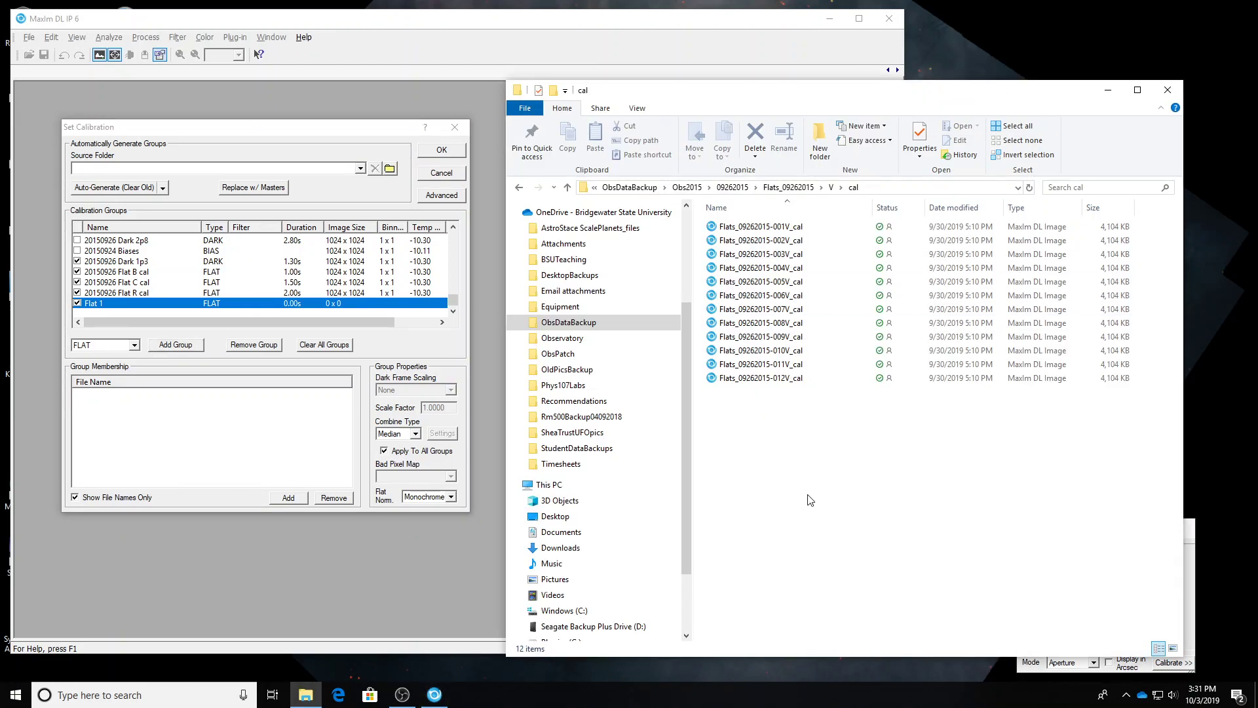
{"action": "left_click_drag", "start_coordinate": [805, 492], "coordinate": [753, 223]}
{"action": "left_click_drag", "start_coordinate": [796, 448], "coordinate": [747, 213]}
{"action": "left_click_drag", "start_coordinate": [760, 301], "coordinate": [237, 462]}
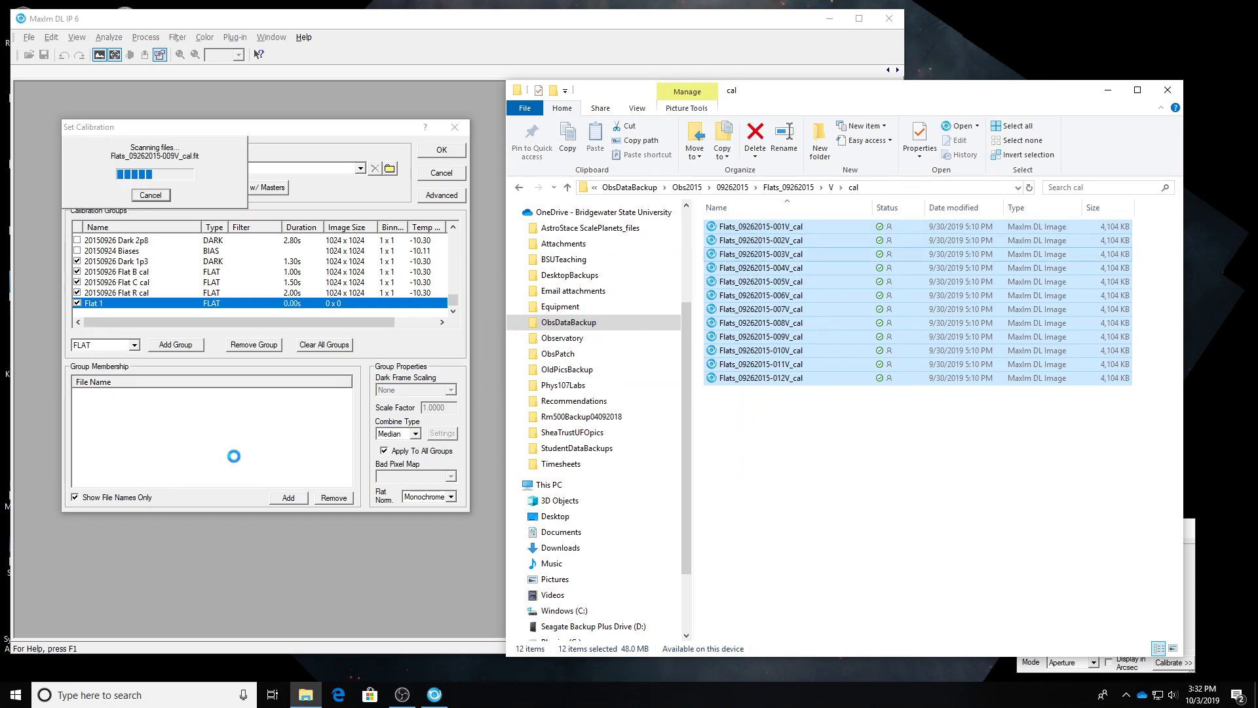
Name the group '20150926 Flat V cal' and accept the calibration setup
{"action": "left_click", "coordinate": [98, 307]}
{"action": "left_click", "coordinate": [109, 303]}
{"action": "type", "text": "20150926"}
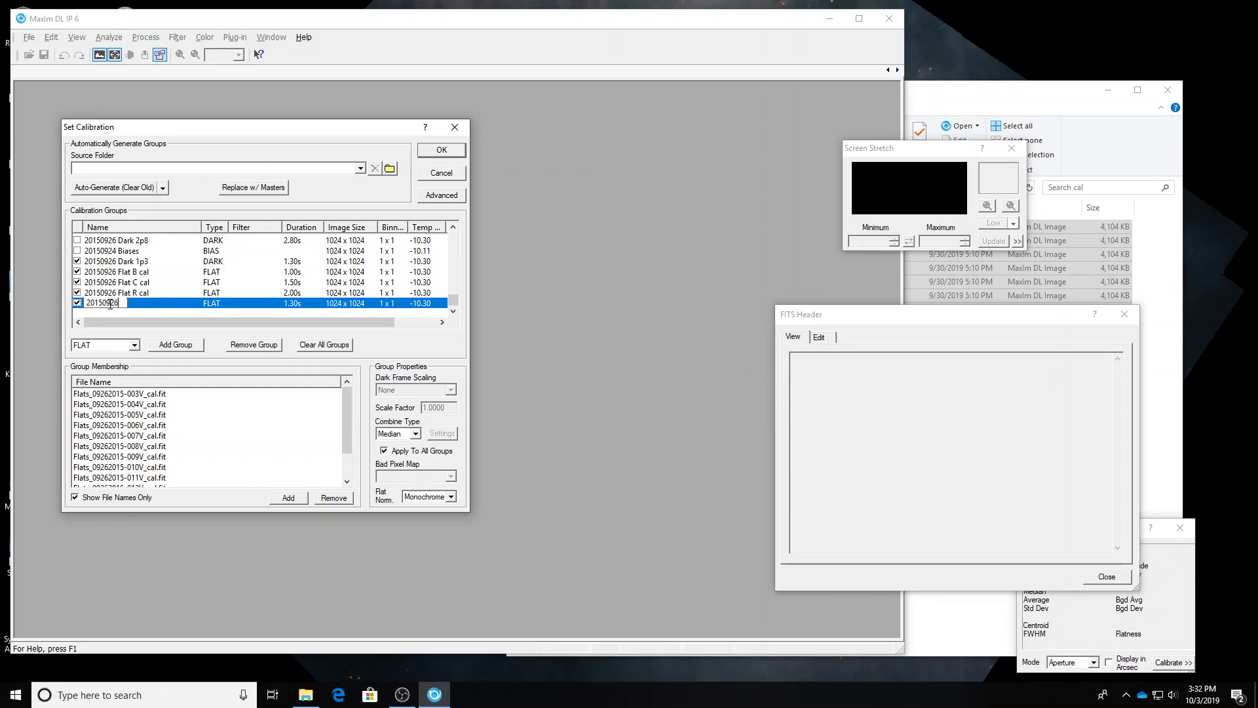
{"action": "type", "text": " Flat V cal"}
{"action": "key", "text": "Return"}
{"action": "left_click", "coordinate": [442, 150]}
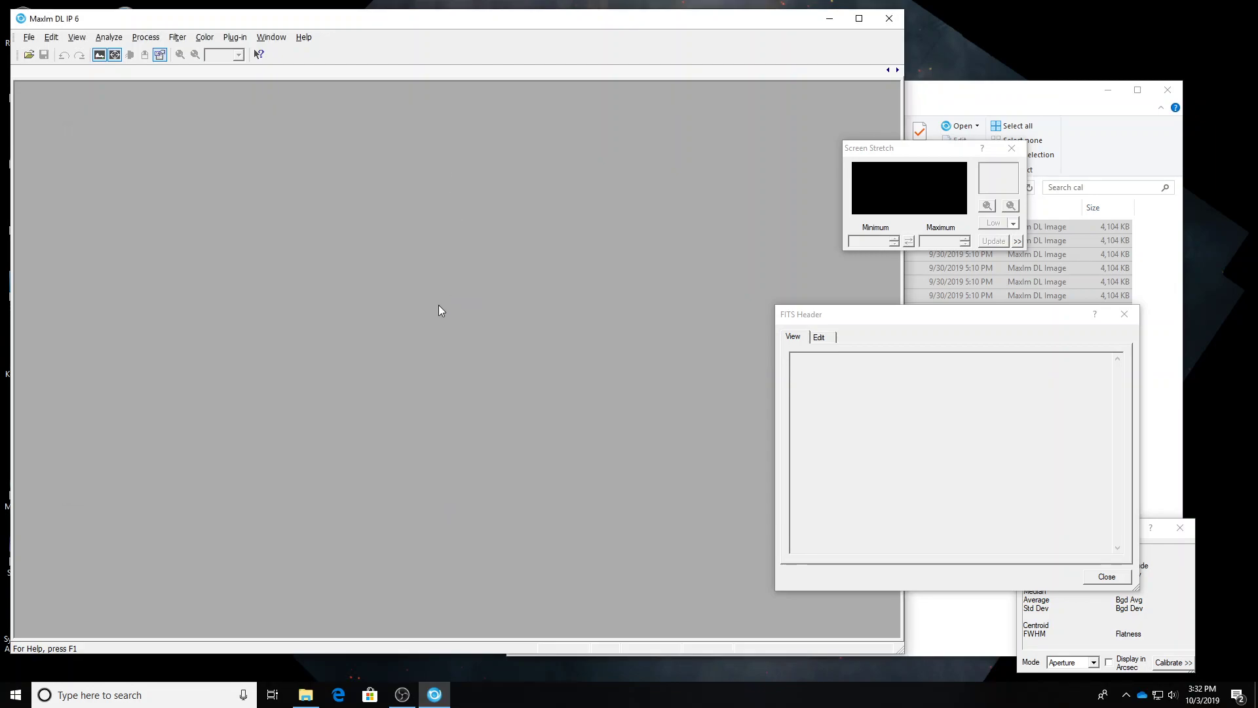
{"action": "left_click", "coordinate": [931, 111]}
{"action": "left_click", "coordinate": [1023, 510]}
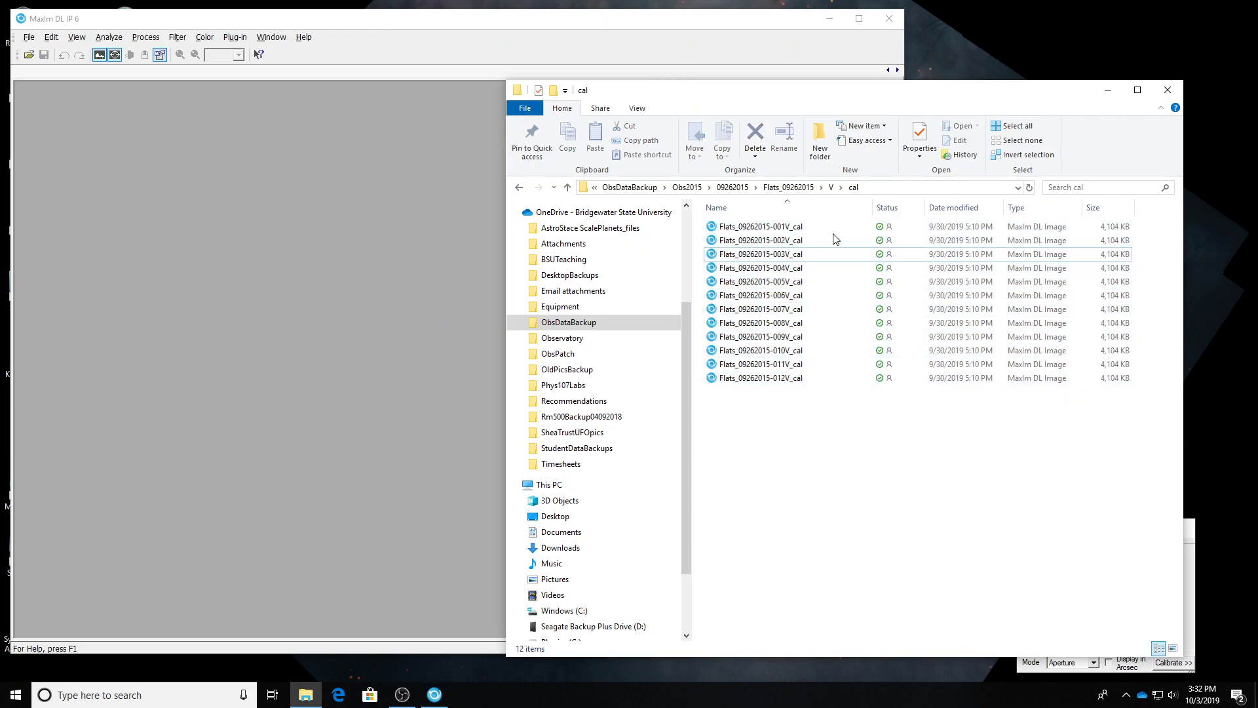
{"action": "left_click", "coordinate": [687, 187]}
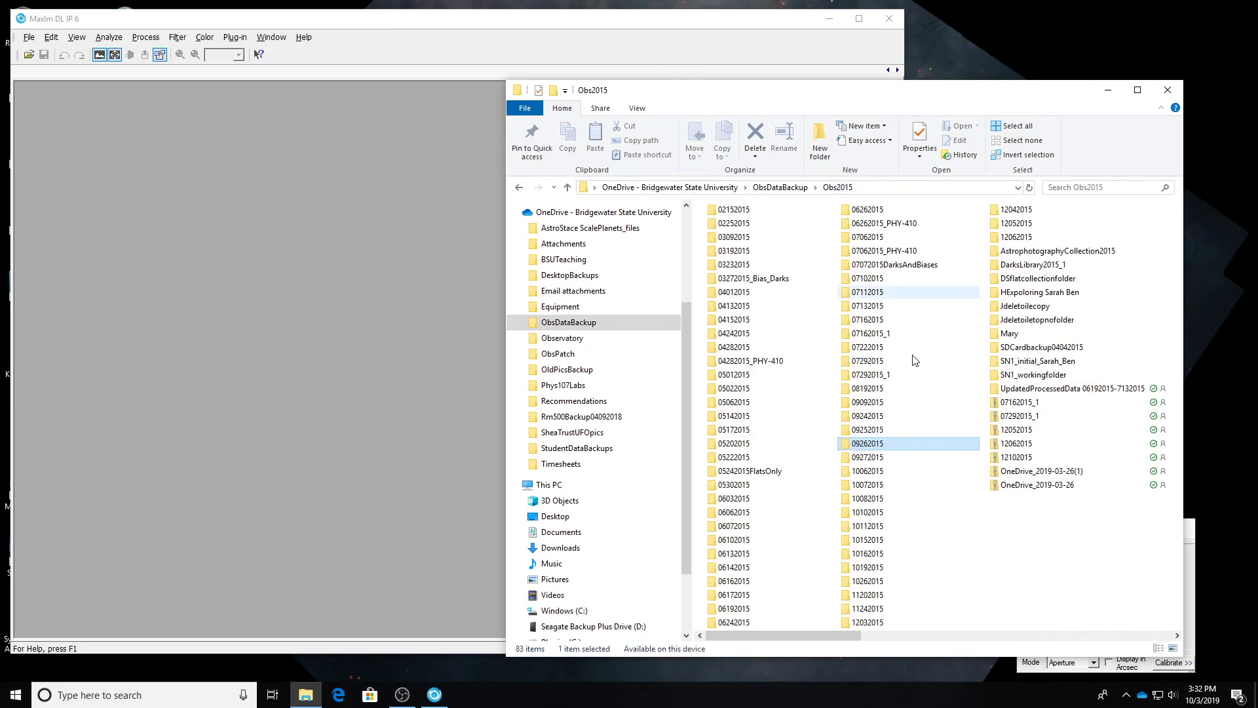
{"action": "double_click", "coordinate": [864, 457]}
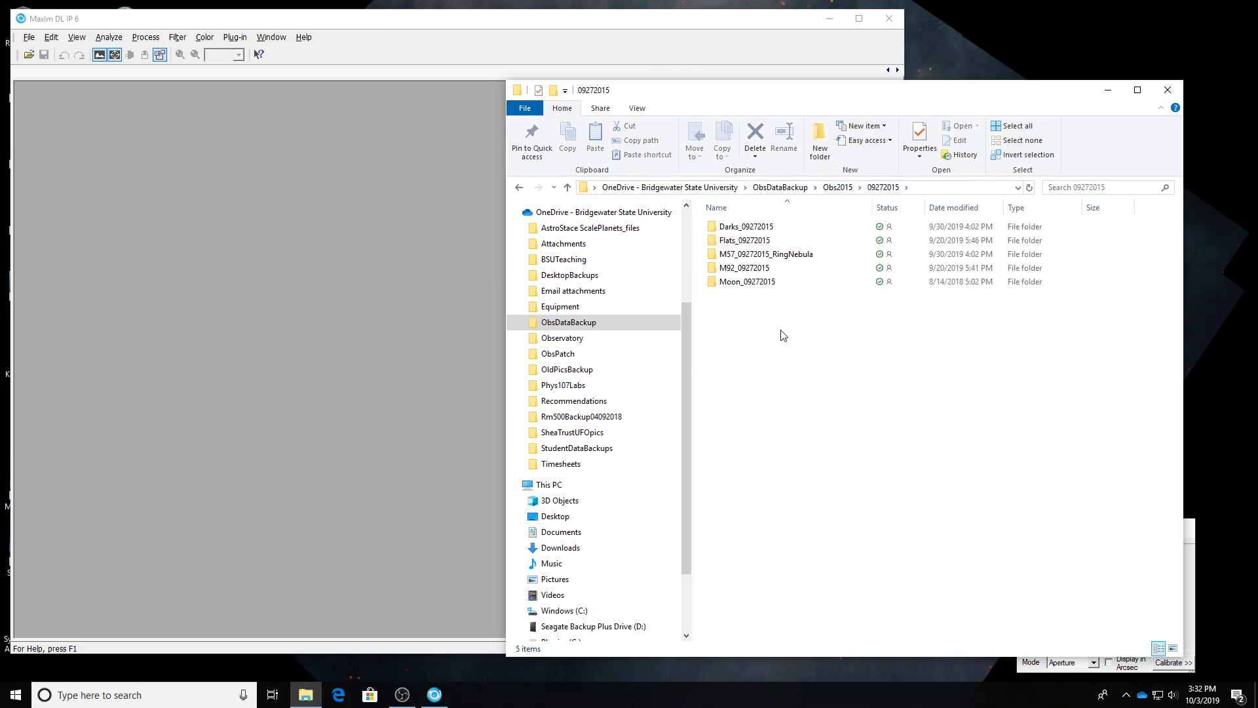
{"action": "left_click", "coordinate": [775, 259]}
{"action": "double_click", "coordinate": [776, 259]}
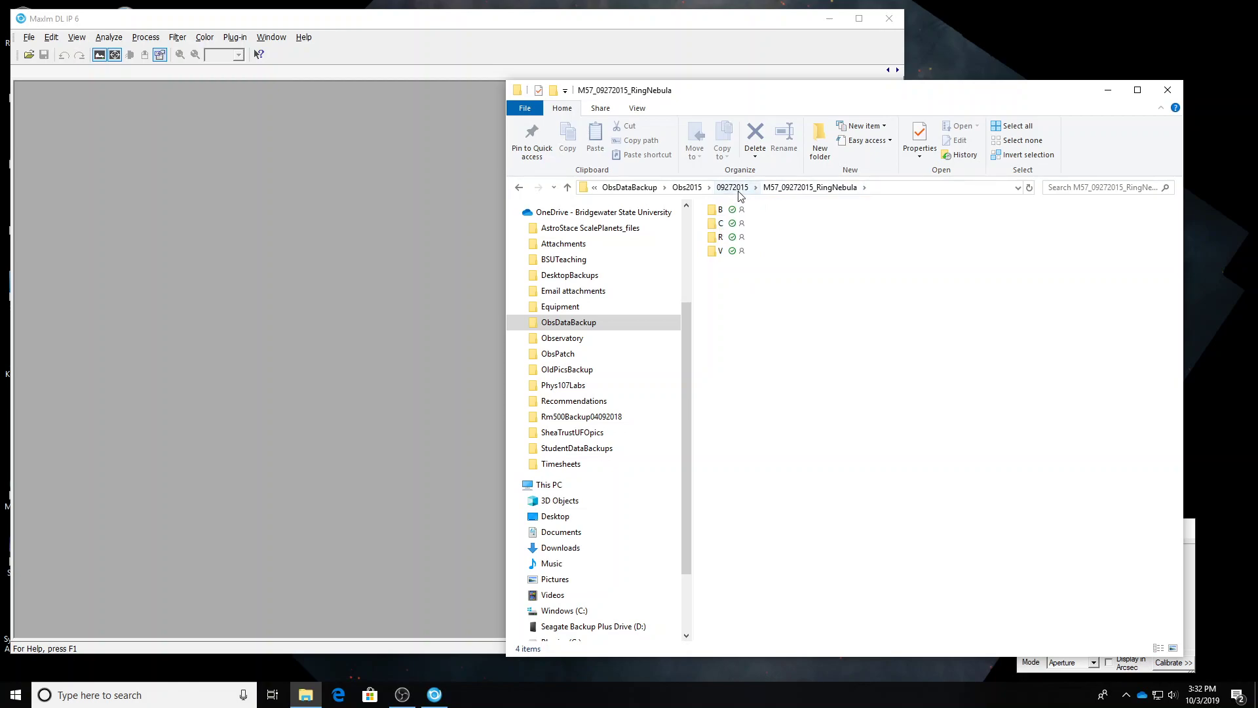
{"action": "double_click", "coordinate": [720, 223]}
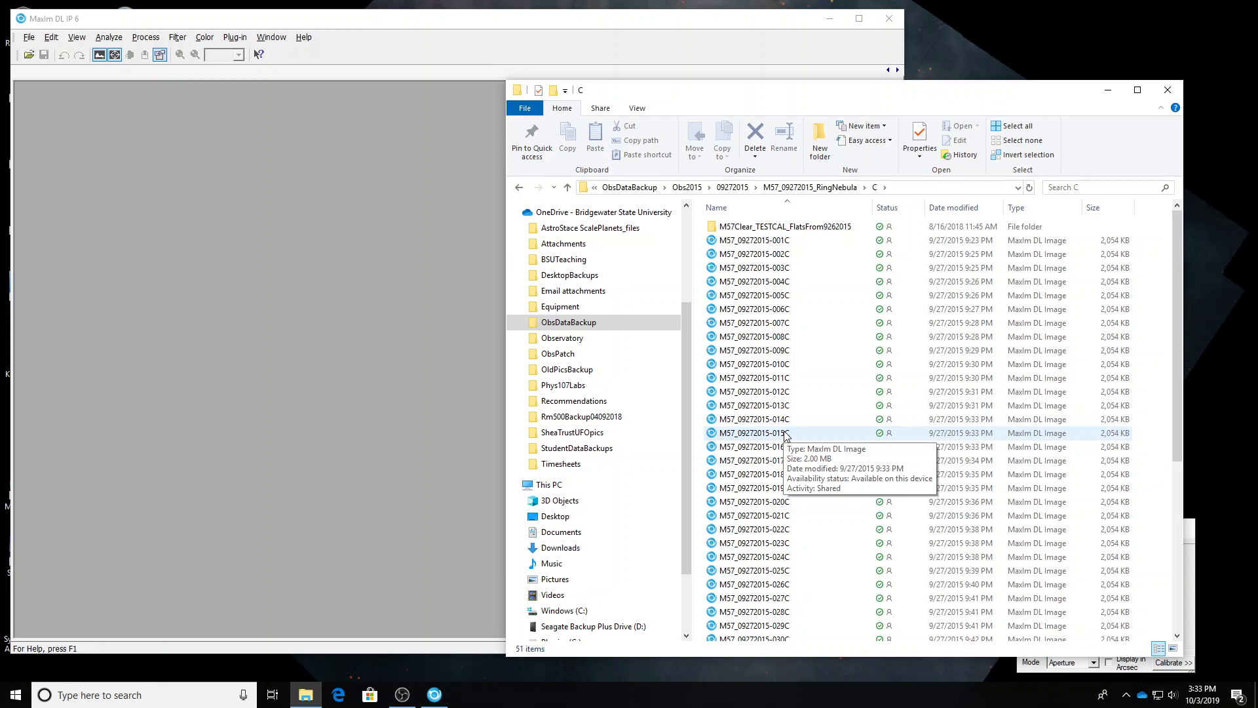
{"action": "left_click", "coordinate": [790, 244]}
{"action": "scroll", "coordinate": [790, 485], "scroll_direction": "down", "scroll_amount": 4}
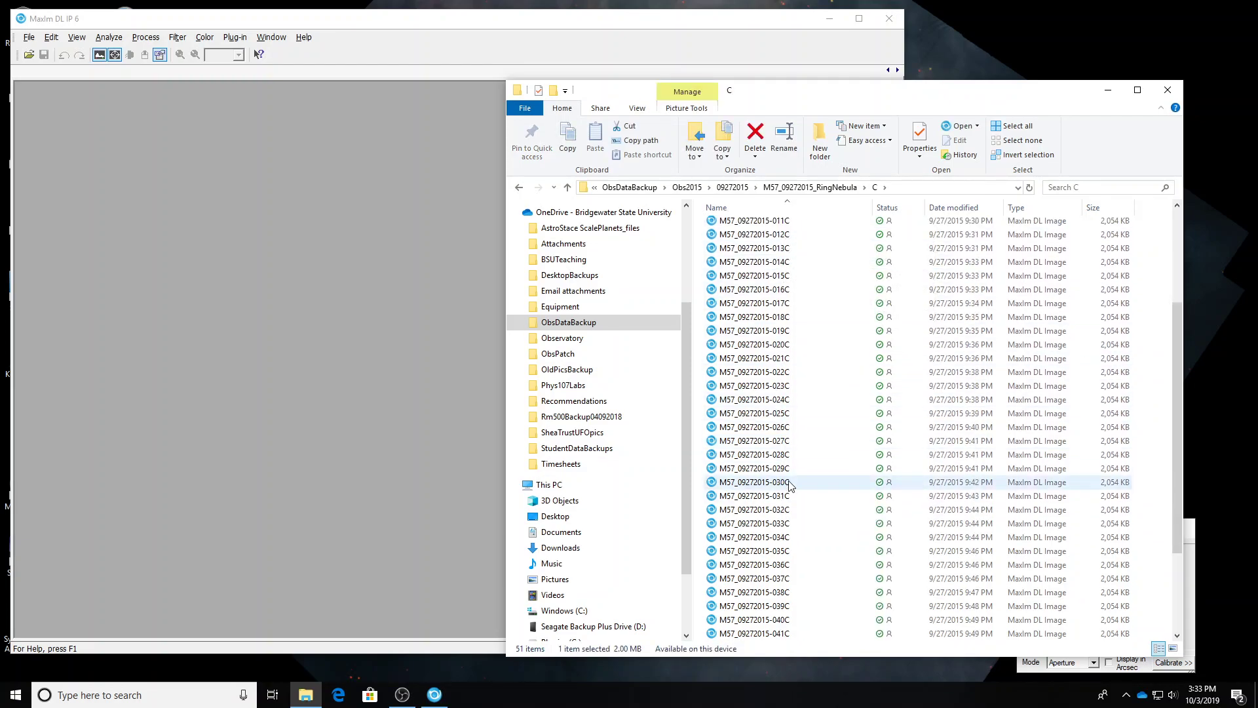
{"action": "scroll", "coordinate": [790, 485], "scroll_direction": "up", "scroll_amount": 4}
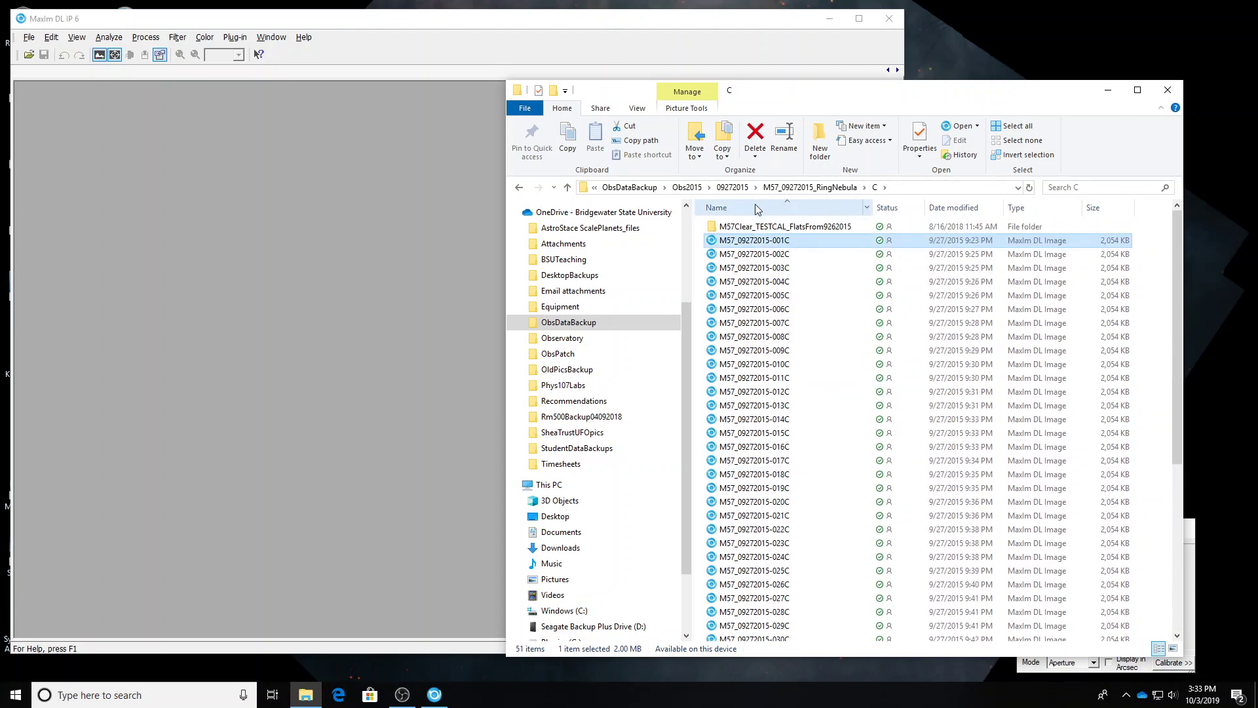
{"action": "left_click_drag", "start_coordinate": [763, 241], "coordinate": [255, 288]}
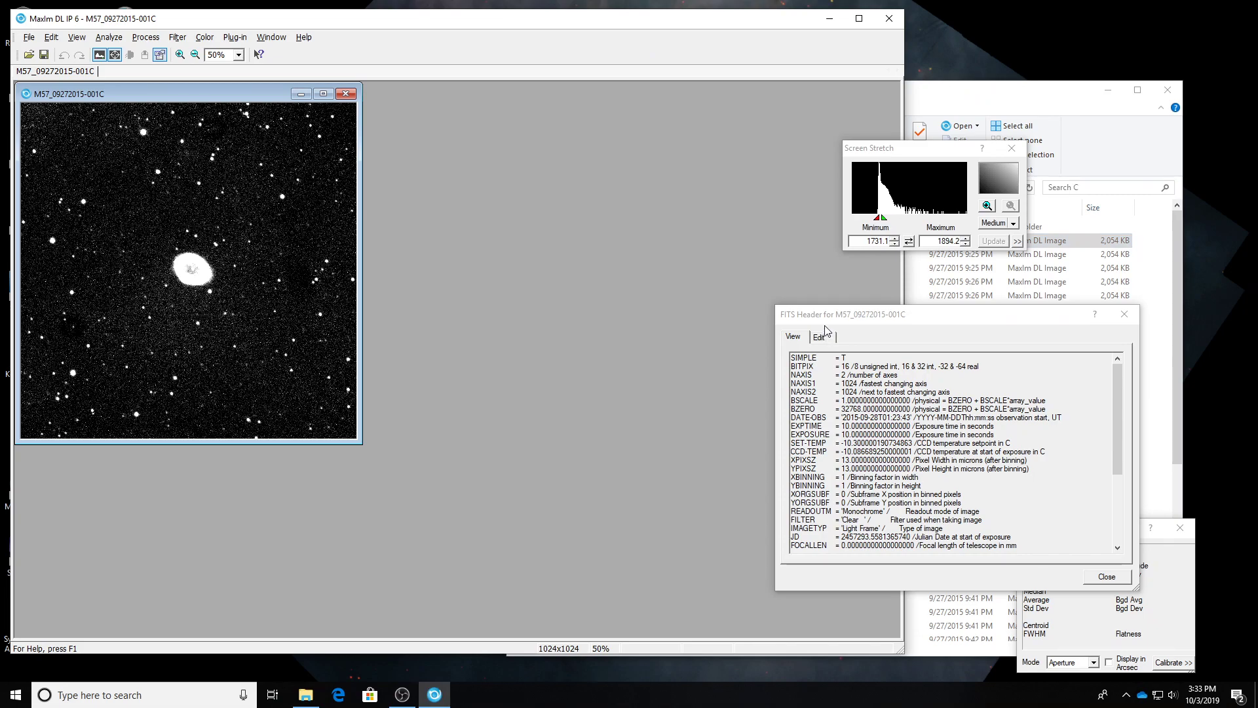
Inspect the image's FITS header, highlighting the exposure time and CCD temperature setpoint entries
{"action": "left_click_drag", "start_coordinate": [826, 319], "coordinate": [455, 138]}
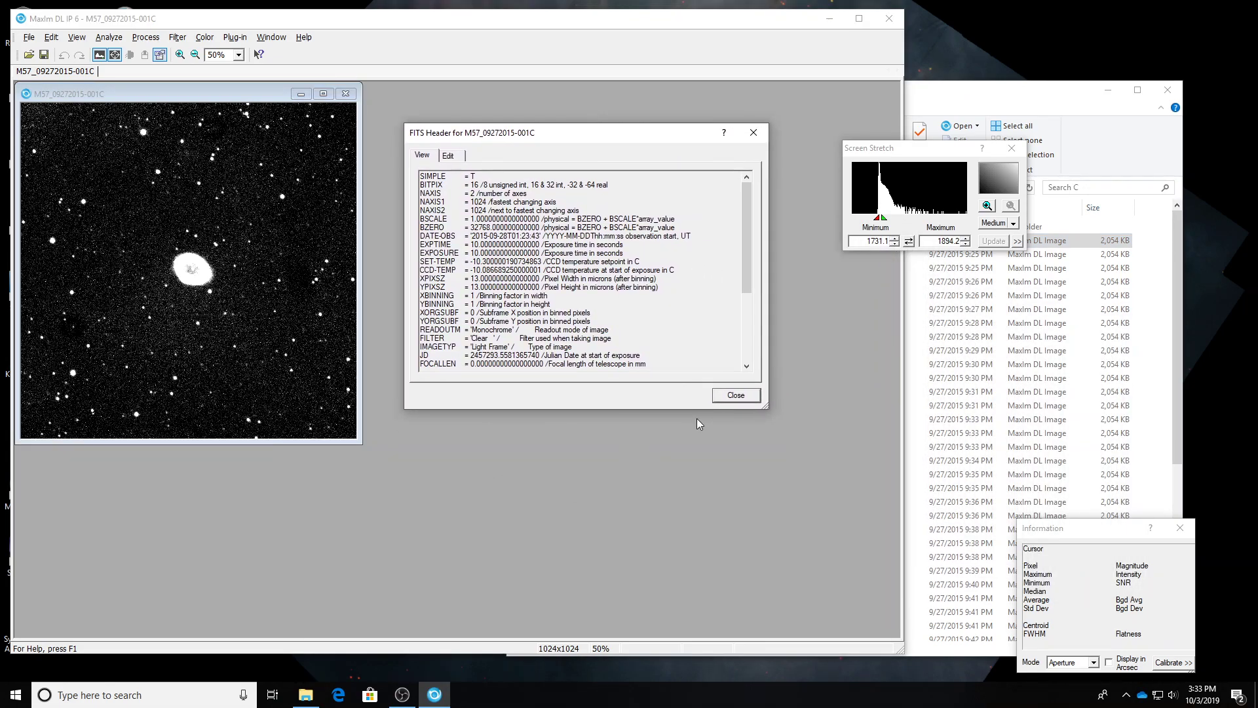
{"action": "key", "text": "Escape"}
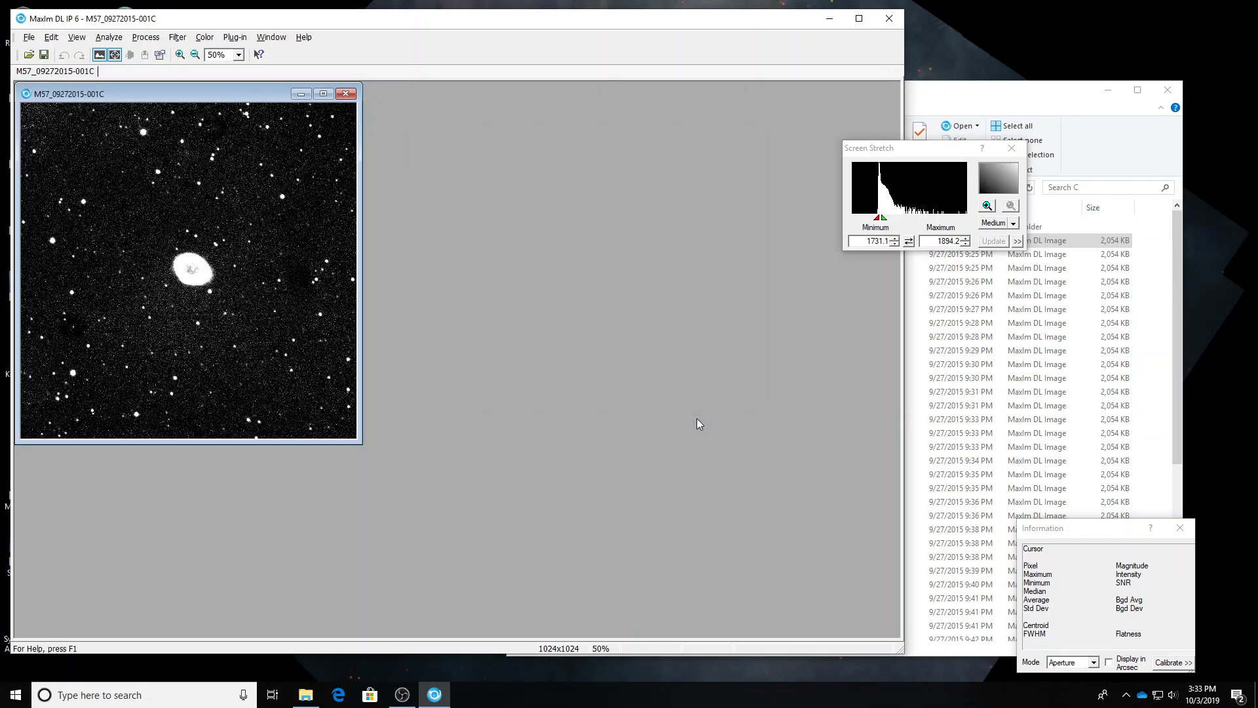
{"action": "key", "text": "ctrl+f"}
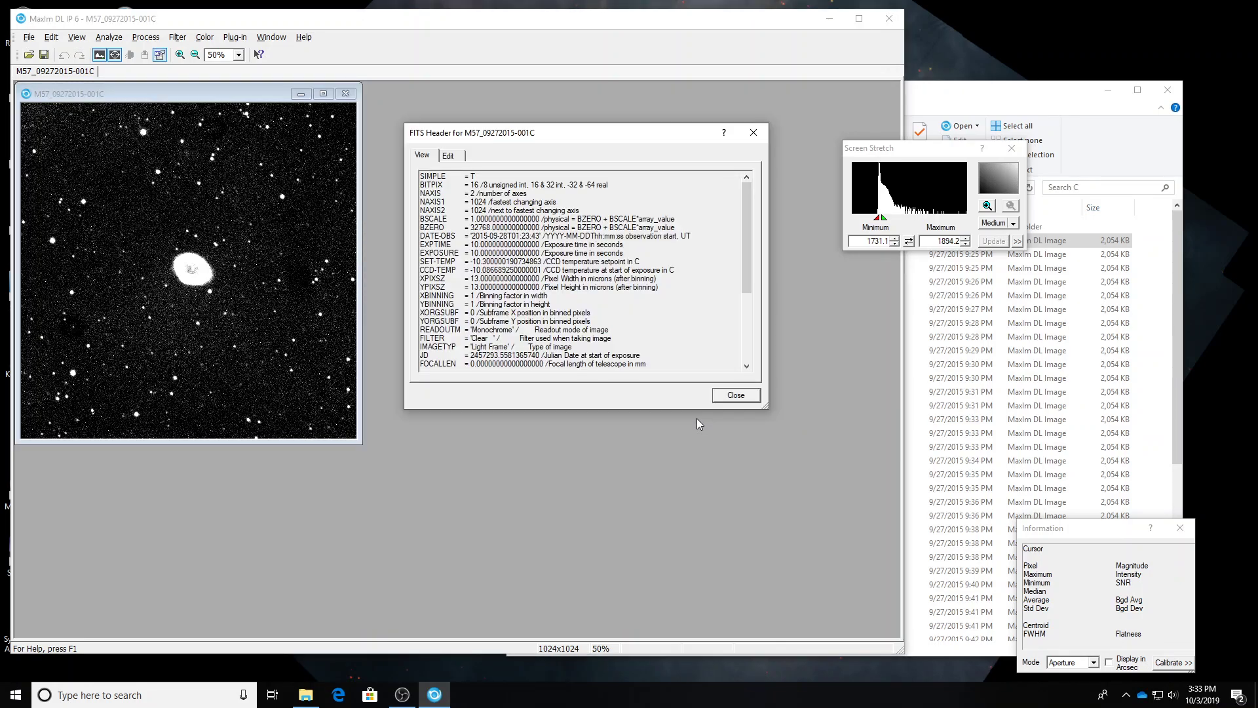
{"action": "left_click", "coordinate": [735, 395]}
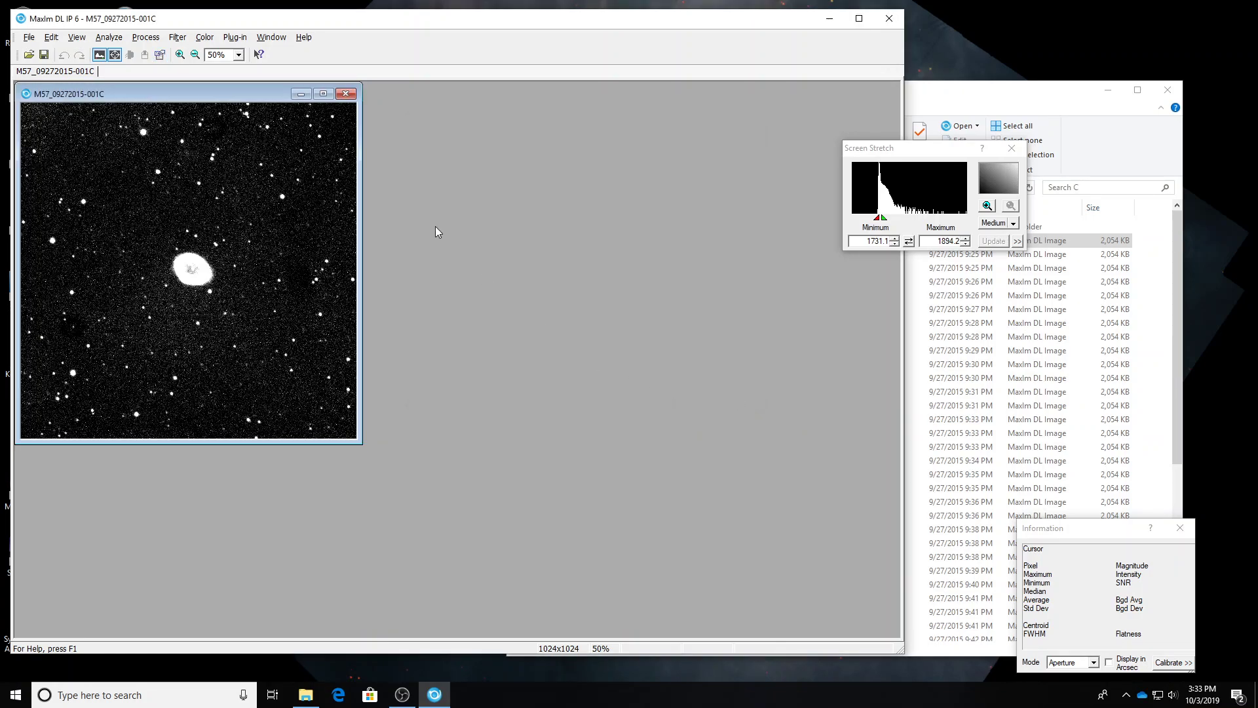
{"action": "left_click", "coordinate": [76, 38]}
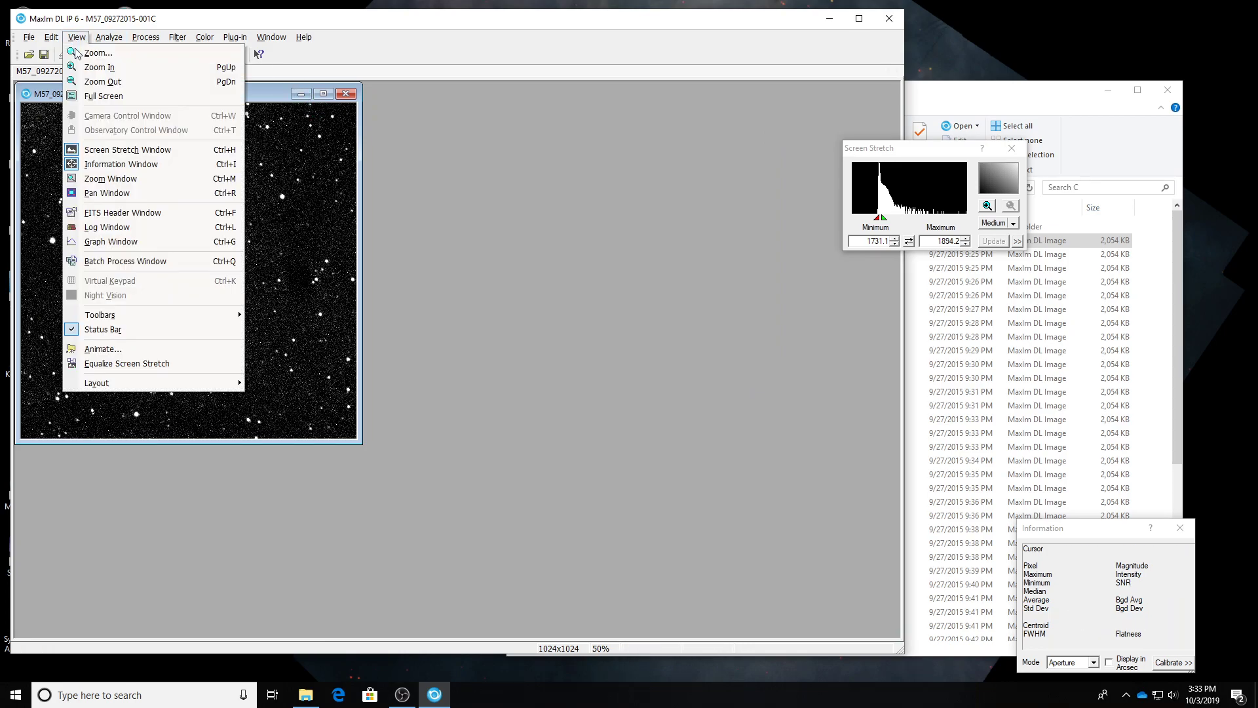
{"action": "left_click", "coordinate": [108, 212]}
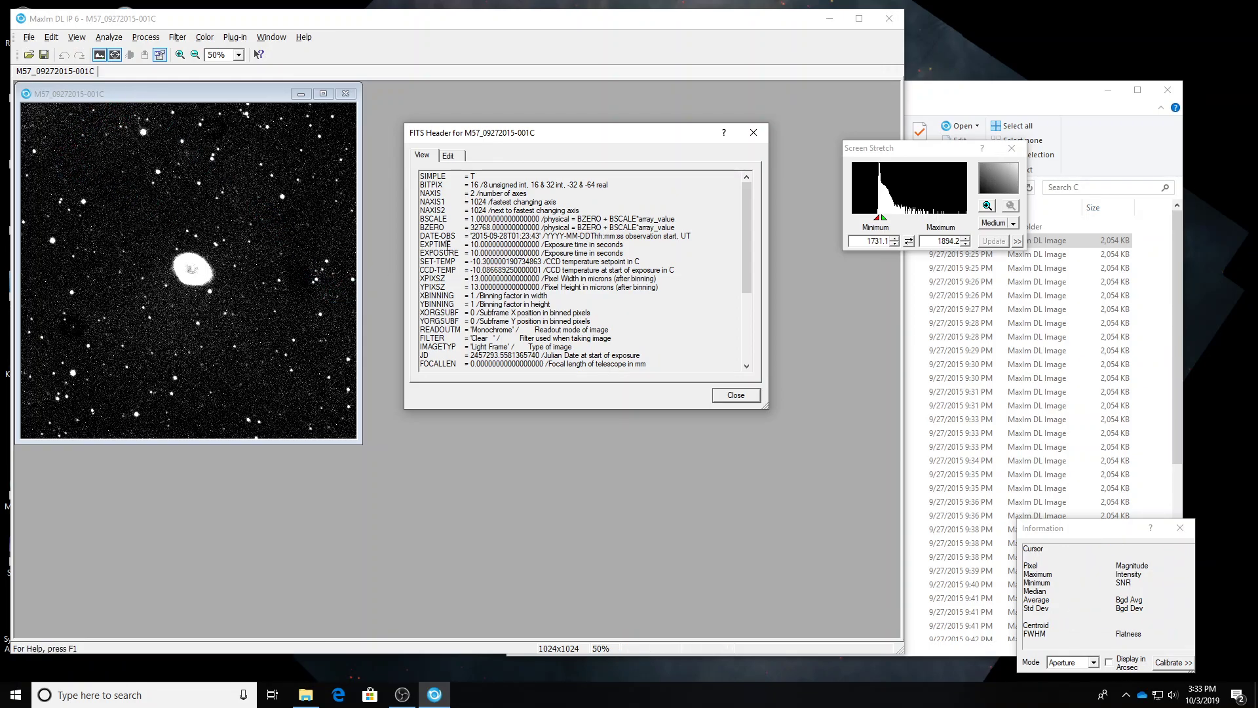
{"action": "left_click_drag", "start_coordinate": [433, 245], "coordinate": [503, 253]}
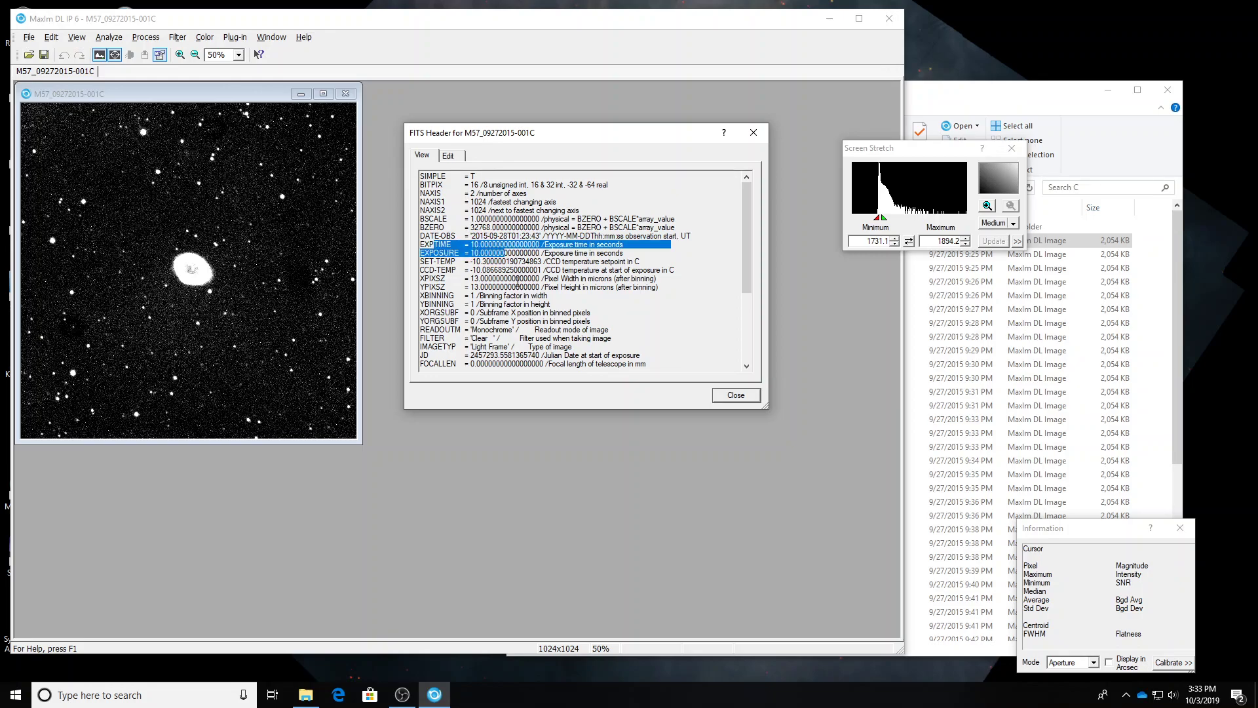
{"action": "left_click", "coordinate": [518, 282]}
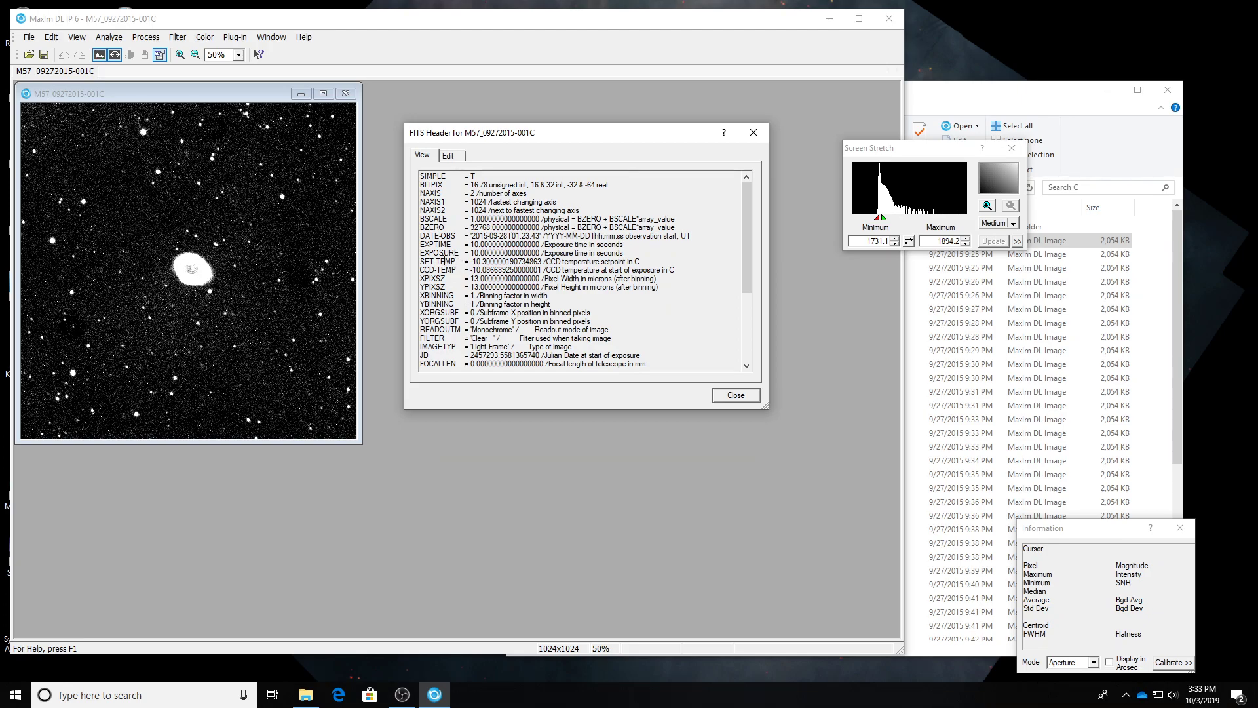
{"action": "left_click_drag", "start_coordinate": [429, 261], "coordinate": [550, 262]}
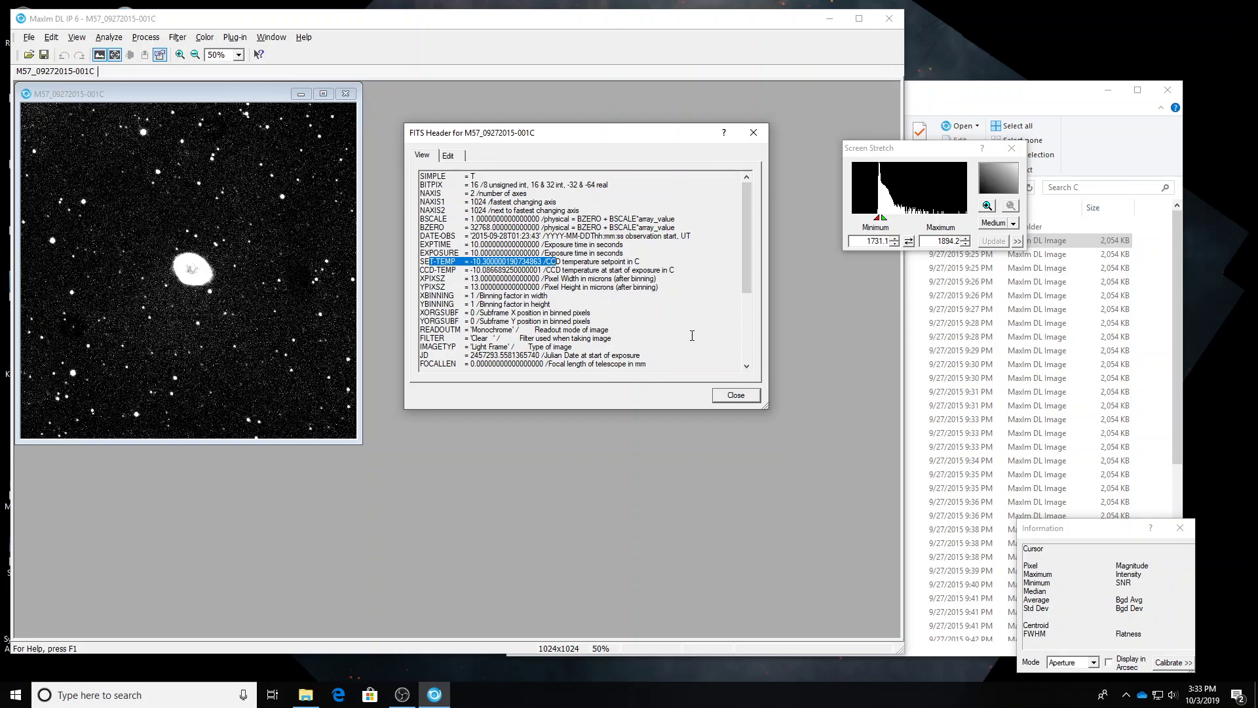
Load the M57 frames 036C, 028C and 029C into MaxIm DL, then begin closing all images
{"action": "left_click", "coordinate": [953, 109]}
{"action": "scroll", "coordinate": [773, 411], "scroll_direction": "down", "scroll_amount": 5}
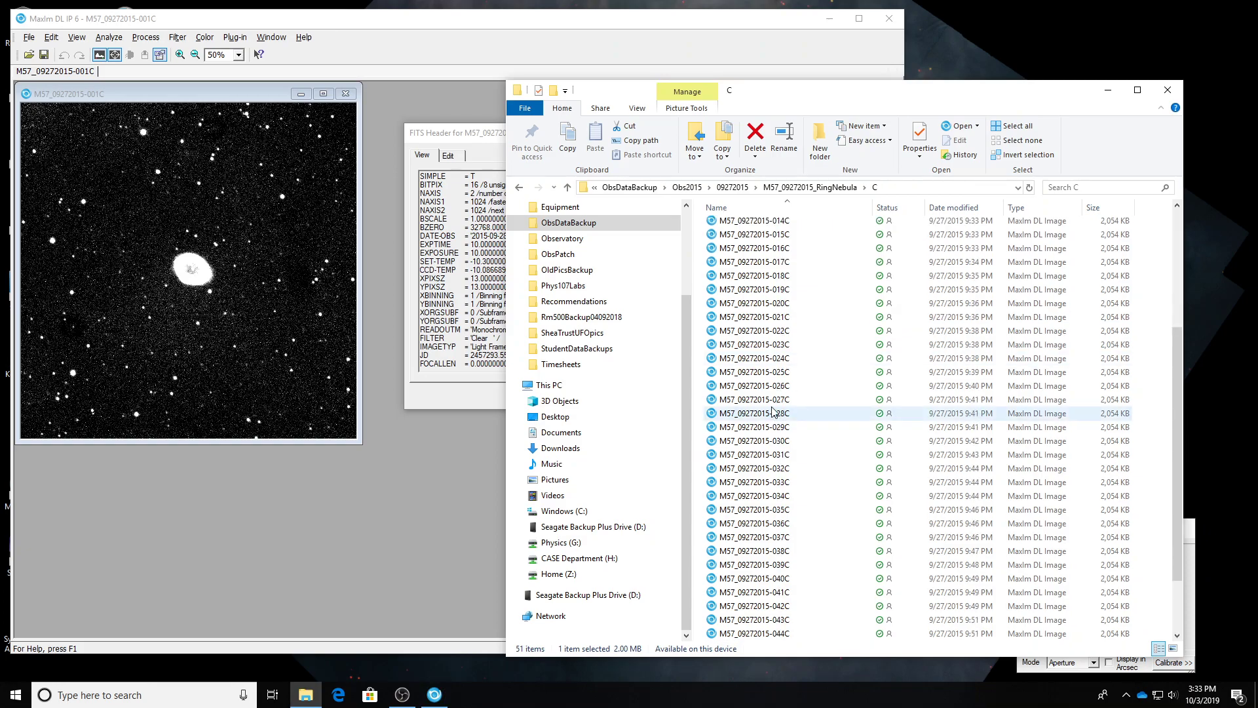
{"action": "scroll", "coordinate": [773, 411], "scroll_direction": "down", "scroll_amount": 2}
{"action": "left_click_drag", "start_coordinate": [760, 496], "coordinate": [159, 294]}
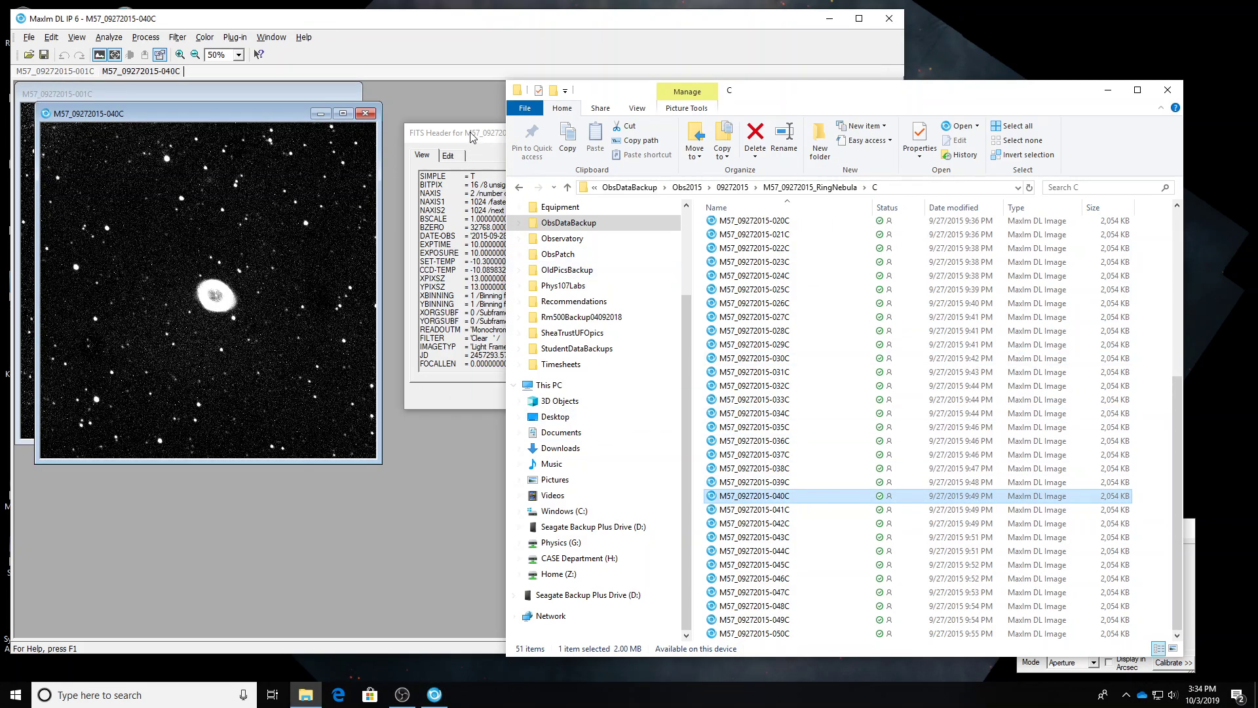
{"action": "left_click_drag", "start_coordinate": [753, 441], "coordinate": [212, 364]}
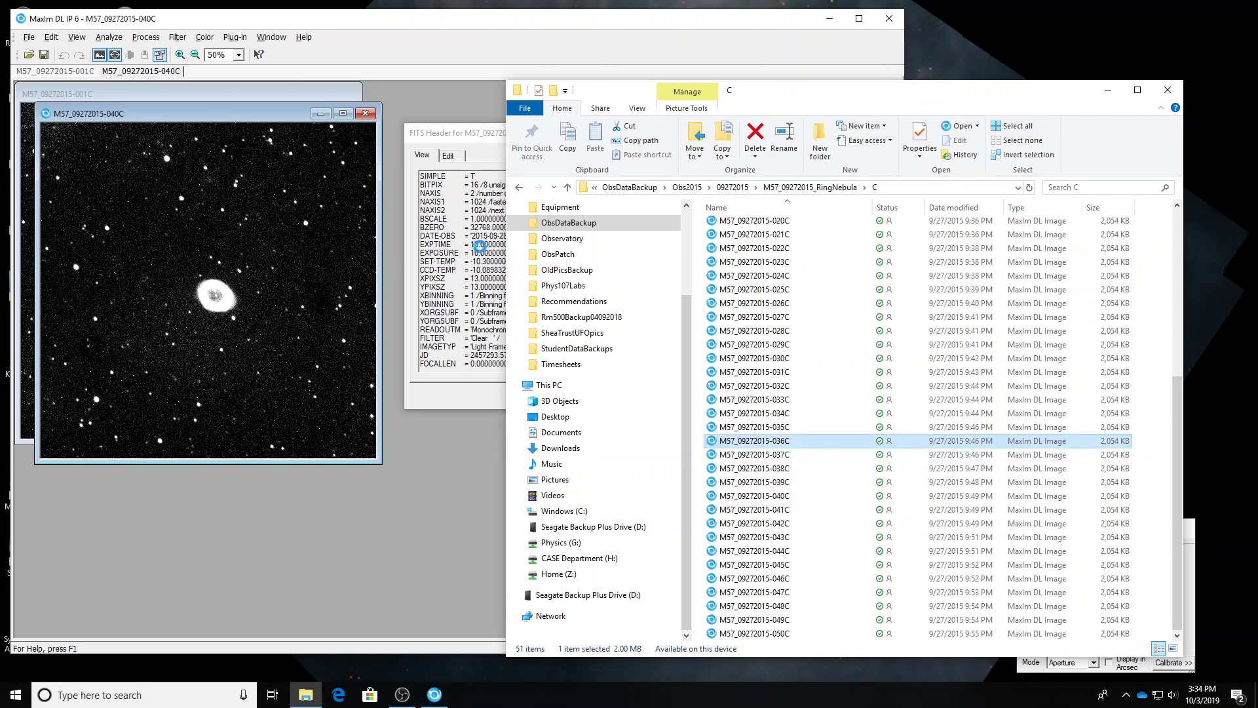
{"action": "left_click_drag", "start_coordinate": [753, 330], "coordinate": [294, 264]}
{"action": "left_click_drag", "start_coordinate": [729, 345], "coordinate": [223, 347]}
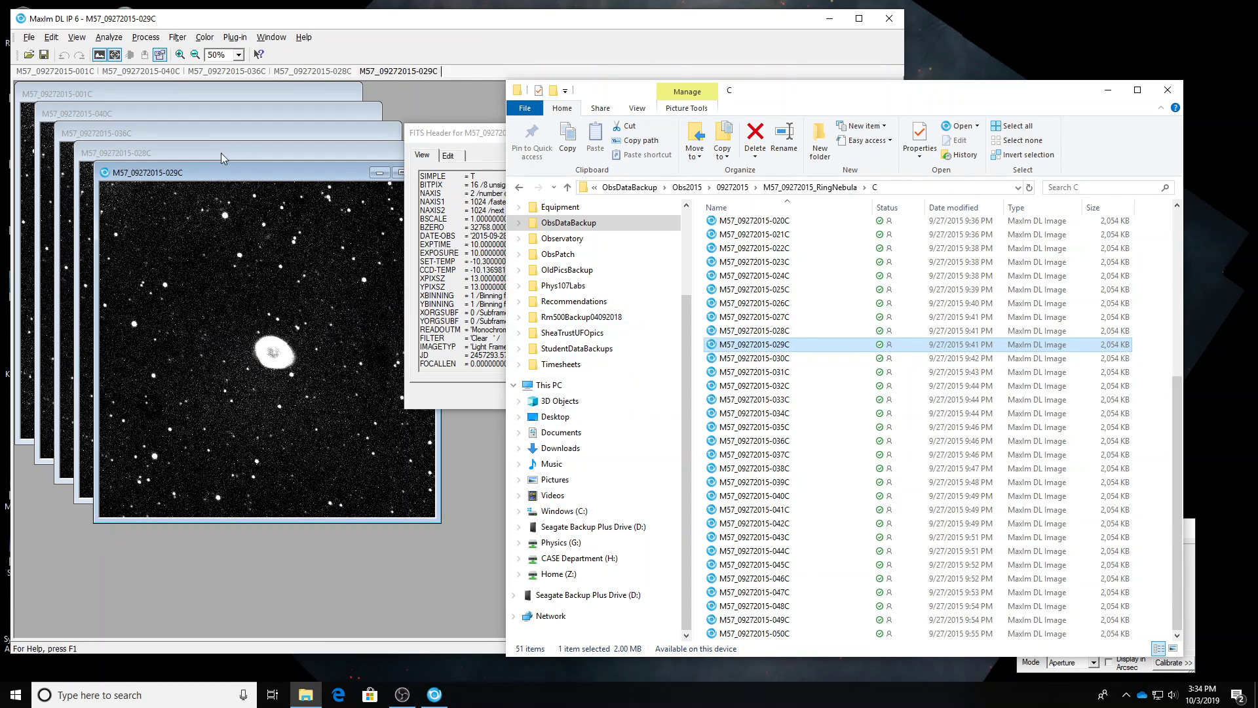
{"action": "left_click", "coordinate": [472, 75]}
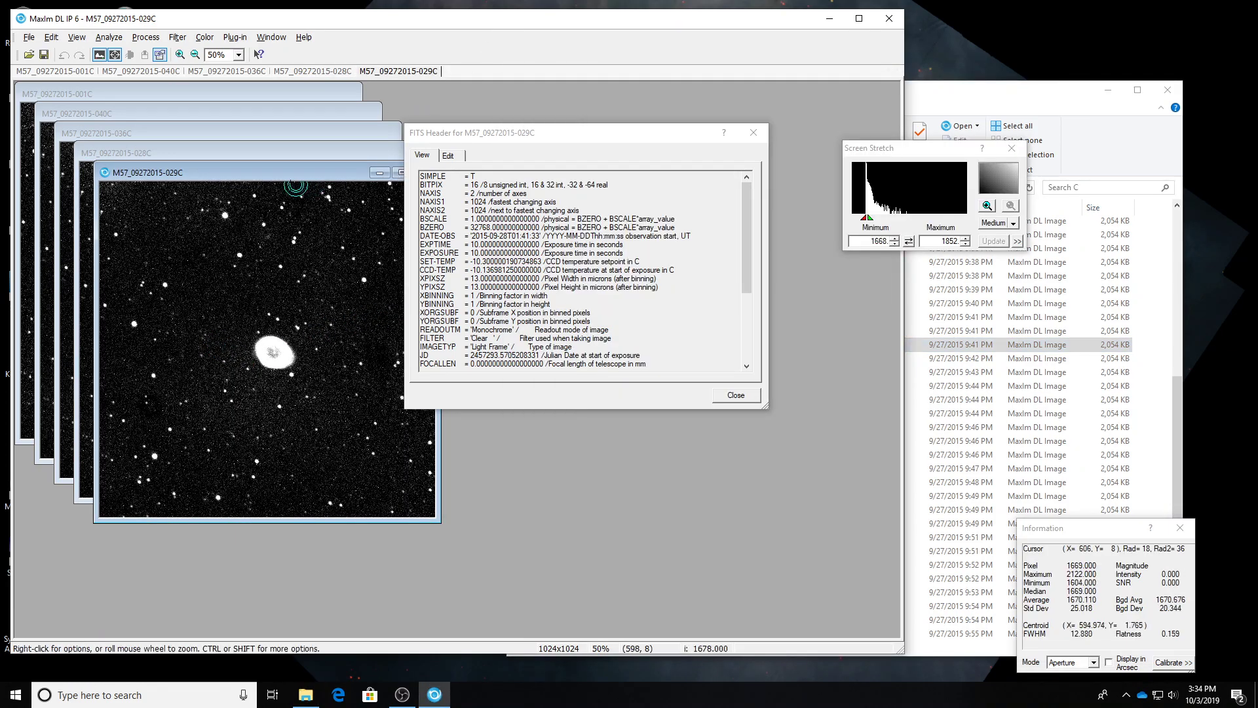
{"action": "key", "text": "alt"}
Close all open images and reopen Process > Set Calibration
{"action": "key", "text": "w"}
{"action": "key", "text": "l"}
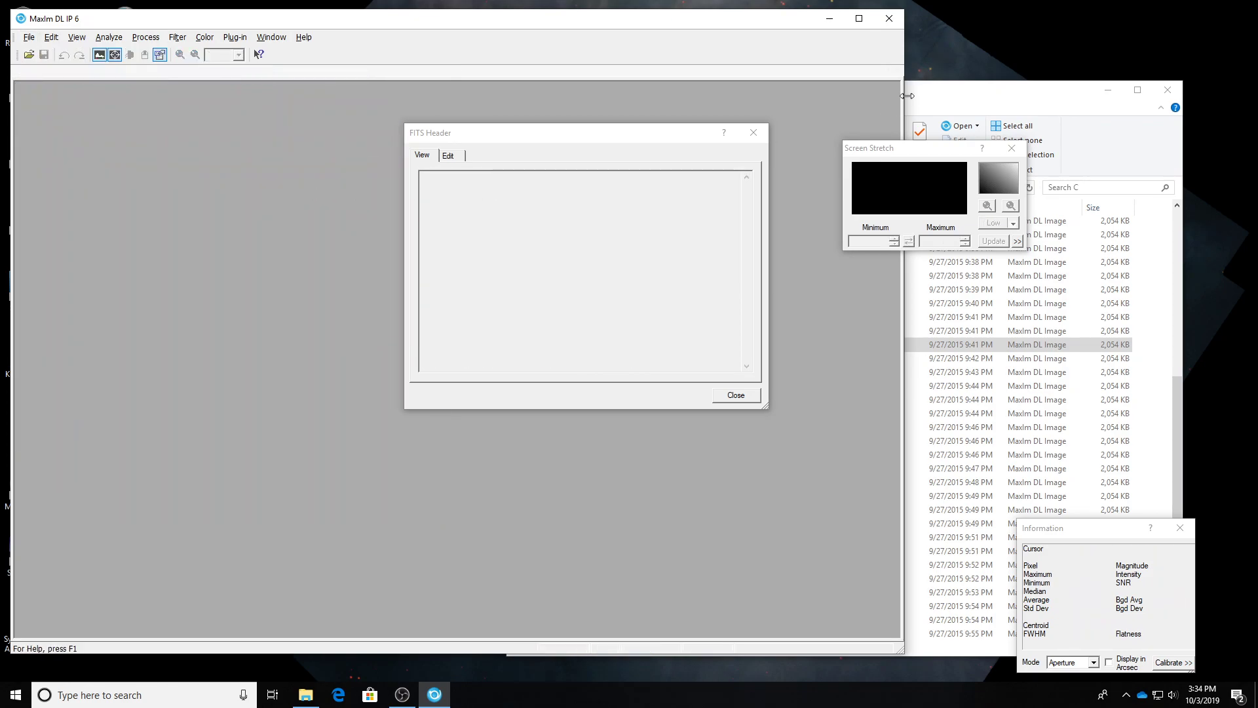
{"action": "left_click", "coordinate": [947, 102]}
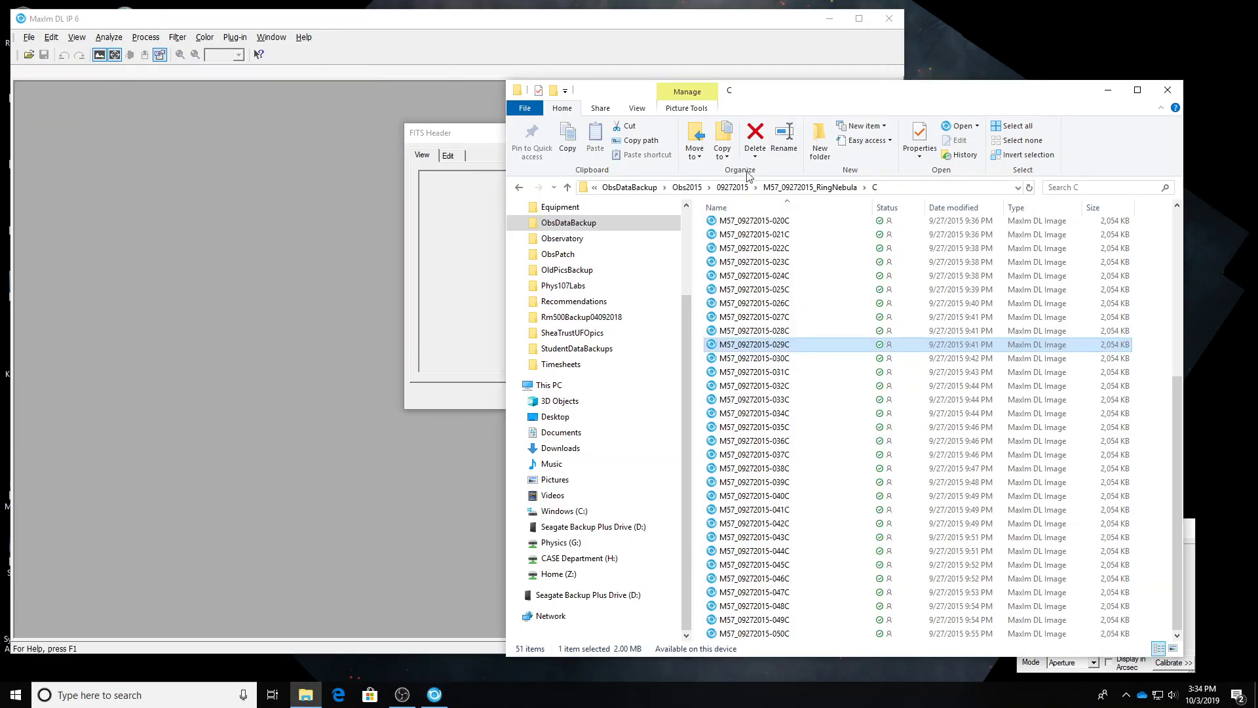
{"action": "left_click", "coordinate": [144, 38]}
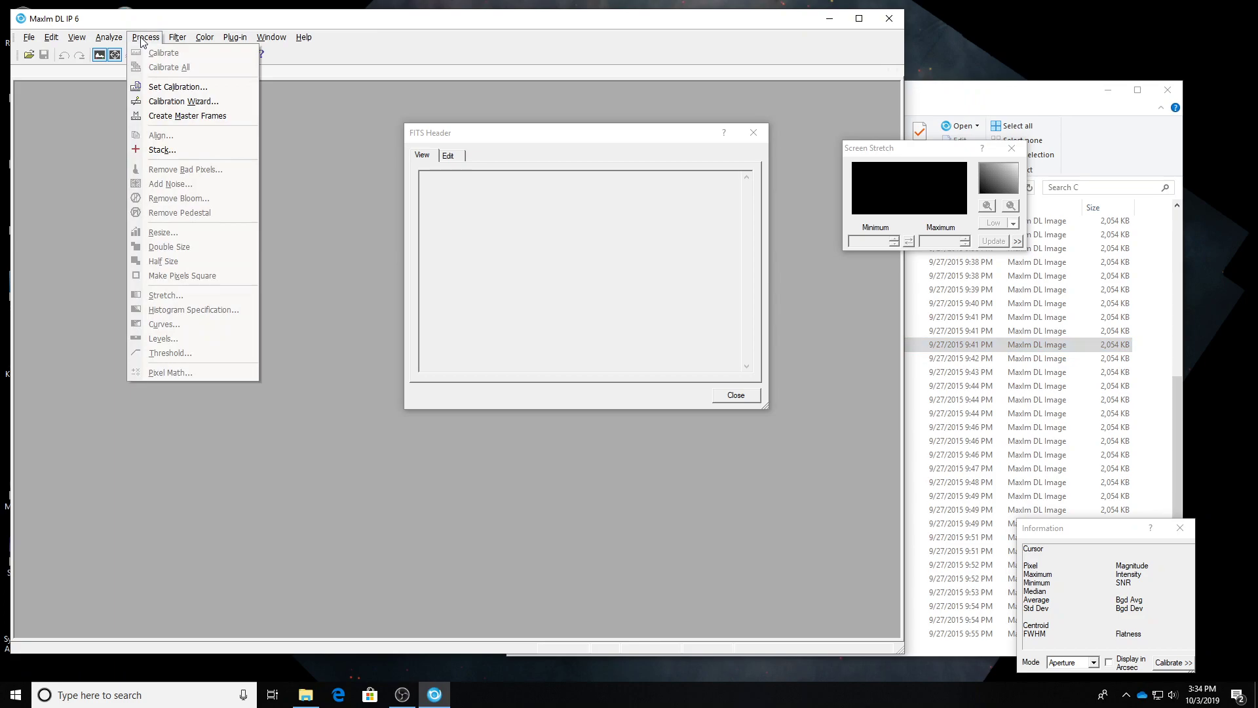
{"action": "left_click", "coordinate": [156, 88]}
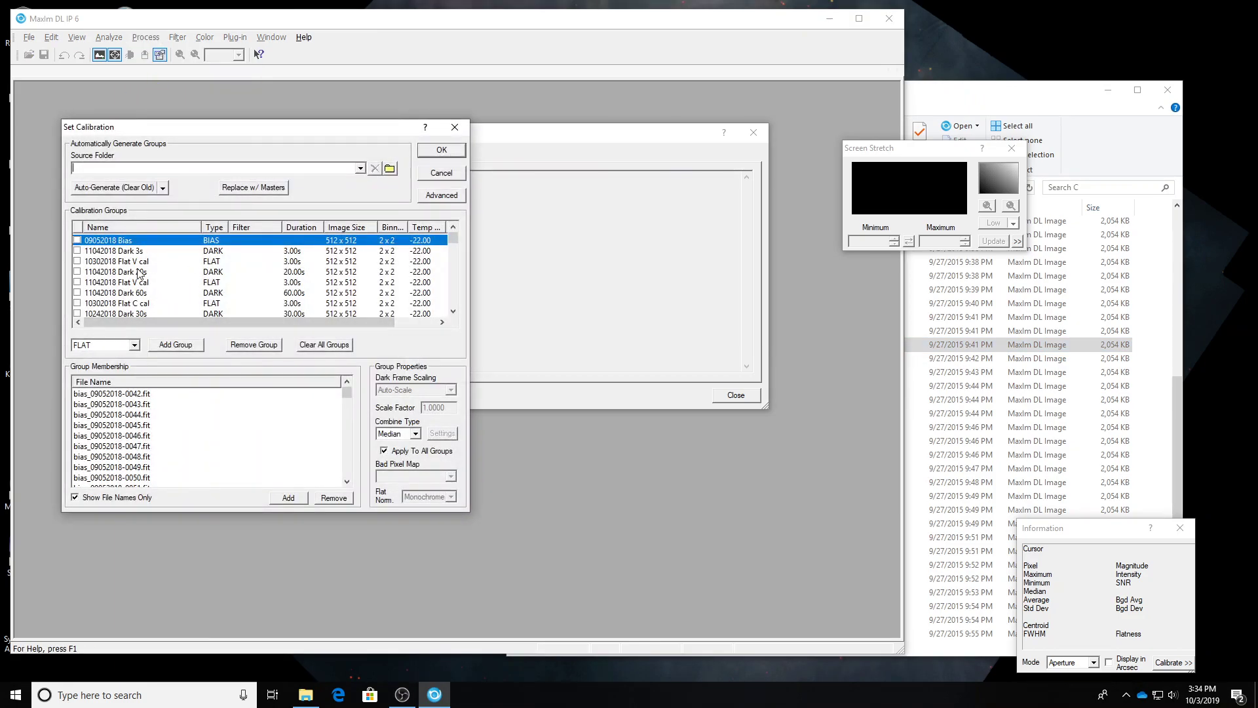
Scroll the Calibration Groups list and select the 20150927 Dark 10s_ group to view its files
{"action": "left_click_drag", "start_coordinate": [453, 239], "coordinate": [457, 308]}
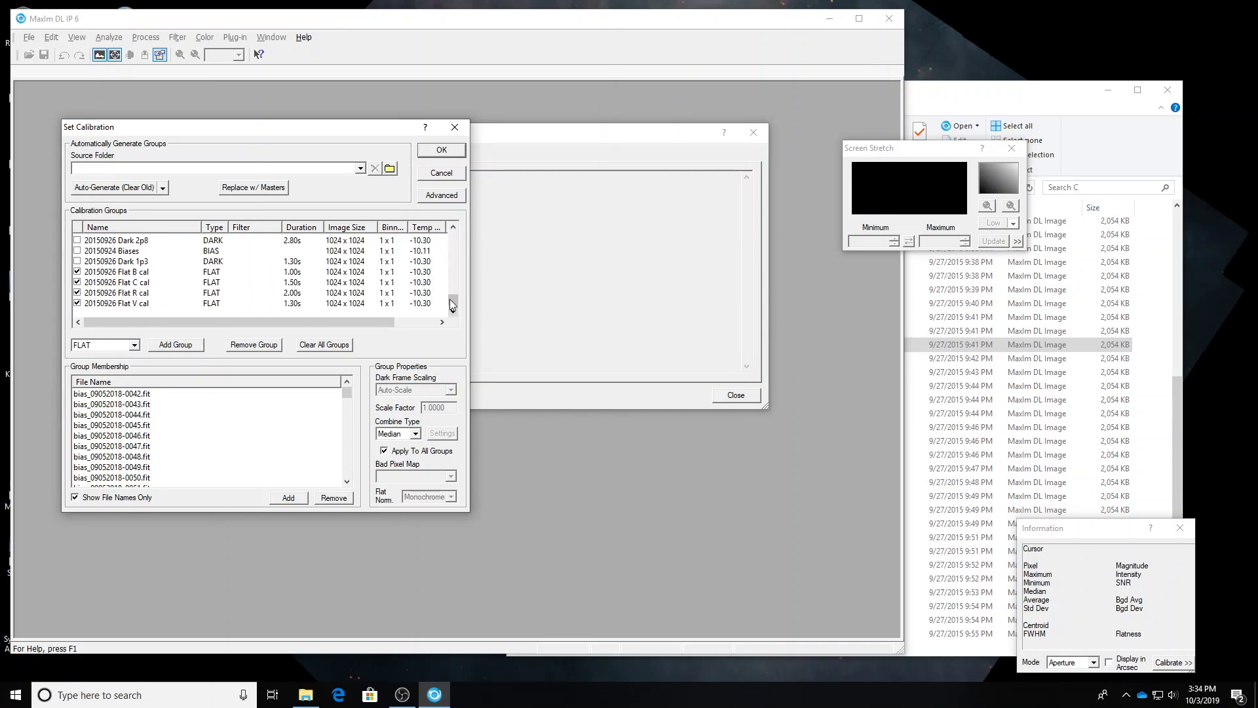
{"action": "left_click", "coordinate": [455, 227]}
{"action": "left_click", "coordinate": [455, 227]}
{"action": "left_click", "coordinate": [455, 227]}
{"action": "left_click", "coordinate": [455, 227]}
{"action": "left_click", "coordinate": [455, 227]}
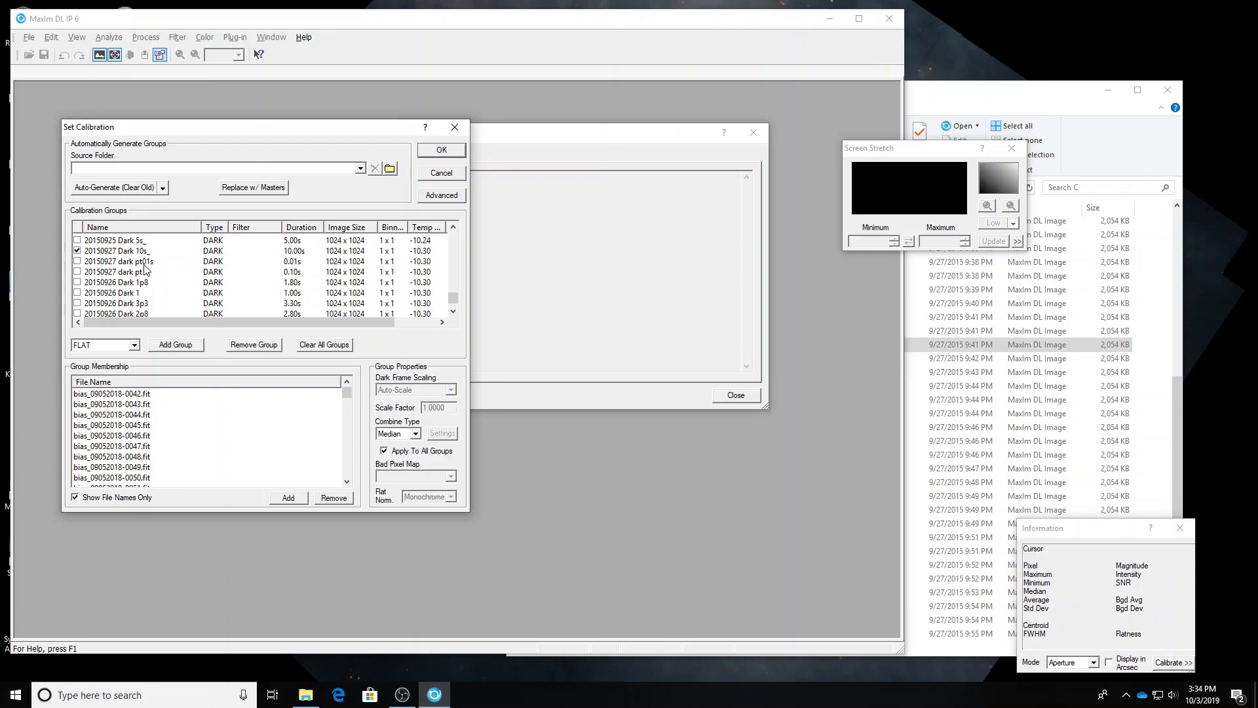
{"action": "left_click", "coordinate": [127, 253]}
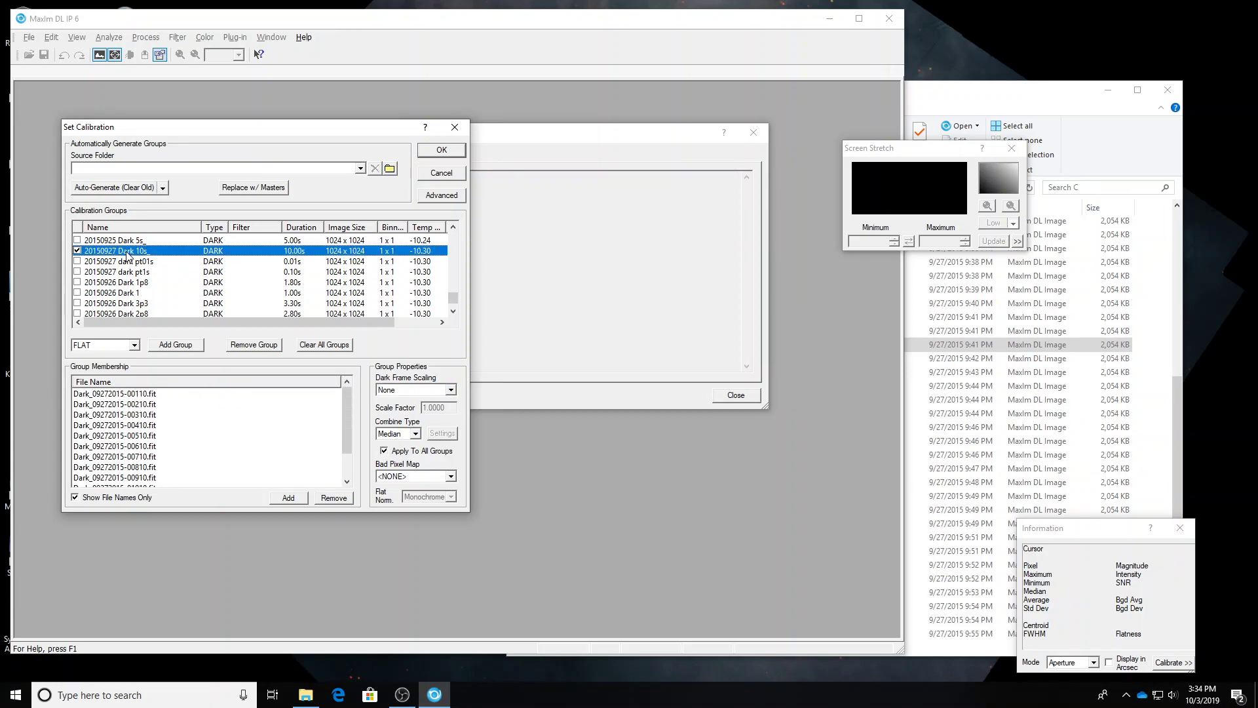
Check the dark frames in 09272015 > Darks_09272015 > 10s, then minimize File Explorer
{"action": "left_click", "coordinate": [951, 105]}
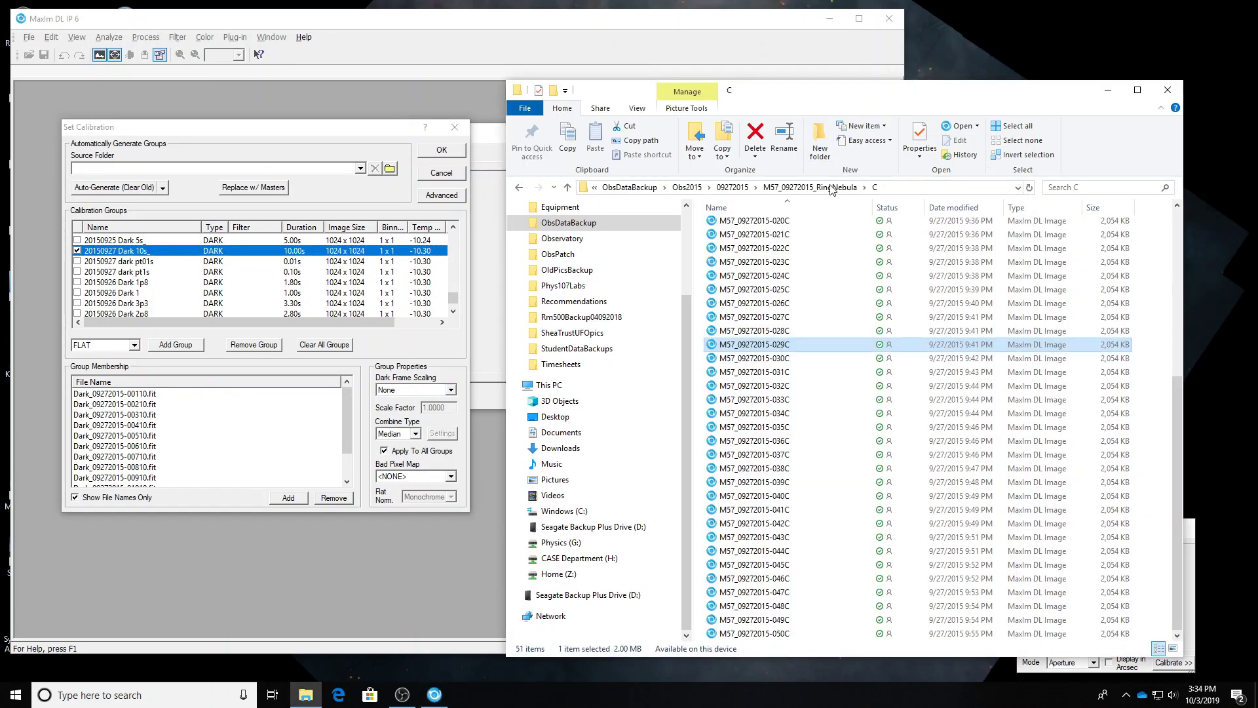
{"action": "left_click", "coordinate": [737, 188]}
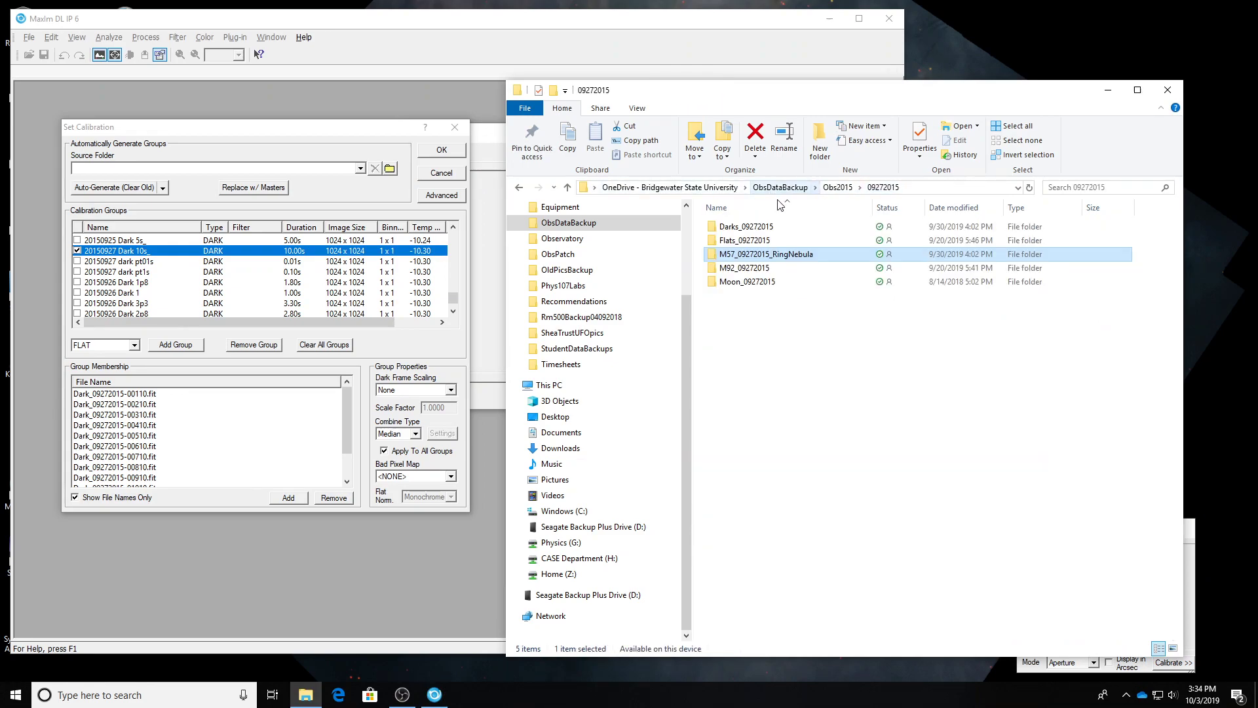
{"action": "double_click", "coordinate": [762, 229]}
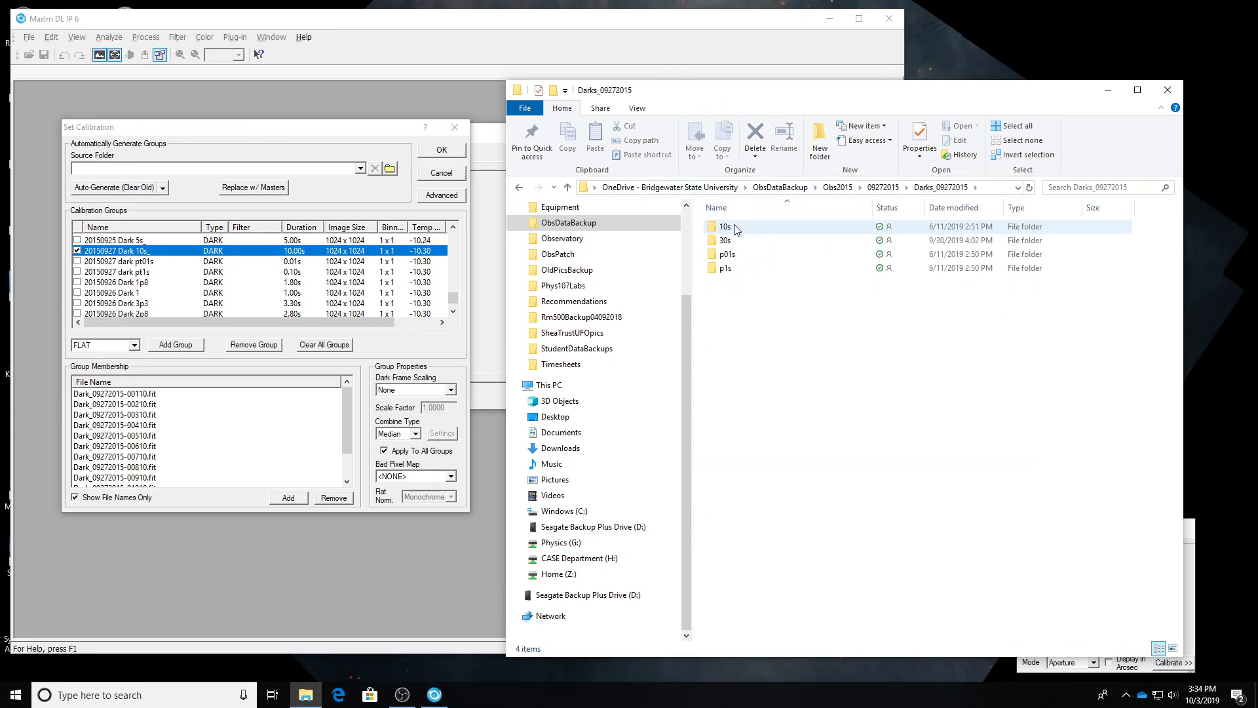
{"action": "double_click", "coordinate": [735, 228]}
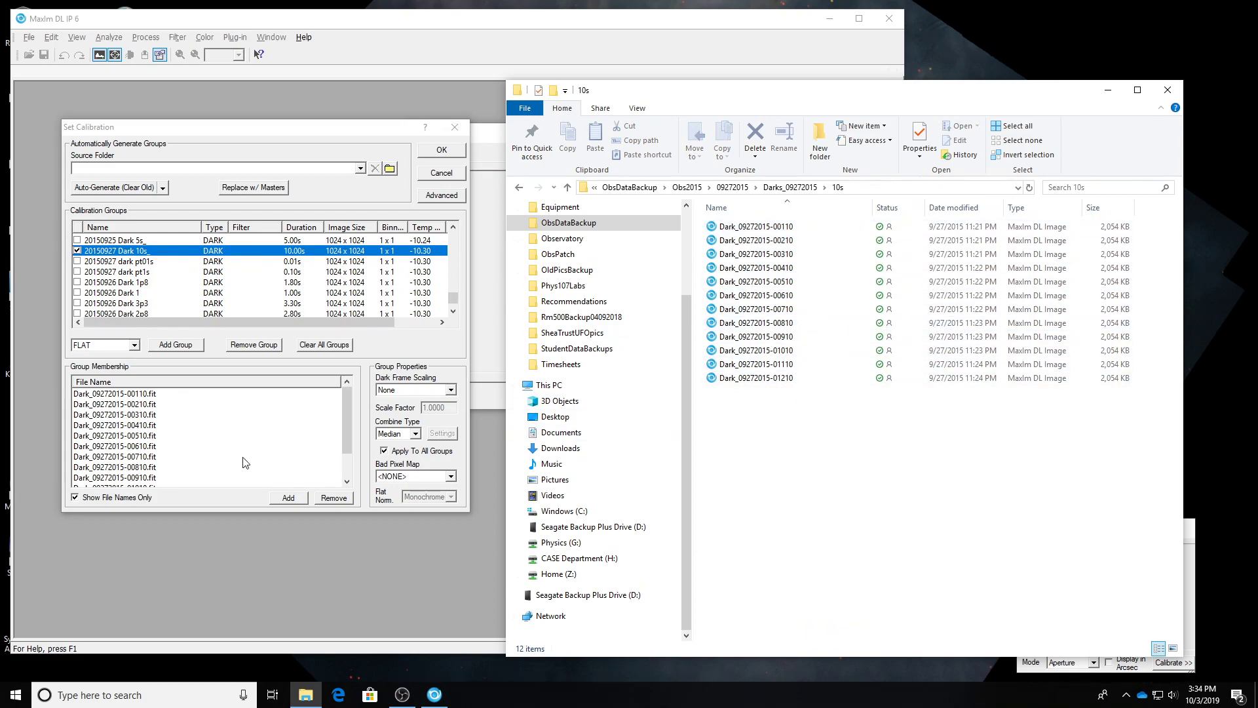
{"action": "left_click", "coordinate": [1108, 90]}
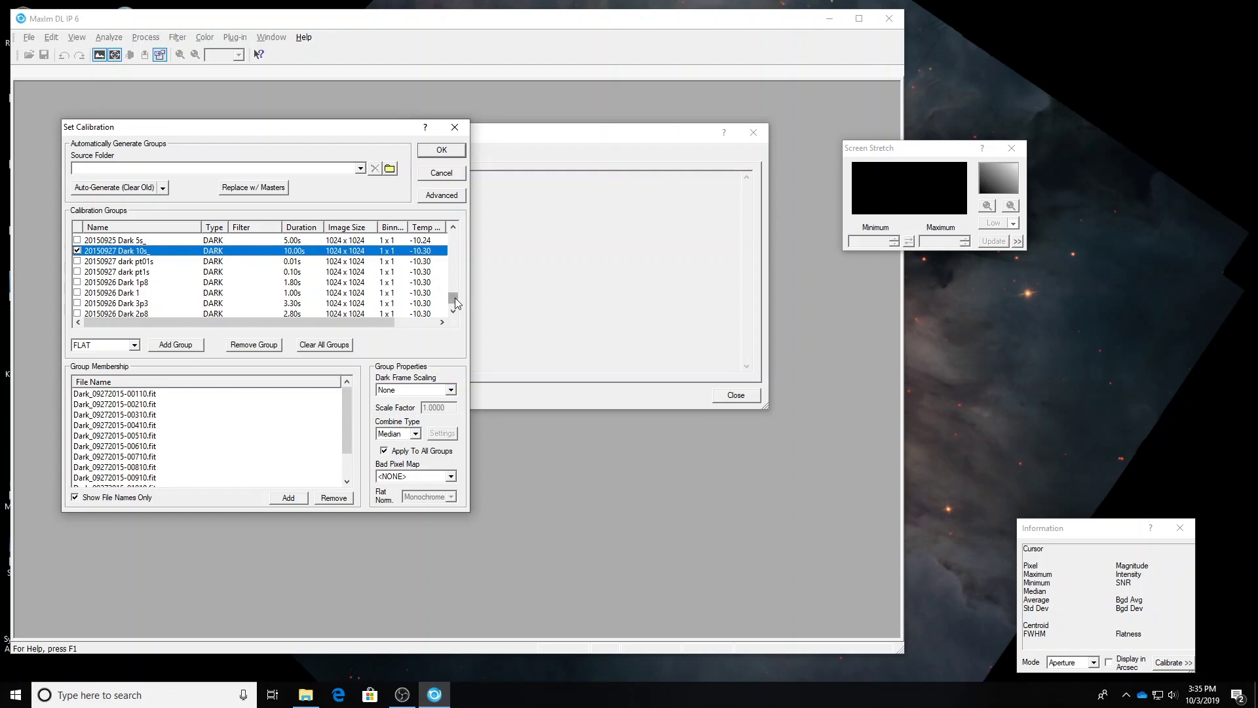
Uncheck the 20150926 Flat B cal and Flat R cal groups, leaving the C and V flats enabled
{"action": "scroll", "coordinate": [456, 305], "scroll_direction": "down", "scroll_amount": 3}
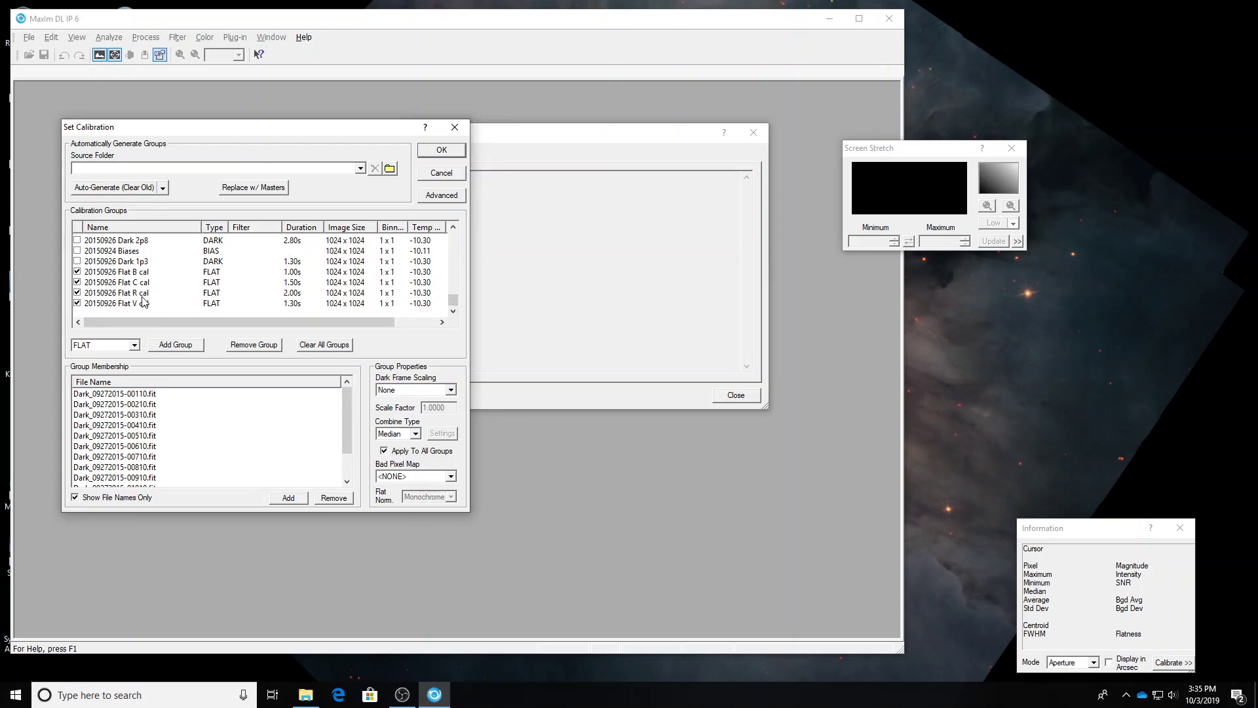
{"action": "left_click", "coordinate": [78, 271]}
{"action": "left_click", "coordinate": [78, 292]}
{"action": "scroll", "coordinate": [454, 285], "scroll_direction": "up", "scroll_amount": 3}
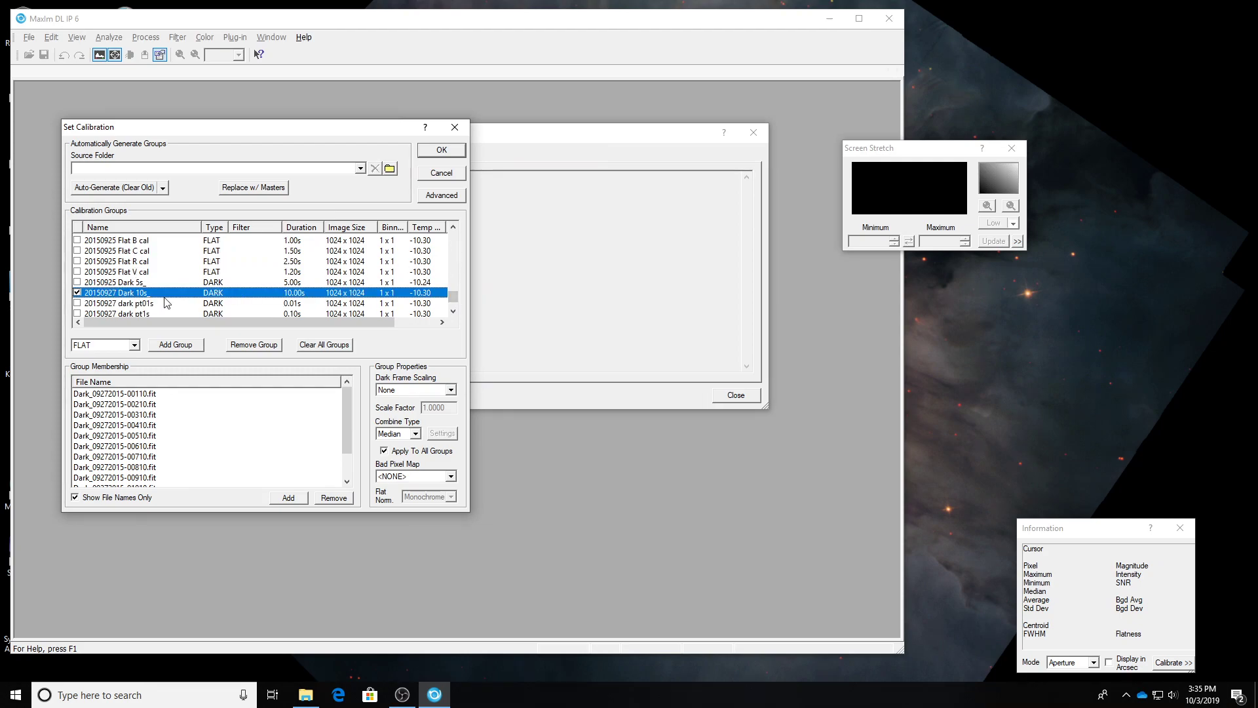
{"action": "scroll", "coordinate": [454, 245], "scroll_direction": "up", "scroll_amount": 3}
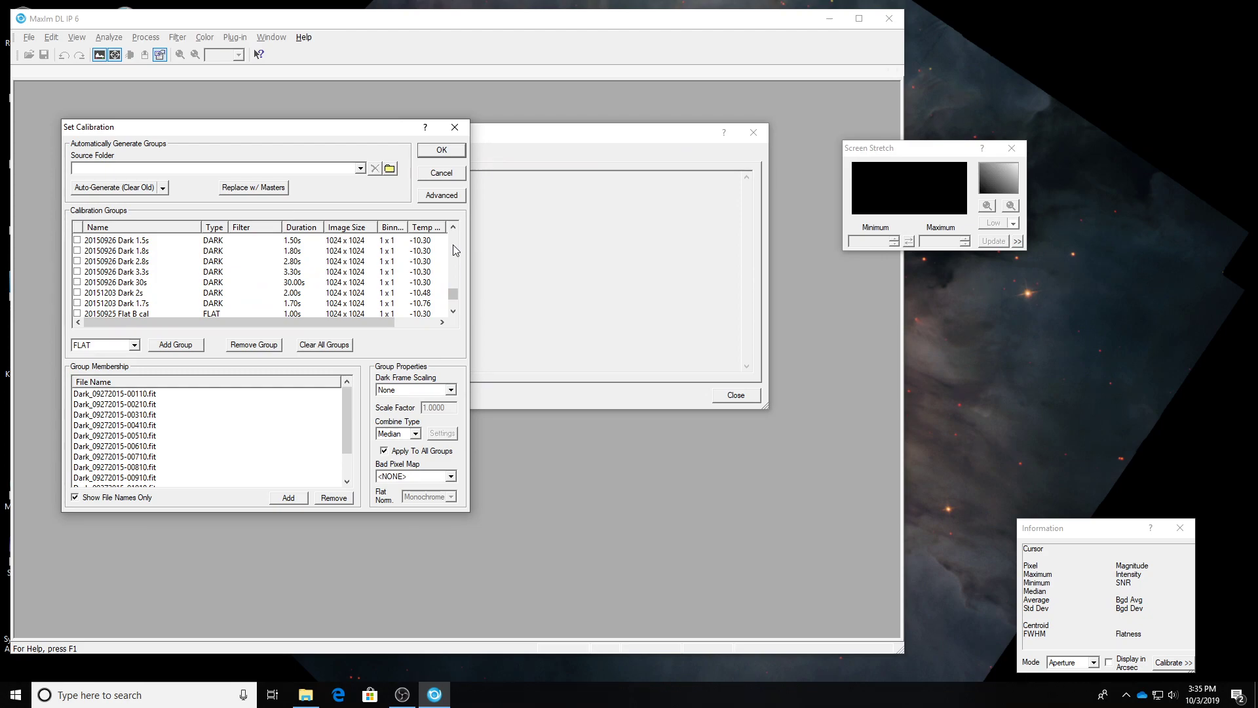
{"action": "scroll", "coordinate": [453, 245], "scroll_direction": "up", "scroll_amount": 3}
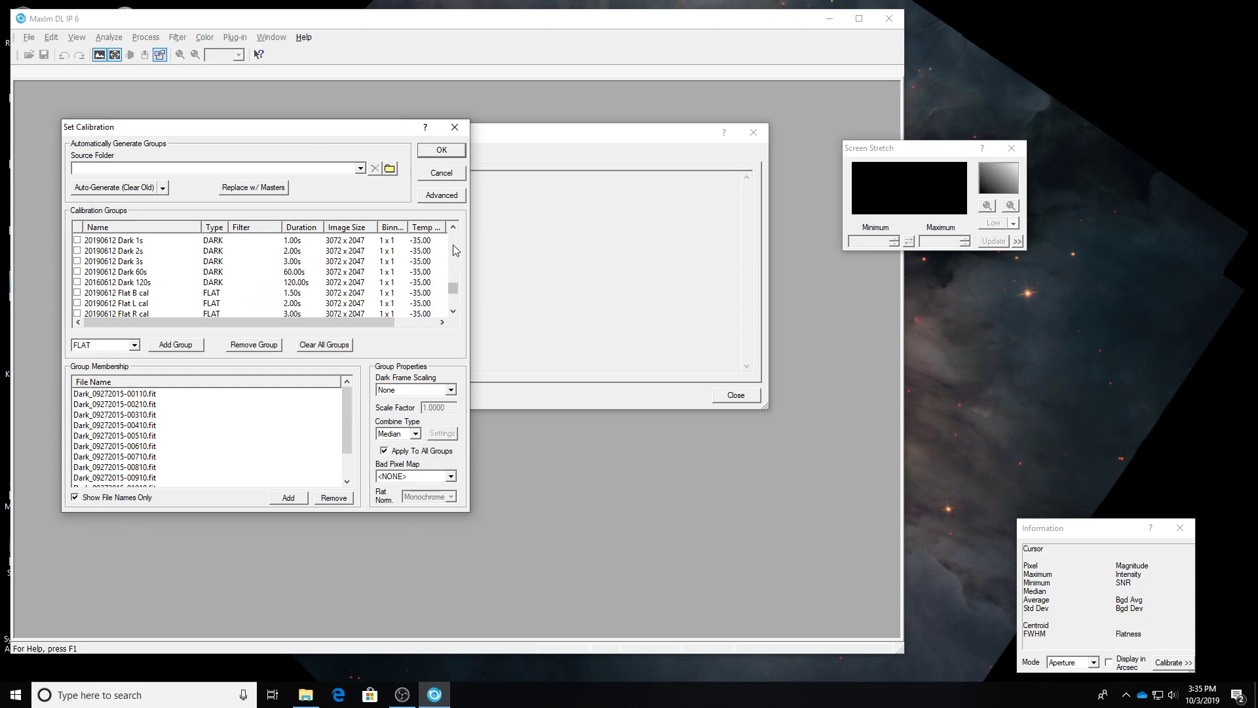
{"action": "scroll", "coordinate": [454, 245], "scroll_direction": "up", "scroll_amount": 5}
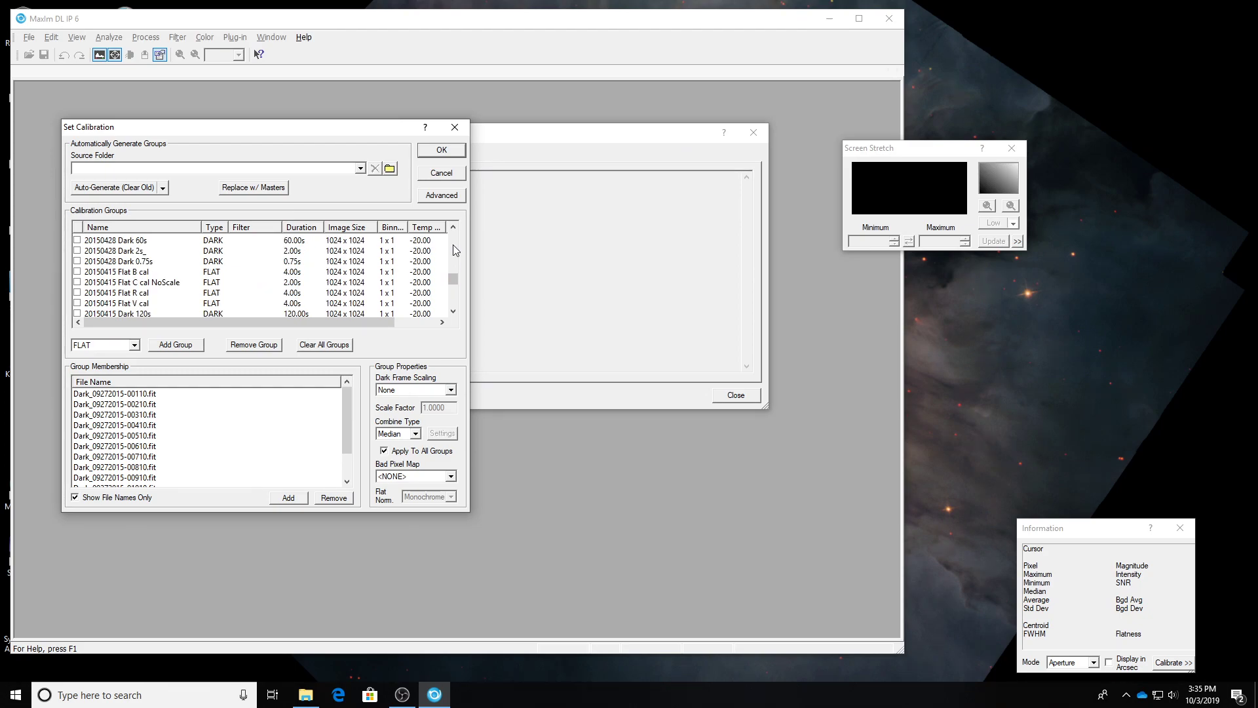
{"action": "scroll", "coordinate": [454, 245], "scroll_direction": "up", "scroll_amount": 3}
{"action": "scroll", "coordinate": [453, 245], "scroll_direction": "up", "scroll_amount": 2}
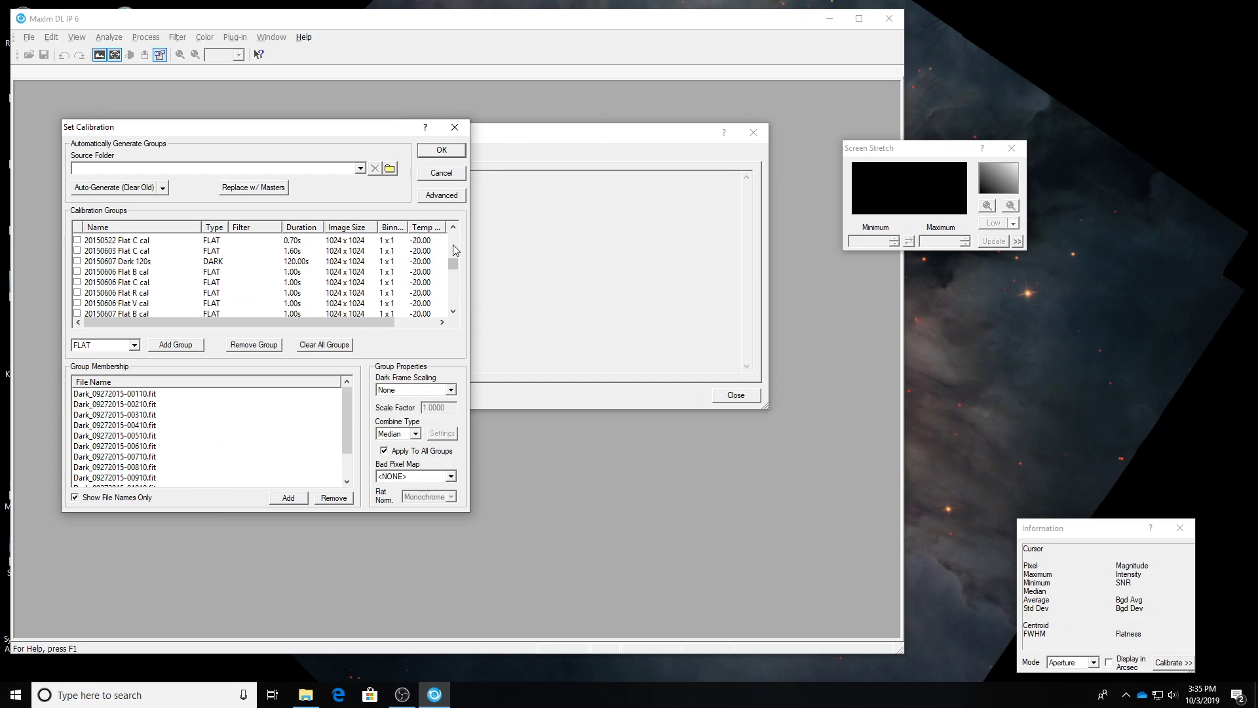
{"action": "scroll", "coordinate": [453, 245], "scroll_direction": "up", "scroll_amount": 4}
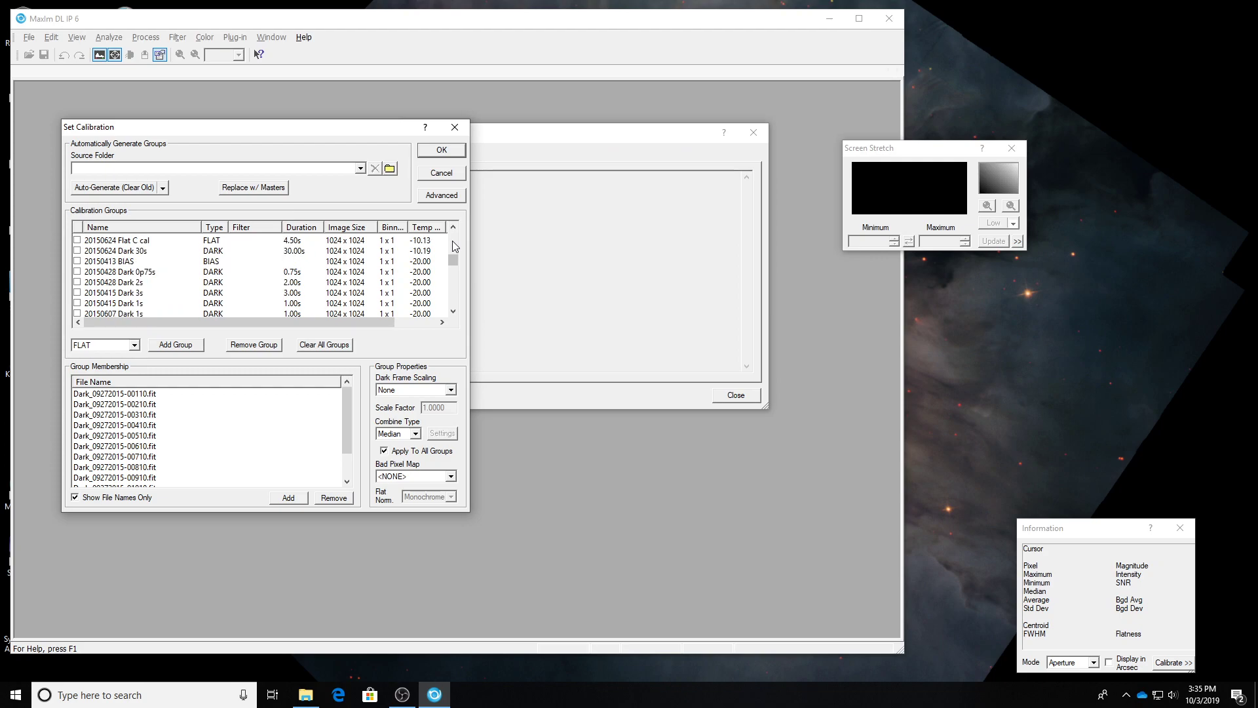
{"action": "scroll", "coordinate": [452, 241], "scroll_direction": "up", "scroll_amount": 2}
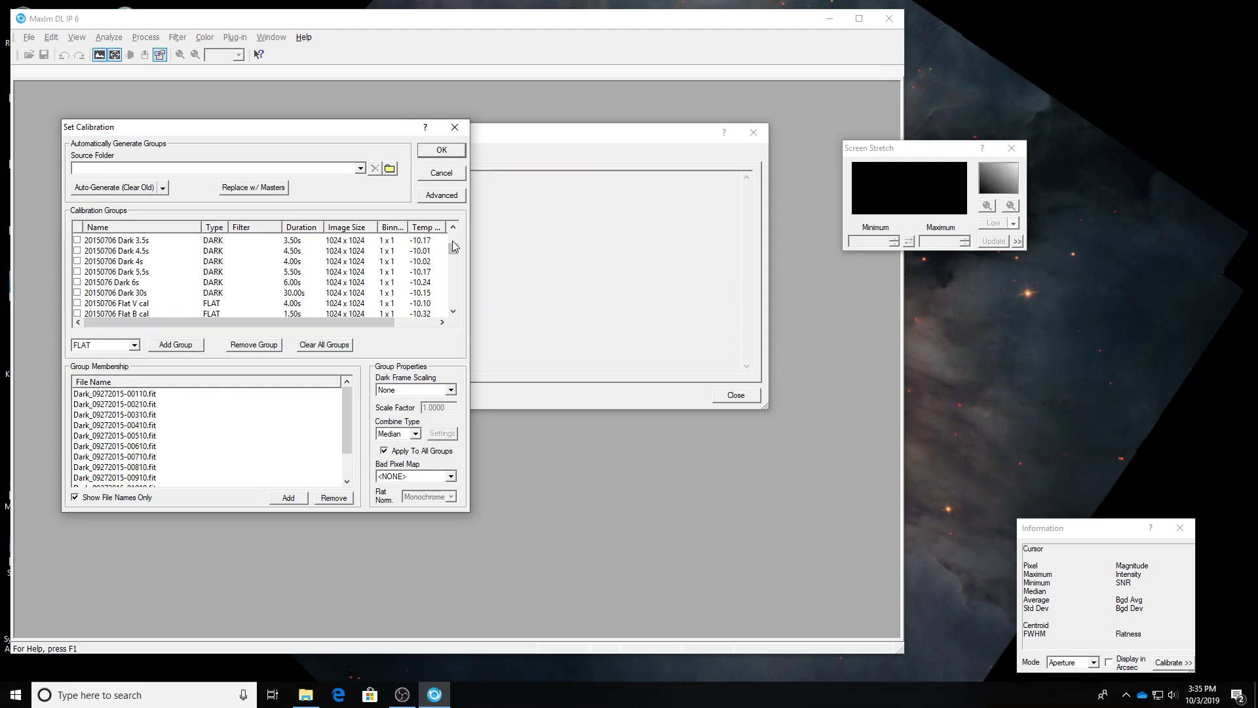
{"action": "scroll", "coordinate": [454, 243], "scroll_direction": "up", "scroll_amount": 2}
{"action": "scroll", "coordinate": [455, 231], "scroll_direction": "up", "scroll_amount": 4}
{"action": "scroll", "coordinate": [454, 242], "scroll_direction": "up", "scroll_amount": 3}
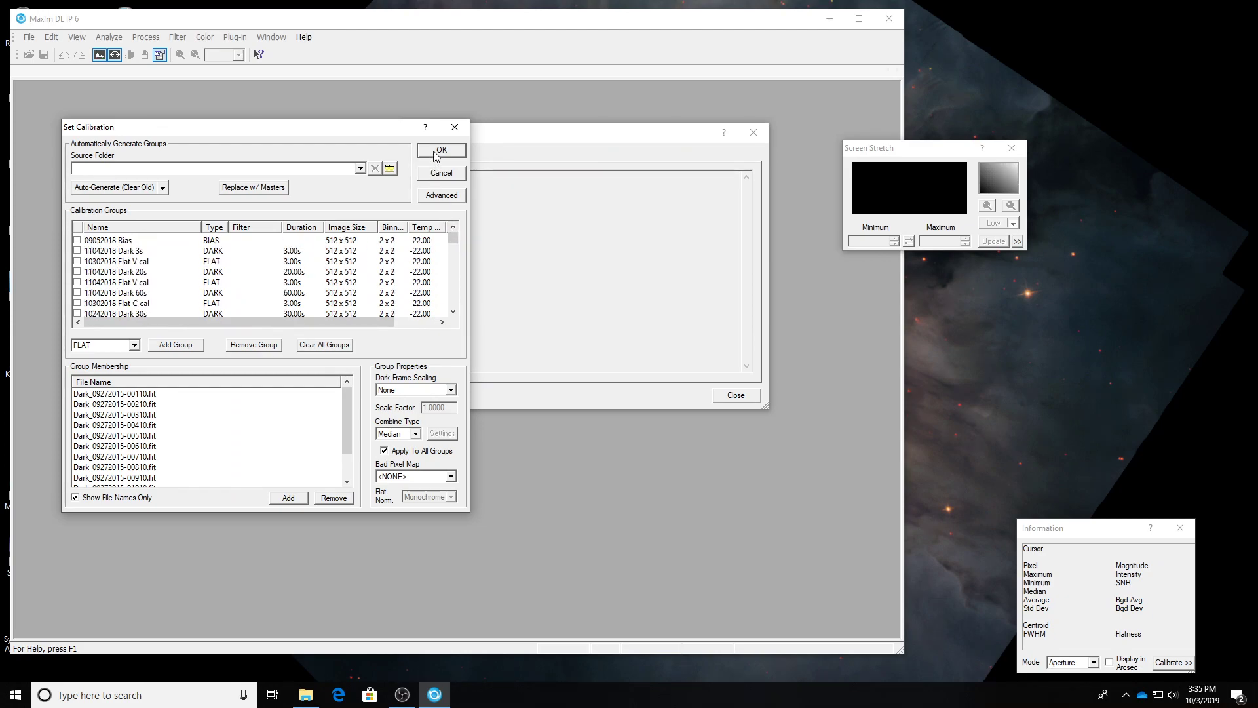
Review the Advanced calibration options (pedestal 100) and accept Set Calibration
{"action": "left_click", "coordinate": [441, 195]}
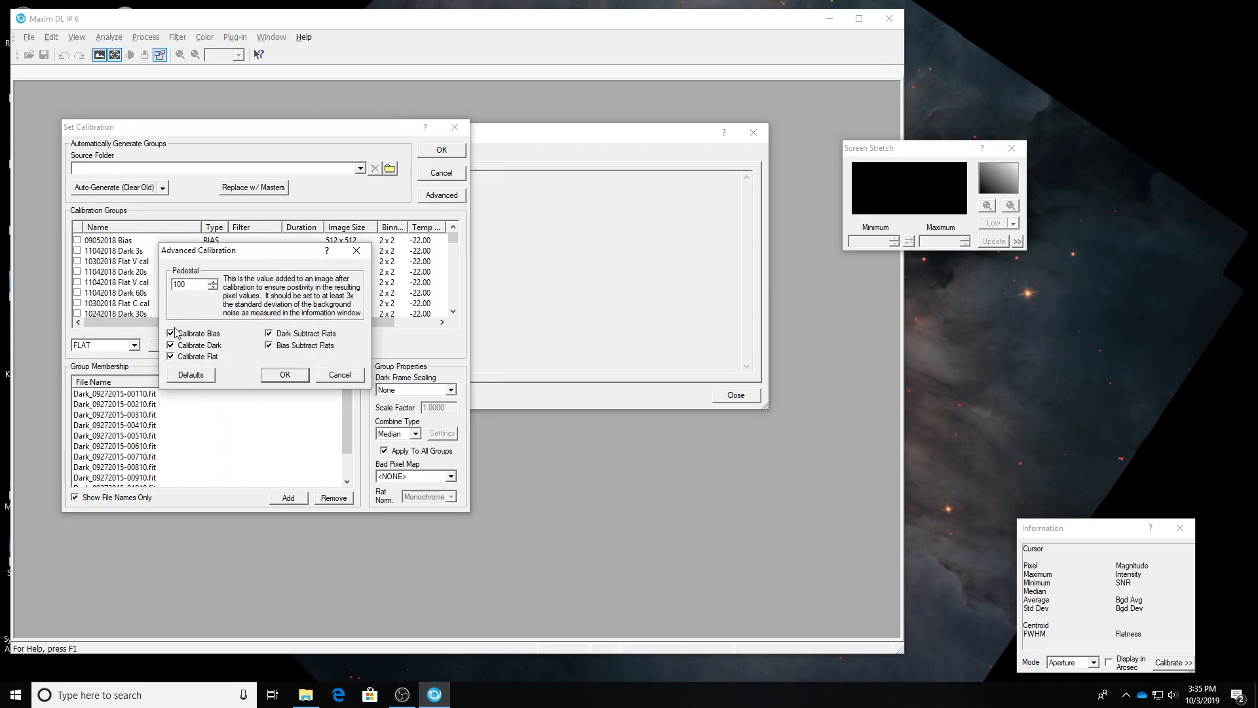
{"action": "left_click", "coordinate": [283, 376]}
{"action": "left_click", "coordinate": [441, 150]}
{"action": "left_click", "coordinate": [306, 694]}
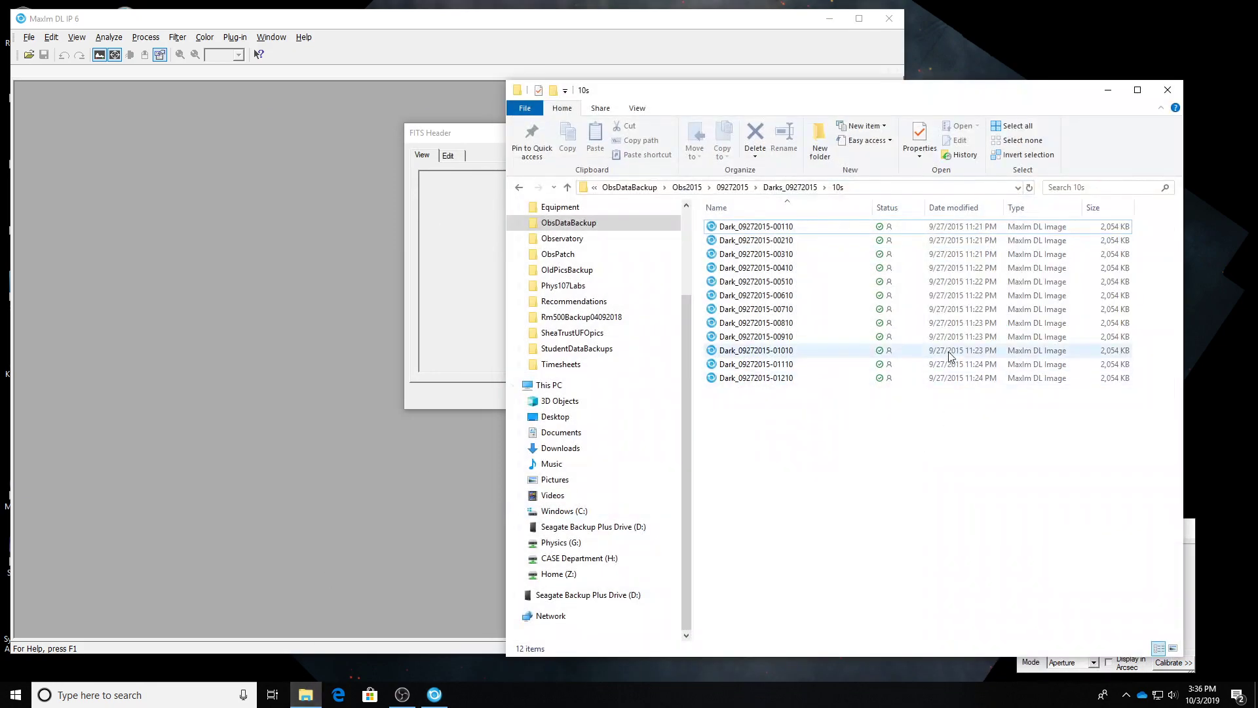
Load all M57 C-filter frames, 001C through 050C, from the C folder into MaxIm DL
{"action": "left_click", "coordinate": [733, 188]}
{"action": "double_click", "coordinate": [766, 254]}
{"action": "double_click", "coordinate": [742, 228]}
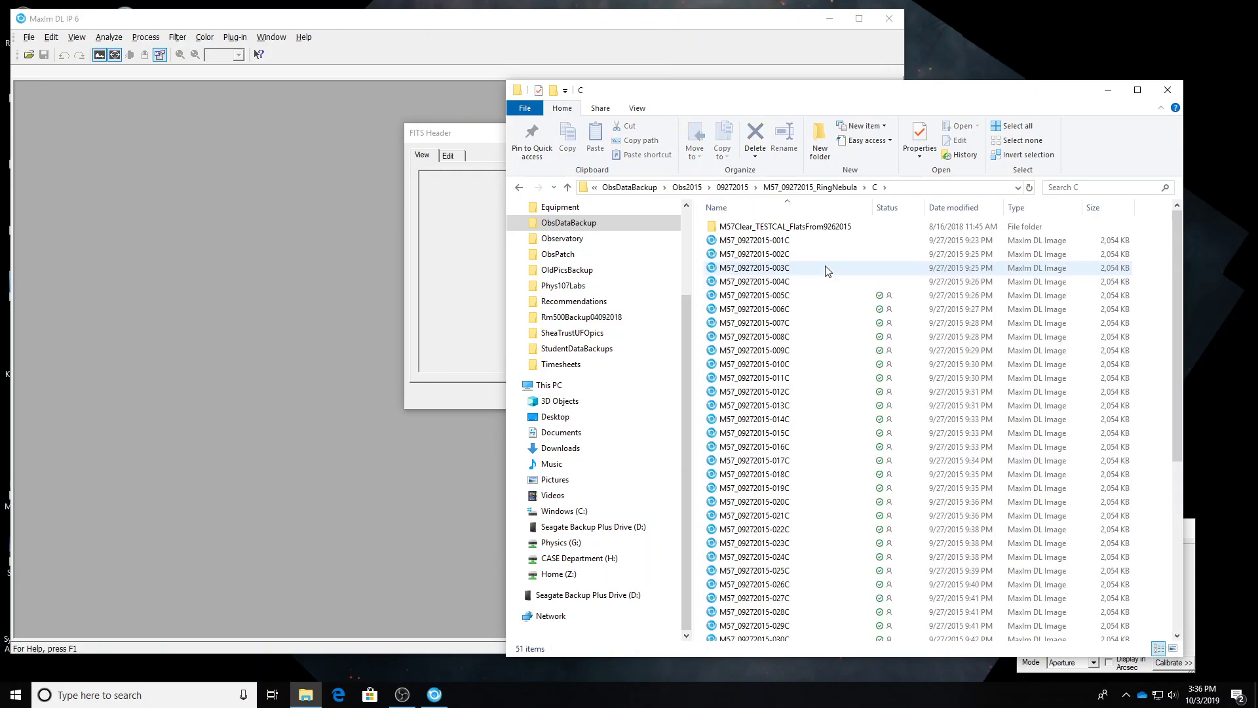
{"action": "left_click_drag", "start_coordinate": [1181, 272], "coordinate": [1194, 560]}
{"action": "scroll", "coordinate": [917, 426], "scroll_direction": "up", "scroll_amount": 7}
{"action": "left_click", "coordinate": [783, 241]}
{"action": "left_click_drag", "start_coordinate": [1179, 293], "coordinate": [1198, 583]}
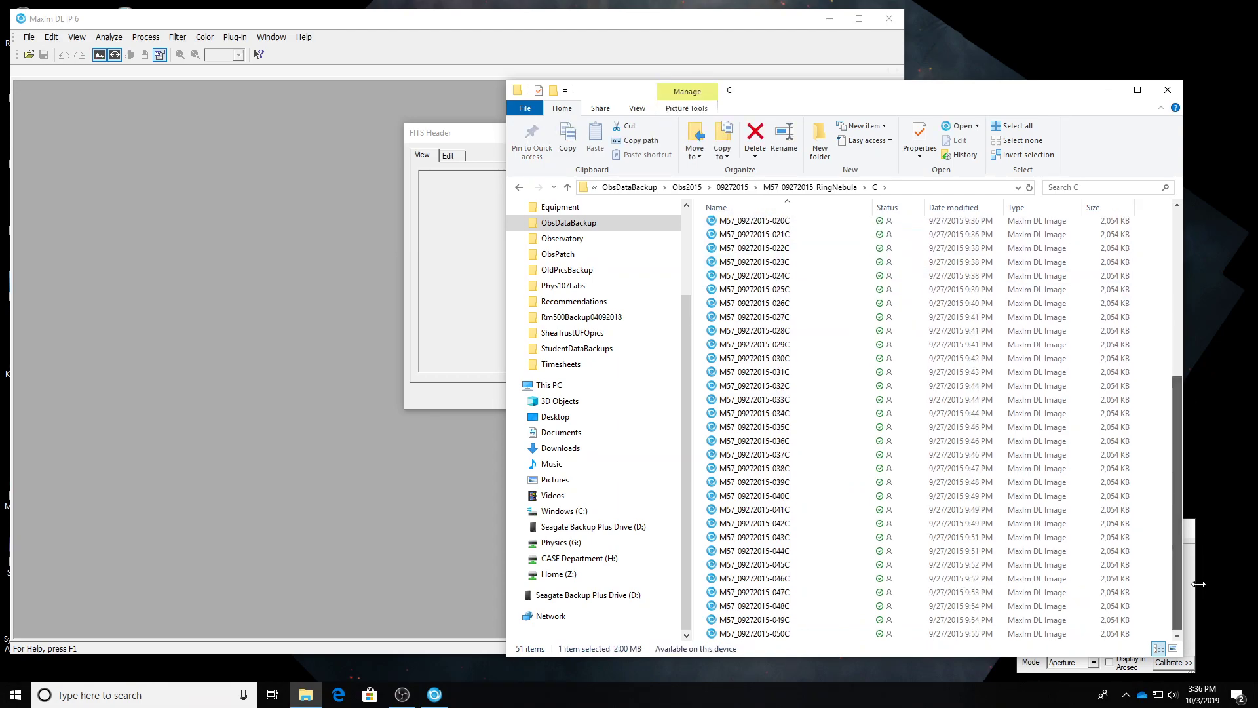
{"action": "left_click", "coordinate": [786, 633], "text": "shift"}
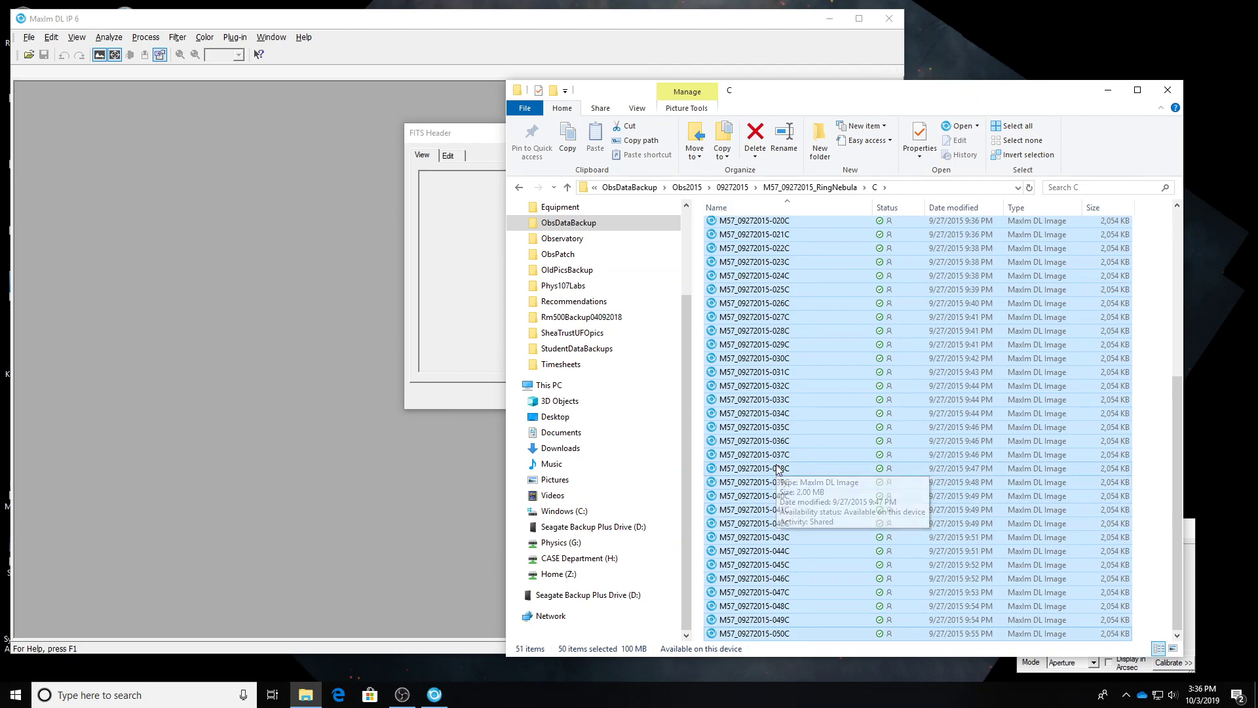
{"action": "left_click_drag", "start_coordinate": [778, 467], "coordinate": [288, 388]}
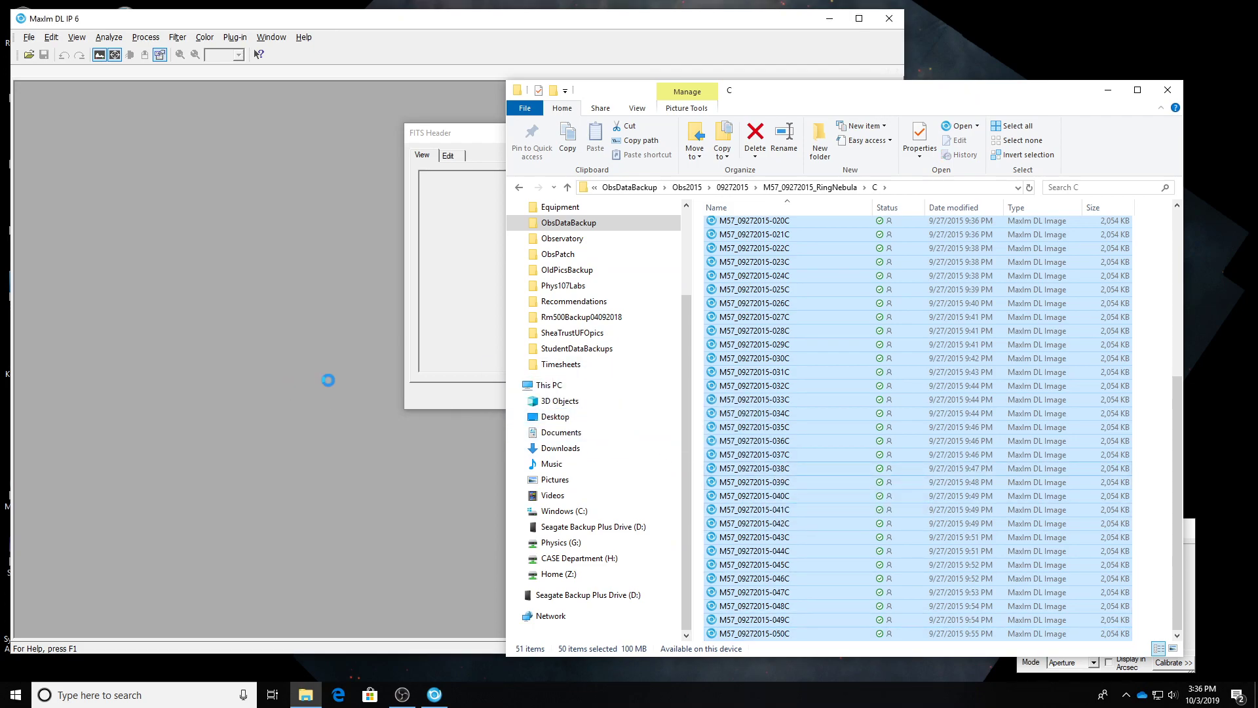
Minimize File Explorer and dismiss the FITS header readout
{"action": "left_click", "coordinate": [1109, 90]}
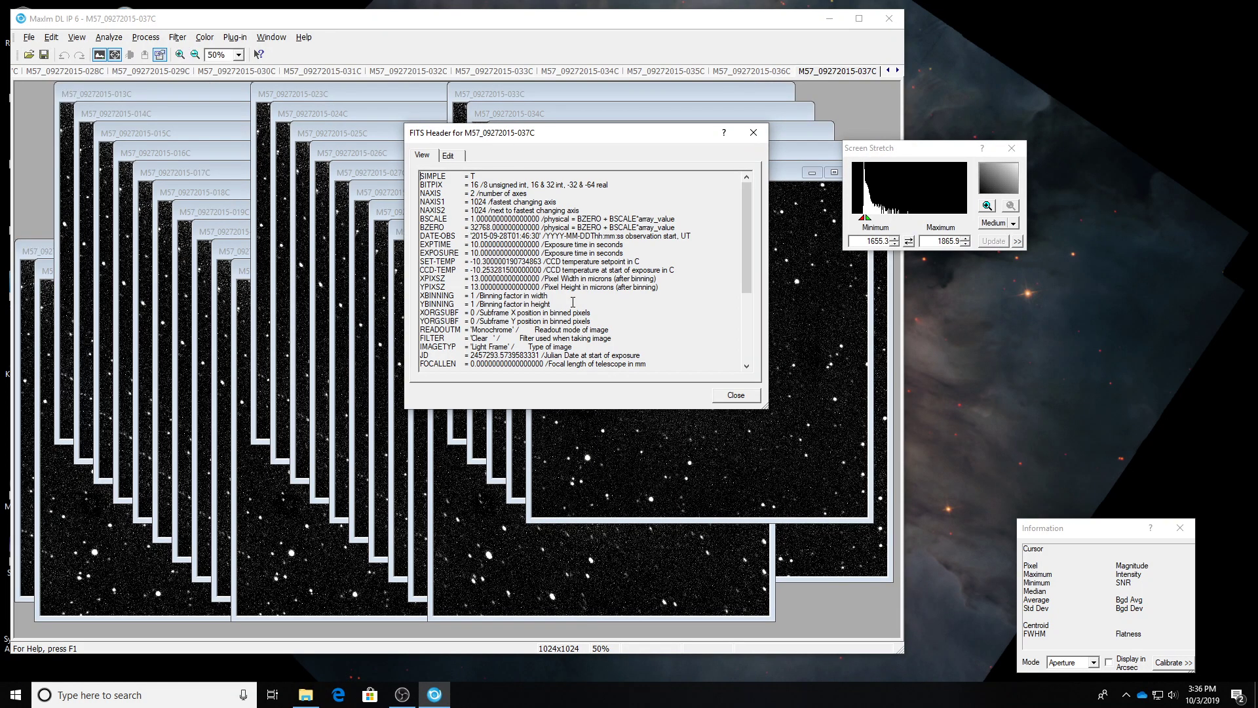
{"action": "left_click_drag", "start_coordinate": [548, 139], "coordinate": [991, 219]}
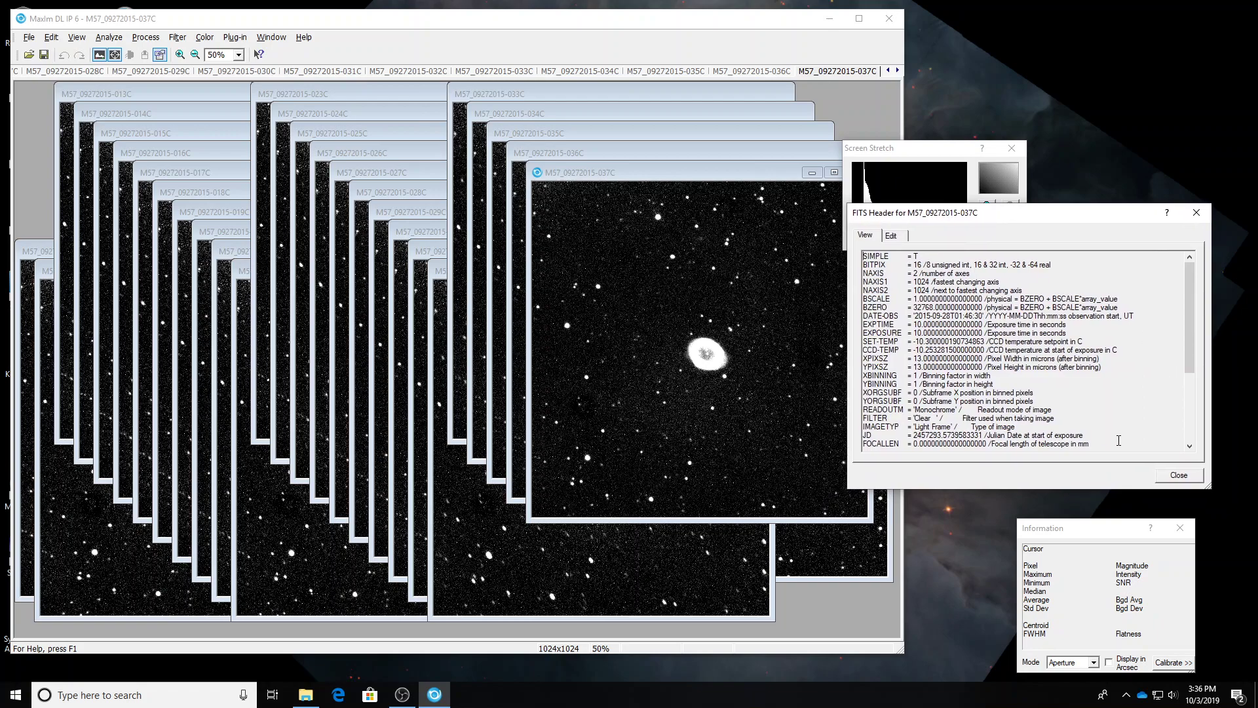
{"action": "left_click", "coordinate": [1178, 475]}
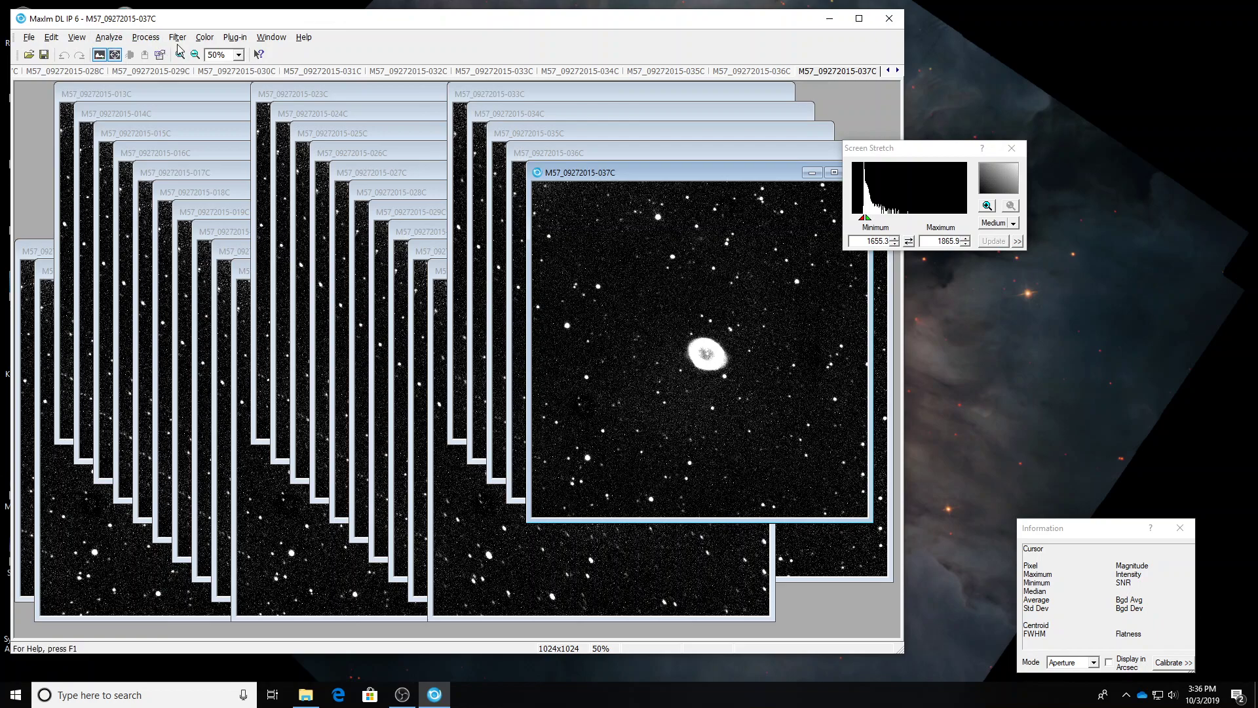
Run Calibrate All on the open M57 frames, then move the 037C window up and left
{"action": "left_click", "coordinate": [143, 39]}
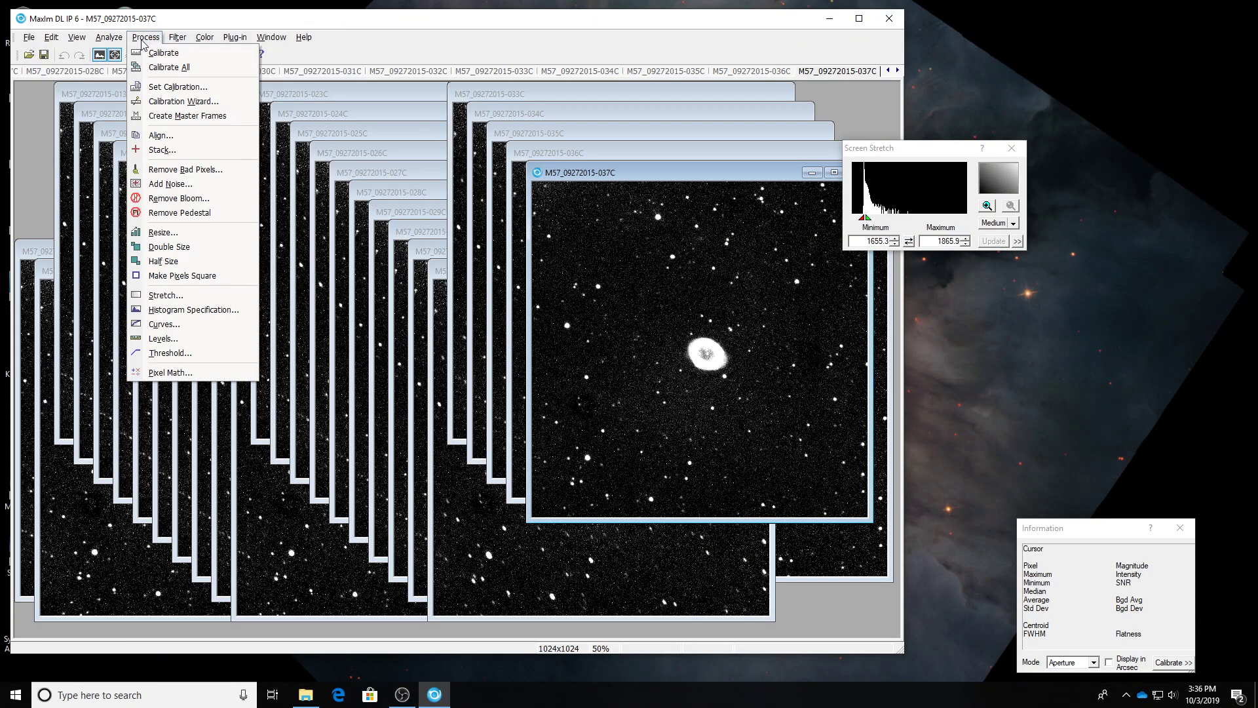
{"action": "left_click", "coordinate": [159, 68]}
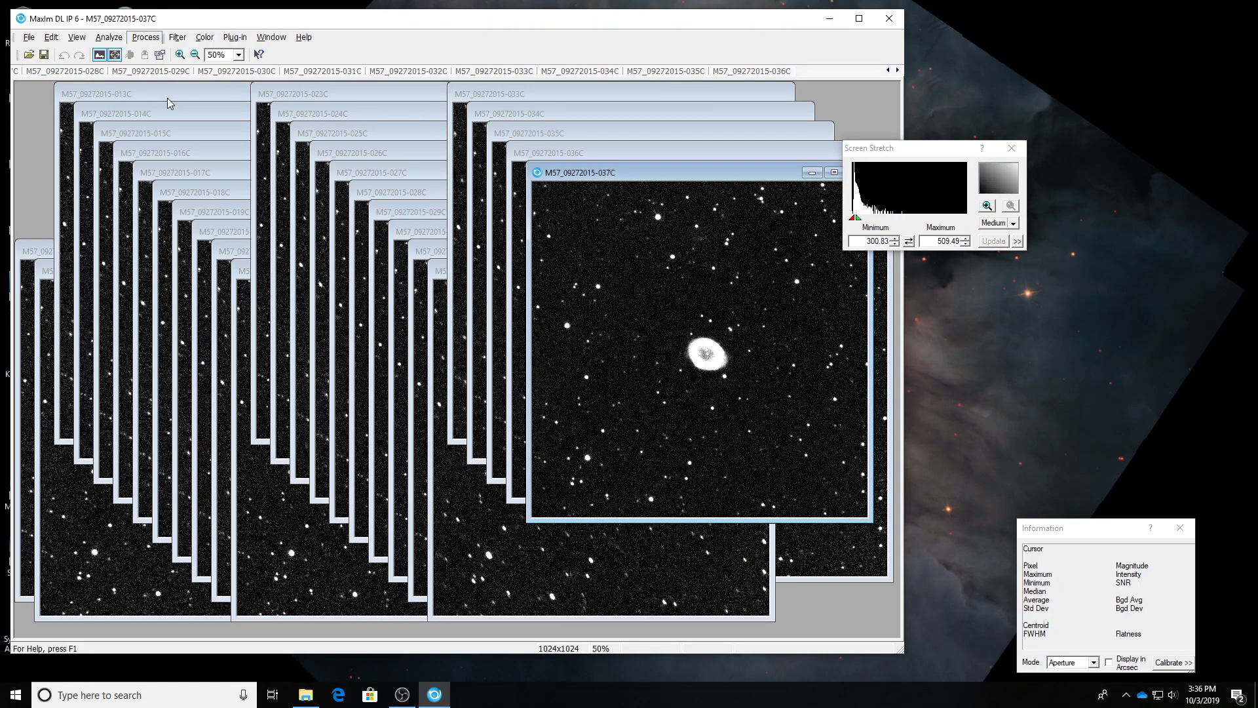
{"action": "left_click_drag", "start_coordinate": [628, 178], "coordinate": [380, 120]}
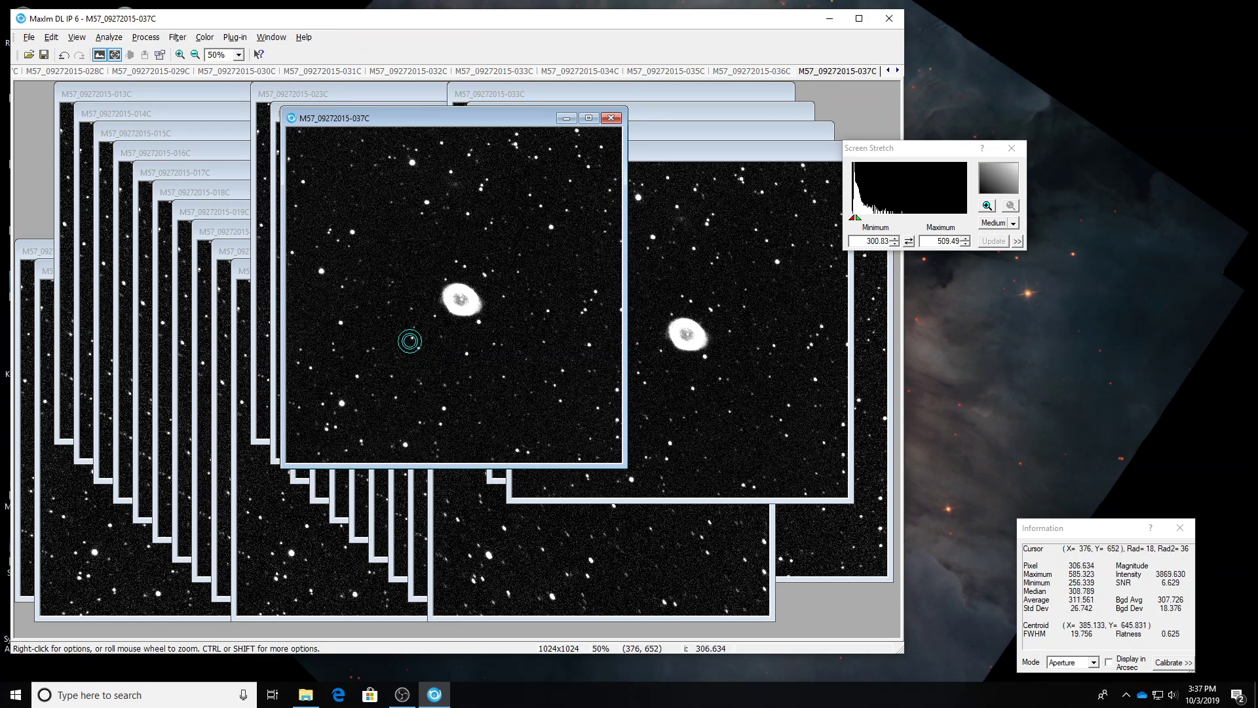
Start a Batch Save and Convert with all open M57 images added
{"action": "left_click", "coordinate": [28, 36]}
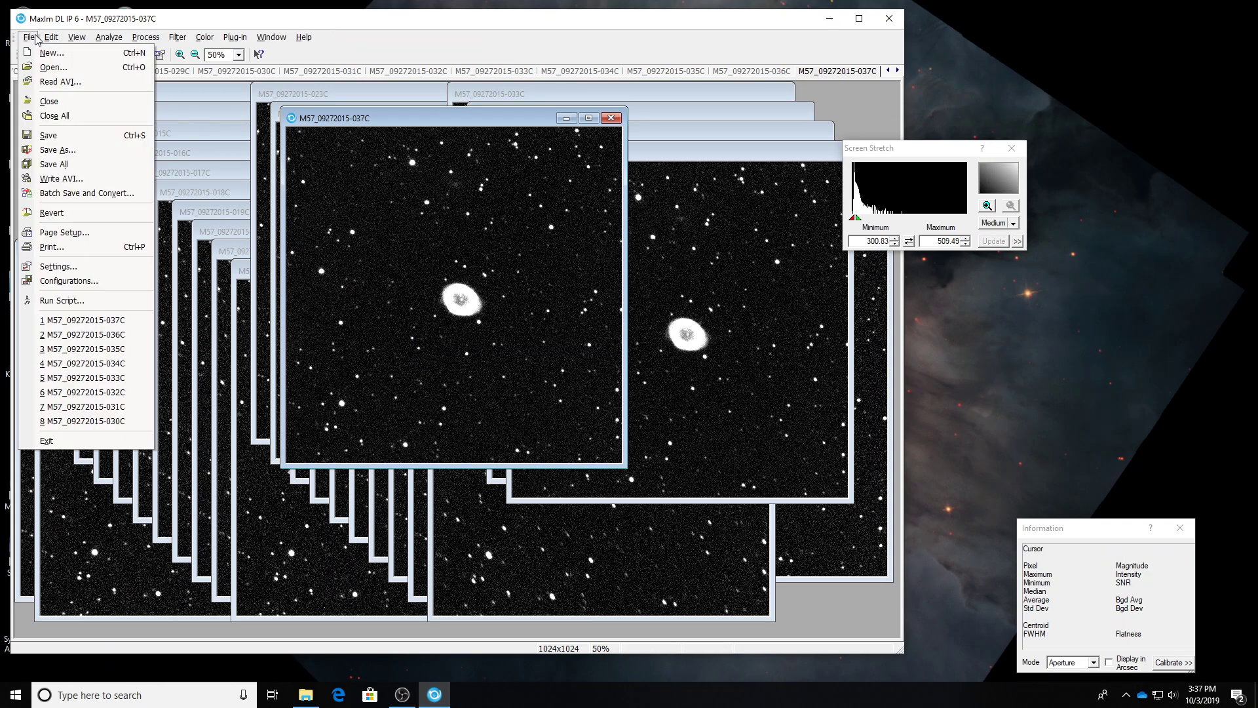
{"action": "left_click", "coordinate": [87, 192]}
{"action": "left_click", "coordinate": [475, 372]}
{"action": "left_click", "coordinate": [502, 384]}
{"action": "left_click", "coordinate": [527, 383]}
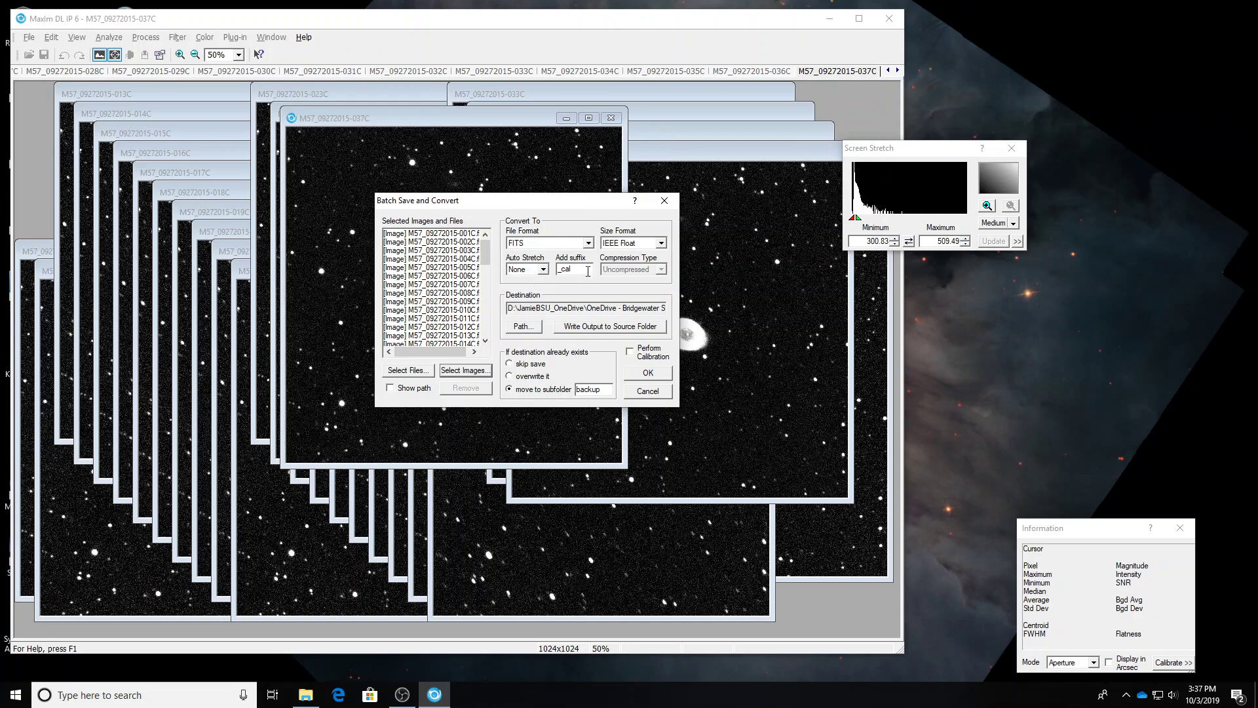
Save the batch into a new 'cal' folder inside the M57 C folder
{"action": "left_click", "coordinate": [522, 324]}
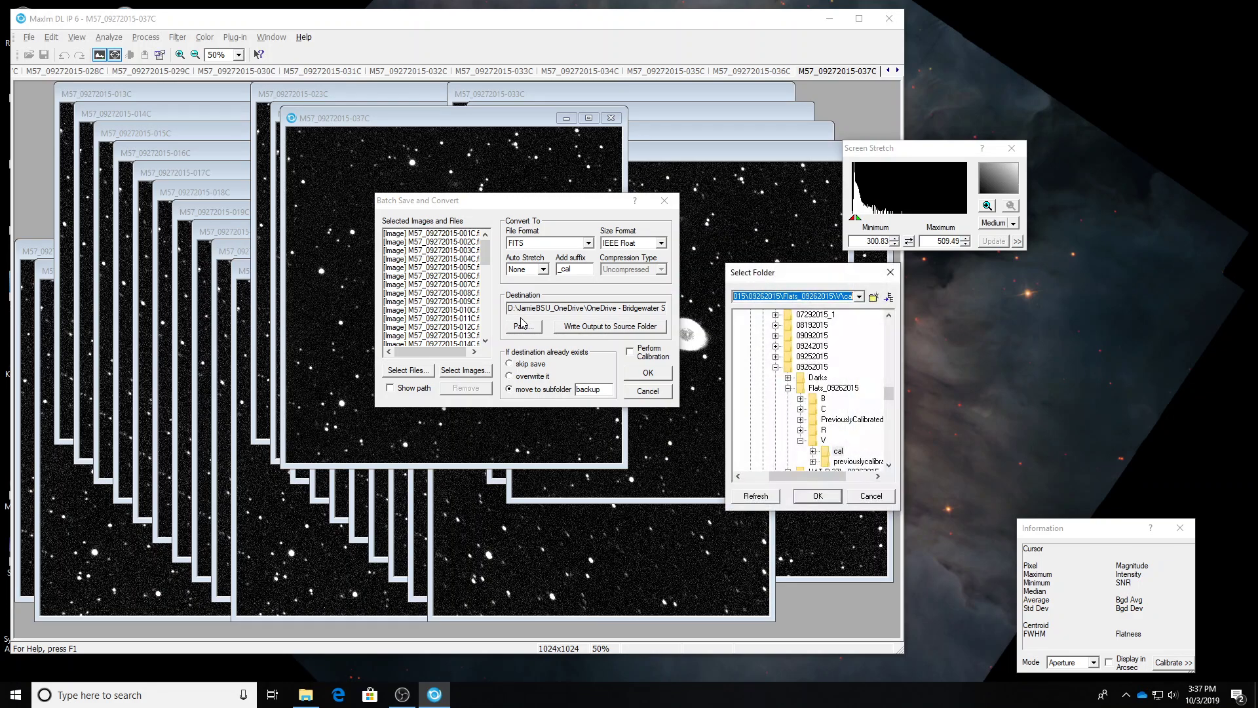
{"action": "left_click", "coordinate": [775, 367]}
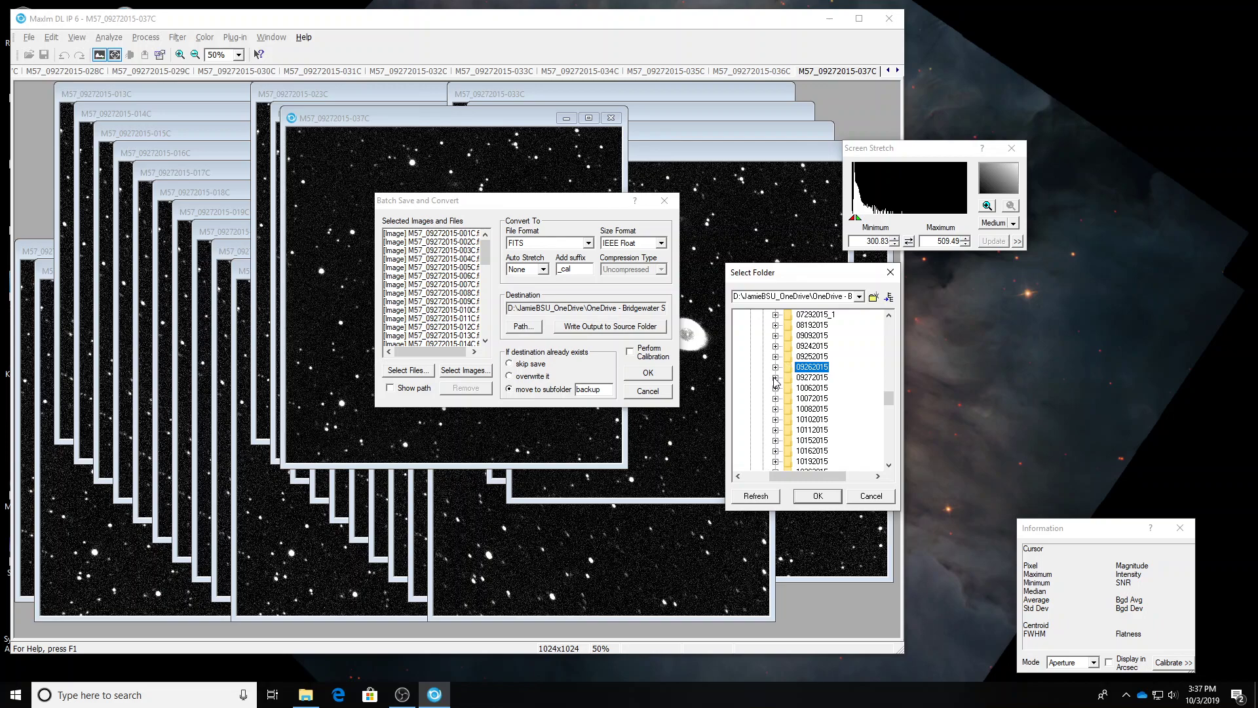
{"action": "left_click", "coordinate": [775, 378]}
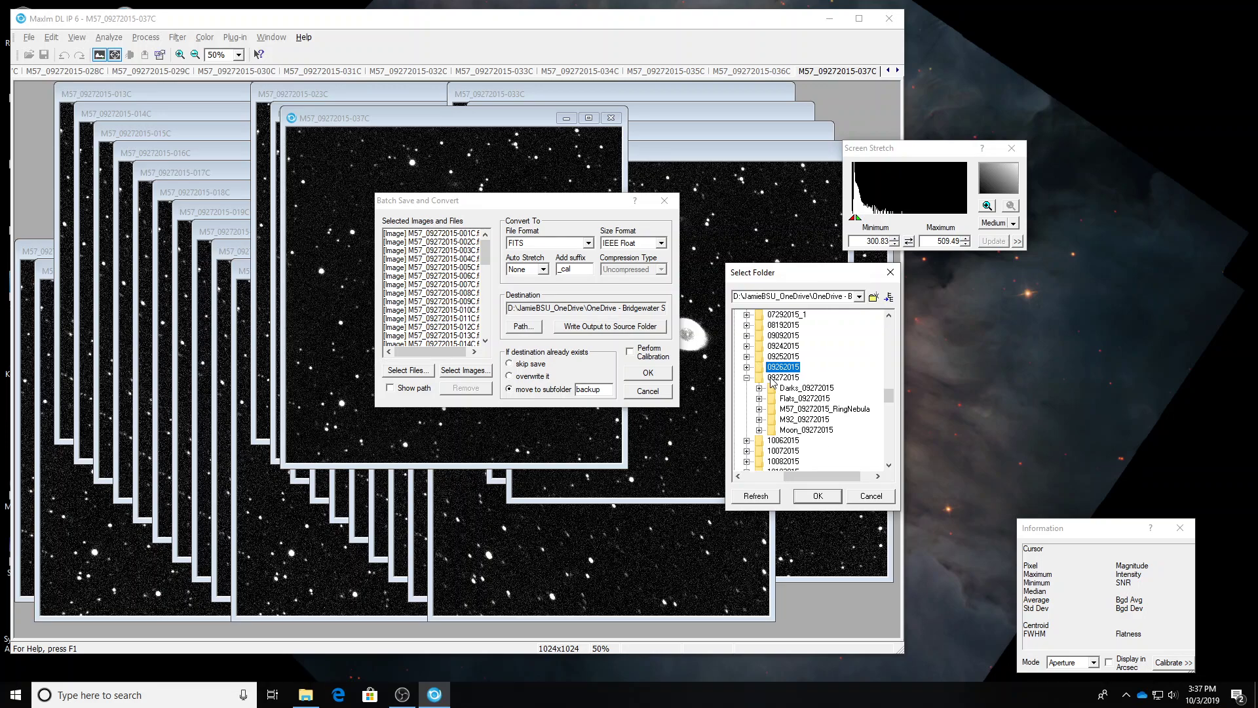
{"action": "left_click", "coordinate": [759, 409]}
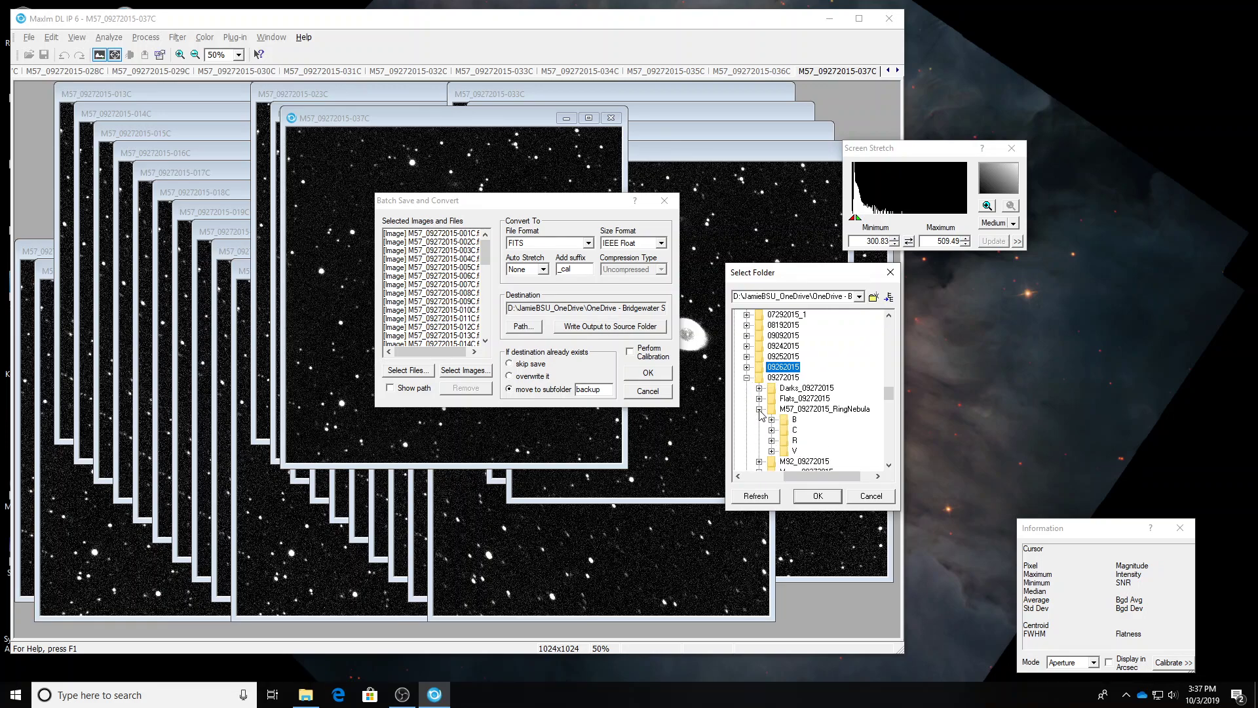
{"action": "left_click", "coordinate": [771, 430]}
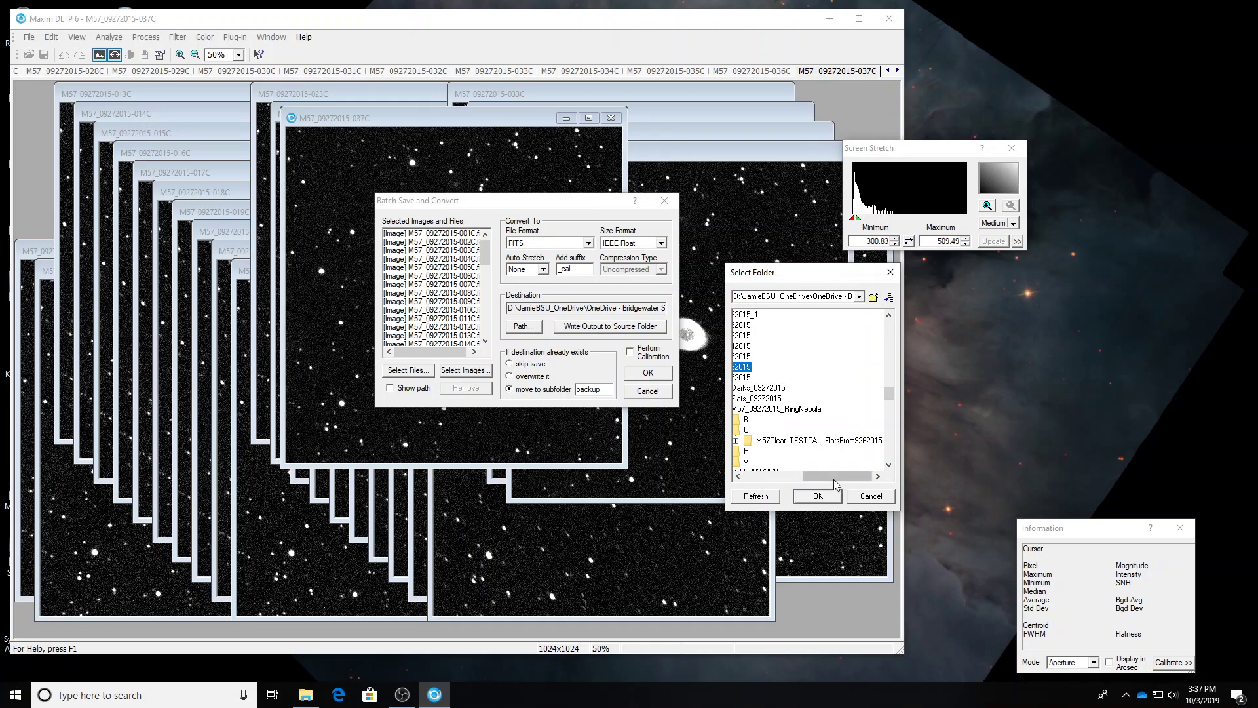
{"action": "left_click_drag", "start_coordinate": [835, 482], "coordinate": [811, 482]}
{"action": "left_click", "coordinate": [799, 431]}
{"action": "left_click", "coordinate": [873, 298]}
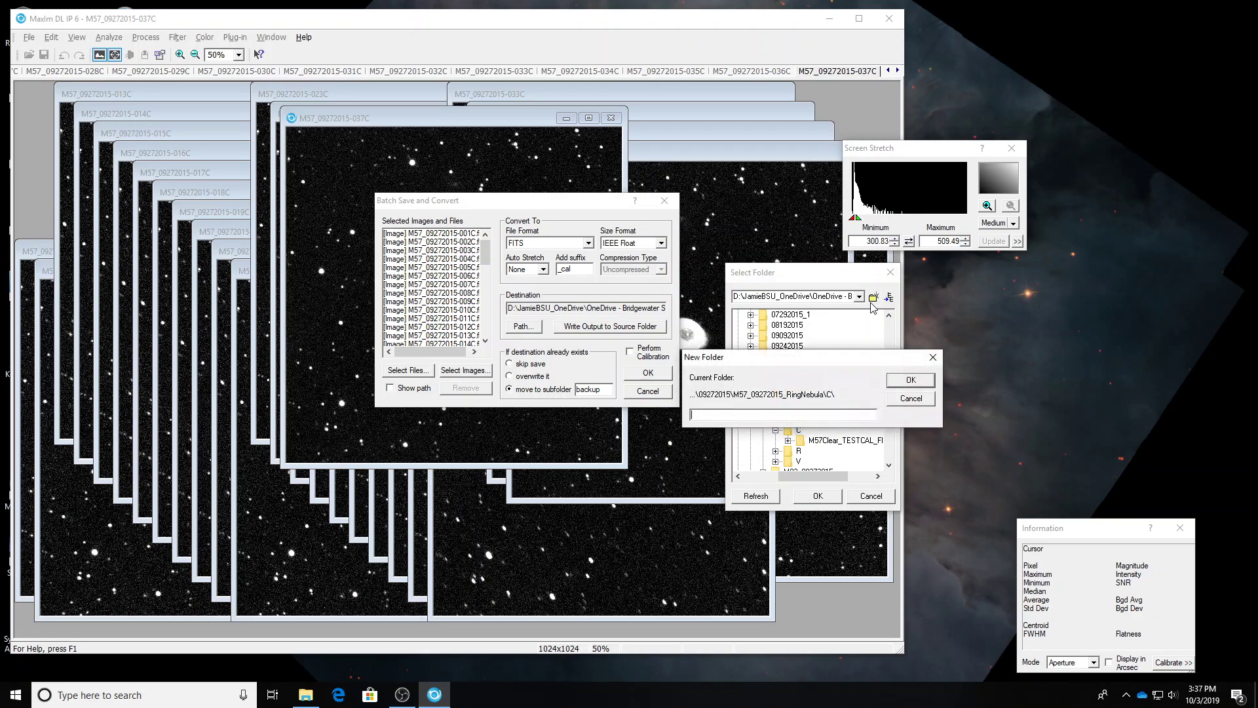
{"action": "type", "text": "cal"}
{"action": "key", "text": "Return"}
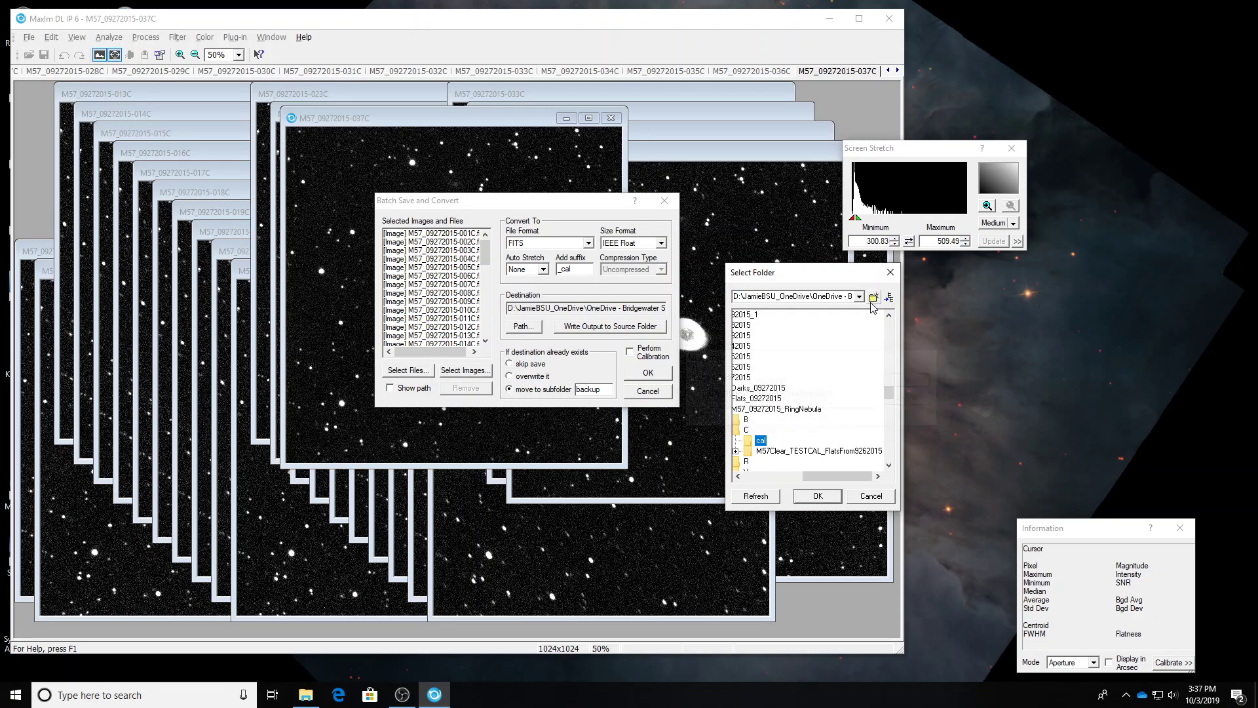
{"action": "key", "text": "Return"}
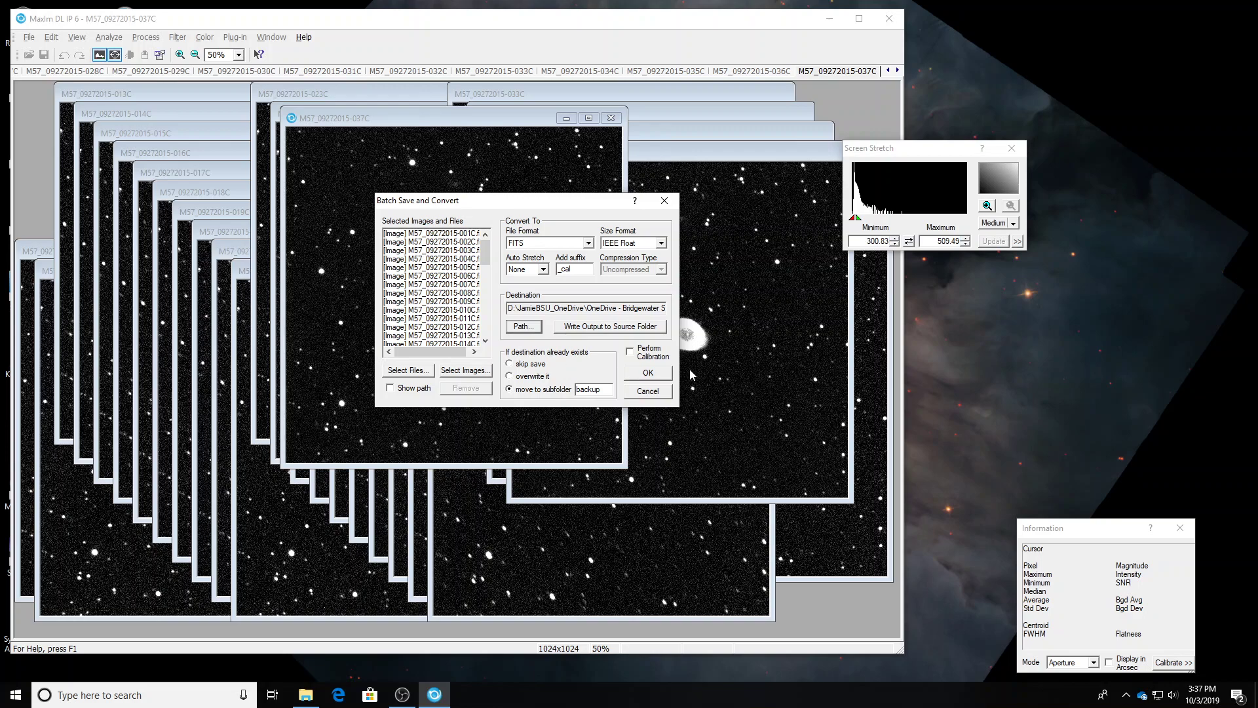
{"action": "left_click", "coordinate": [643, 374]}
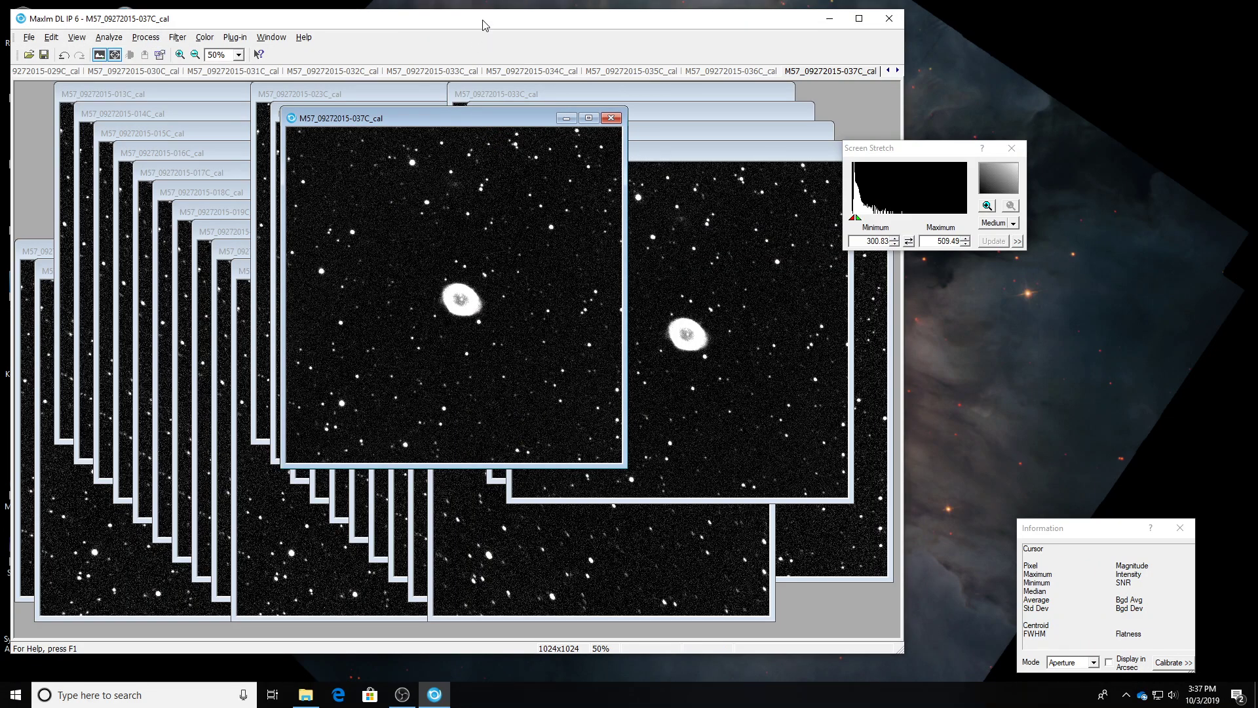
{"action": "key", "text": "alt"}
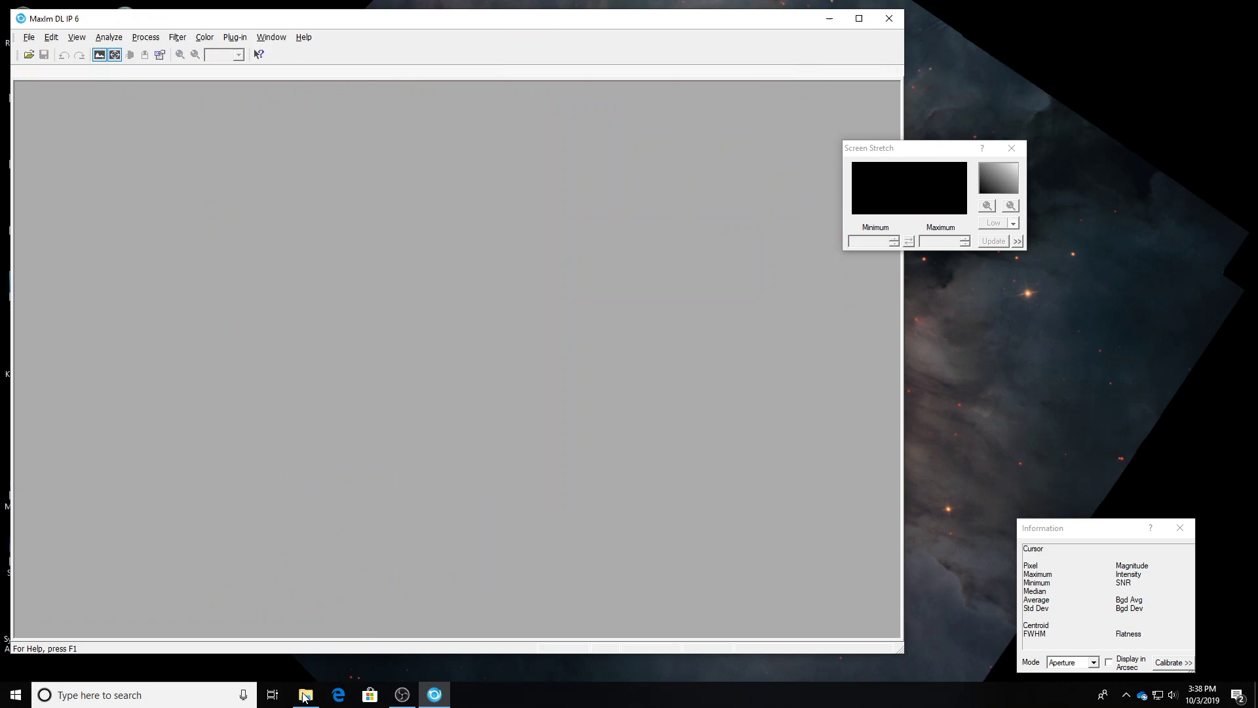
{"action": "left_click", "coordinate": [304, 696]}
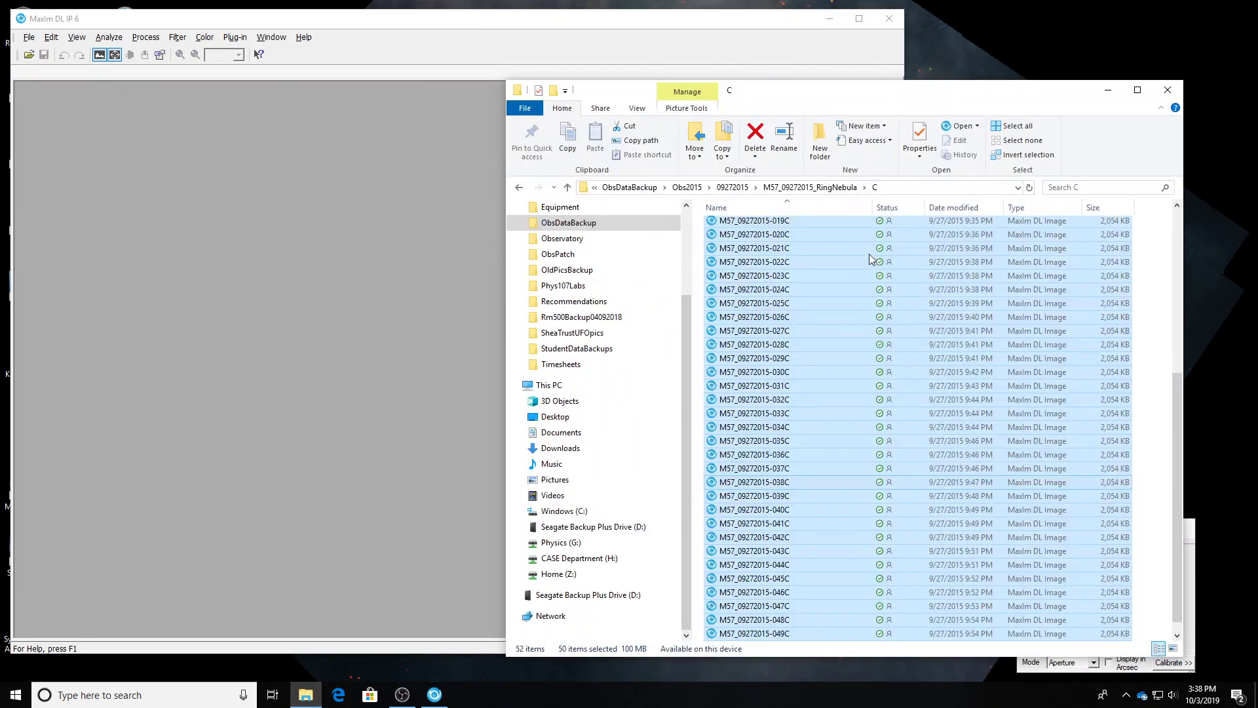
{"action": "left_click", "coordinate": [832, 356]}
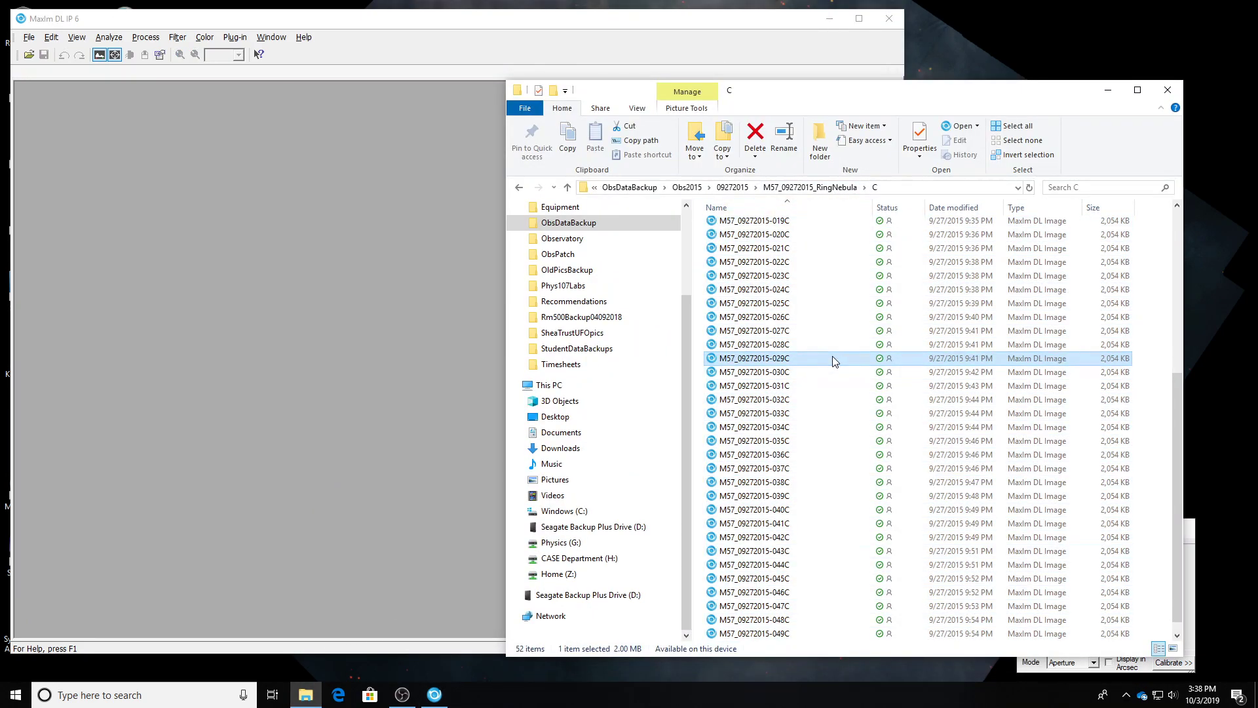
{"action": "scroll", "coordinate": [830, 353], "scroll_direction": "up", "scroll_amount": 7}
{"action": "double_click", "coordinate": [786, 226]}
{"action": "left_click_drag", "start_coordinate": [825, 267], "coordinate": [336, 308]}
{"action": "left_click", "coordinate": [1108, 91]}
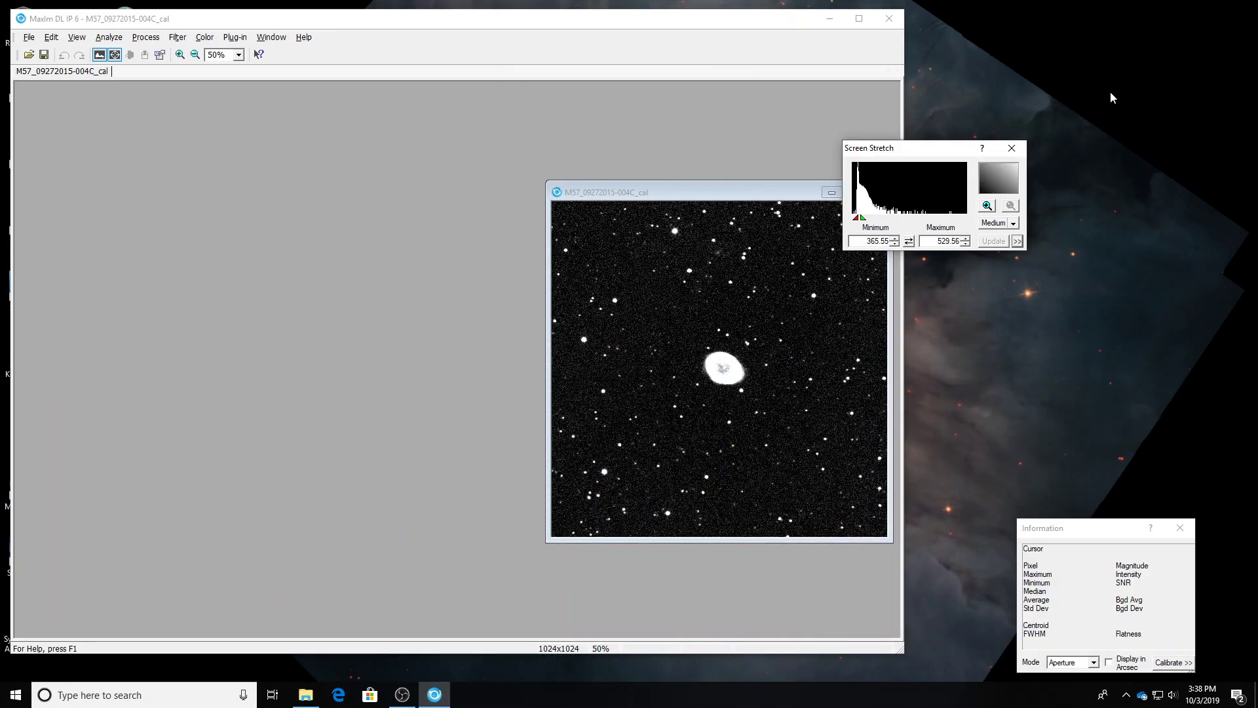
{"action": "left_click_drag", "start_coordinate": [735, 197], "coordinate": [557, 148]}
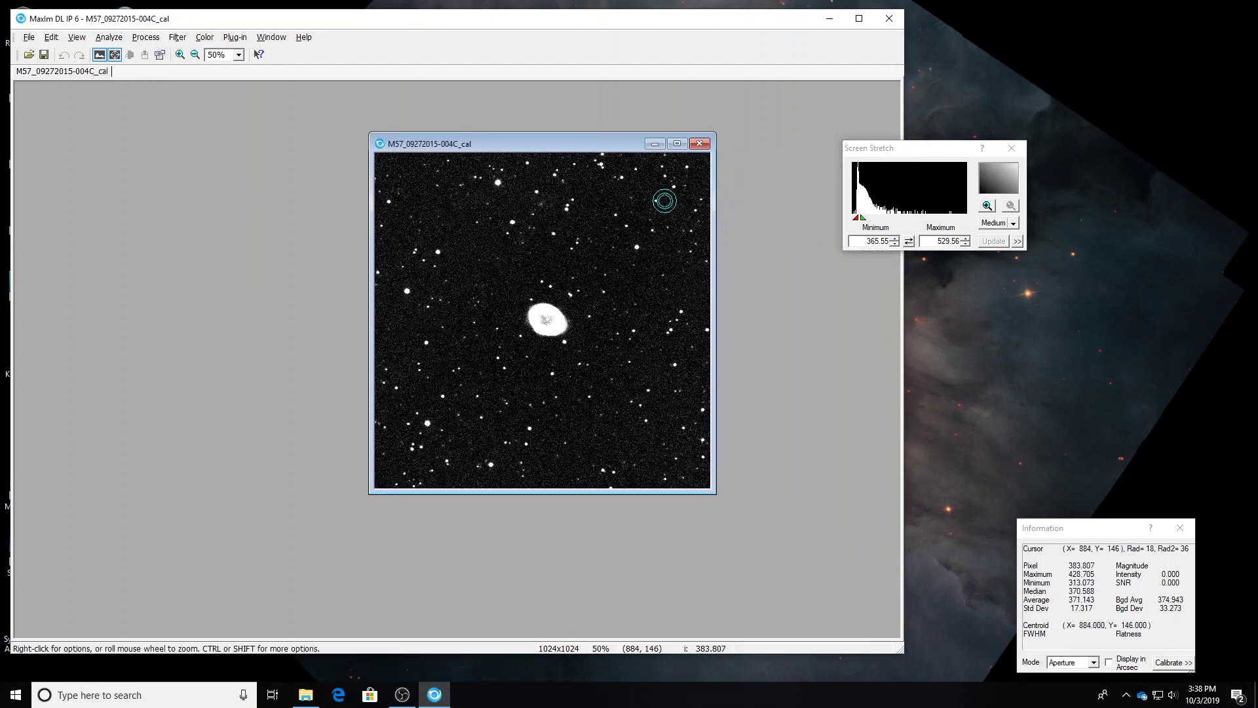
Check the 004C_cal FITS header HISTORY lines for dark and flat calibration, then close it
{"action": "key", "text": "ctrl+h"}
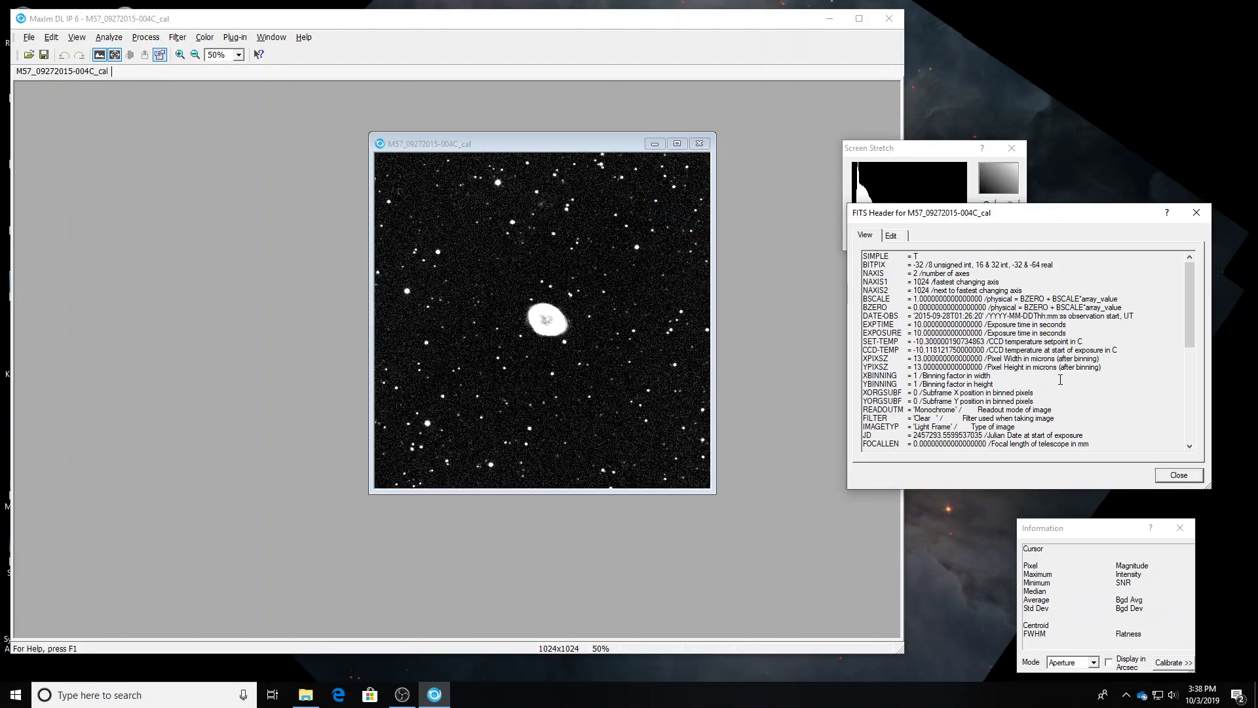
{"action": "scroll", "coordinate": [1061, 378], "scroll_direction": "down", "scroll_amount": 3}
{"action": "scroll", "coordinate": [1061, 379], "scroll_direction": "down", "scroll_amount": 1}
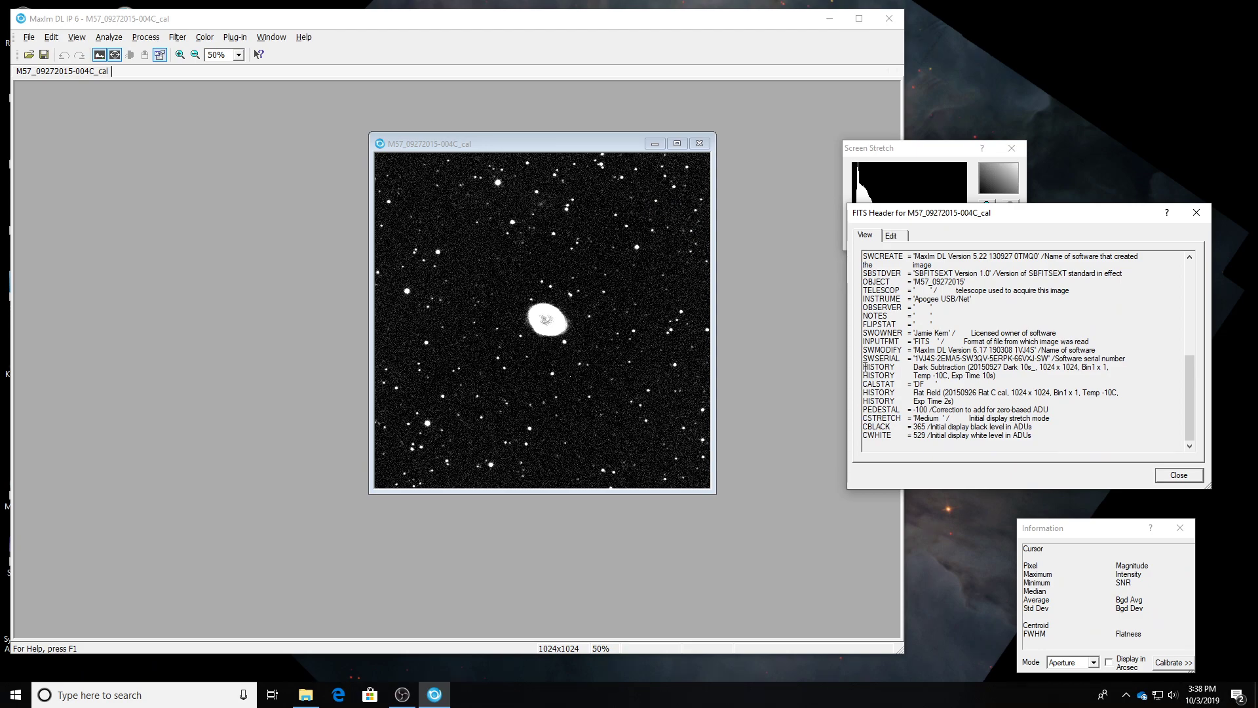
{"action": "left_click_drag", "start_coordinate": [864, 367], "coordinate": [1076, 403]}
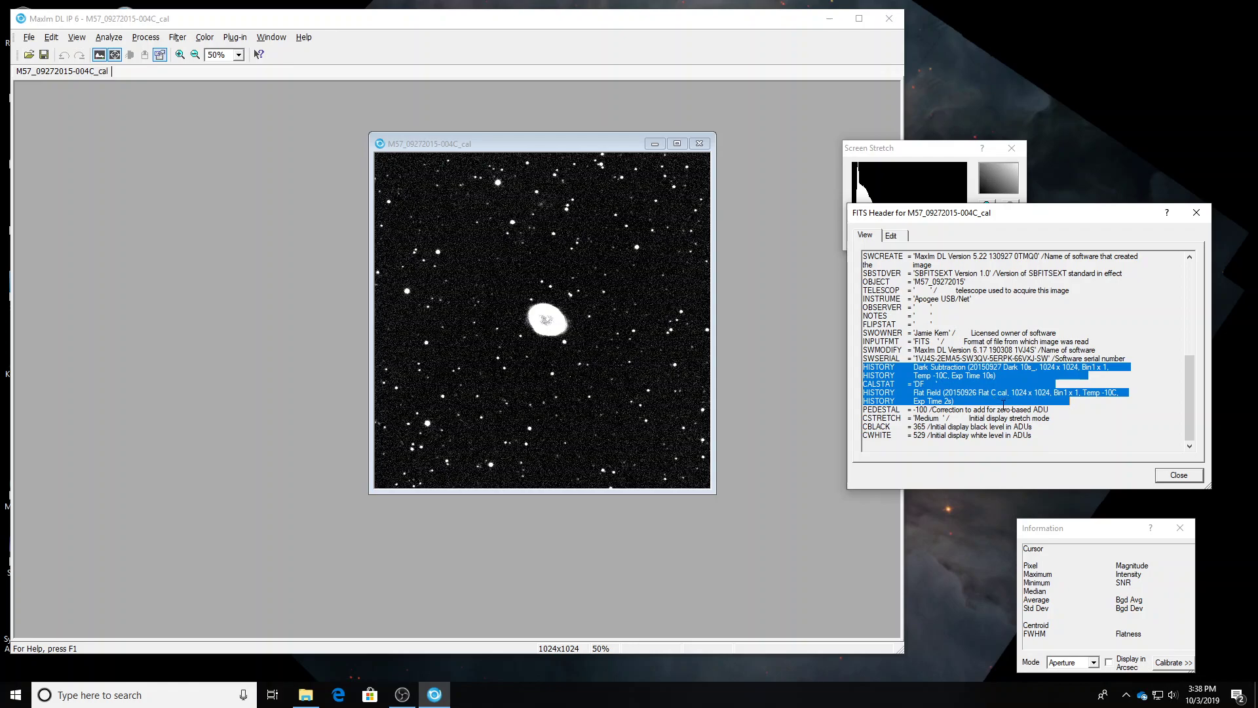
{"action": "left_click", "coordinate": [1162, 479]}
Close 004C_cal and load all 20 M57 frames from folder B into MaxIm DL
{"action": "key", "text": "ctrl+F4"}
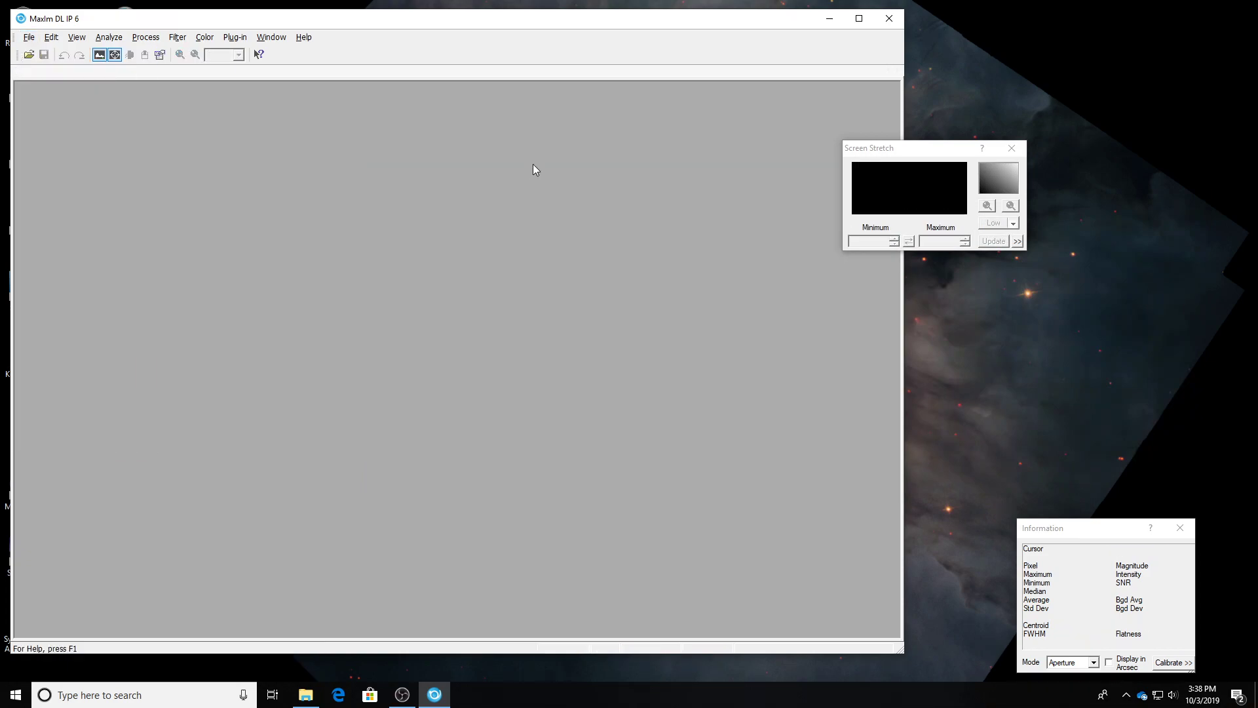
{"action": "mouse_move", "coordinate": [305, 694]}
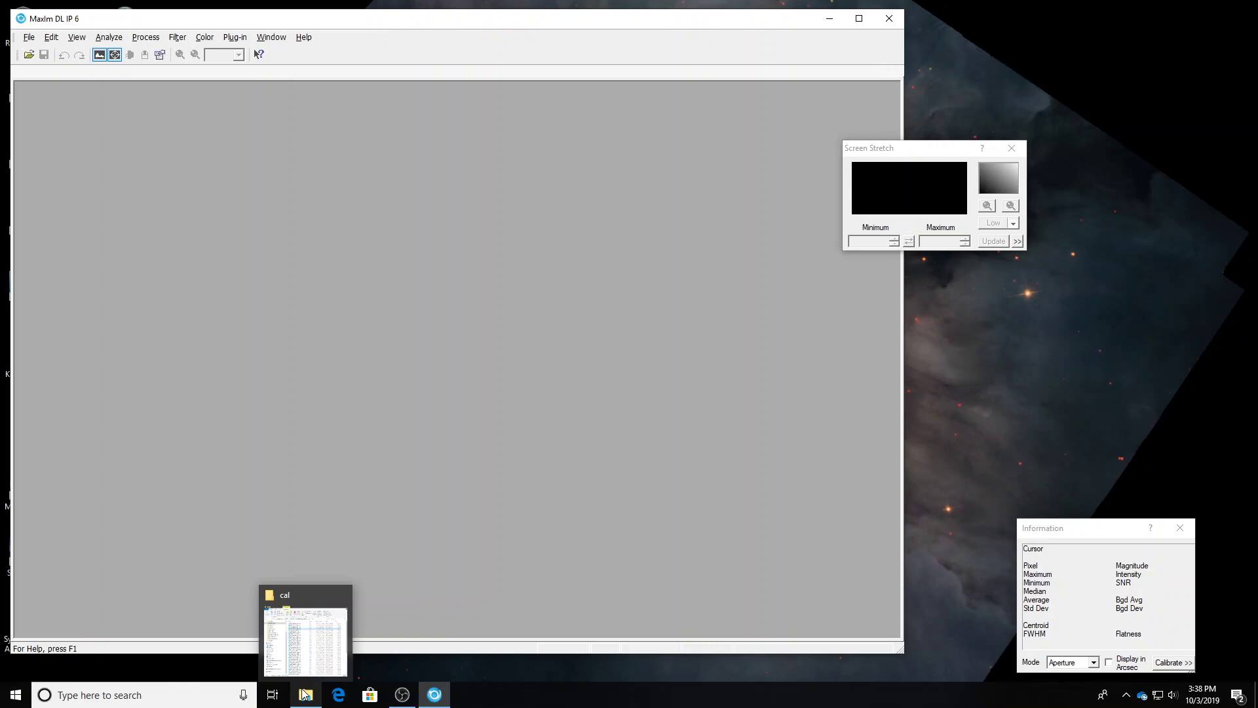
{"action": "left_click", "coordinate": [303, 693]}
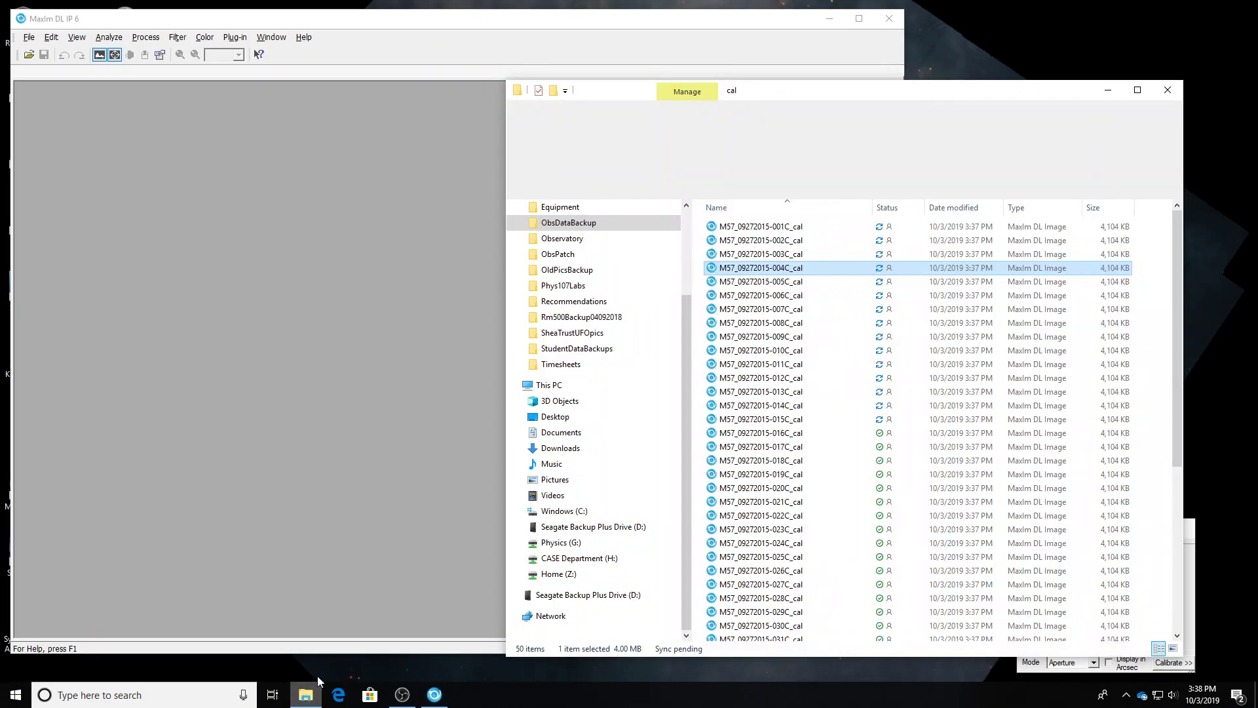
{"action": "left_click", "coordinate": [810, 188]}
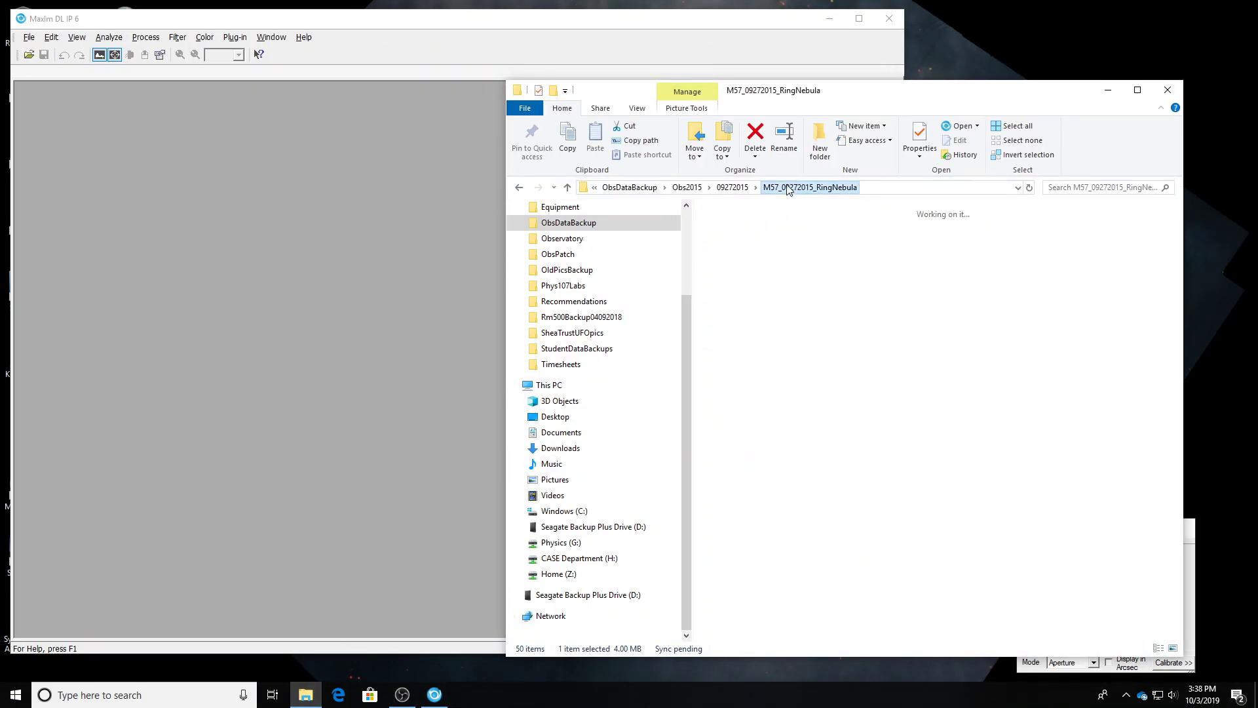
{"action": "double_click", "coordinate": [739, 209]}
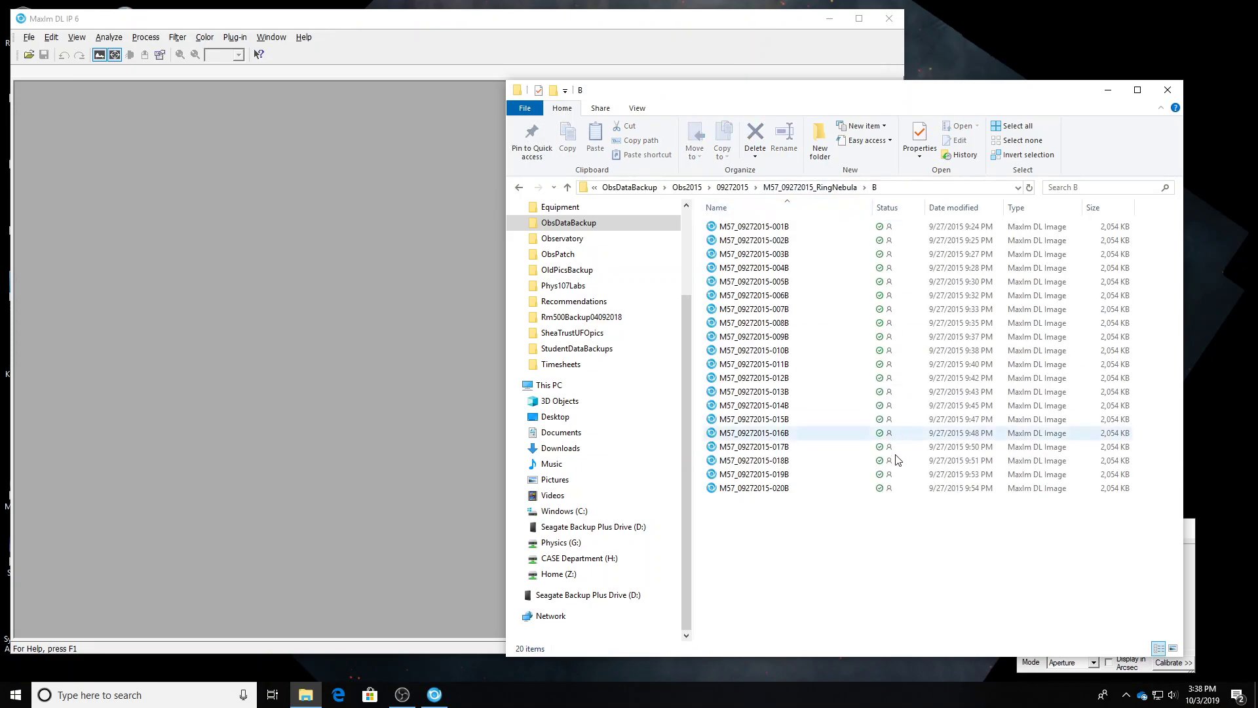
{"action": "left_click_drag", "start_coordinate": [778, 559], "coordinate": [725, 215]}
{"action": "left_click_drag", "start_coordinate": [765, 268], "coordinate": [341, 291]}
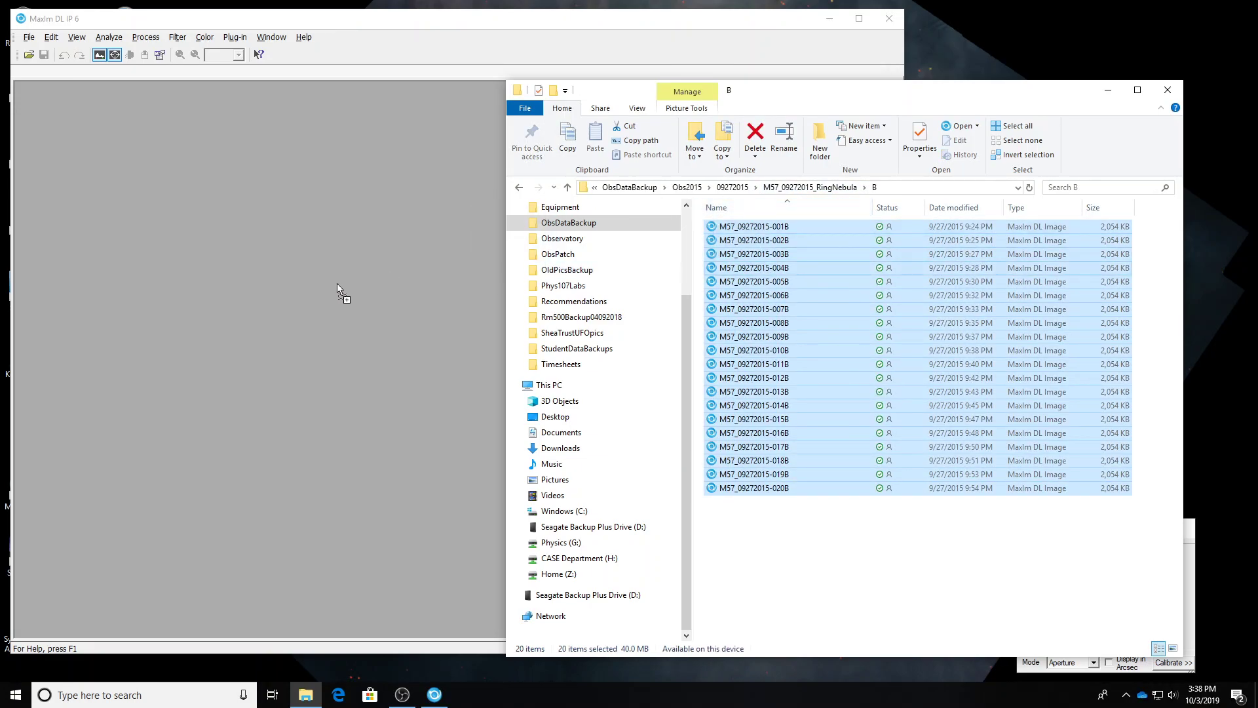
{"action": "left_click", "coordinate": [1102, 92]}
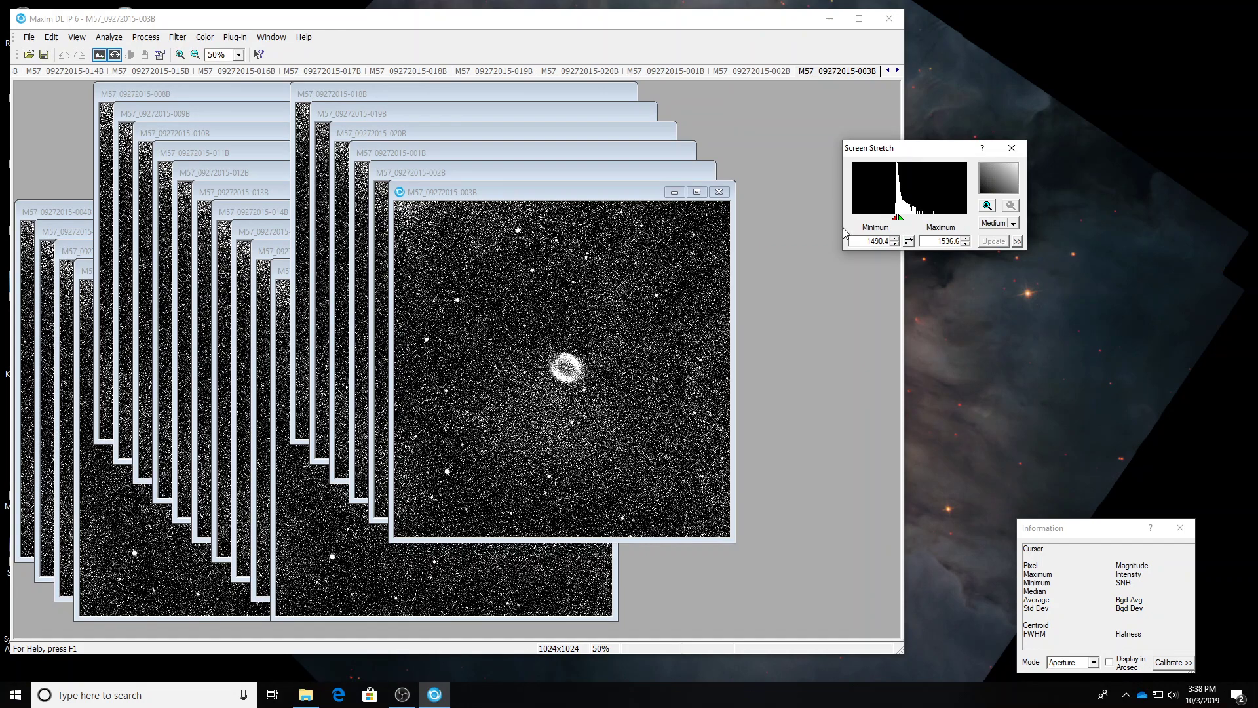
Bring frame 018B to the front of the stacked image windows
{"action": "left_click", "coordinate": [508, 167]}
{"action": "left_click", "coordinate": [503, 153]}
{"action": "left_click", "coordinate": [493, 132]}
{"action": "left_click", "coordinate": [485, 113]}
{"action": "left_click", "coordinate": [478, 93]}
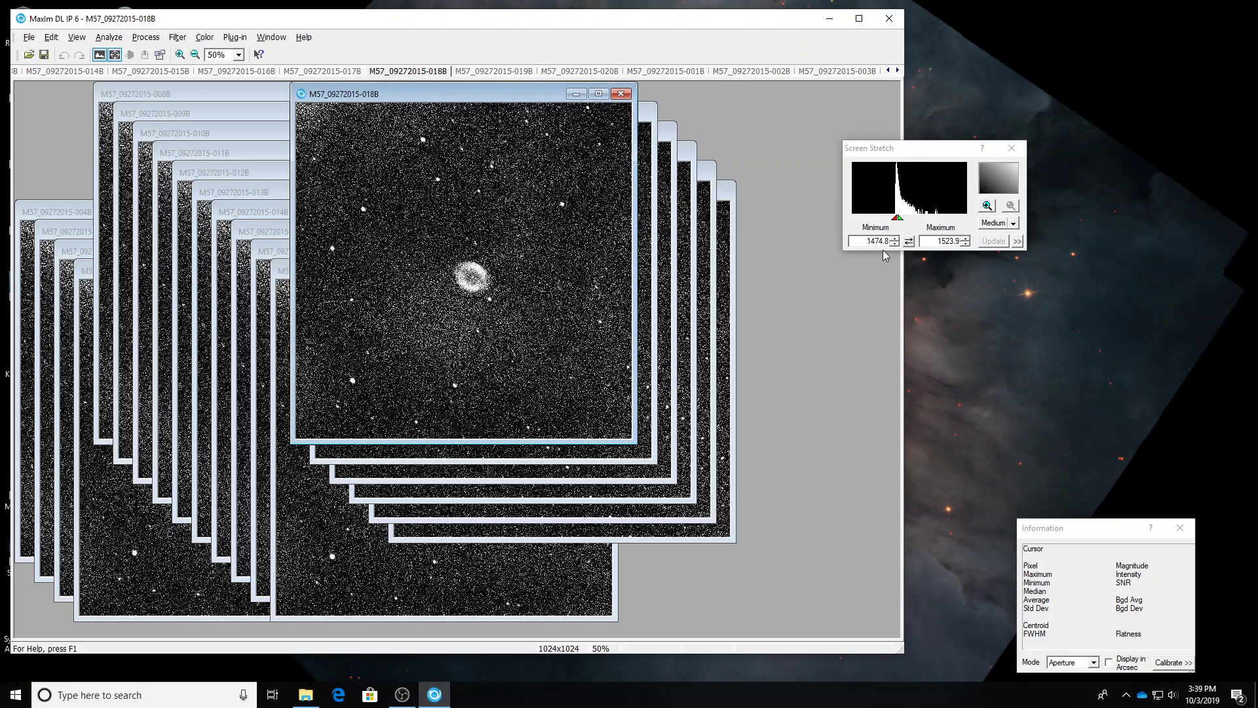
Stretch 018B with the Range preset to a display range of 1432–1728.5
{"action": "left_click_drag", "start_coordinate": [898, 218], "coordinate": [941, 219]}
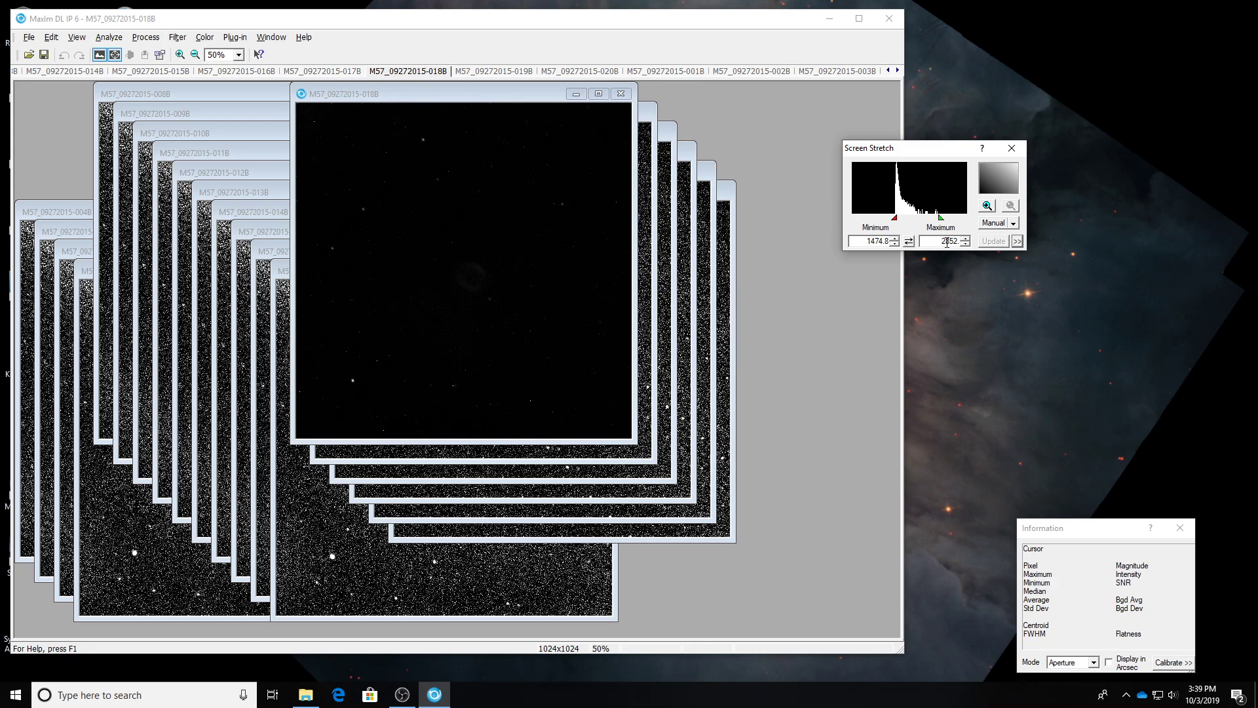
{"action": "left_click", "coordinate": [1013, 223]}
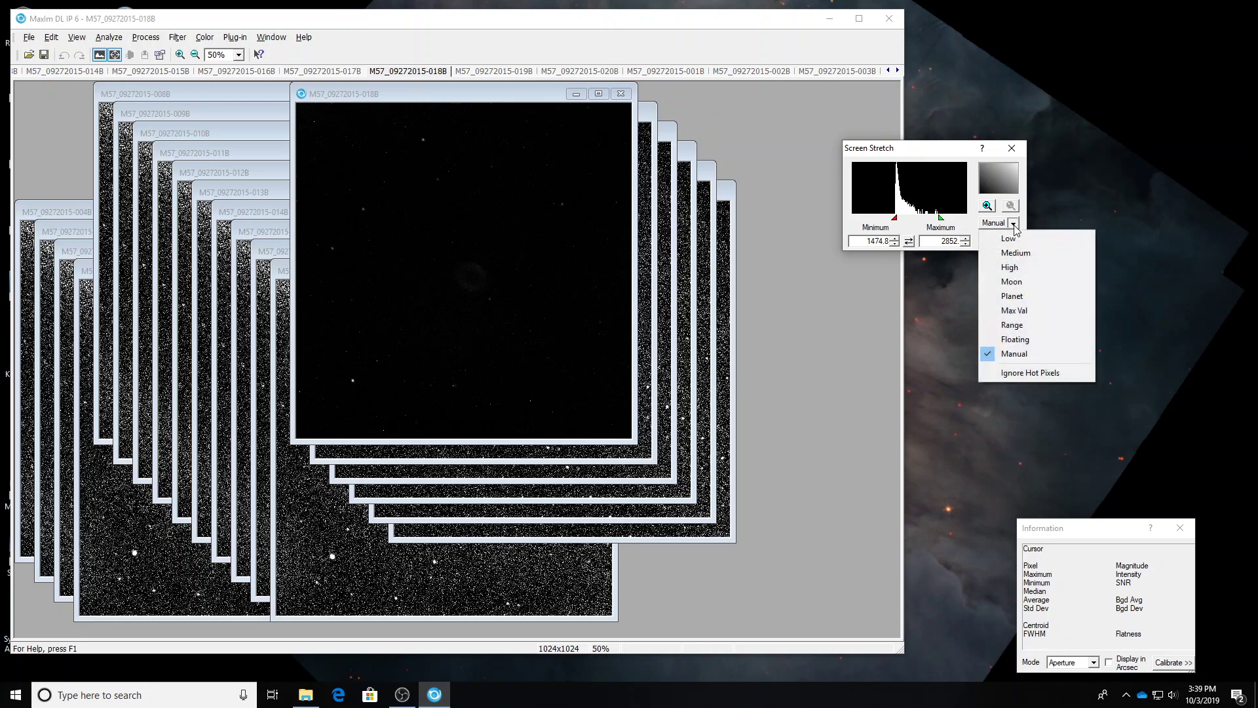
{"action": "left_click", "coordinate": [1023, 327]}
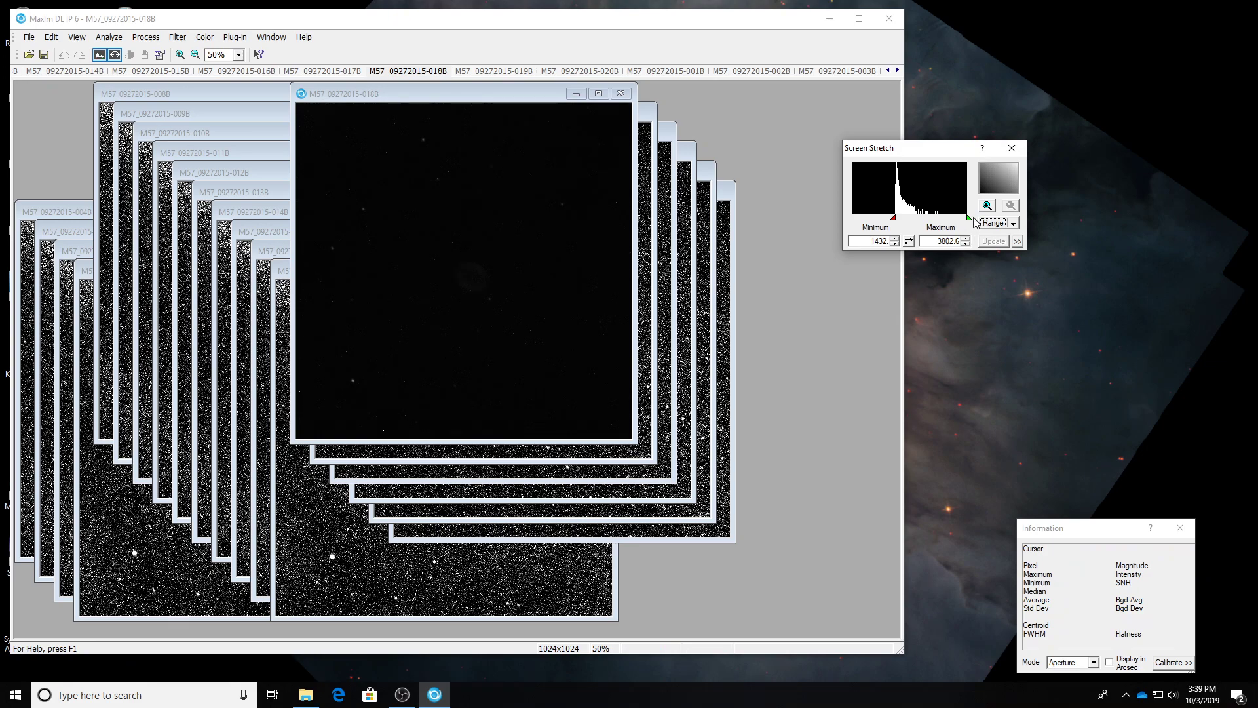
{"action": "left_click_drag", "start_coordinate": [969, 218], "coordinate": [908, 222]}
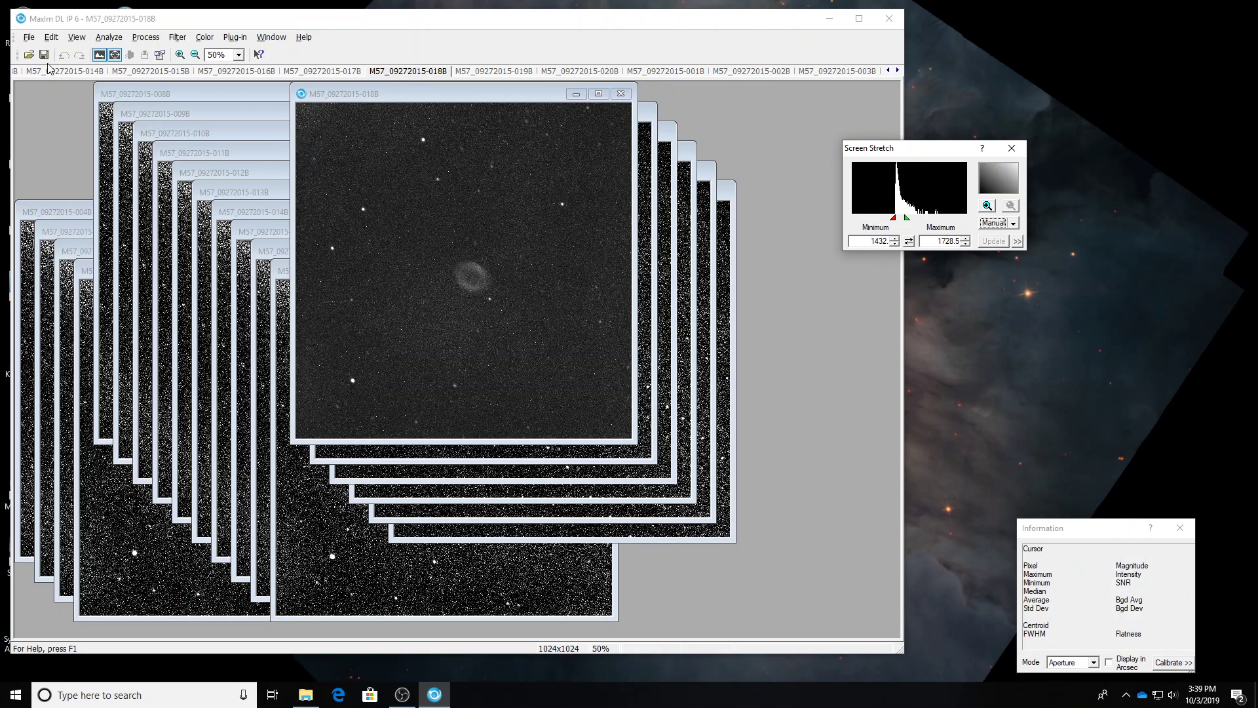
{"action": "left_click", "coordinate": [141, 37]}
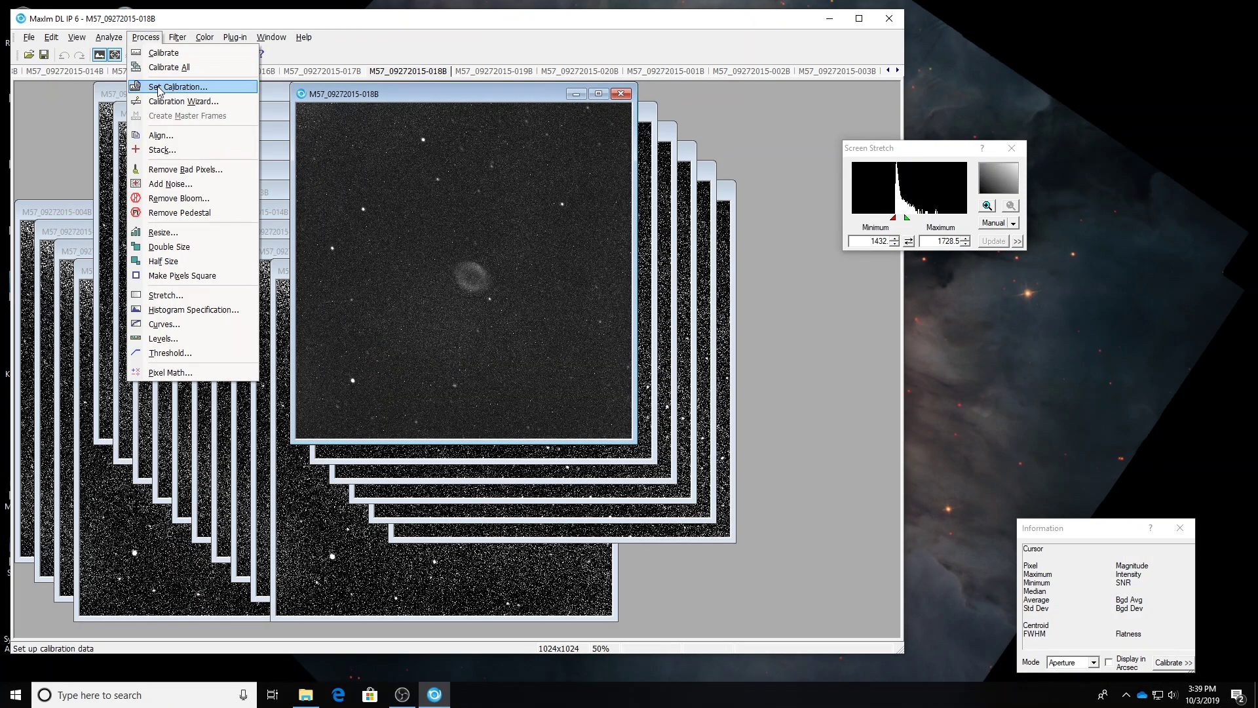
Switch calibration from the 20150926 Flat C cal group to Flat B cal
{"action": "left_click", "coordinate": [158, 87]}
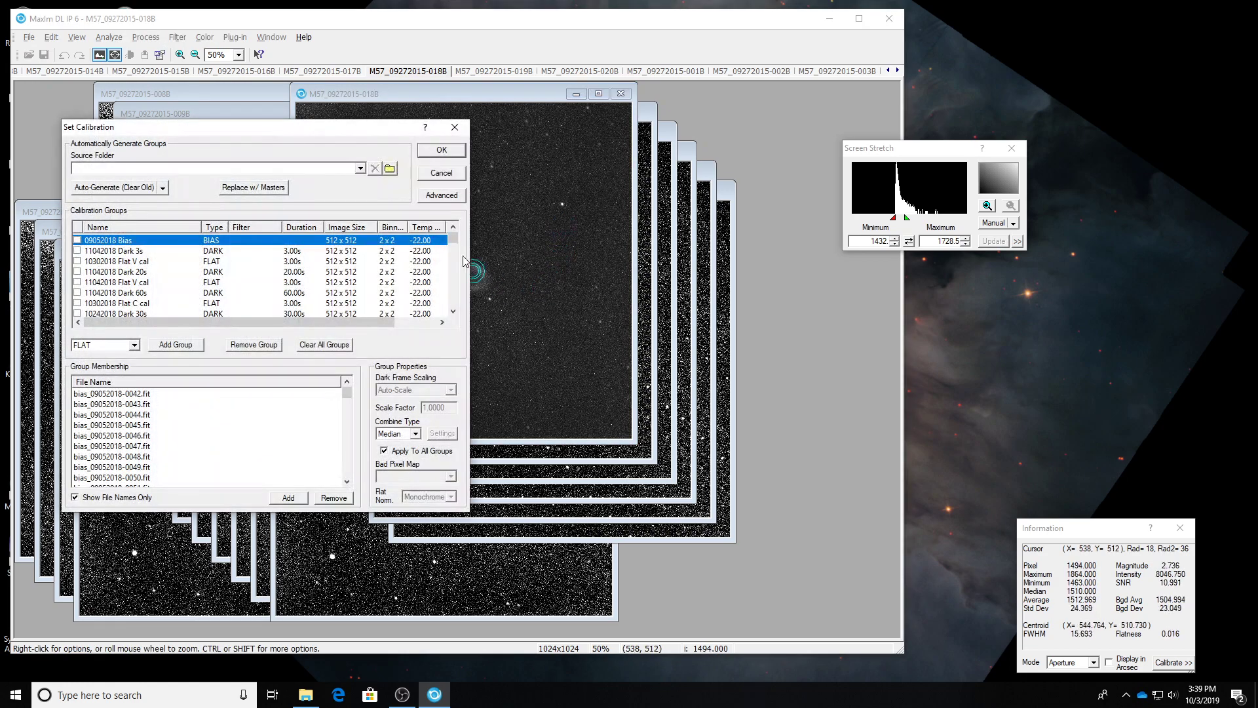
{"action": "left_click_drag", "start_coordinate": [453, 238], "coordinate": [453, 299]}
{"action": "left_click", "coordinate": [77, 282]}
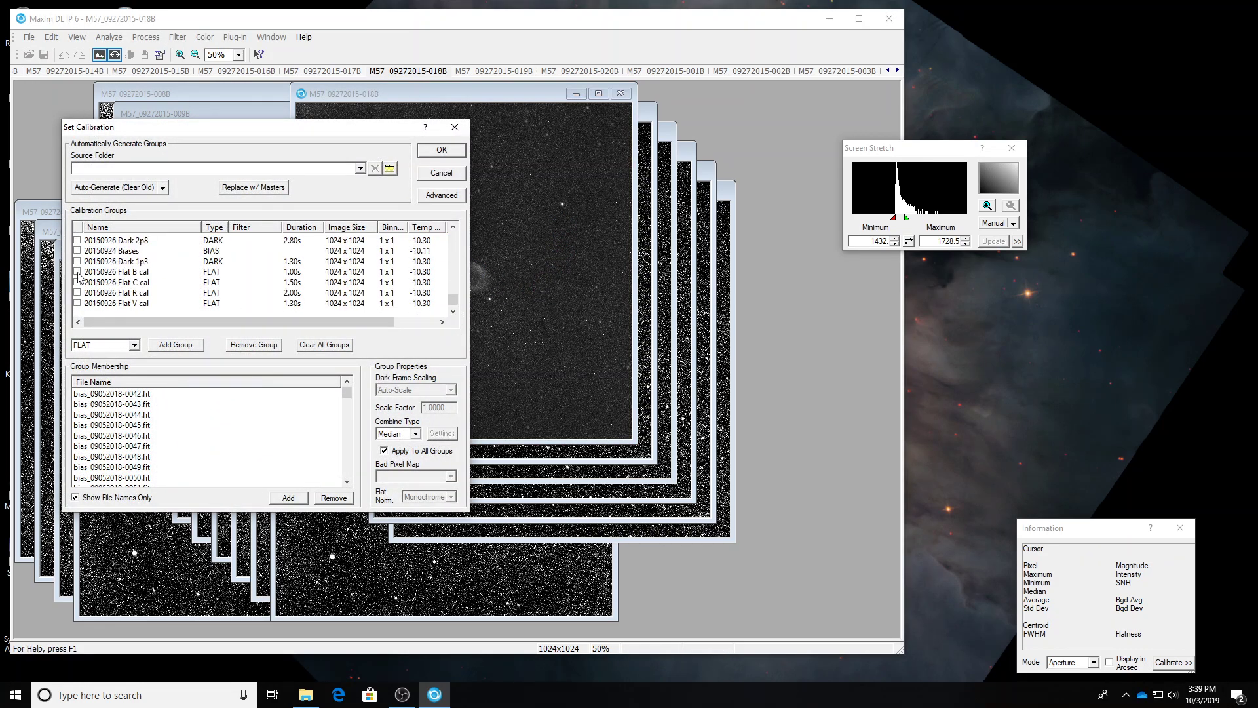
{"action": "left_click", "coordinate": [77, 271]}
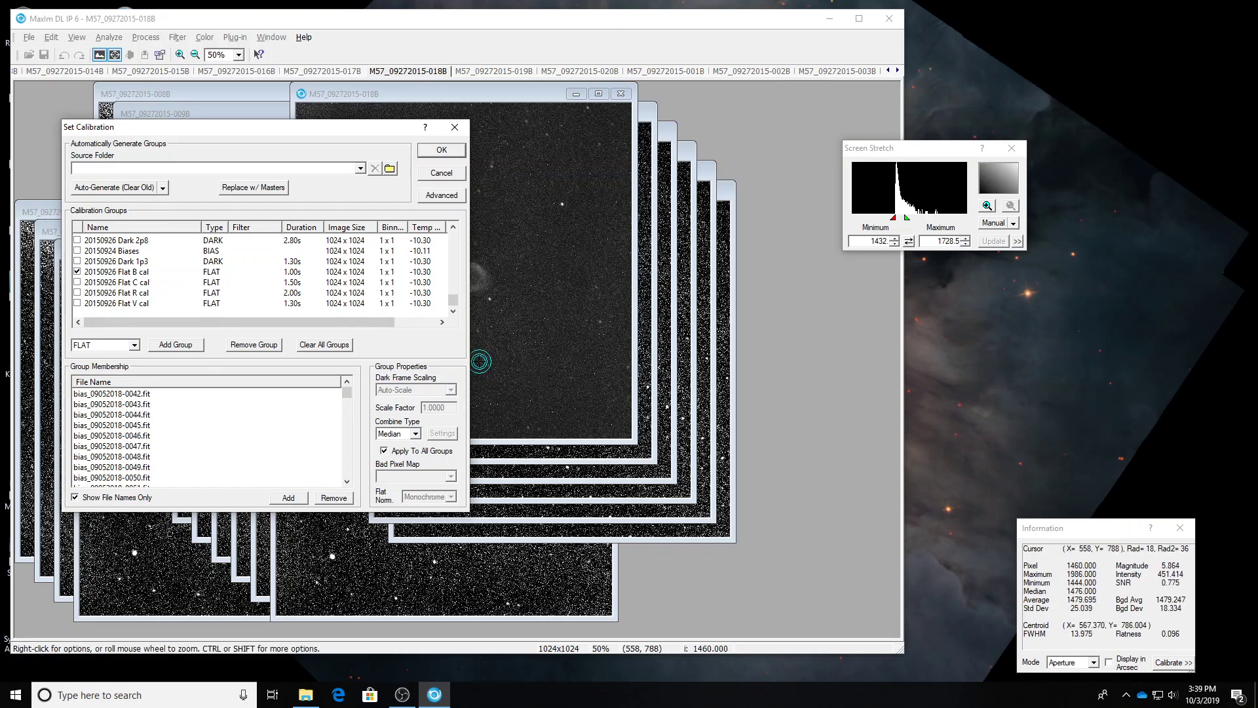
{"action": "left_click", "coordinate": [439, 149]}
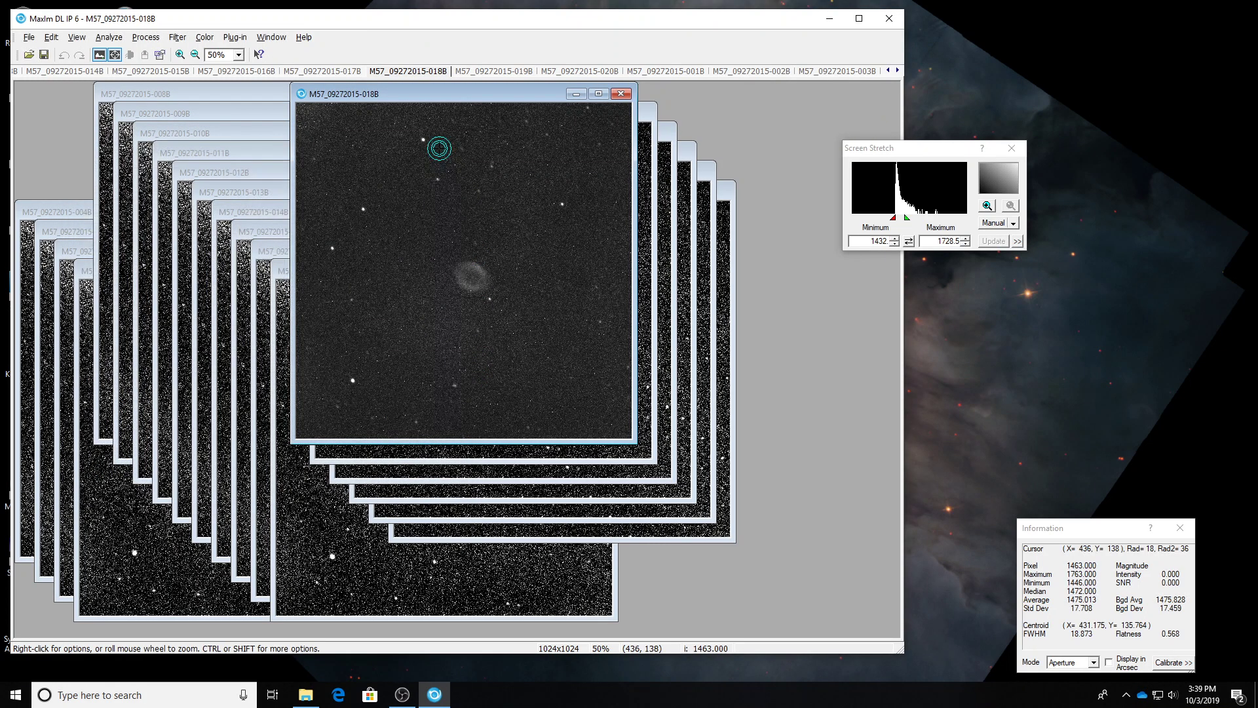
Check frame 018B's FITS header for its 10-second exposure time
{"action": "key", "text": "ctrl+f"}
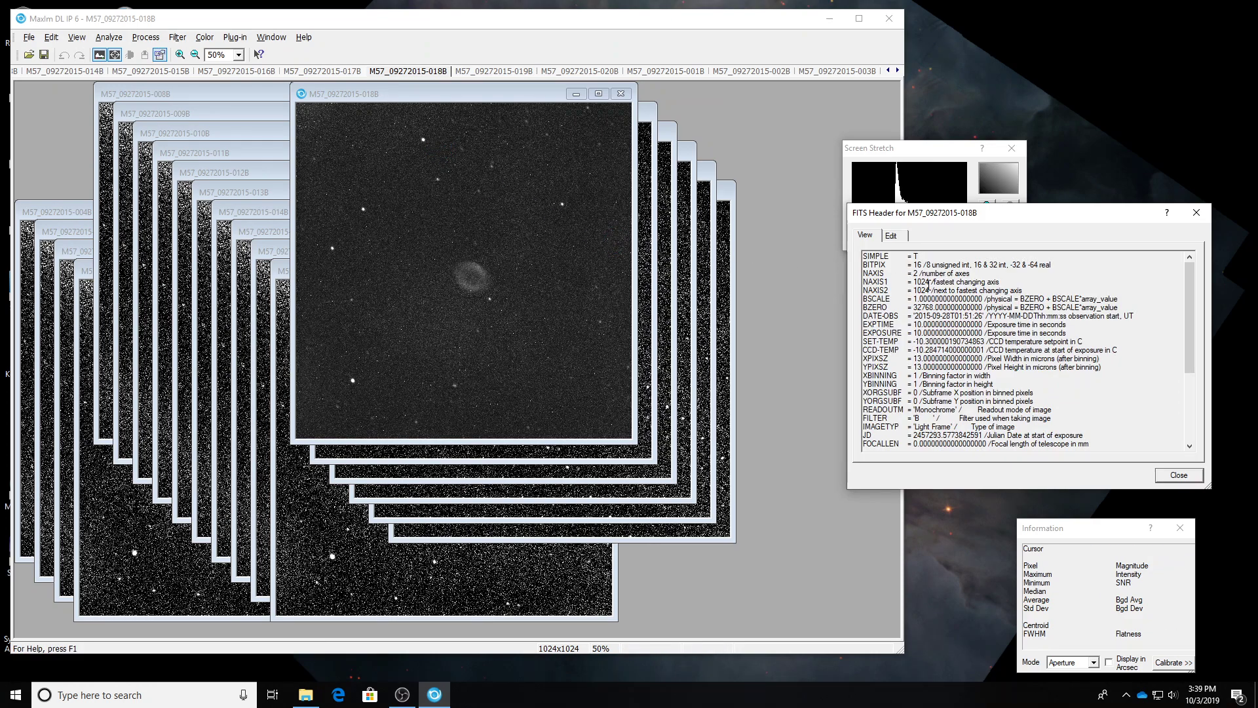
{"action": "left_click_drag", "start_coordinate": [874, 324], "coordinate": [1102, 330]}
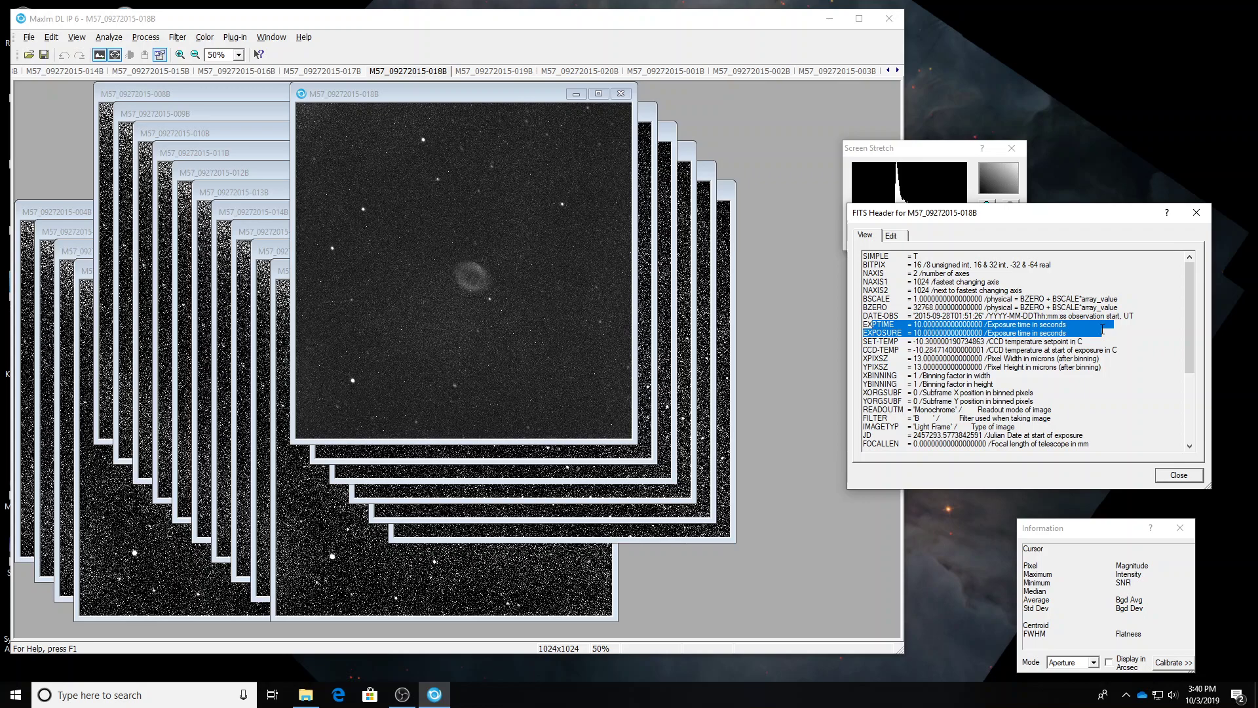
{"action": "left_click_drag", "start_coordinate": [893, 218], "coordinate": [898, 276]}
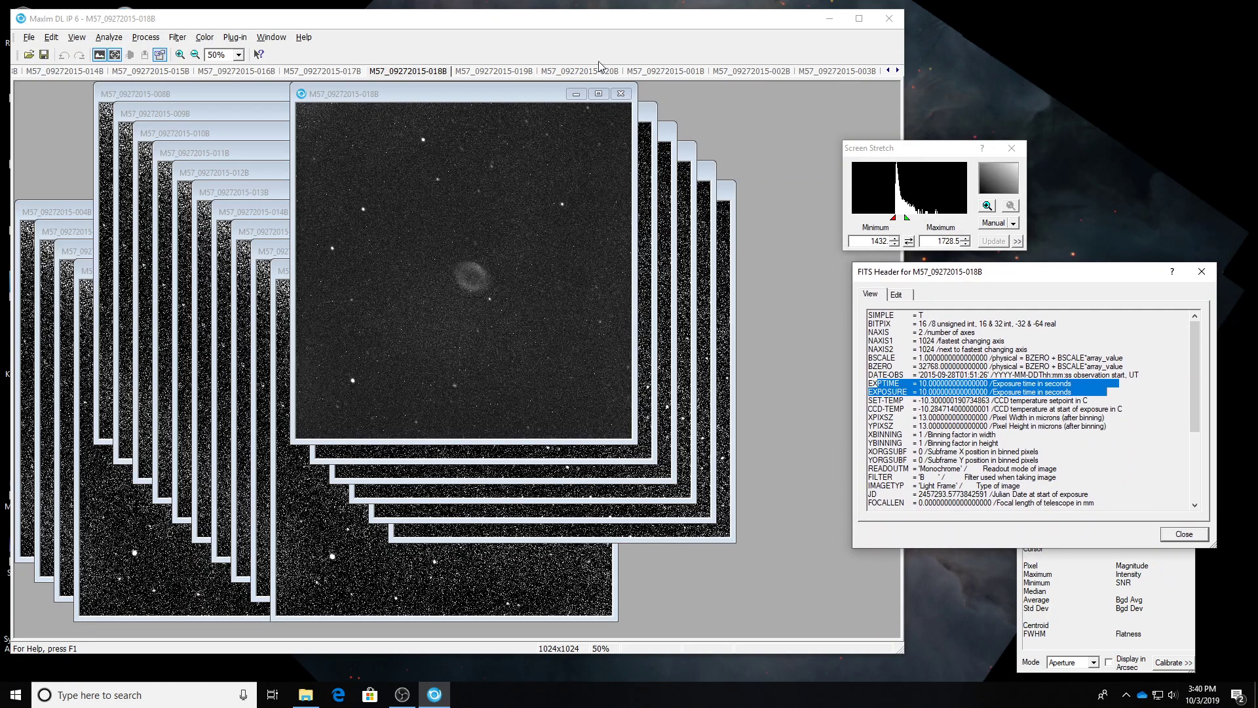
{"action": "left_click", "coordinate": [146, 37]}
Calibrate frame 018B and stretch it with Range to 90.765–282.38
{"action": "left_click", "coordinate": [154, 64]}
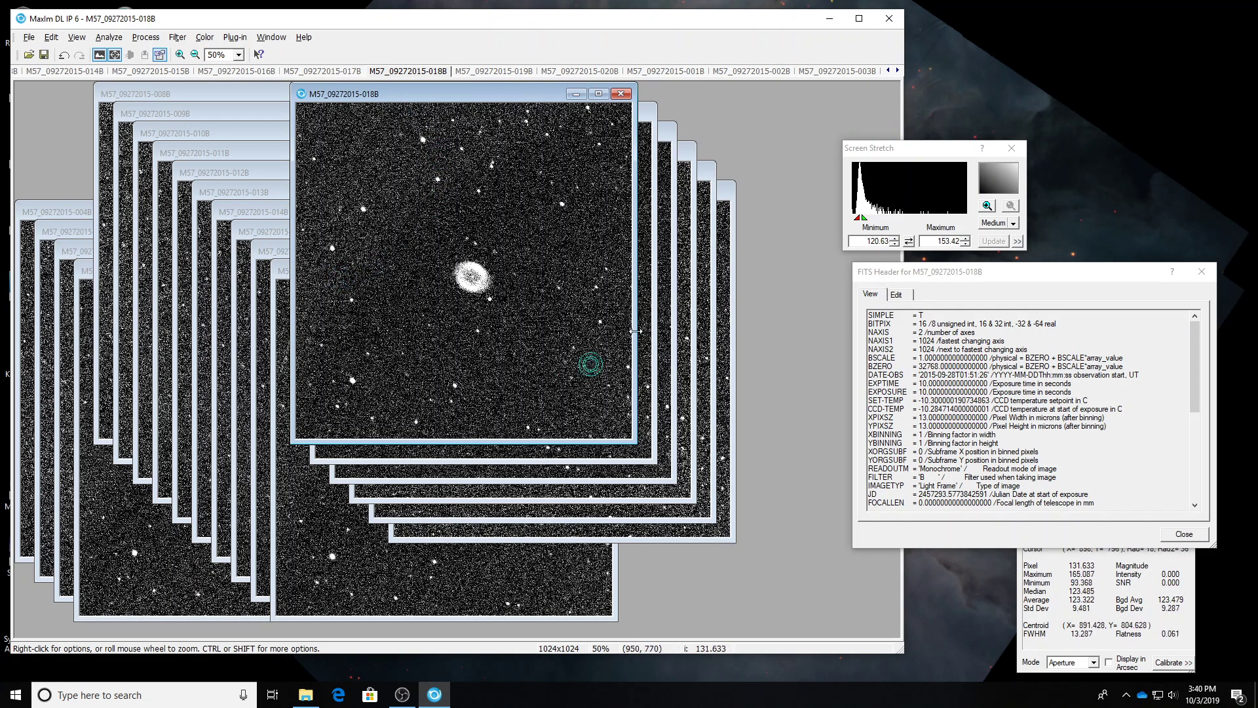
{"action": "left_click", "coordinate": [1013, 223]}
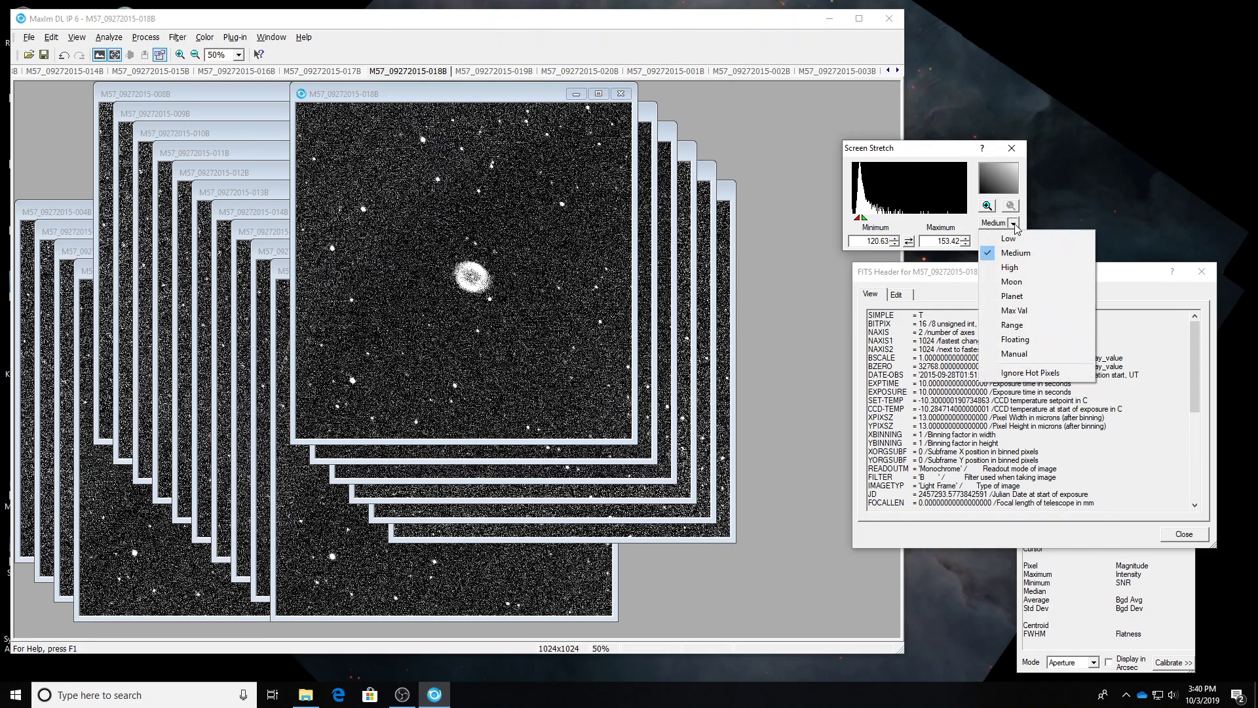
{"action": "left_click", "coordinate": [1018, 327]}
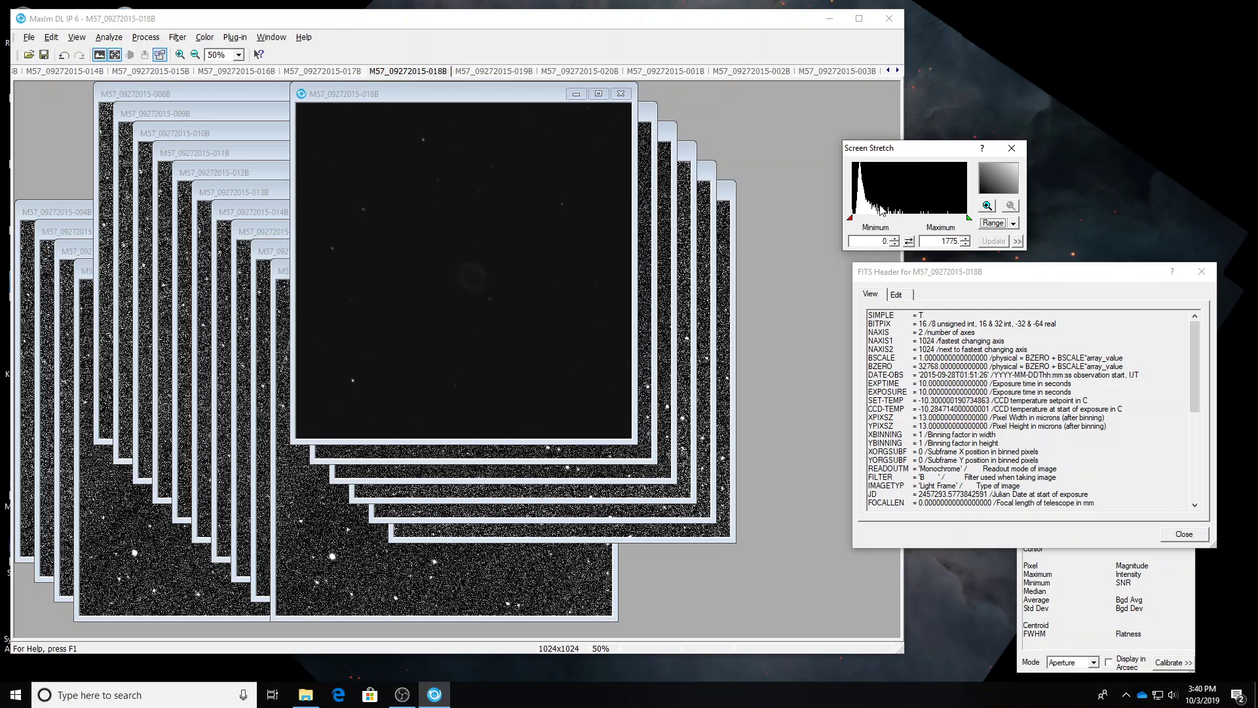
{"action": "left_click", "coordinate": [474, 93]}
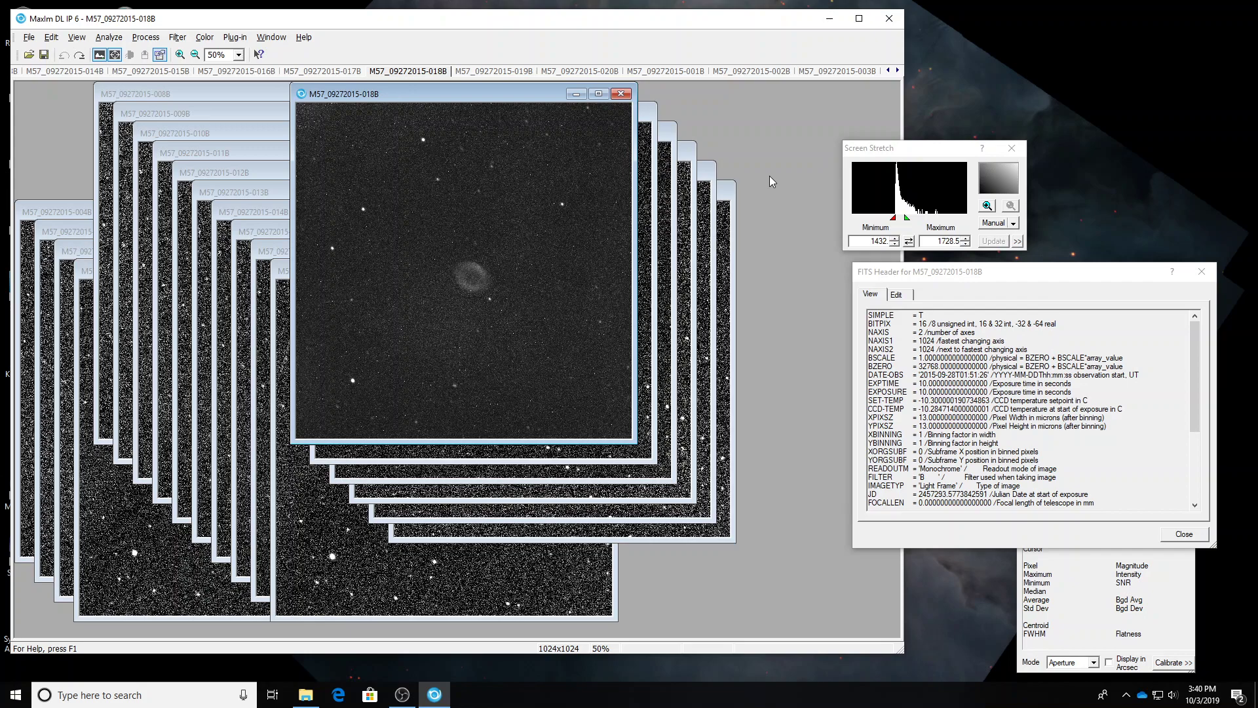
{"action": "key", "text": "Up"}
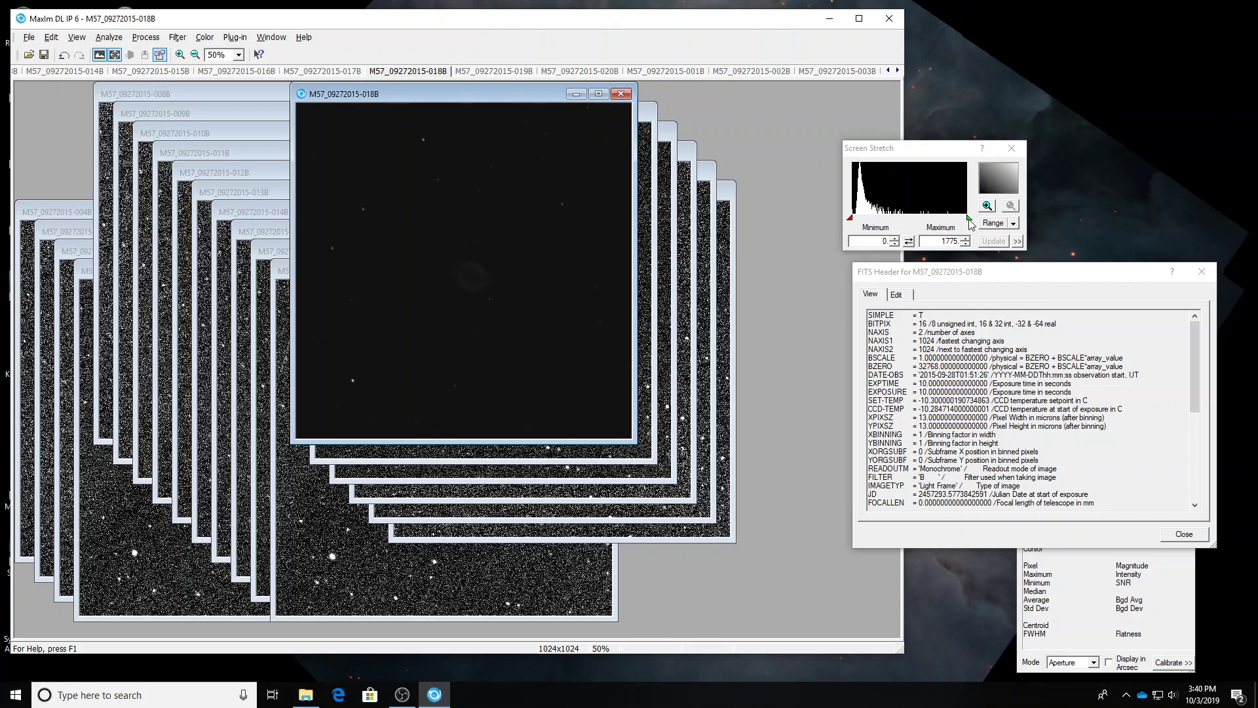
{"action": "left_click_drag", "start_coordinate": [969, 218], "coordinate": [858, 223]}
Zoom frame 018B in to 800%, then back out, to inspect the nebula's detail and noise
{"action": "left_click", "coordinate": [406, 96]}
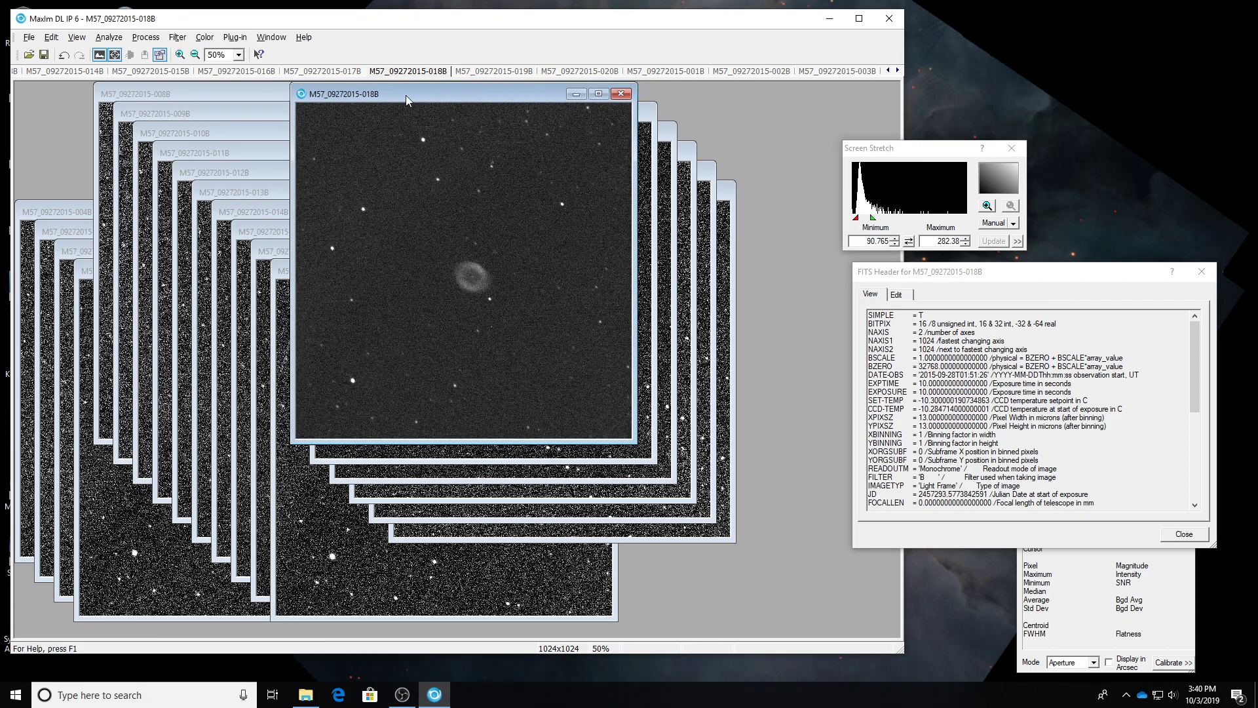
{"action": "left_click", "coordinate": [179, 55]}
{"action": "left_click", "coordinate": [179, 55]}
{"action": "left_click", "coordinate": [179, 55]}
{"action": "left_click", "coordinate": [179, 55]}
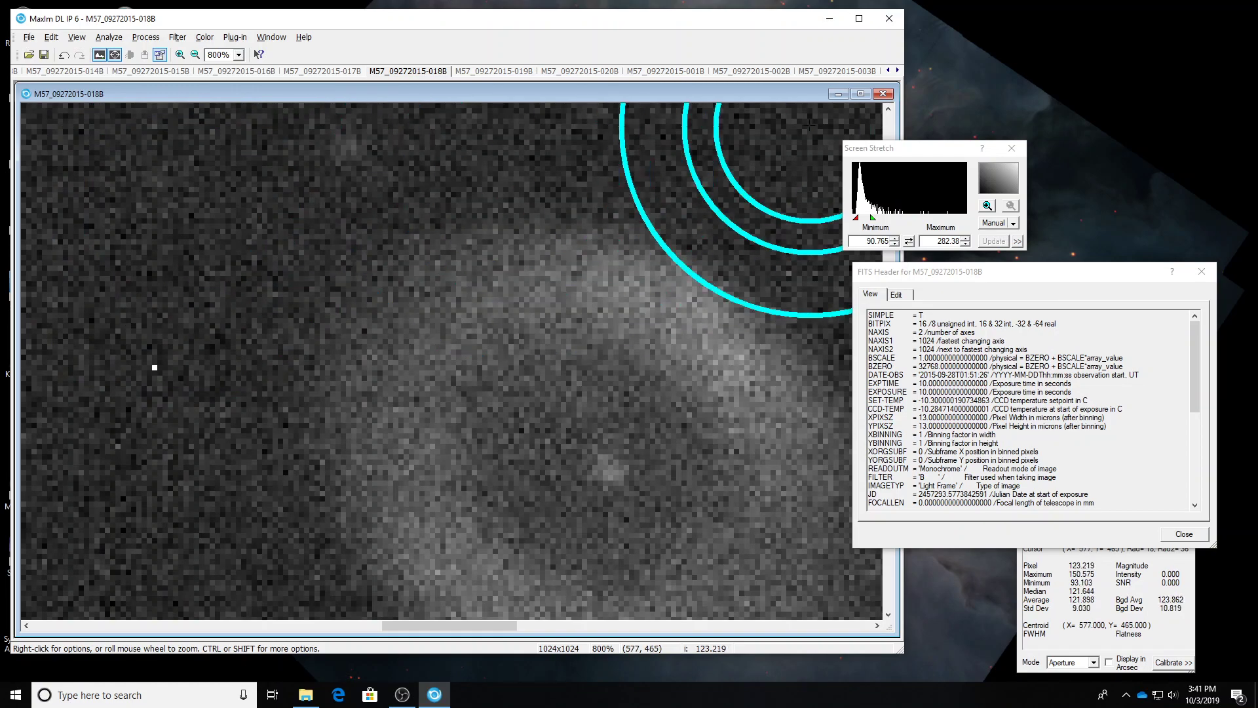
{"action": "left_click", "coordinate": [195, 55]}
{"action": "left_click", "coordinate": [194, 55]}
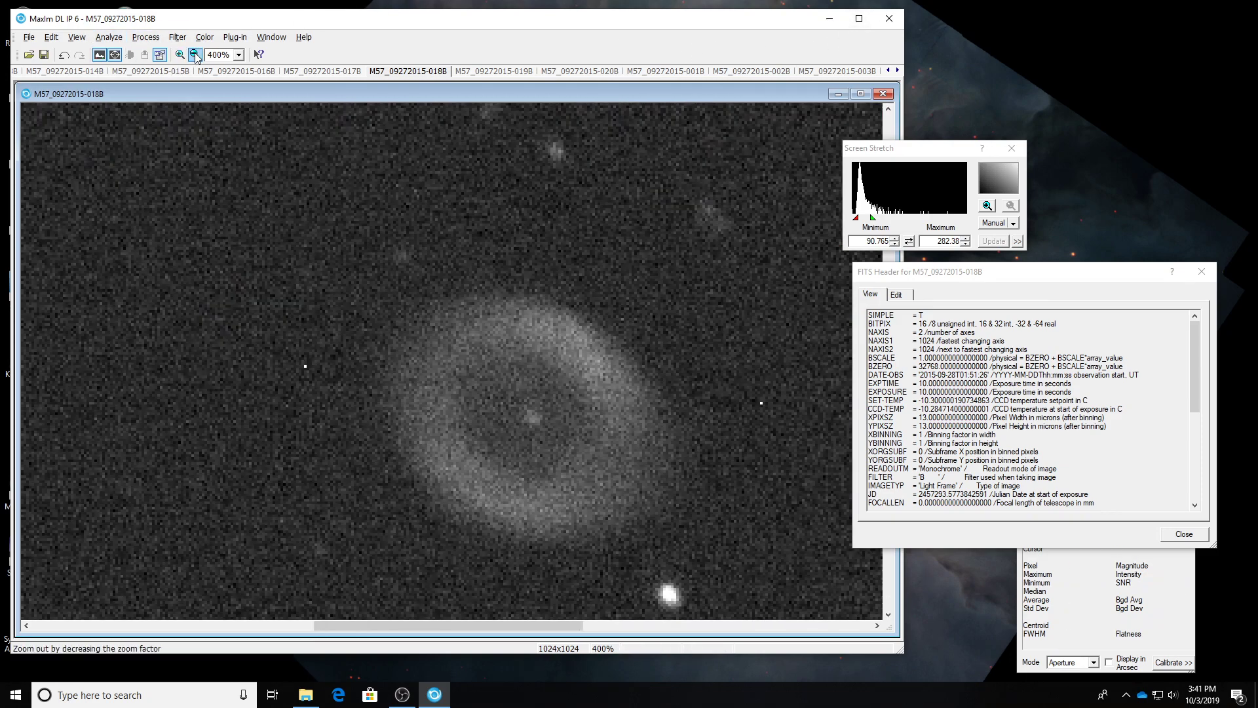
{"action": "left_click", "coordinate": [195, 55]}
Zoom out to 50%, then start a Batch Save and Convert of all open B frames with auto stretch None
{"action": "left_click", "coordinate": [195, 56]}
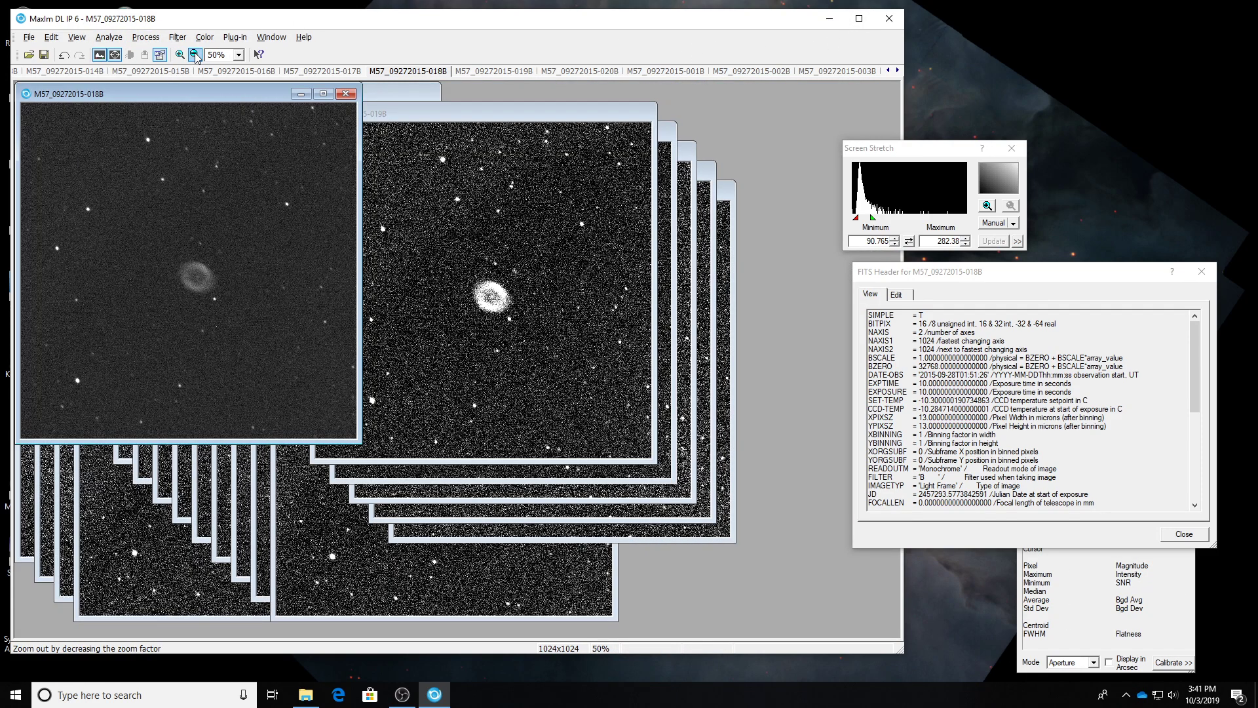
{"action": "left_click", "coordinate": [29, 37]}
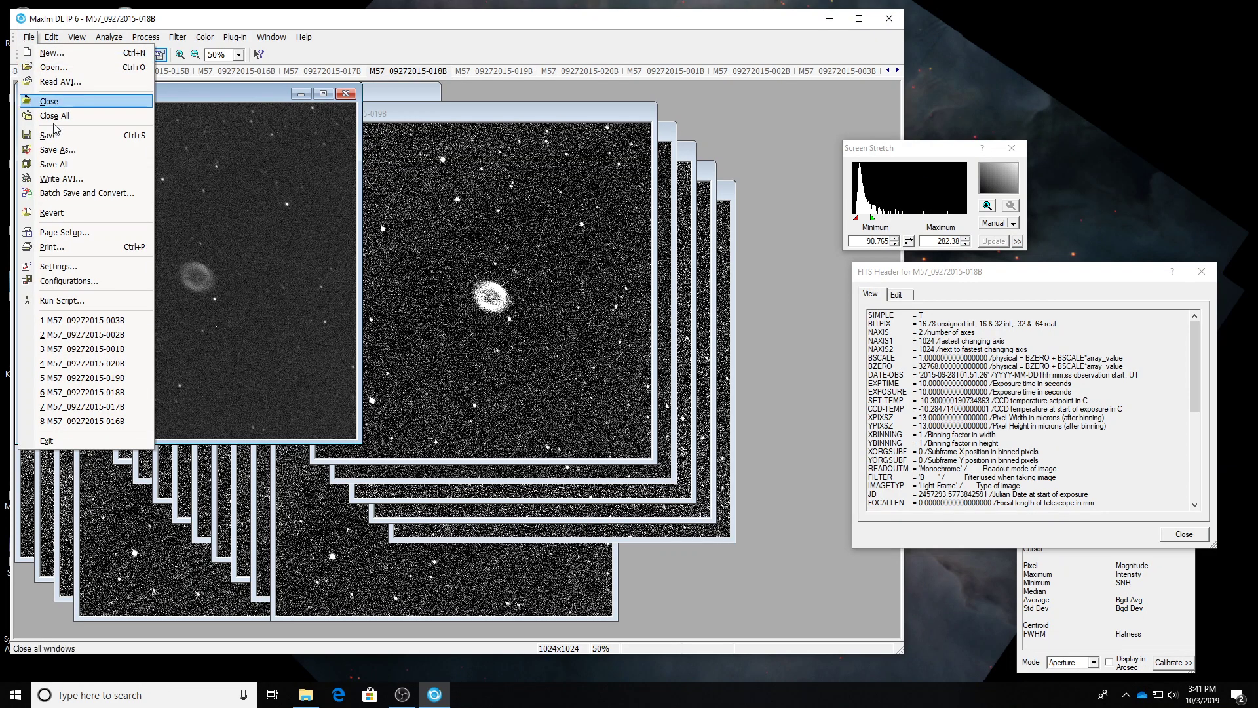
{"action": "left_click", "coordinate": [86, 193]}
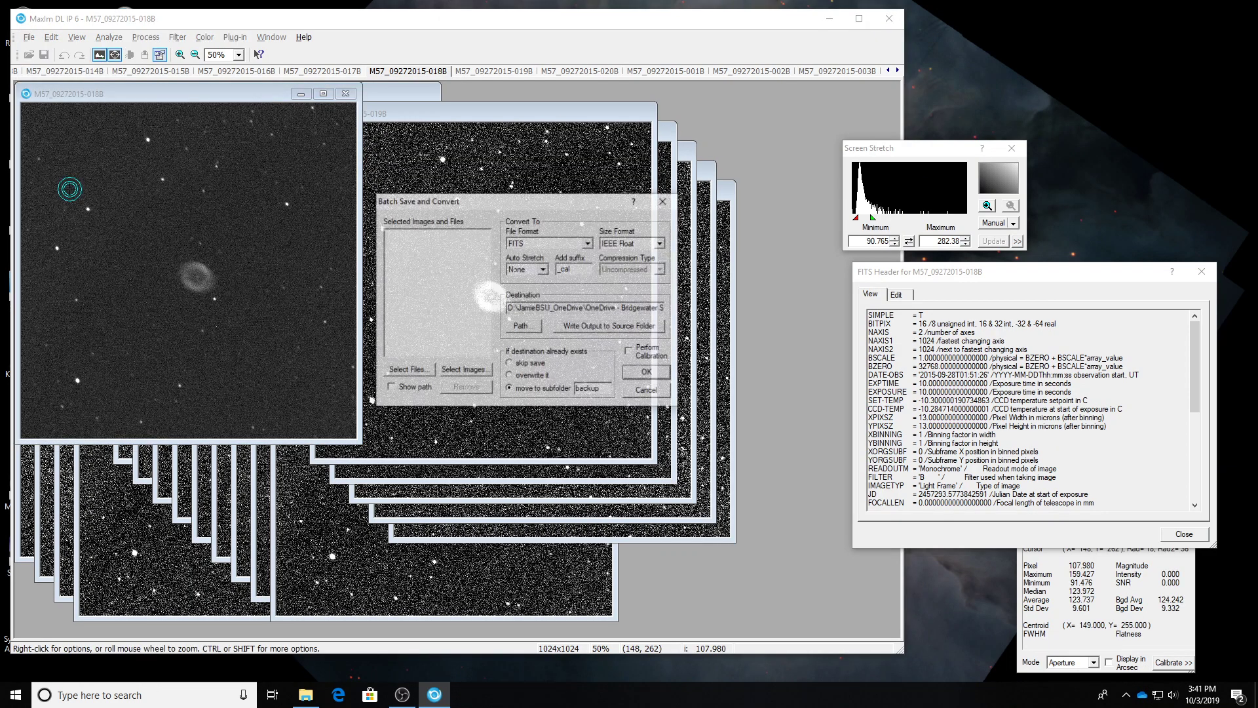
{"action": "left_click", "coordinate": [486, 372]}
{"action": "left_click", "coordinate": [490, 379]}
{"action": "left_click", "coordinate": [534, 386]}
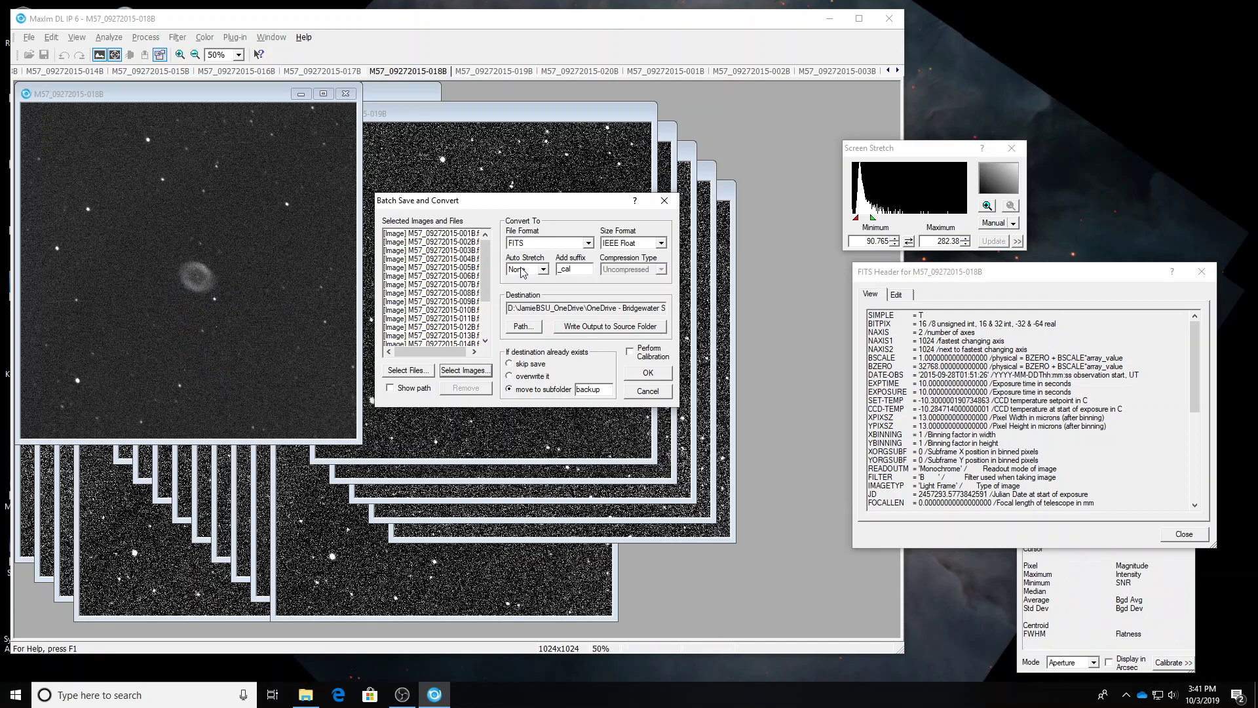
{"action": "left_click", "coordinate": [542, 270]}
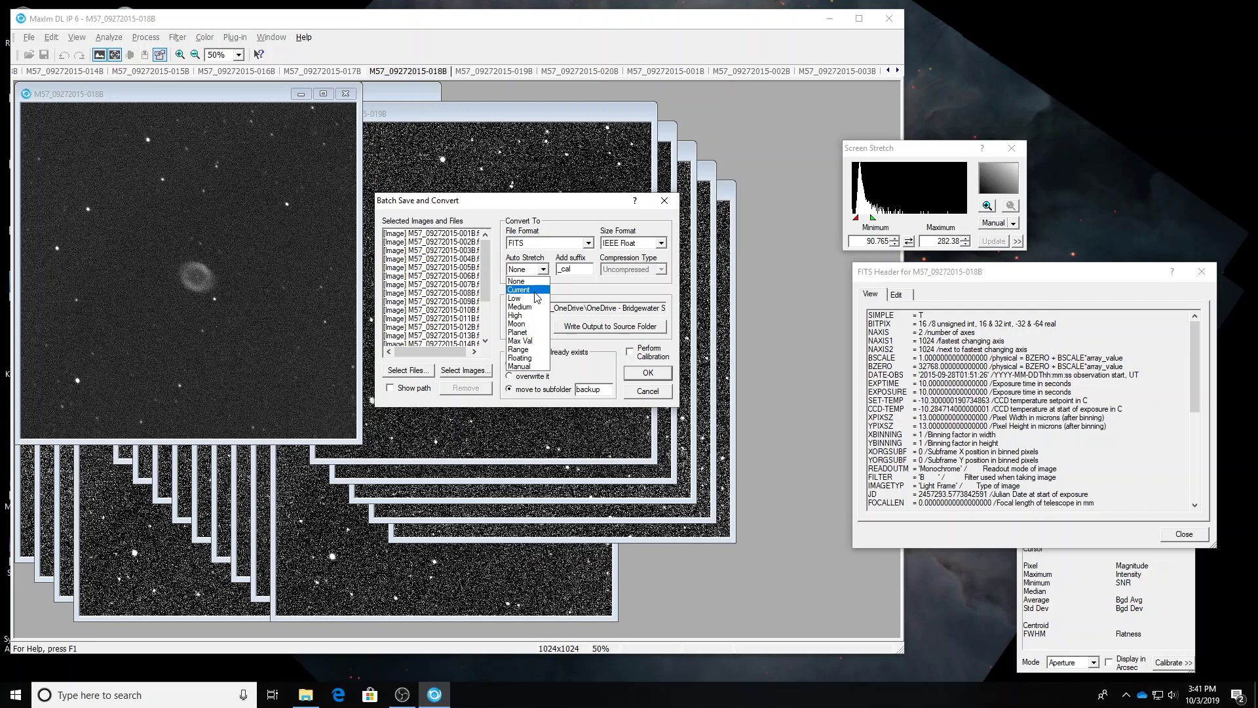
{"action": "left_click", "coordinate": [569, 296]}
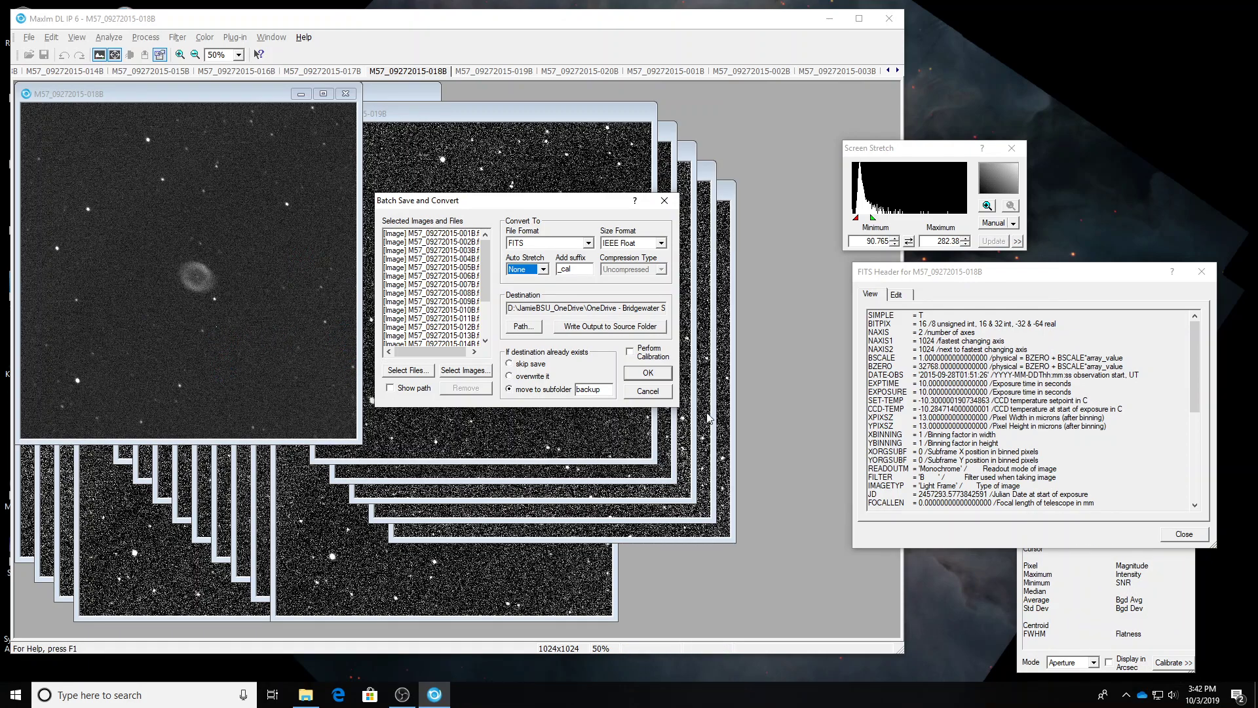
Batch-save the calibrated B frames as _cal FITS into a new B\cal folder, then close all images
{"action": "left_click", "coordinate": [538, 333]}
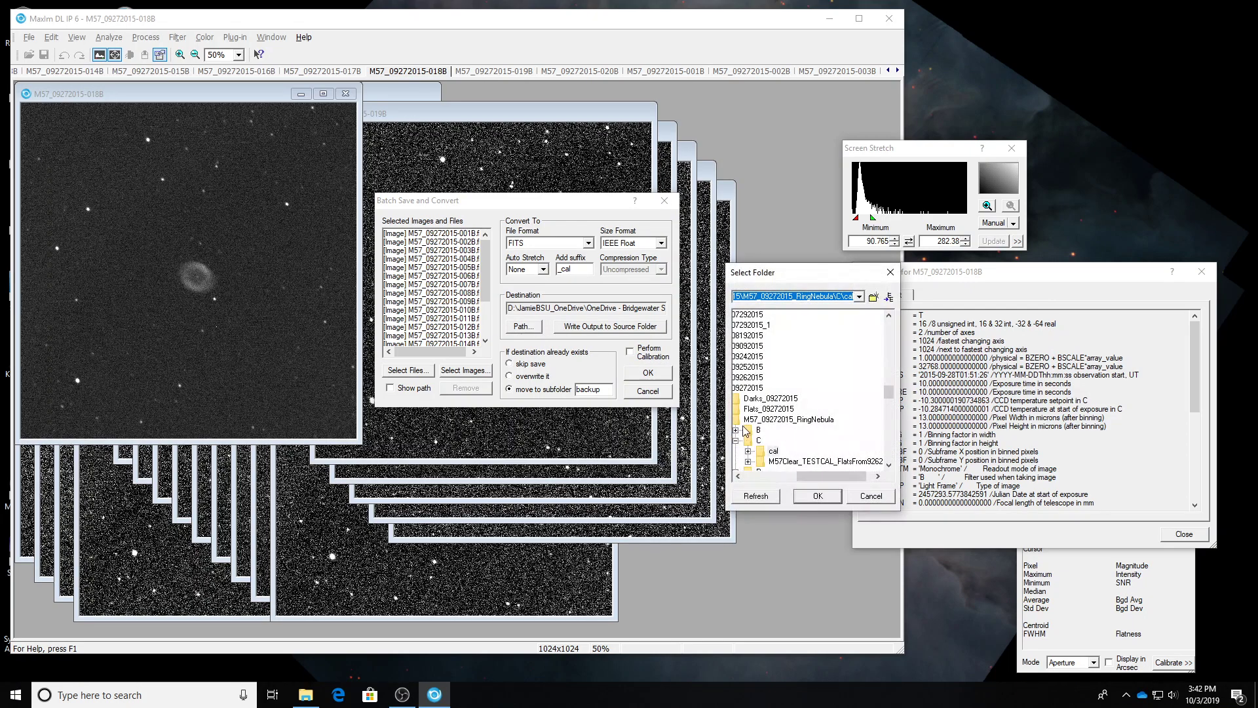
{"action": "left_click", "coordinate": [753, 429]}
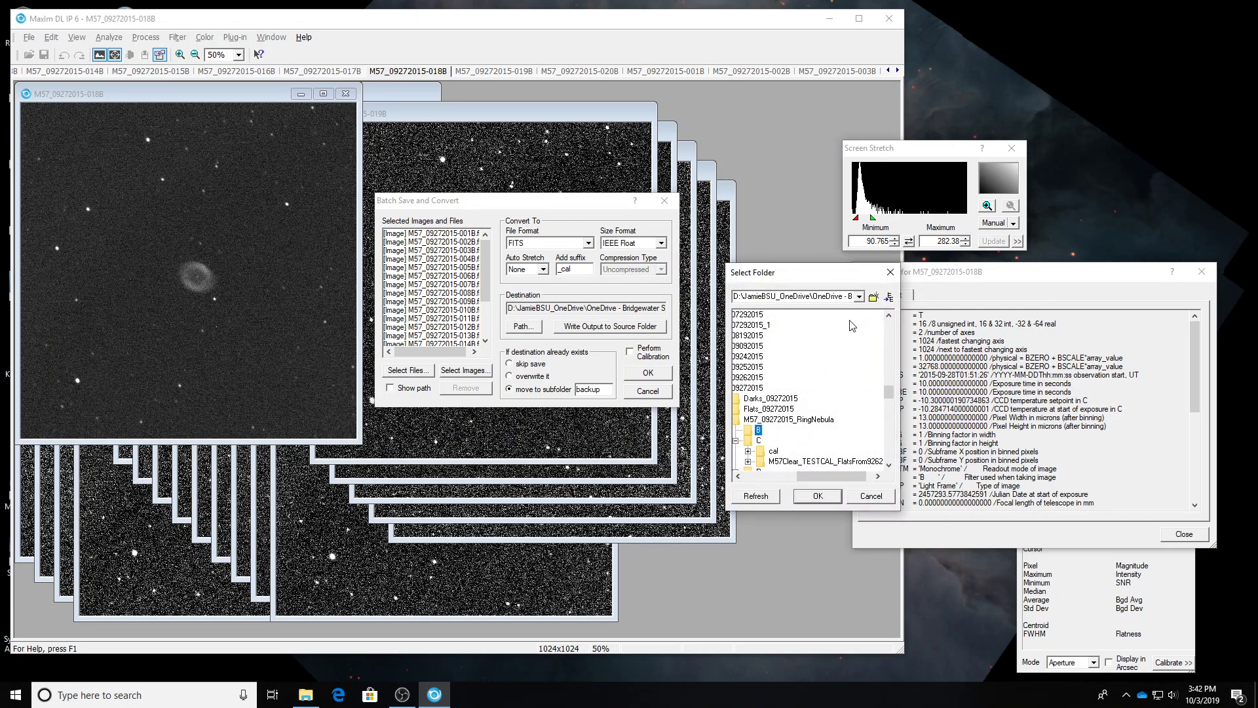
{"action": "left_click", "coordinate": [874, 297]}
{"action": "type", "text": "cal"}
{"action": "key", "text": "Return"}
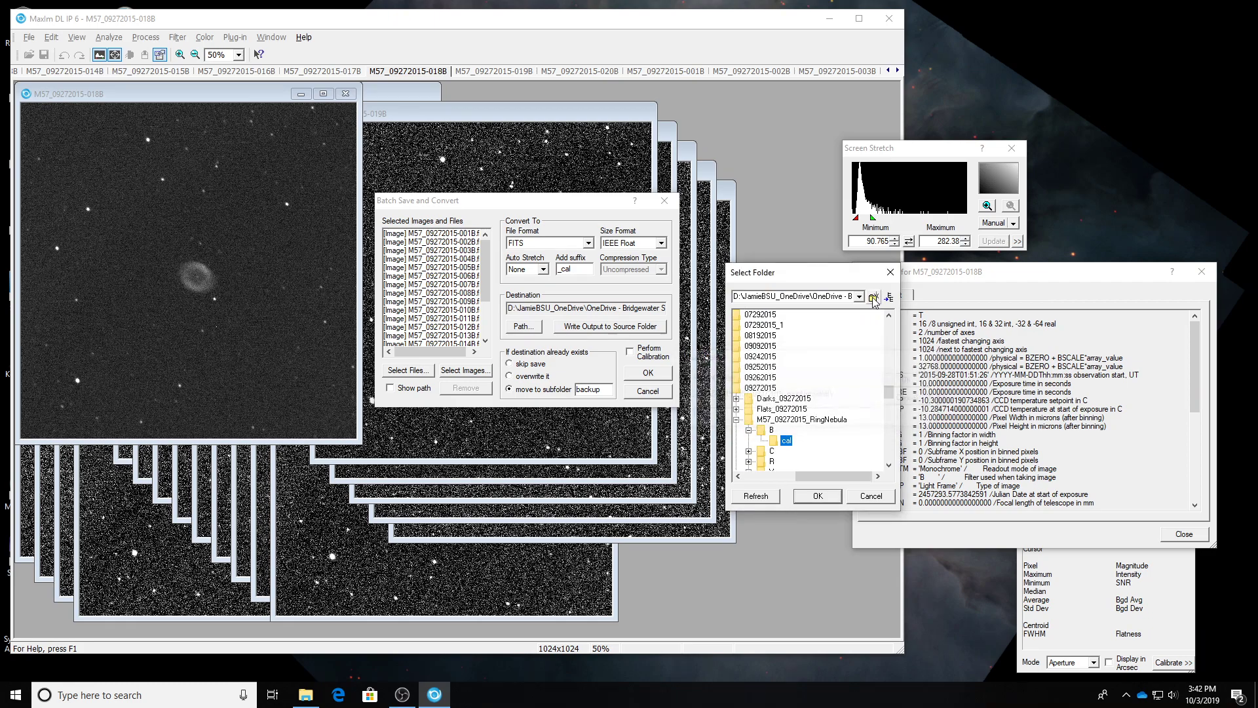
{"action": "left_click", "coordinate": [818, 496]}
{"action": "left_click", "coordinate": [650, 377]}
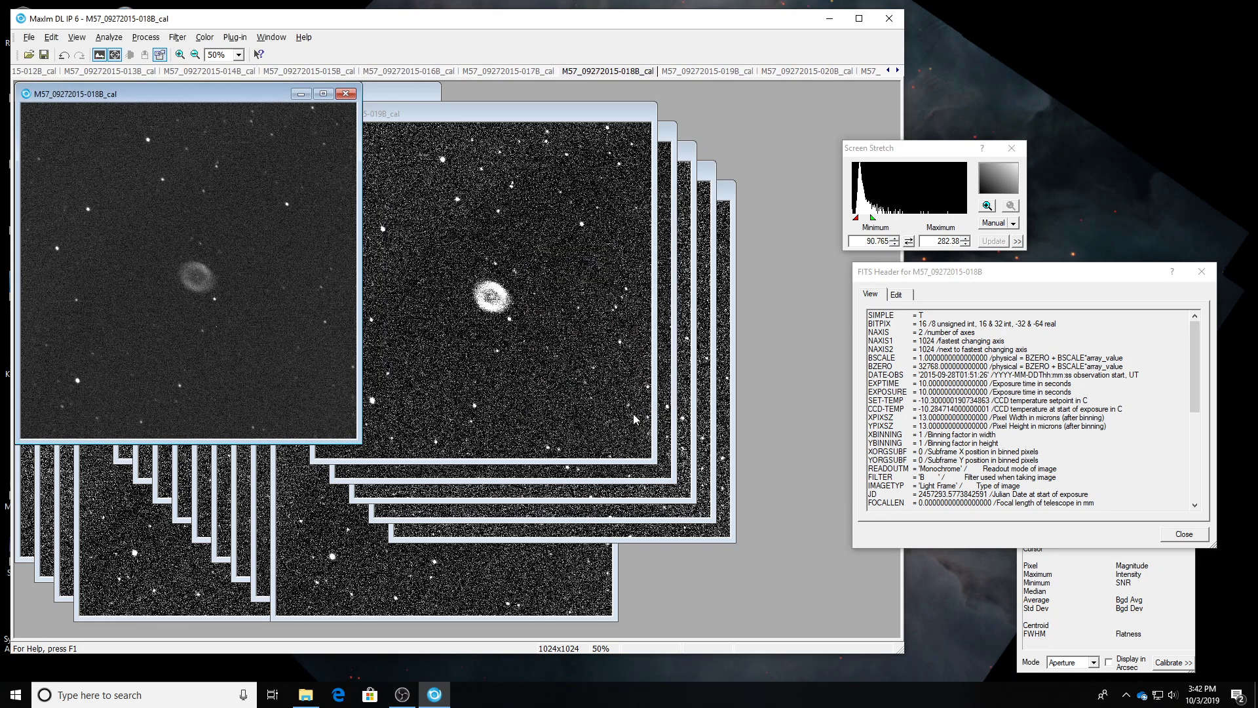
{"action": "key", "text": "alt+f"}
{"action": "key", "text": "l"}
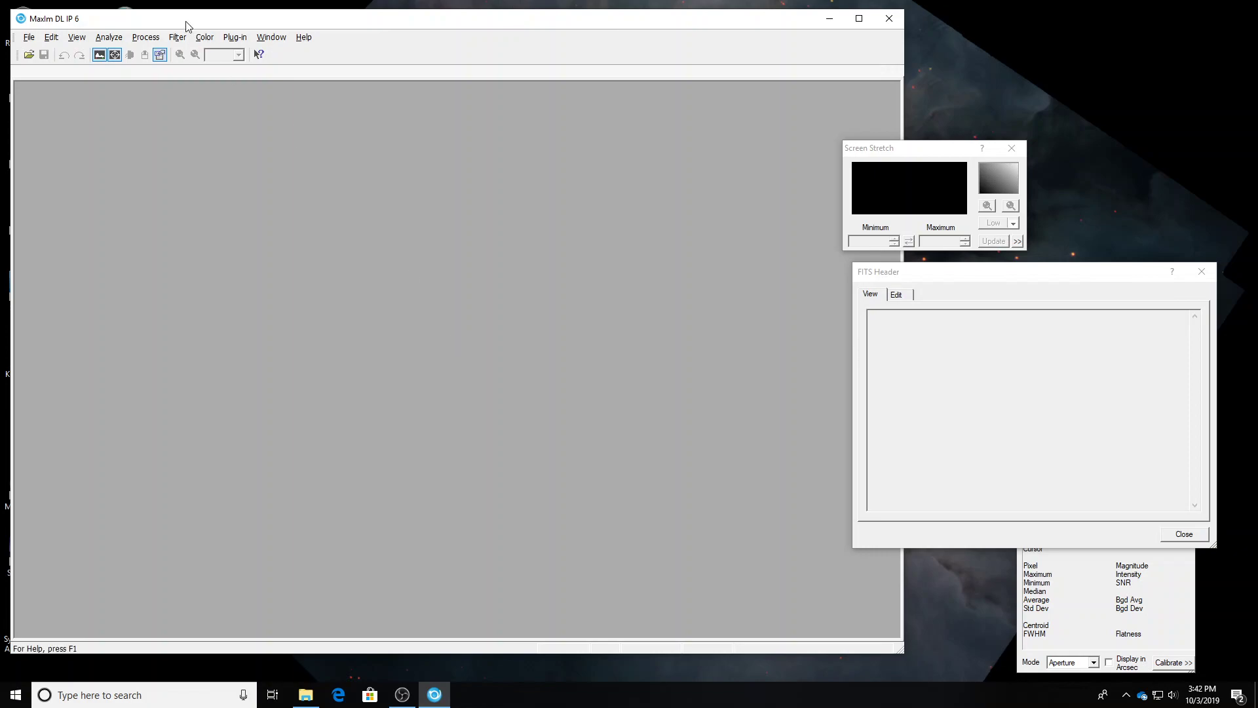
Dismiss the Process menu and bring File Explorer forward showing B and its new cal folder
{"action": "left_click", "coordinate": [146, 37]}
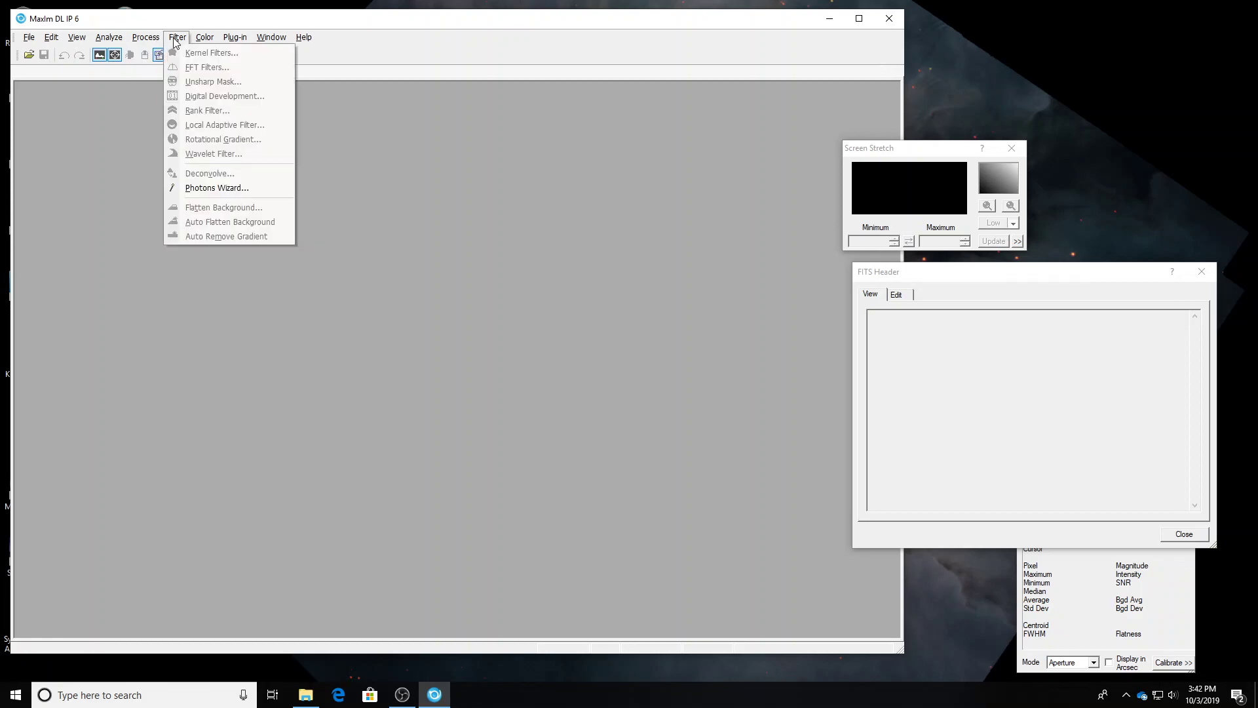
{"action": "key", "text": "Escape"}
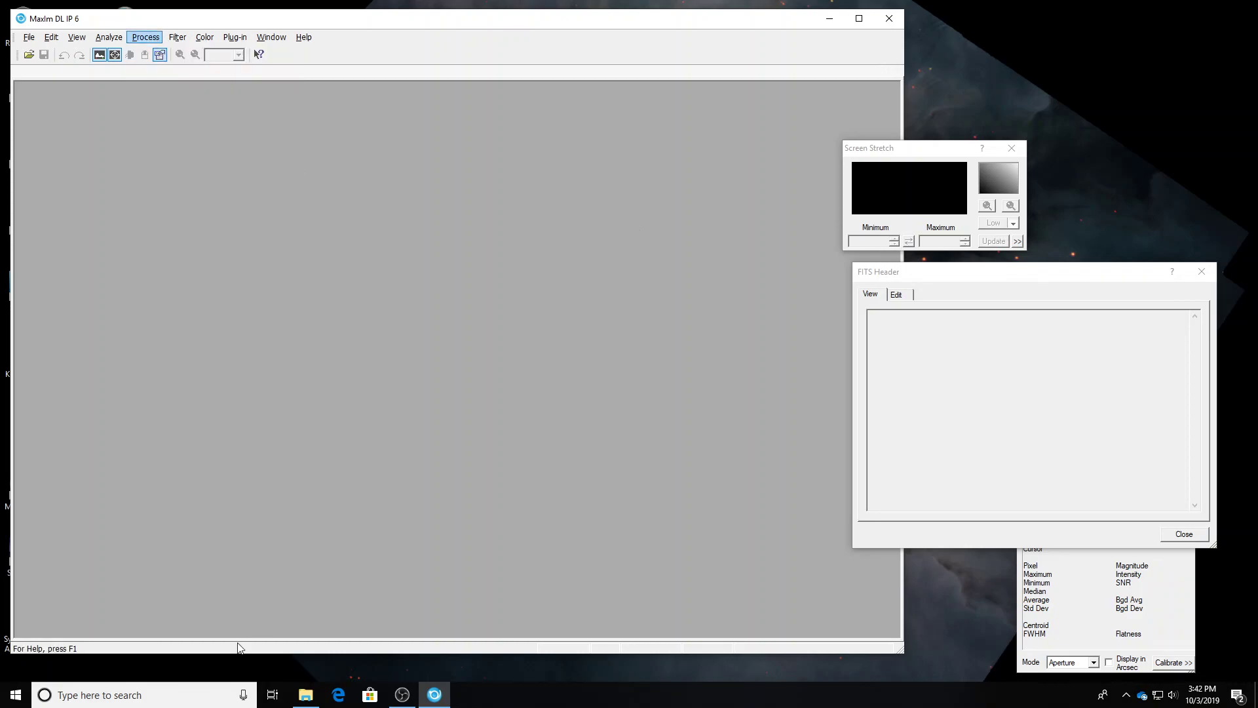
{"action": "left_click", "coordinate": [305, 695]}
Open M57's R folder and bring all twenty R-filter frames into MaxIm DL
{"action": "left_click", "coordinate": [850, 532]}
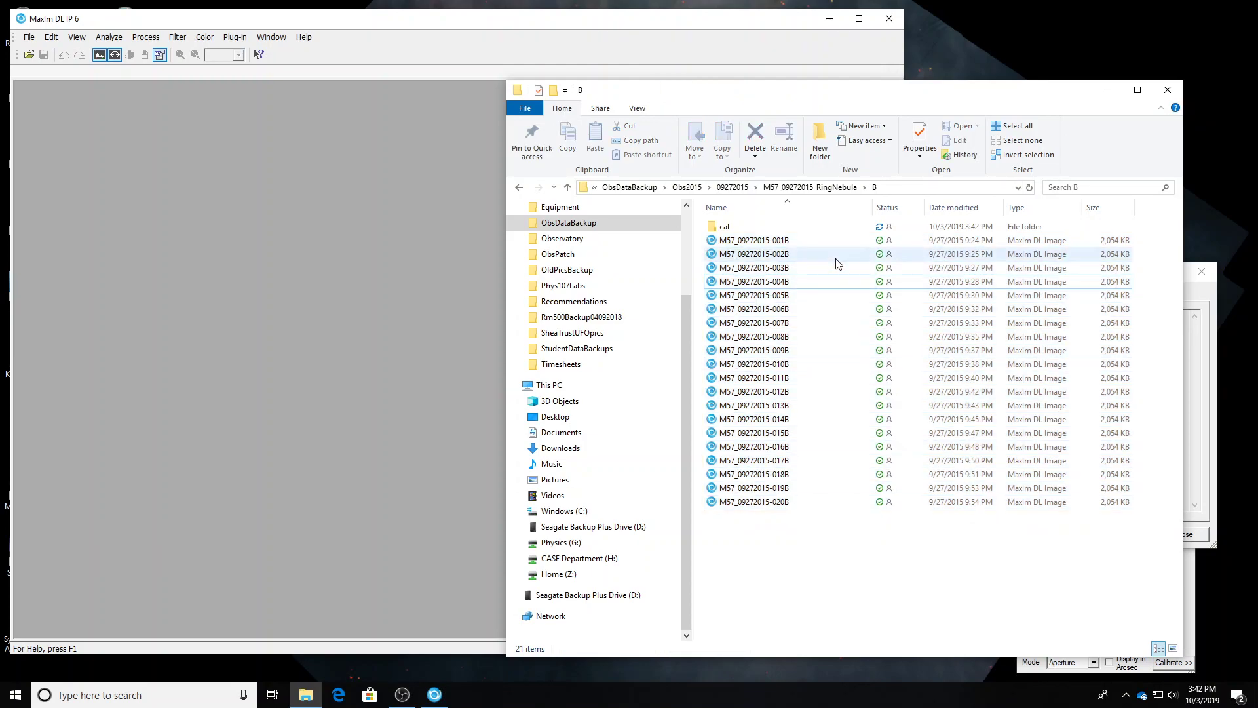
{"action": "left_click", "coordinate": [803, 188]}
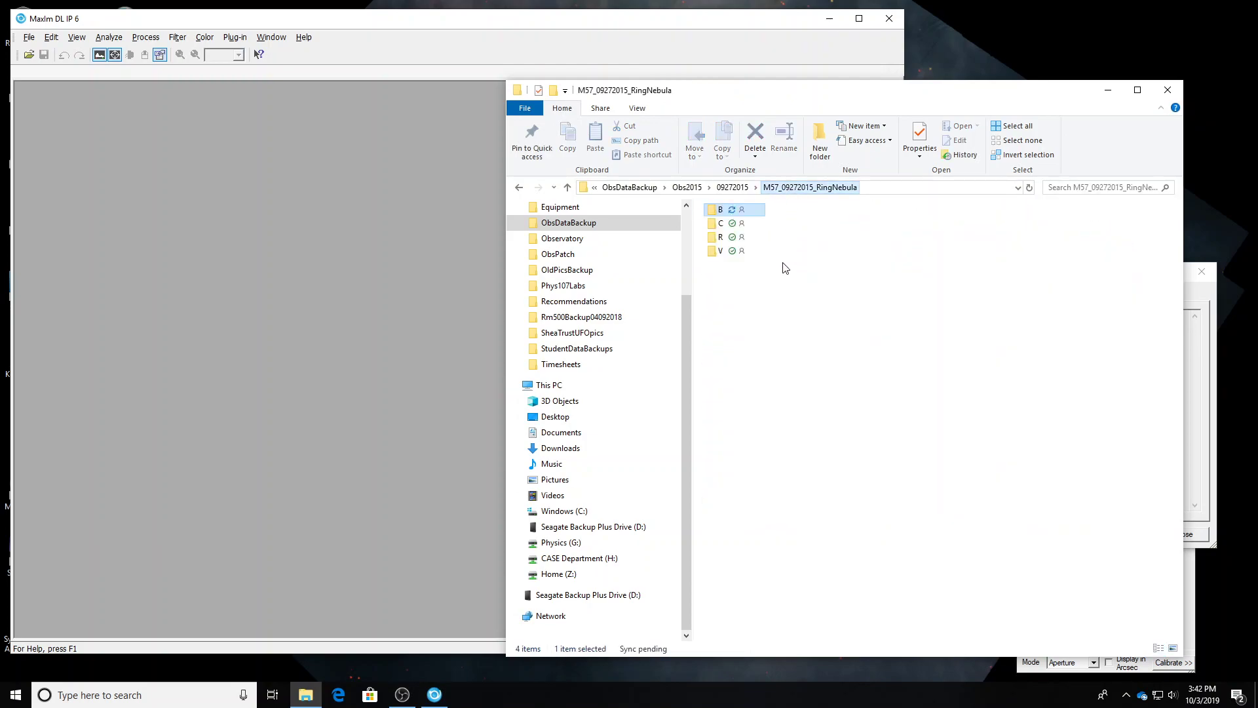
{"action": "double_click", "coordinate": [720, 237]}
{"action": "left_click_drag", "start_coordinate": [794, 554], "coordinate": [732, 219]}
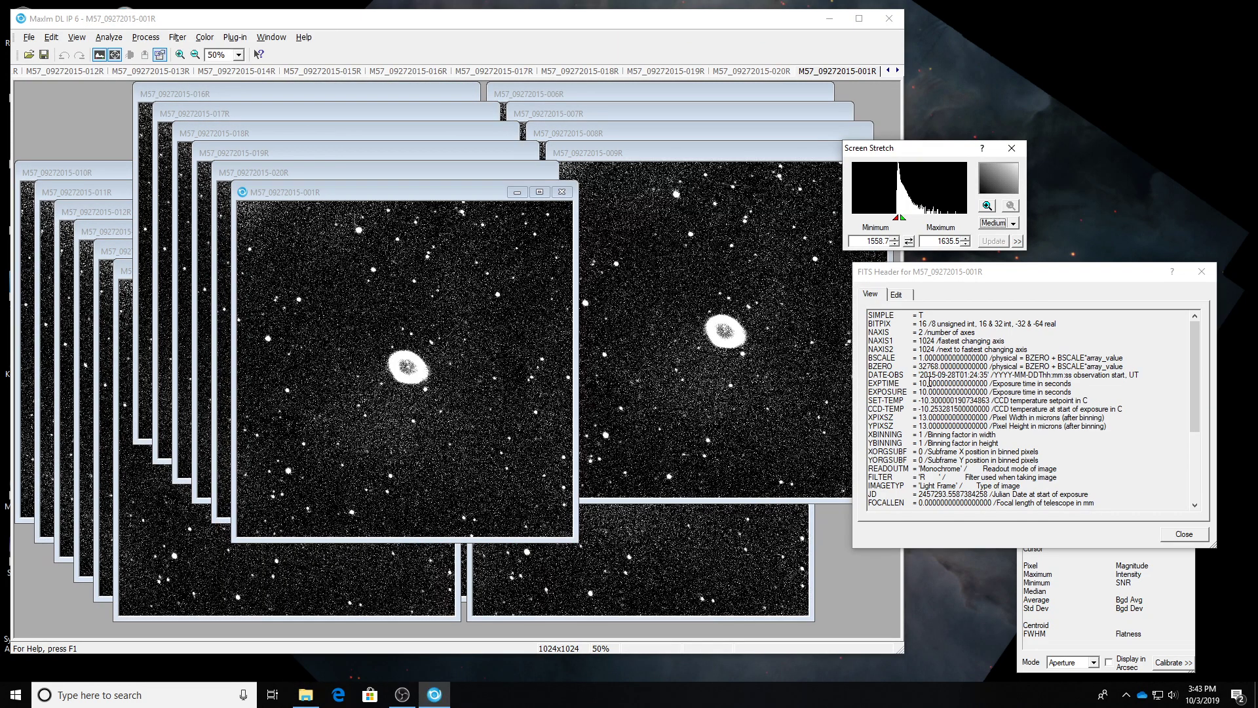
In Set Calibration, uncheck the 20150926 Flat B cal group and use the 10s dark group
{"action": "left_click", "coordinate": [148, 38]}
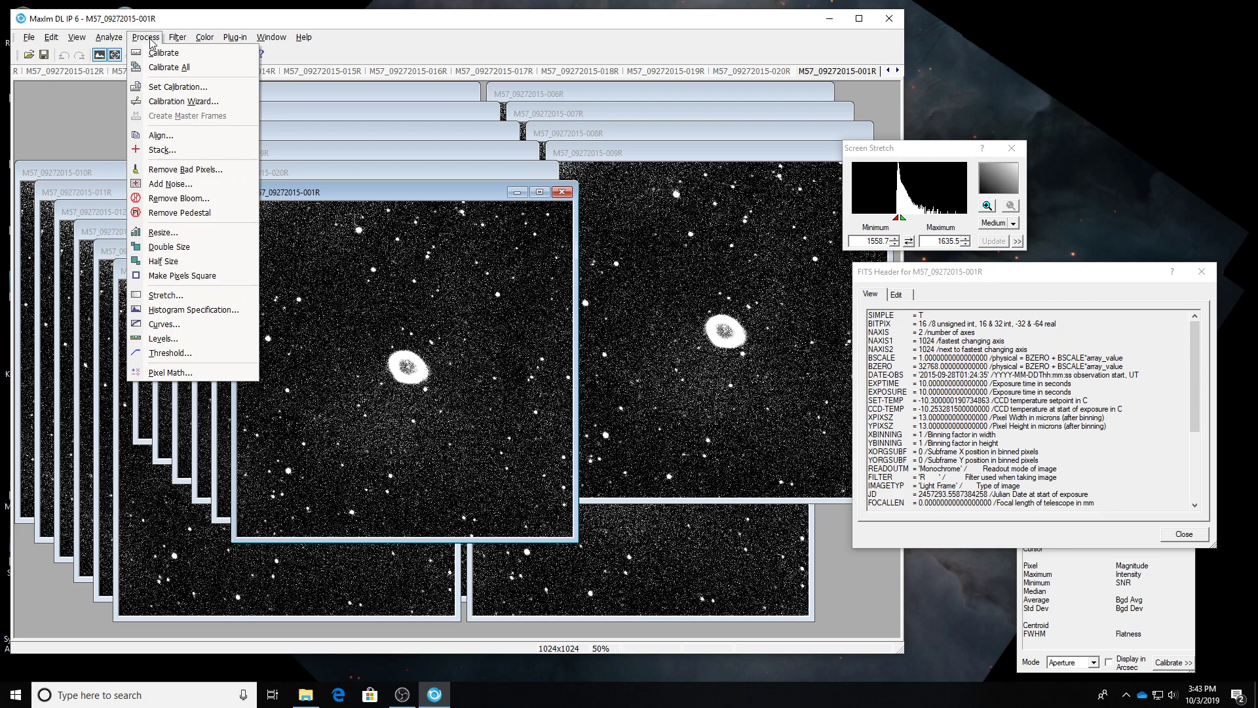
{"action": "left_click", "coordinate": [165, 87]}
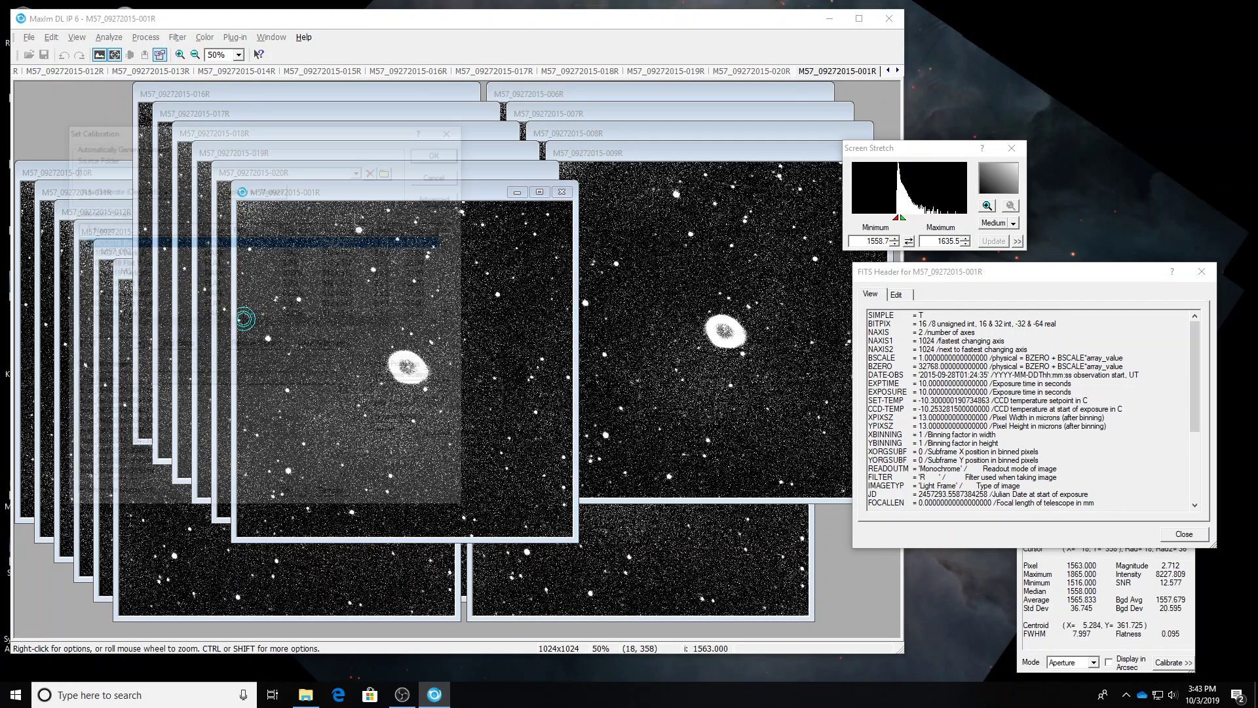
{"action": "left_click", "coordinate": [452, 313]}
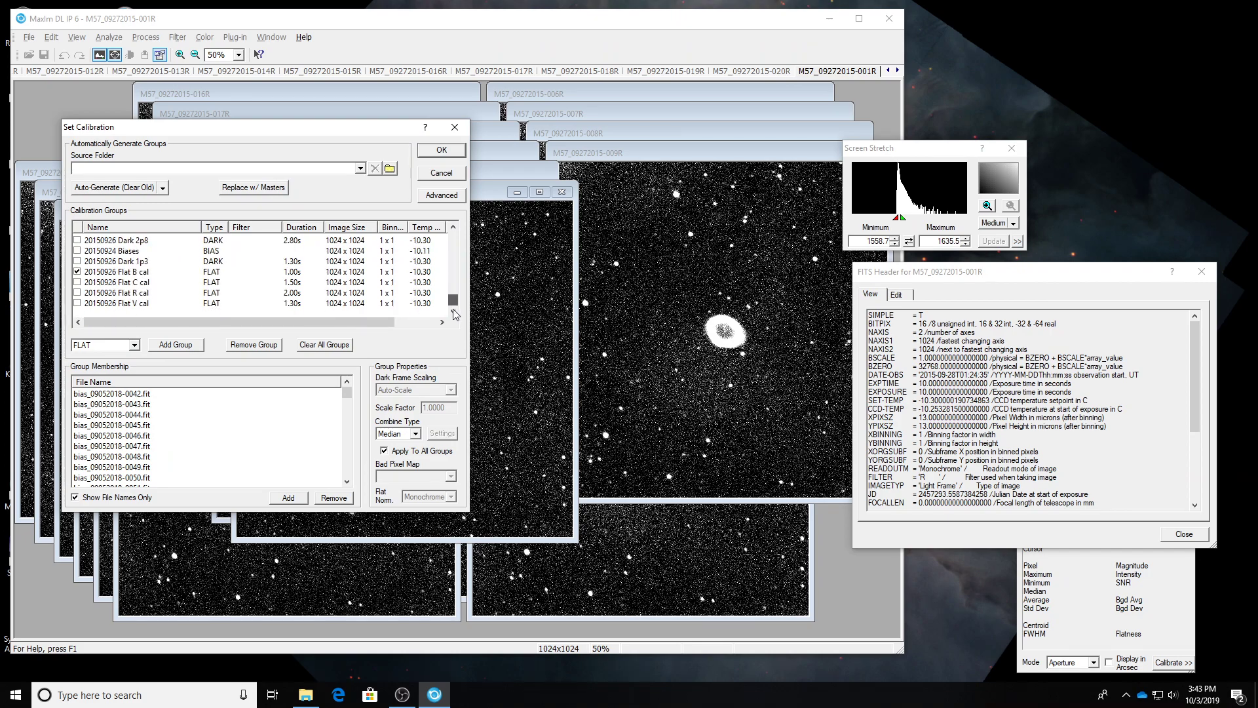
{"action": "left_click", "coordinate": [76, 271]}
{"action": "left_click", "coordinate": [453, 226]}
{"action": "left_click", "coordinate": [452, 227]}
{"action": "left_click", "coordinate": [452, 227]}
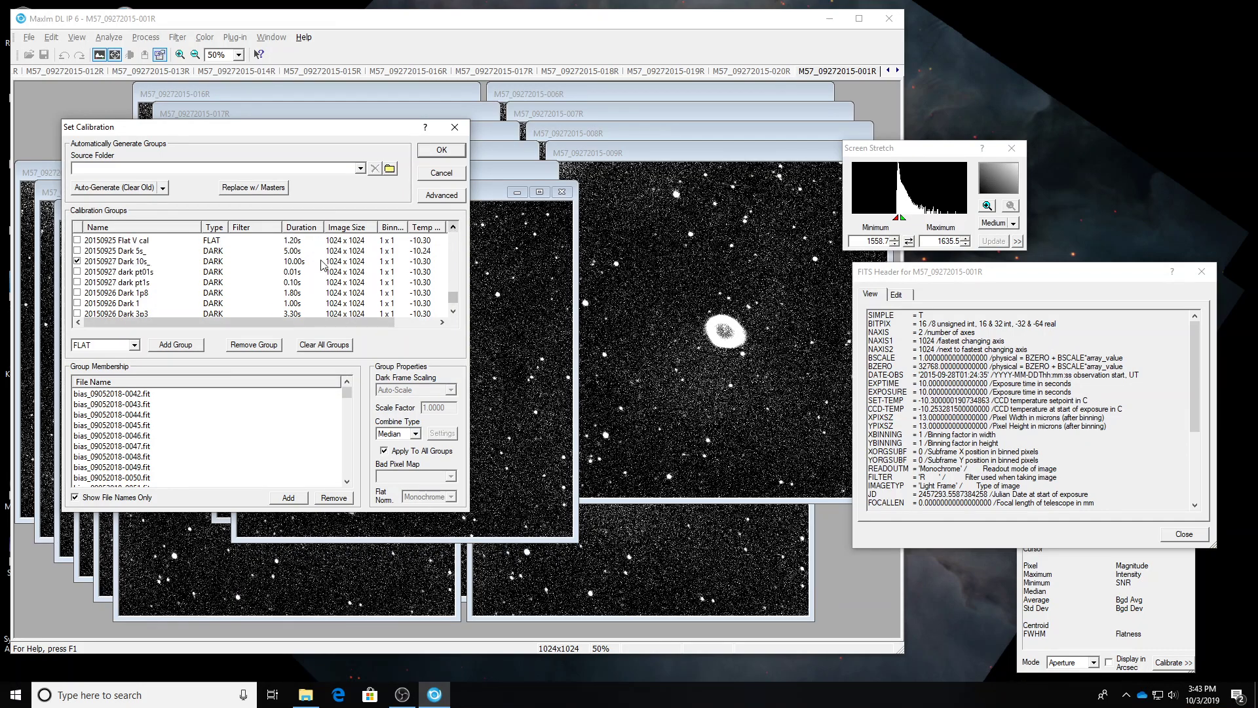
{"action": "left_click", "coordinate": [137, 262]}
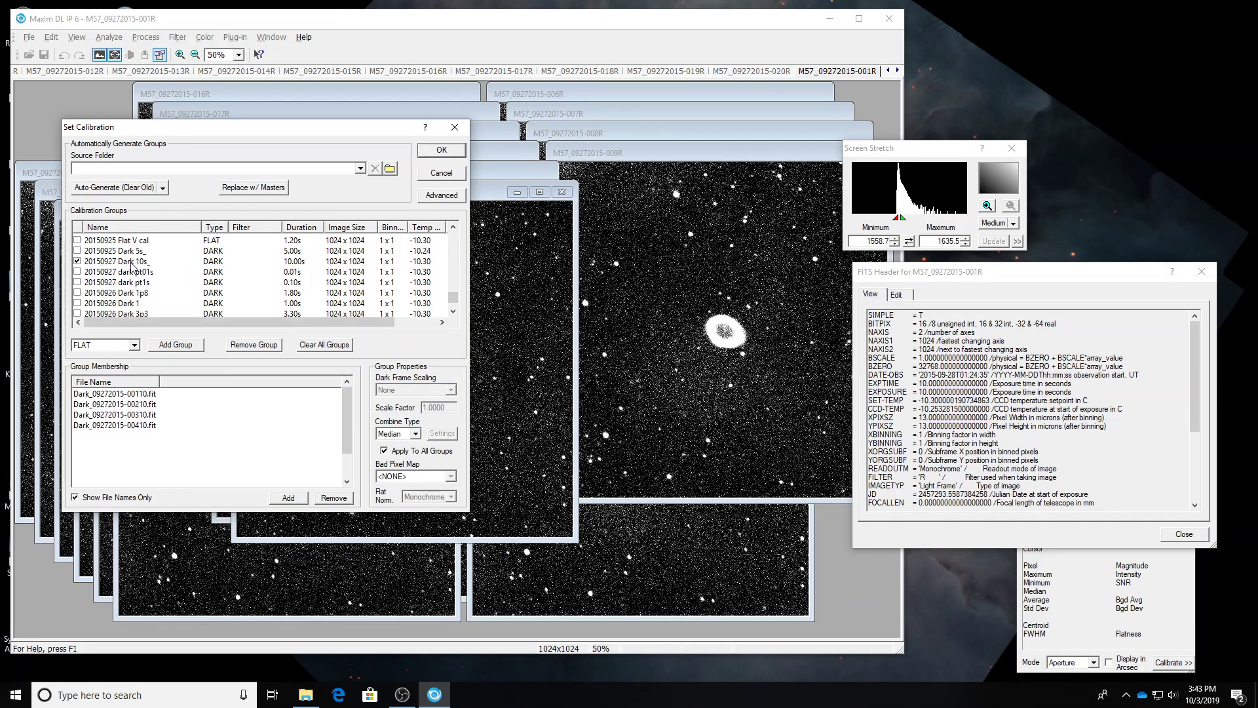
{"action": "left_click", "coordinate": [449, 152]}
Calibrate all open R images, toggling undo and redo to compare raw versus calibrated
{"action": "left_click", "coordinate": [145, 37]}
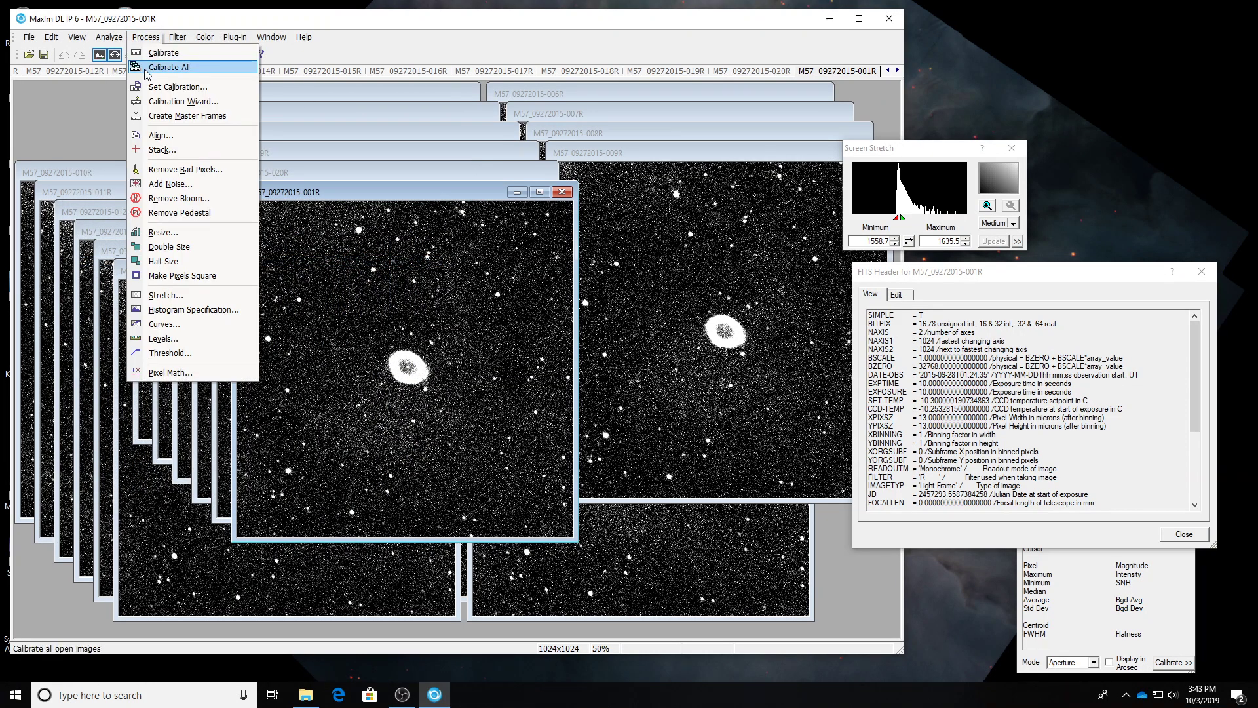
{"action": "left_click", "coordinate": [172, 64]}
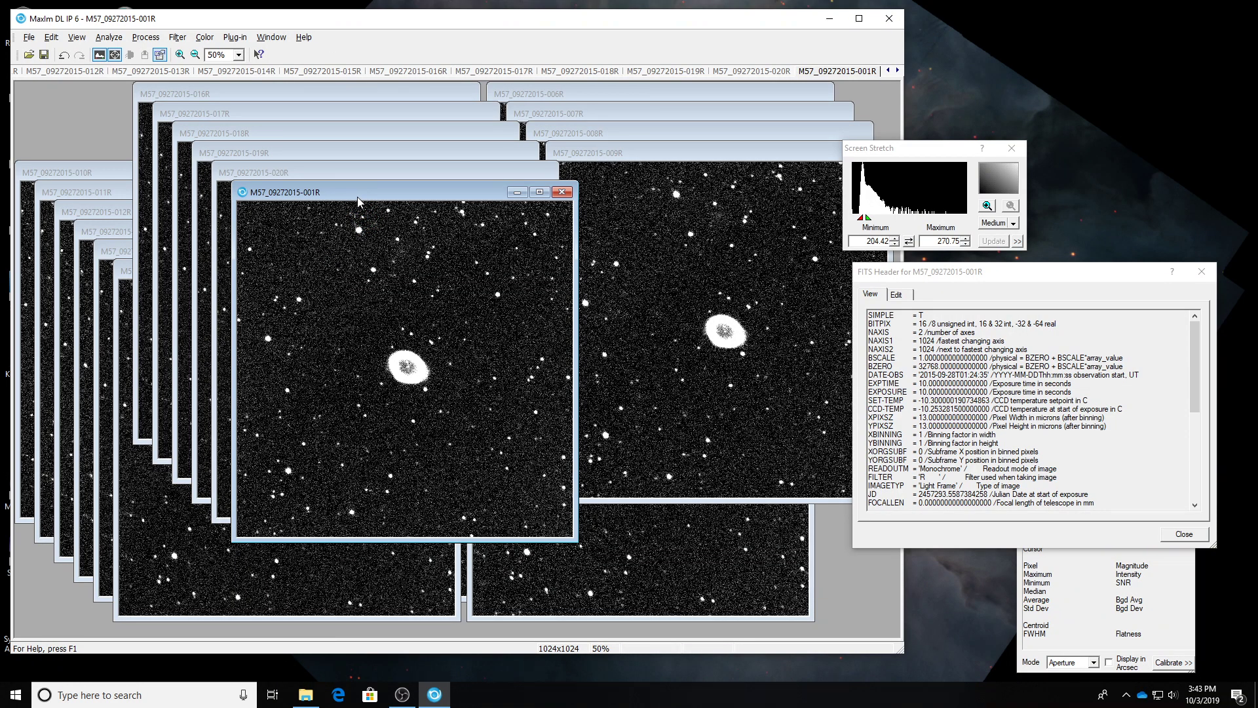
{"action": "key", "text": "ctrl+z"}
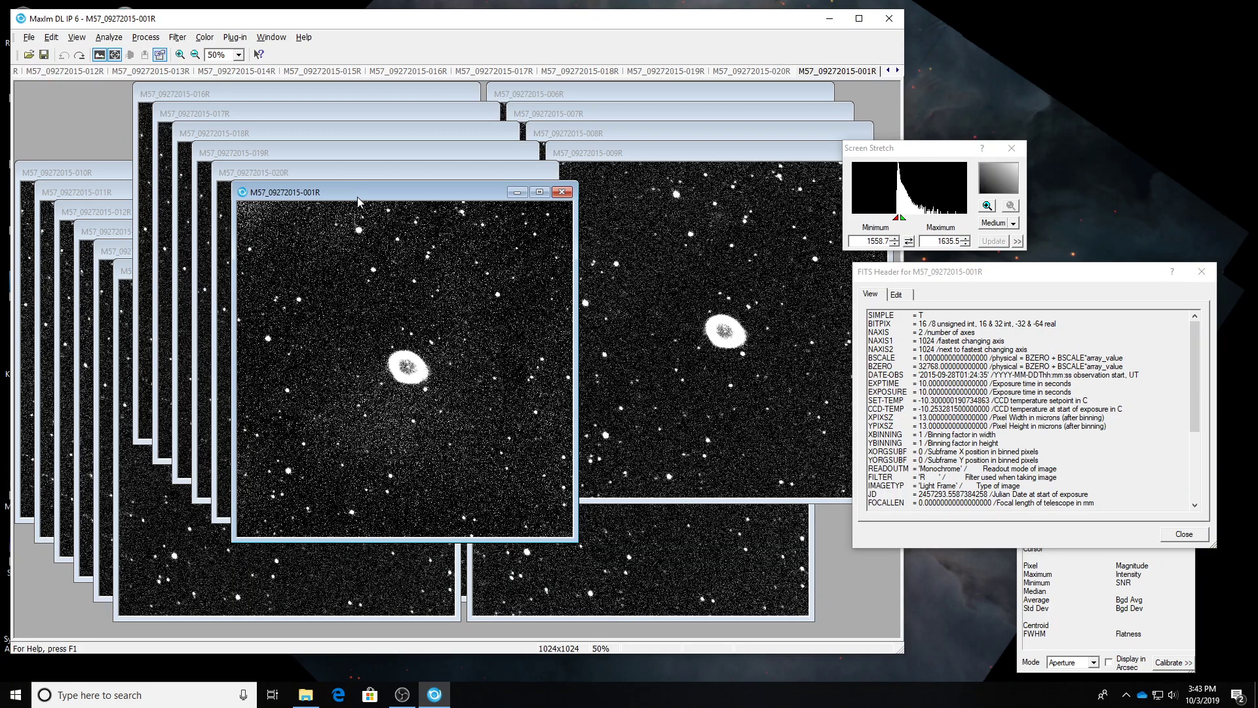
{"action": "key", "text": "ctrl+y"}
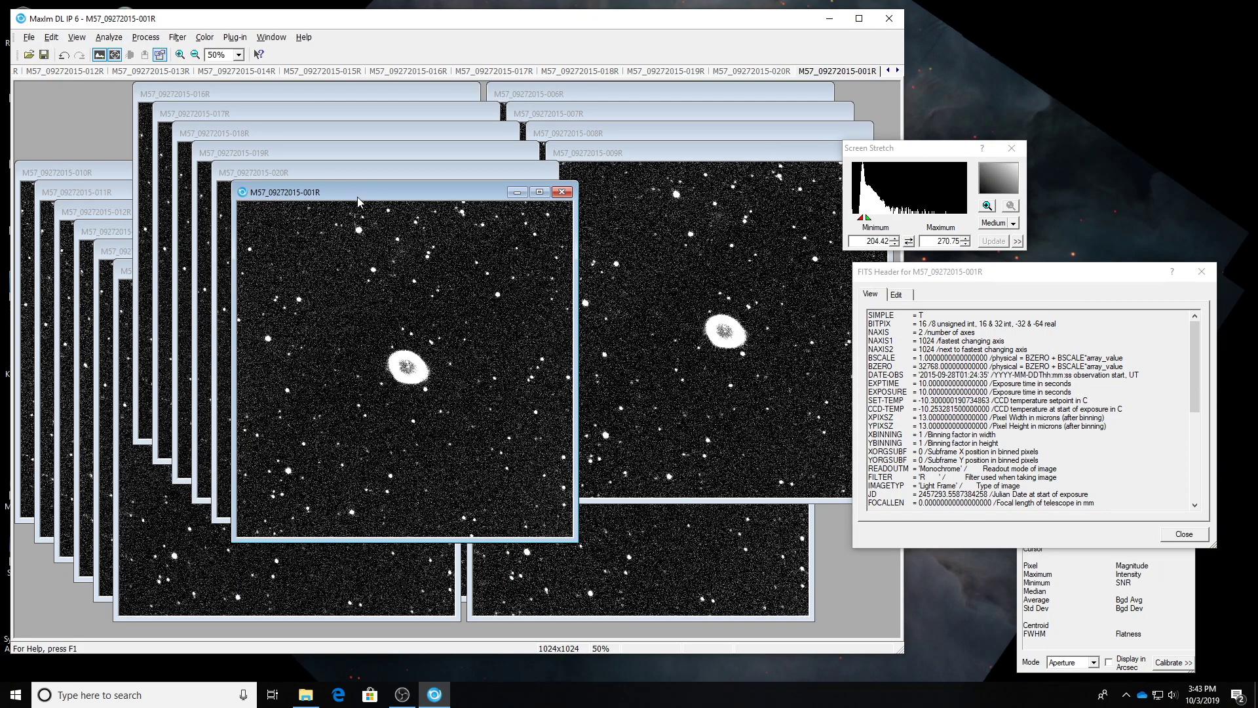
{"action": "key", "text": "ctrl+z"}
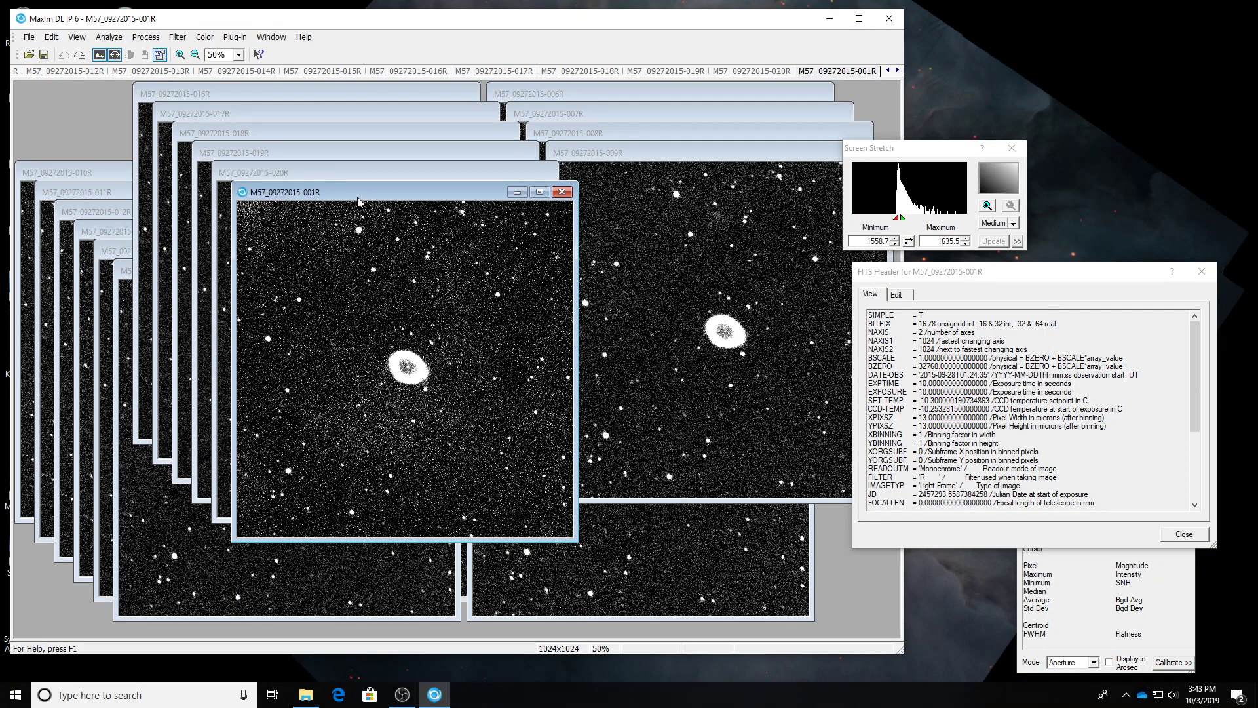
{"action": "key", "text": "ctrl+y"}
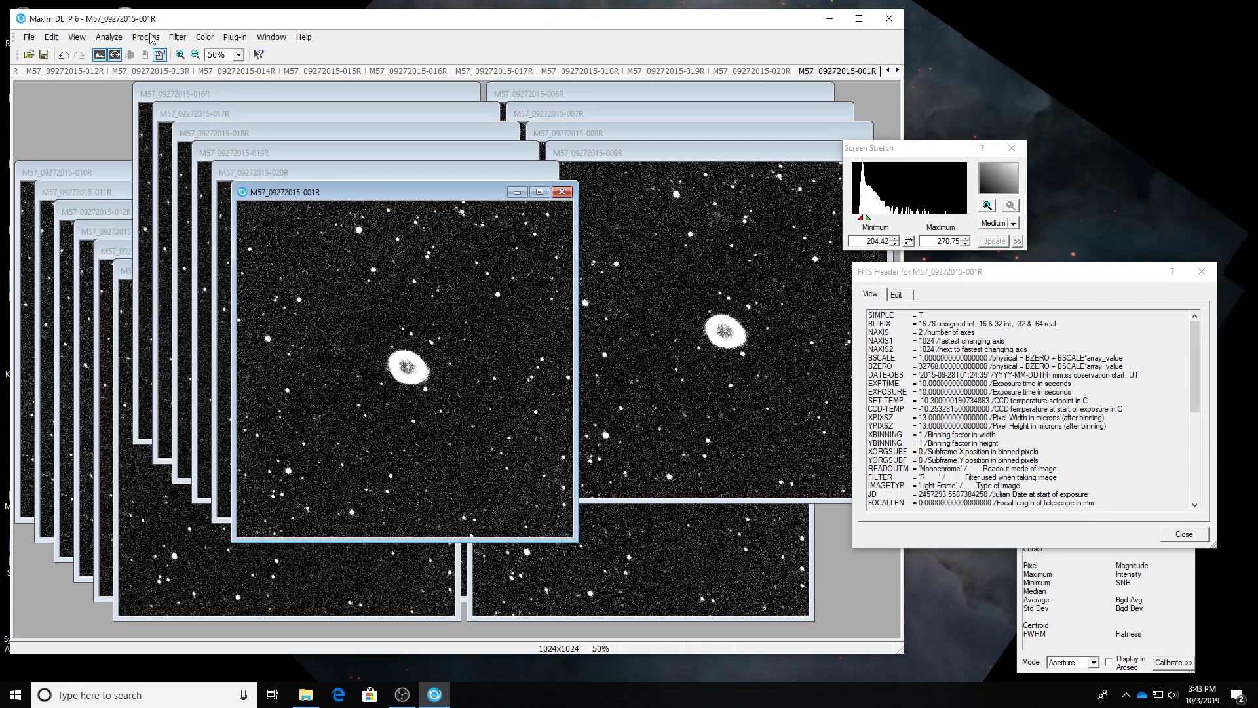
In Batch Save and Convert, select all open R images
{"action": "left_click", "coordinate": [29, 36]}
{"action": "left_click", "coordinate": [73, 192]}
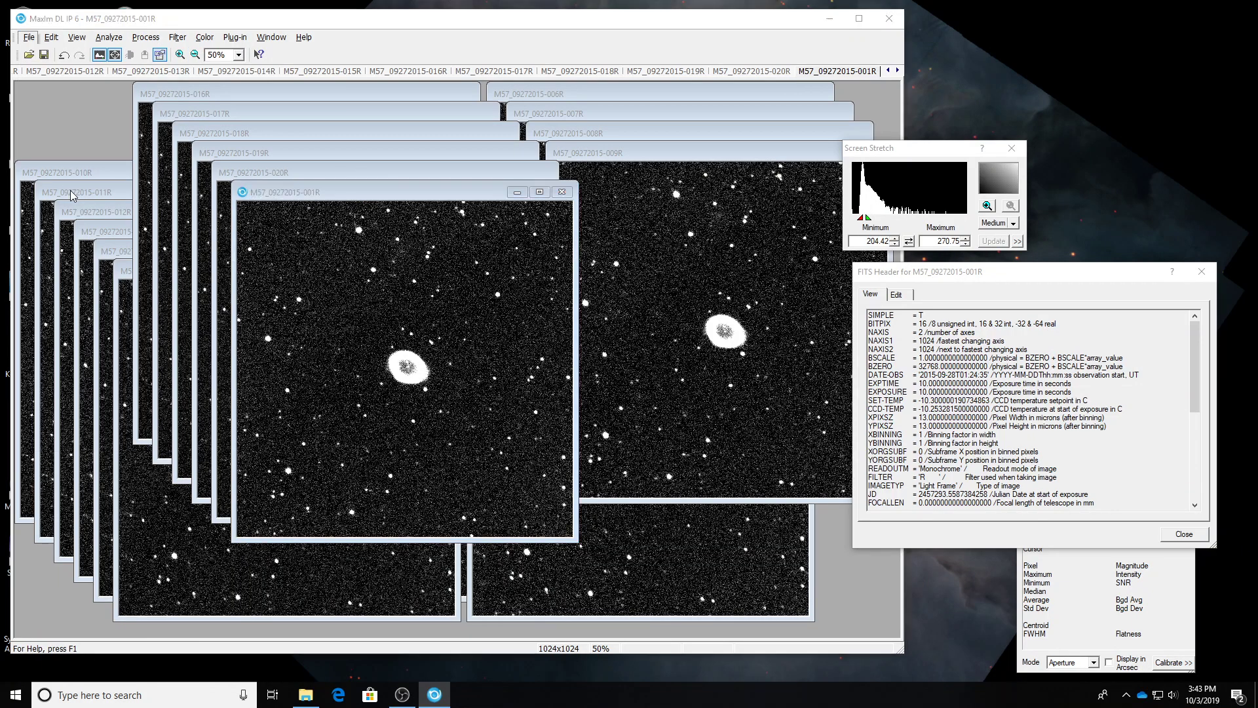
{"action": "left_click", "coordinate": [481, 371]}
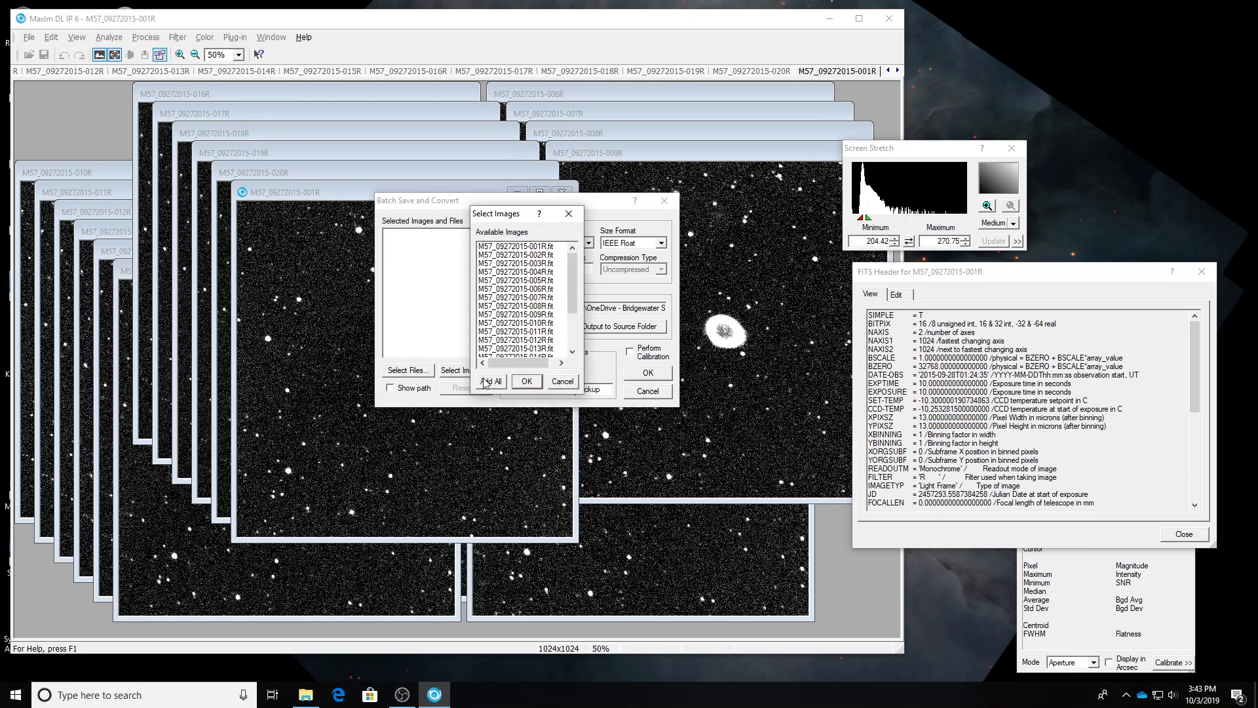
{"action": "left_click", "coordinate": [494, 387]}
{"action": "left_click", "coordinate": [528, 387]}
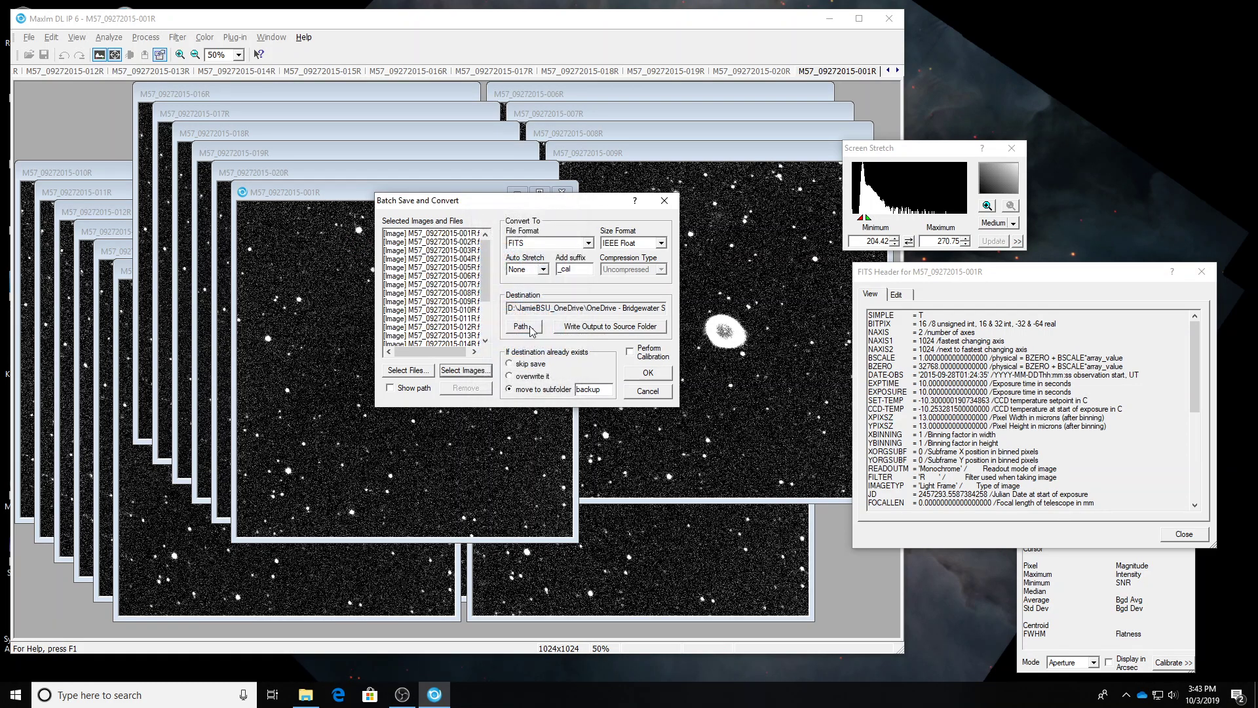
Save the R images as _cal FITS files into a new cal folder inside R
{"action": "left_click", "coordinate": [522, 326]}
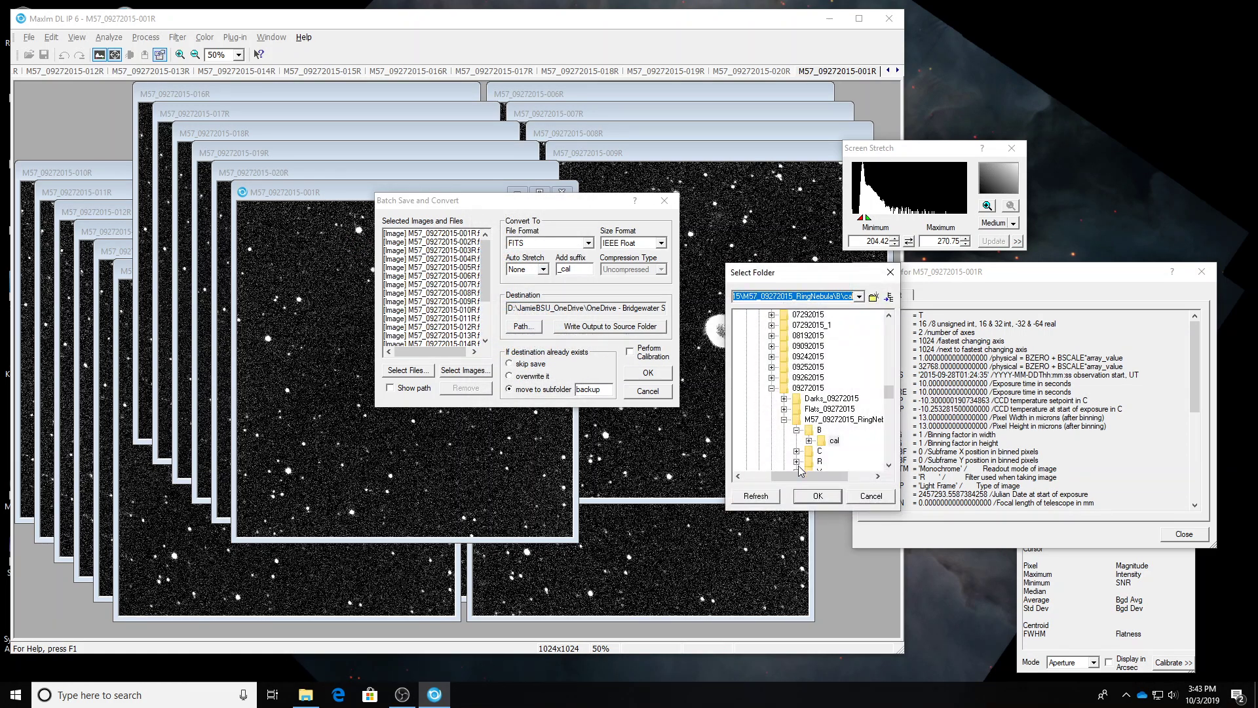
{"action": "left_click", "coordinate": [819, 461]}
{"action": "left_click", "coordinate": [873, 297]}
{"action": "key", "text": "Return"}
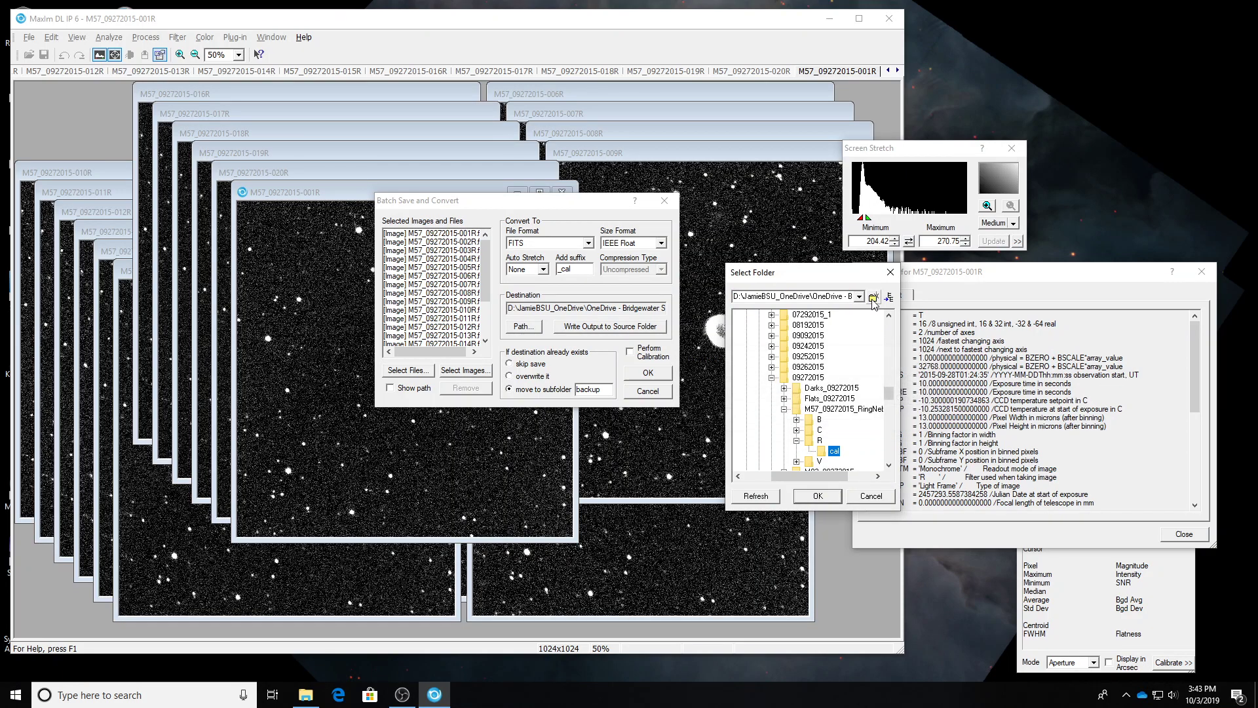
{"action": "key", "text": "Return"}
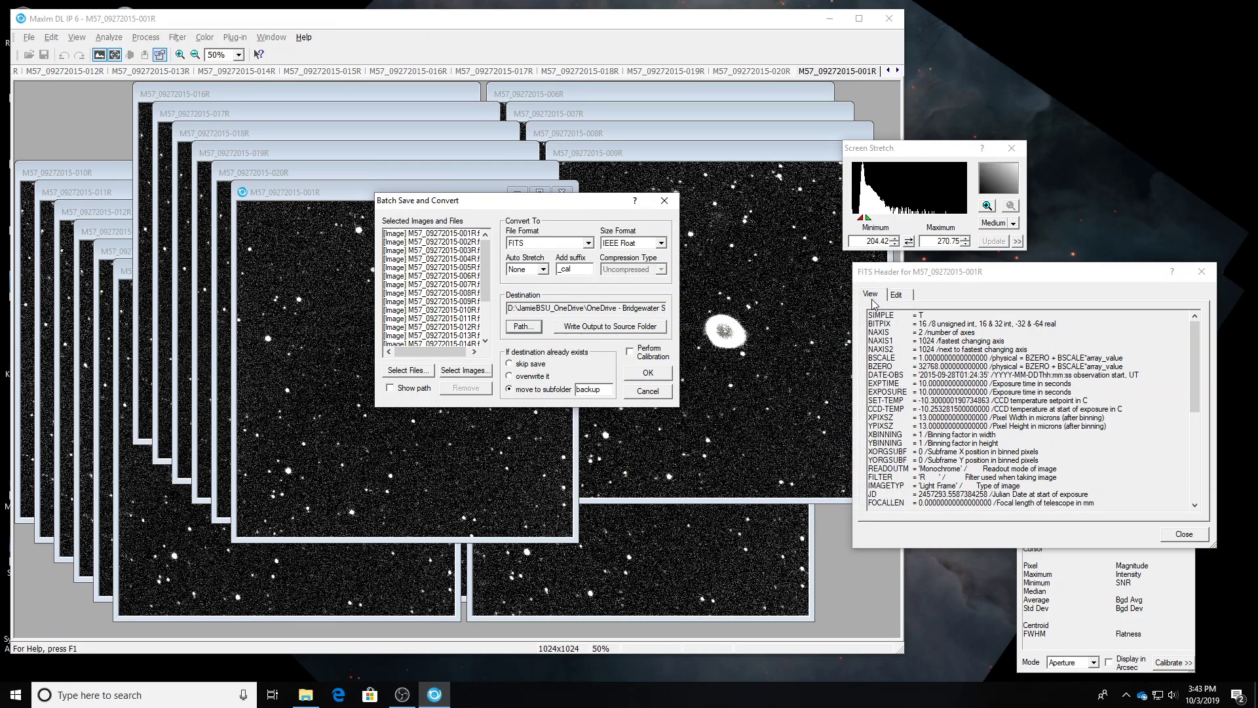
{"action": "left_click", "coordinate": [659, 374]}
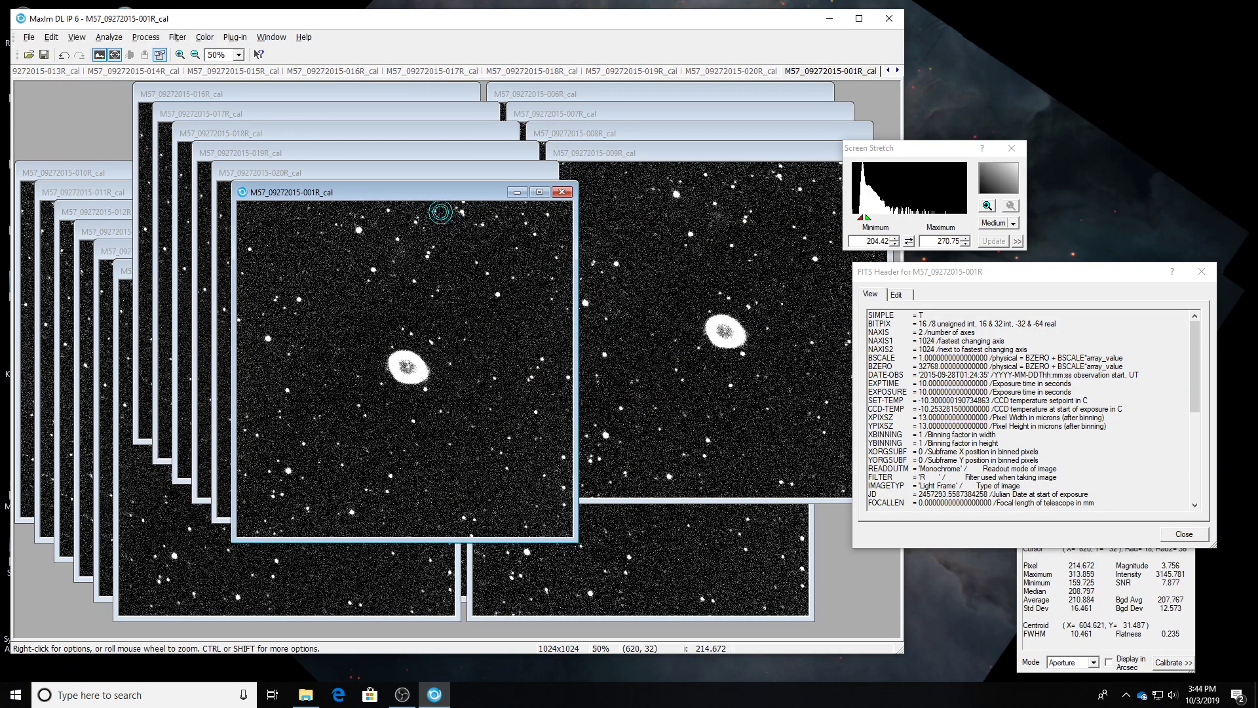
{"action": "key", "text": "alt+f"}
Close all open R images and bring File Explorer back into view
{"action": "key", "text": "l"}
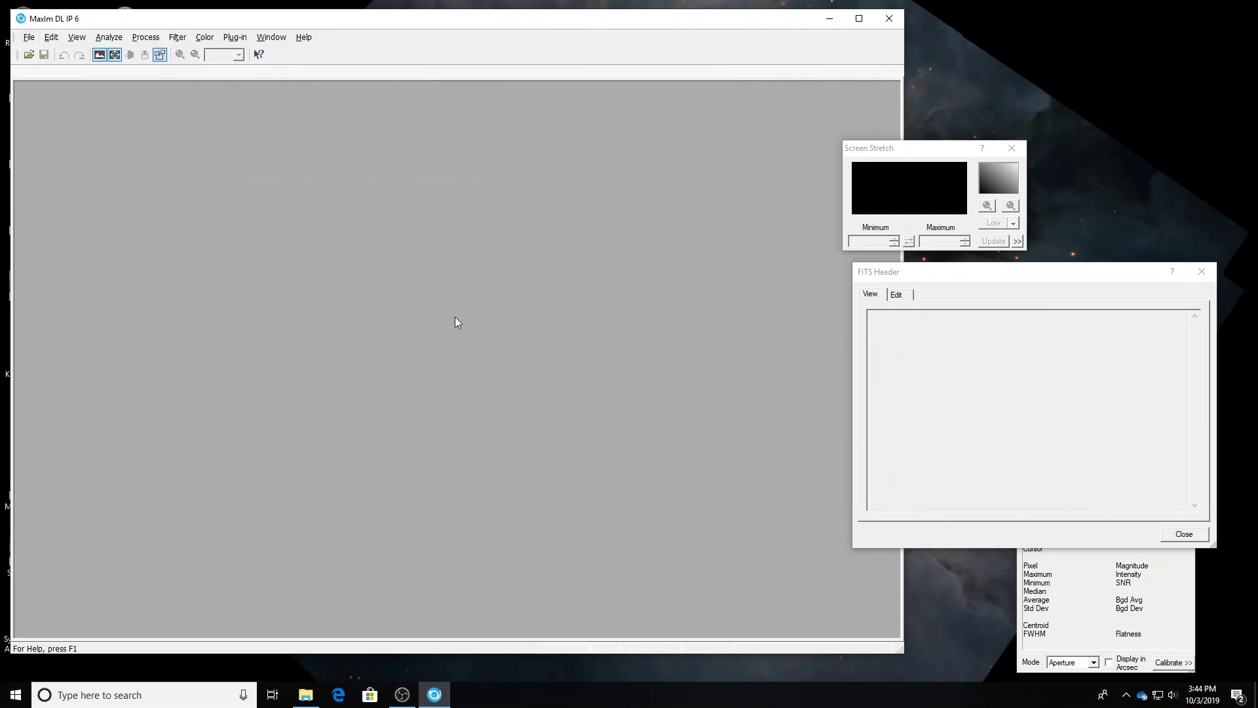
{"action": "left_click", "coordinate": [305, 694]}
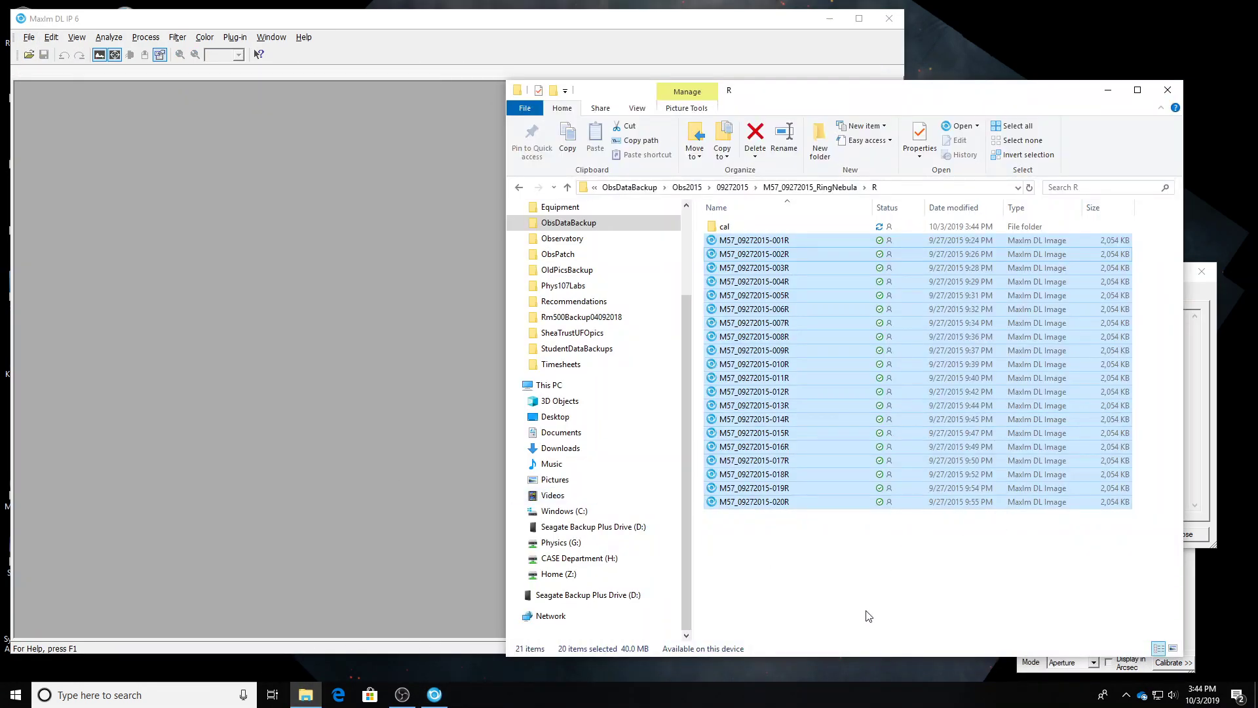
{"action": "left_click", "coordinate": [828, 566]}
Open M57's V folder and drag all 20 V-filter frames into MaxIm DL
{"action": "left_click", "coordinate": [812, 187]}
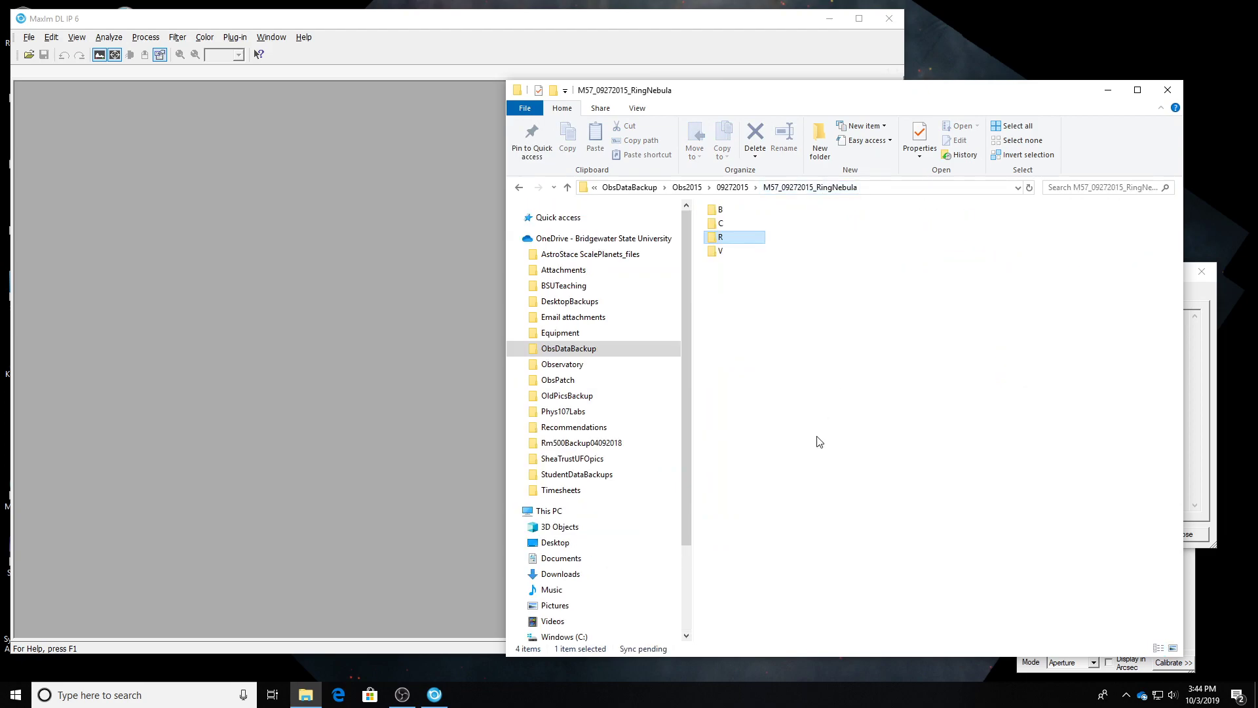
{"action": "double_click", "coordinate": [715, 251]}
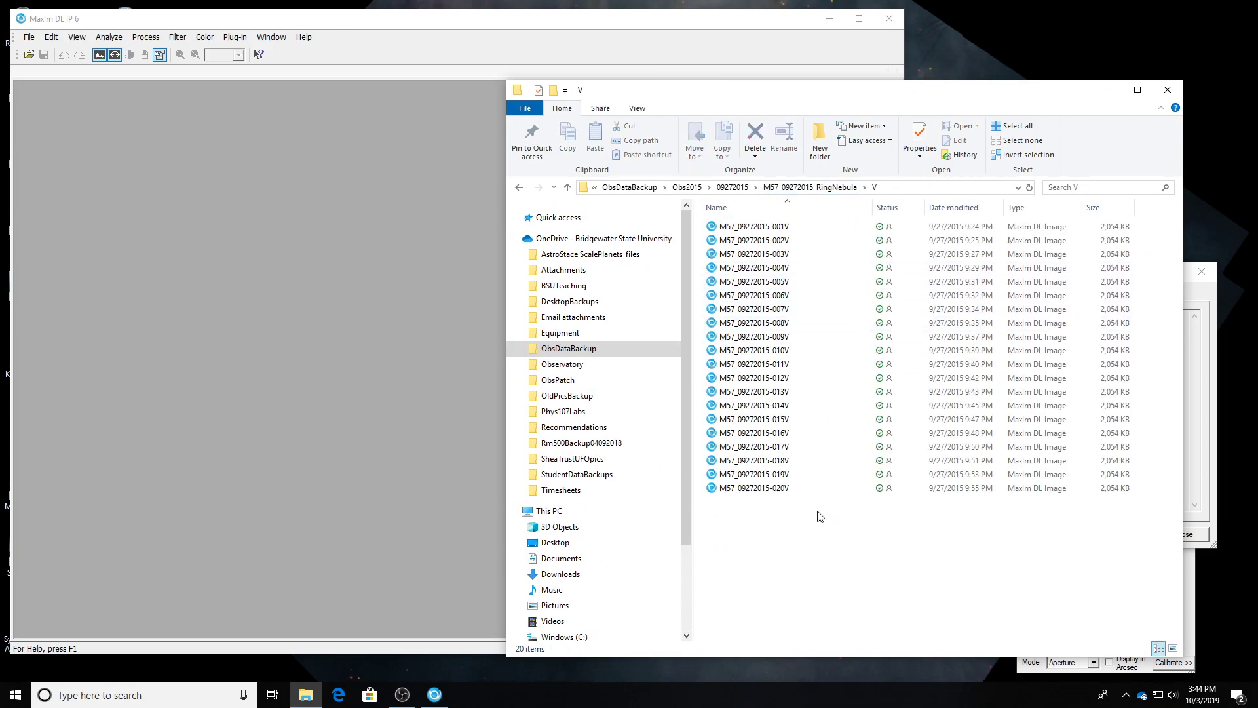
{"action": "left_click_drag", "start_coordinate": [807, 522], "coordinate": [762, 229]}
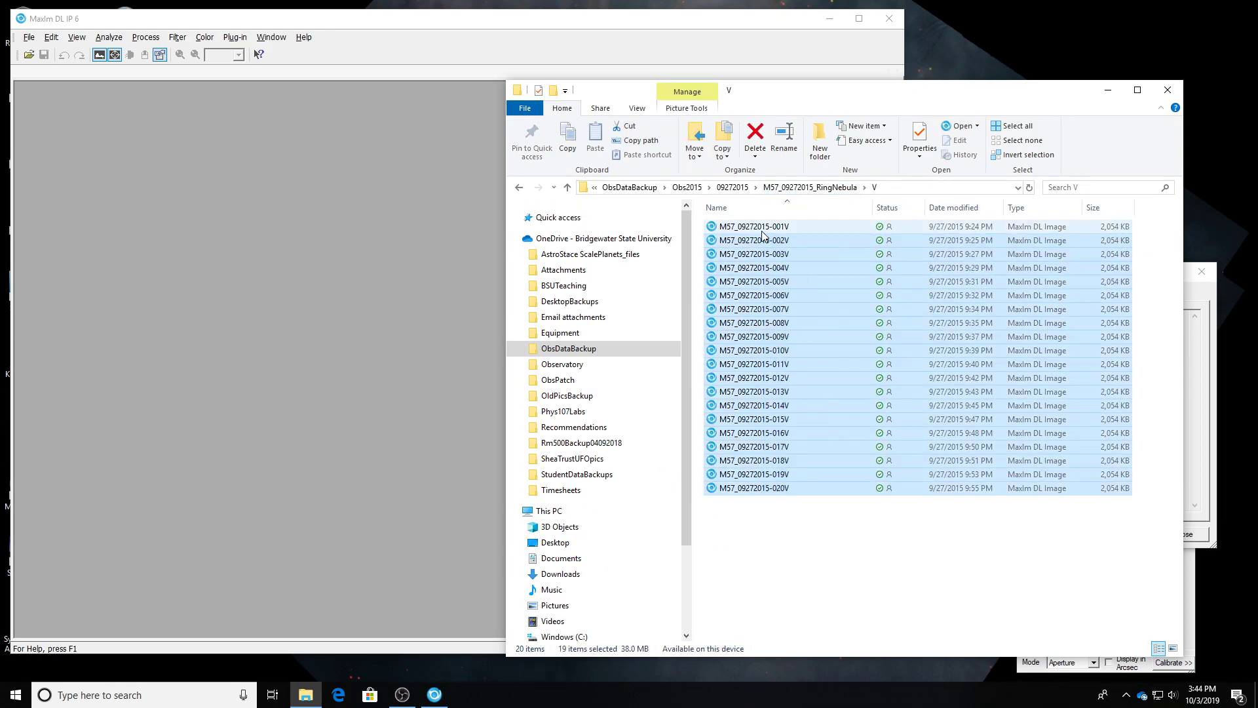
{"action": "left_click", "coordinate": [775, 557]}
{"action": "left_click_drag", "start_coordinate": [773, 569], "coordinate": [730, 213]}
{"action": "left_click_drag", "start_coordinate": [734, 226], "coordinate": [277, 309]}
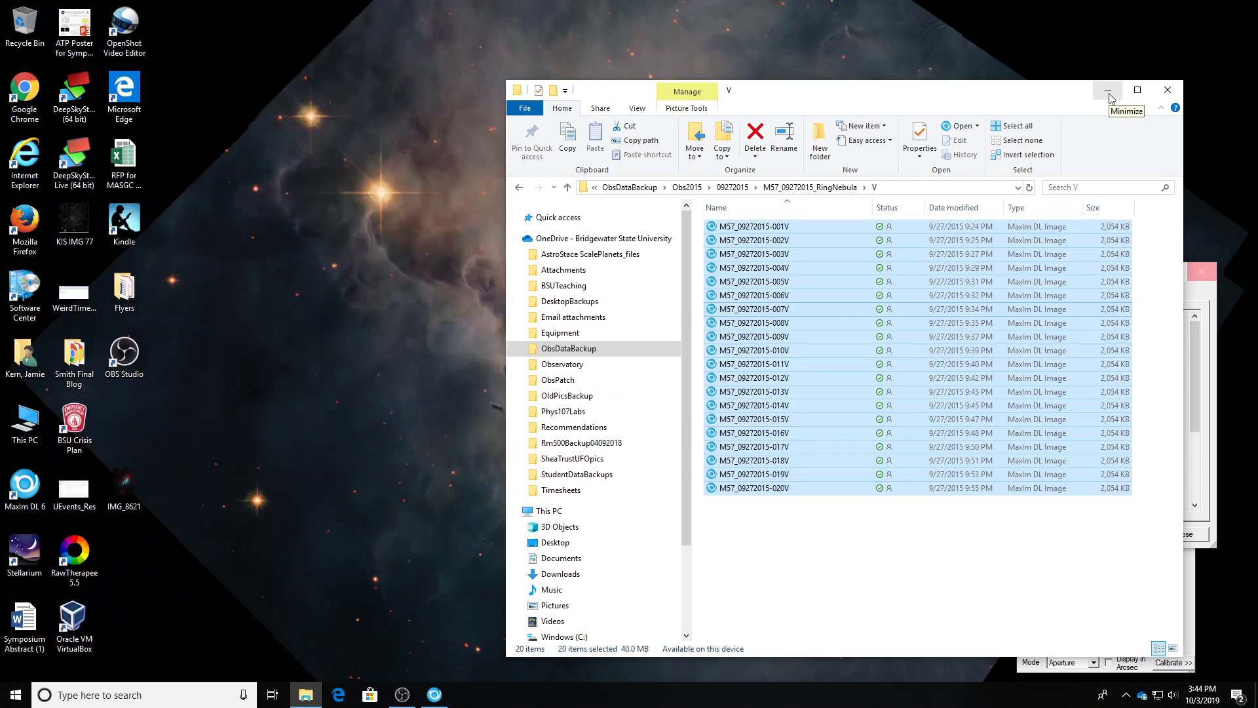
Set calibration to use the Flat V cal group and the 20150927 Dark 10s darks
{"action": "left_click", "coordinate": [1108, 92]}
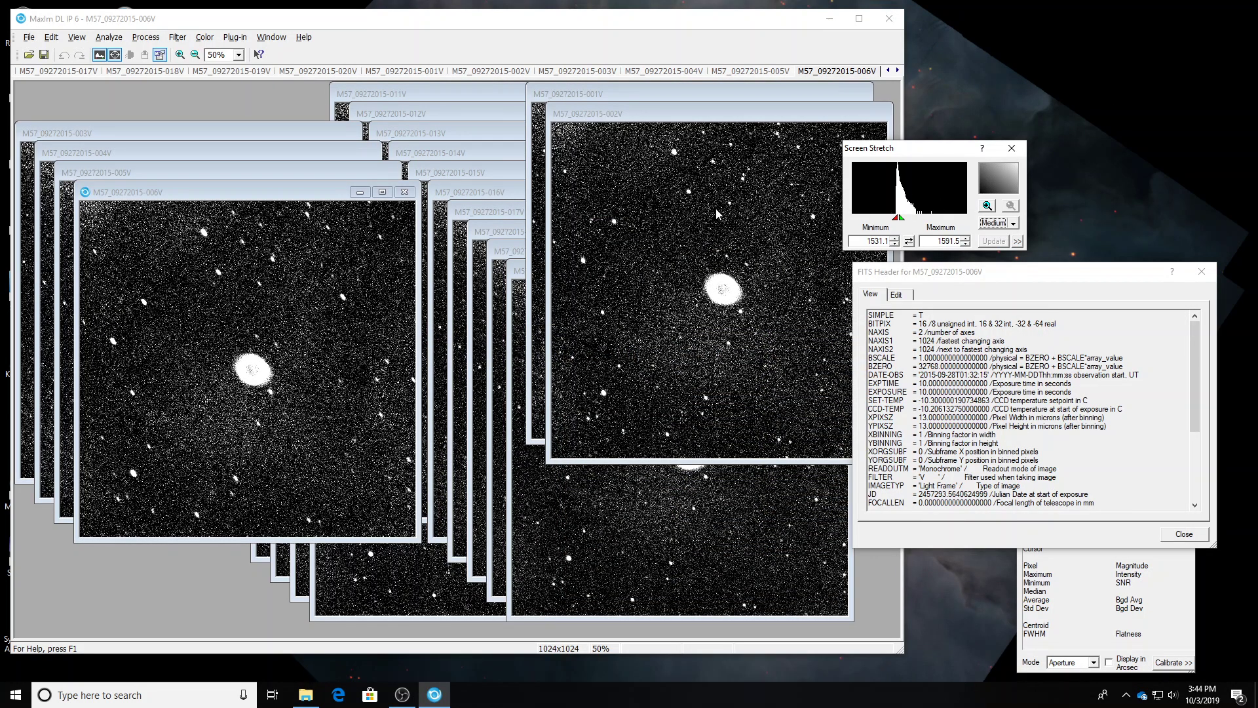
{"action": "left_click", "coordinate": [145, 37]}
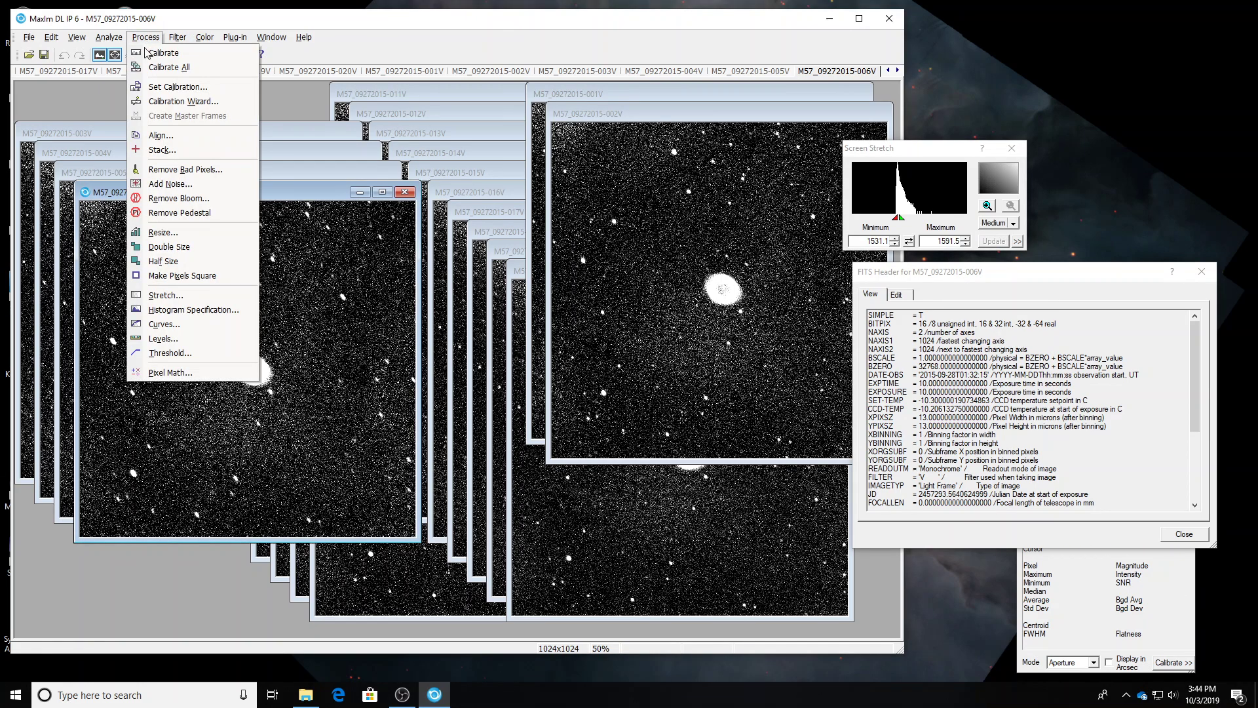
{"action": "left_click", "coordinate": [158, 88]}
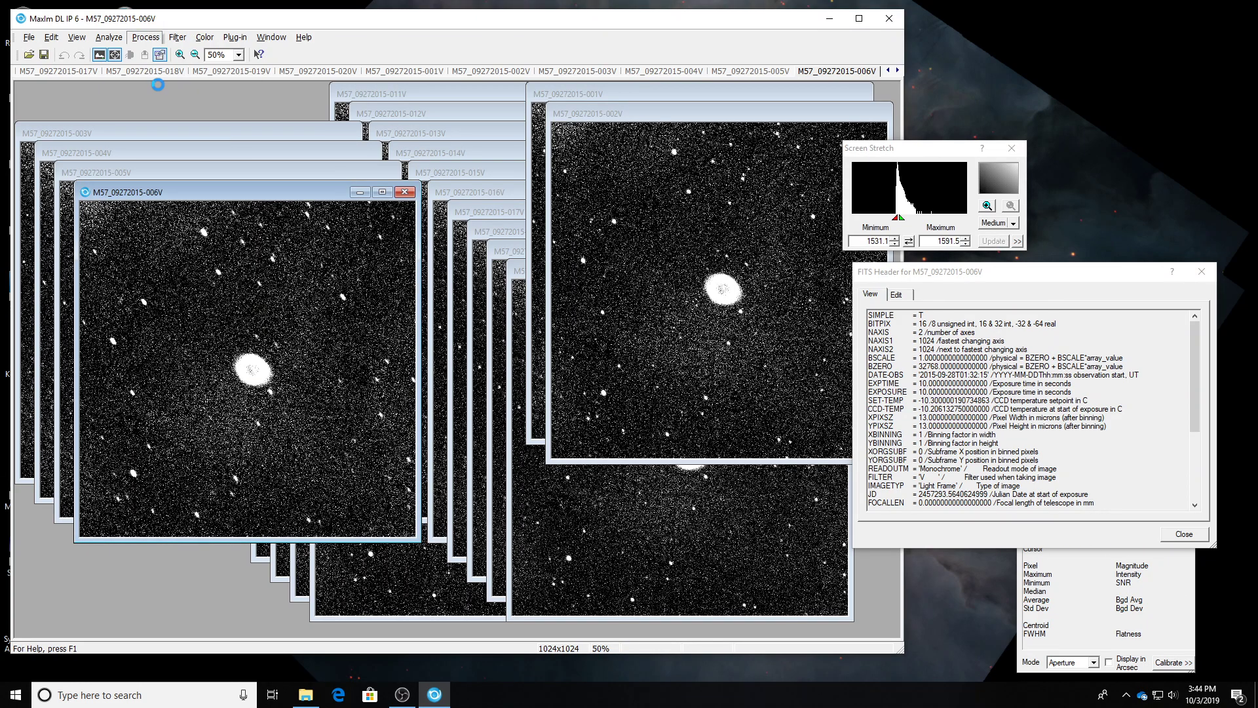
{"action": "left_click_drag", "start_coordinate": [453, 240], "coordinate": [454, 300]}
{"action": "left_click", "coordinate": [76, 293]}
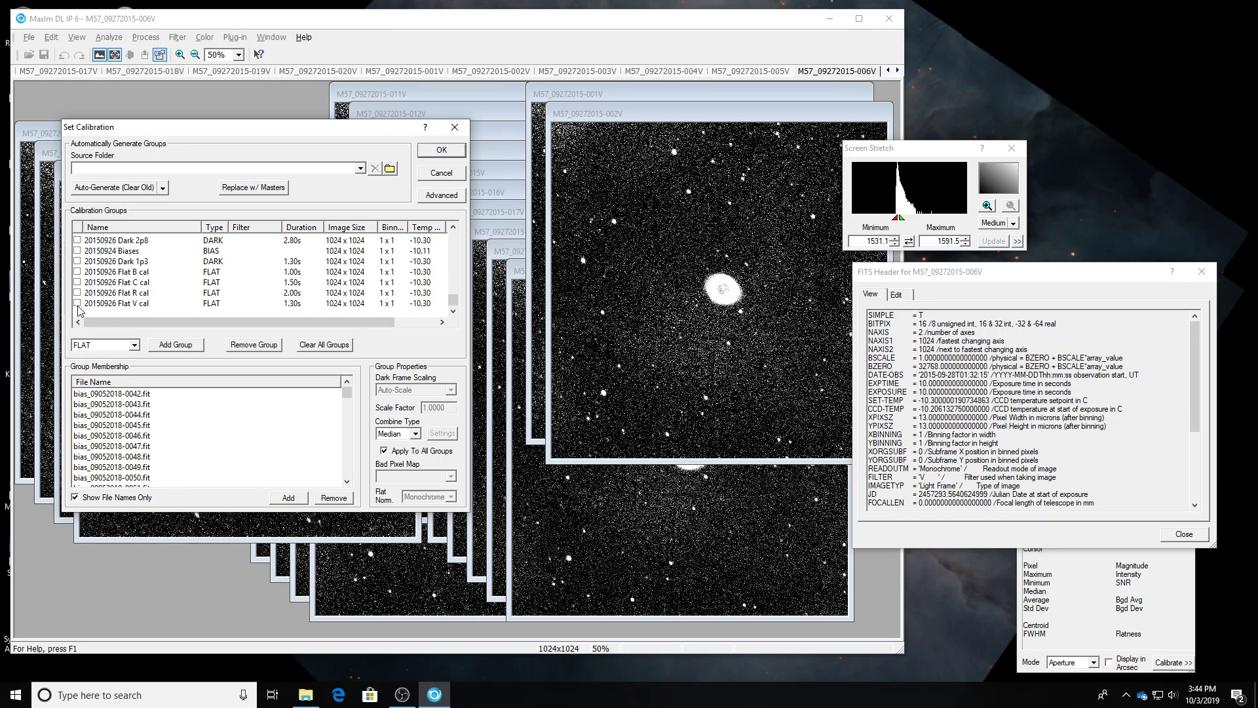
{"action": "left_click", "coordinate": [453, 245]}
{"action": "left_click", "coordinate": [141, 252]}
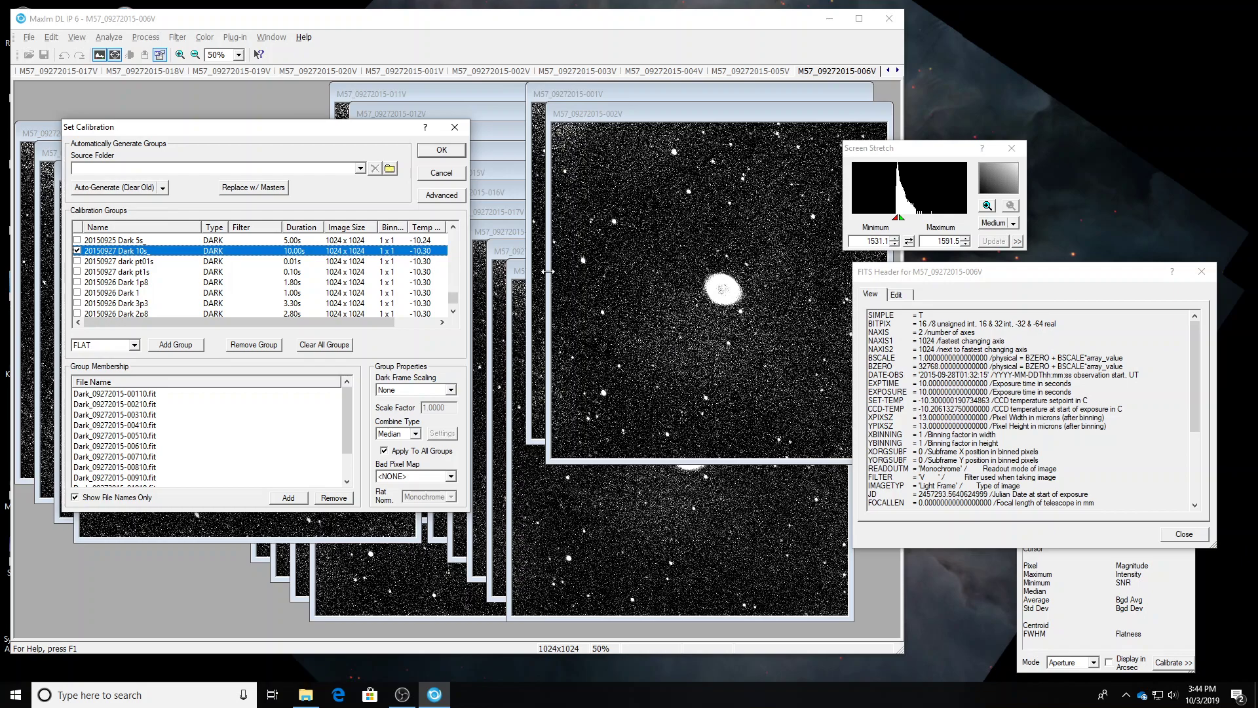
{"action": "left_click", "coordinate": [443, 152]}
Calibrate all open V images, then bring 002V forward and undo to compare
{"action": "left_click", "coordinate": [145, 38]}
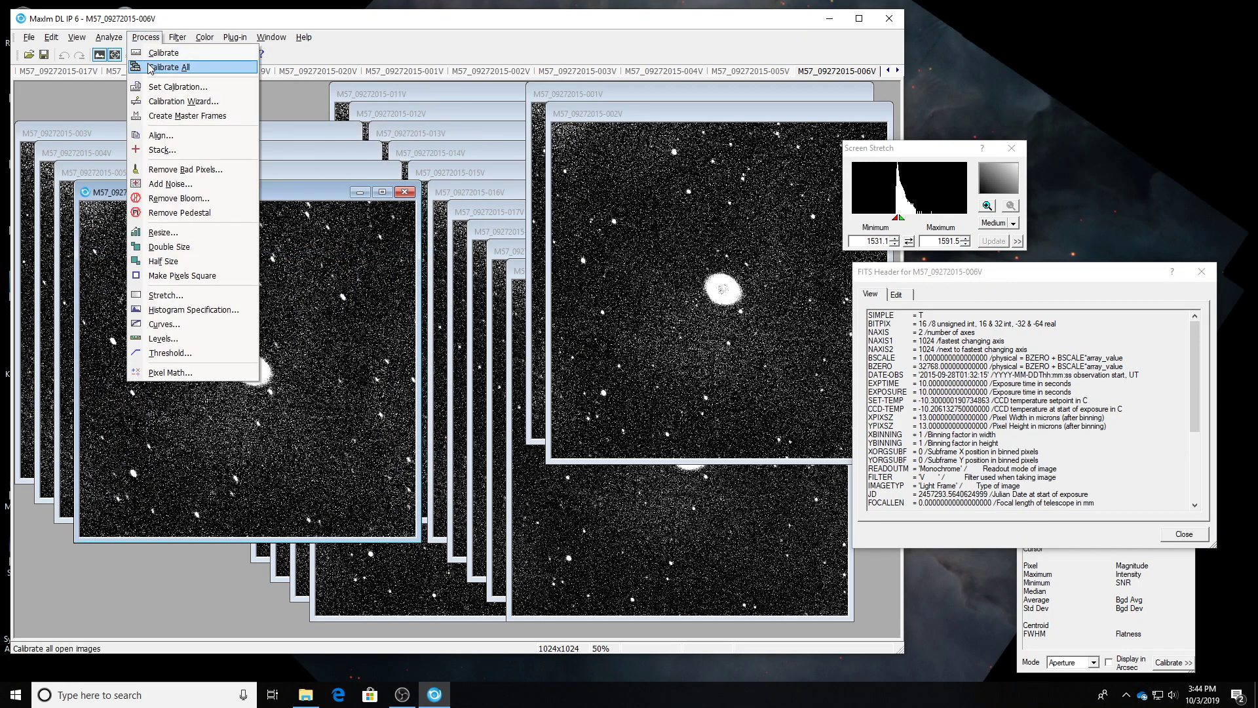
{"action": "left_click", "coordinate": [152, 67]}
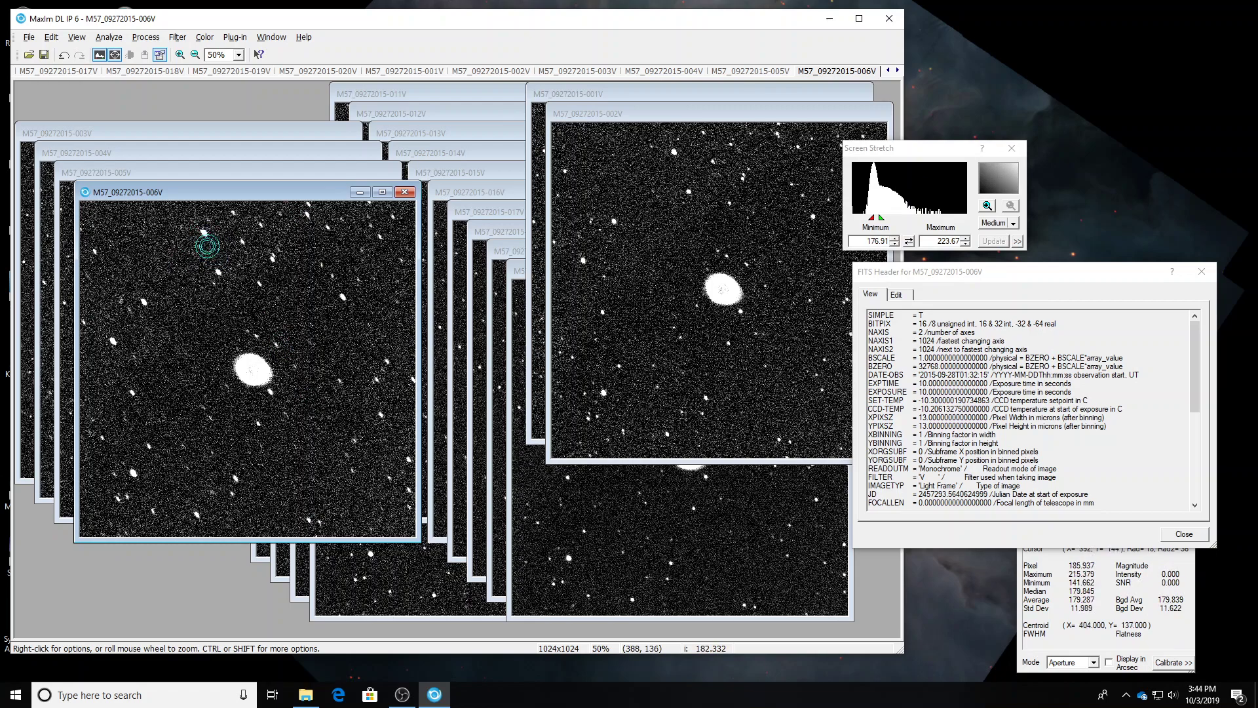
{"action": "left_click_drag", "start_coordinate": [587, 117], "coordinate": [284, 152]}
{"action": "key", "text": "ctrl+z"}
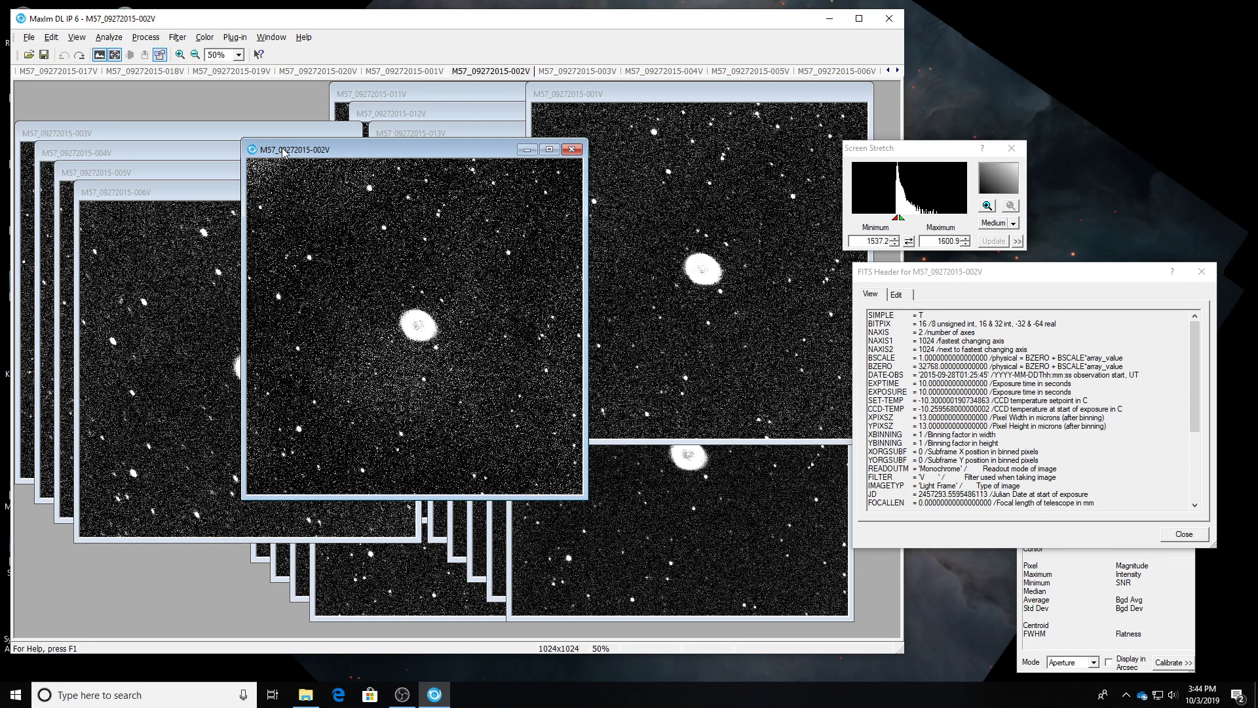
Reapply the calibration and add all open V images in Batch Save and Convert
{"action": "key", "text": "ctrl+y"}
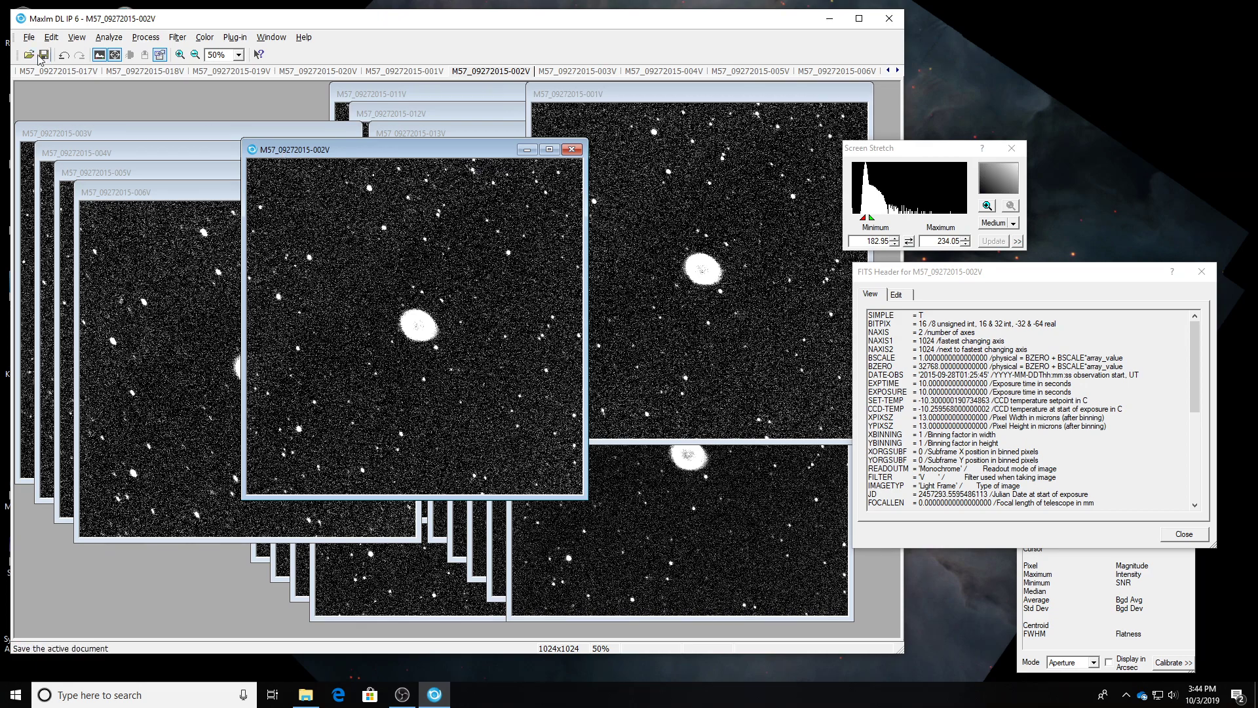
{"action": "left_click", "coordinate": [28, 37]}
{"action": "left_click", "coordinate": [58, 194]}
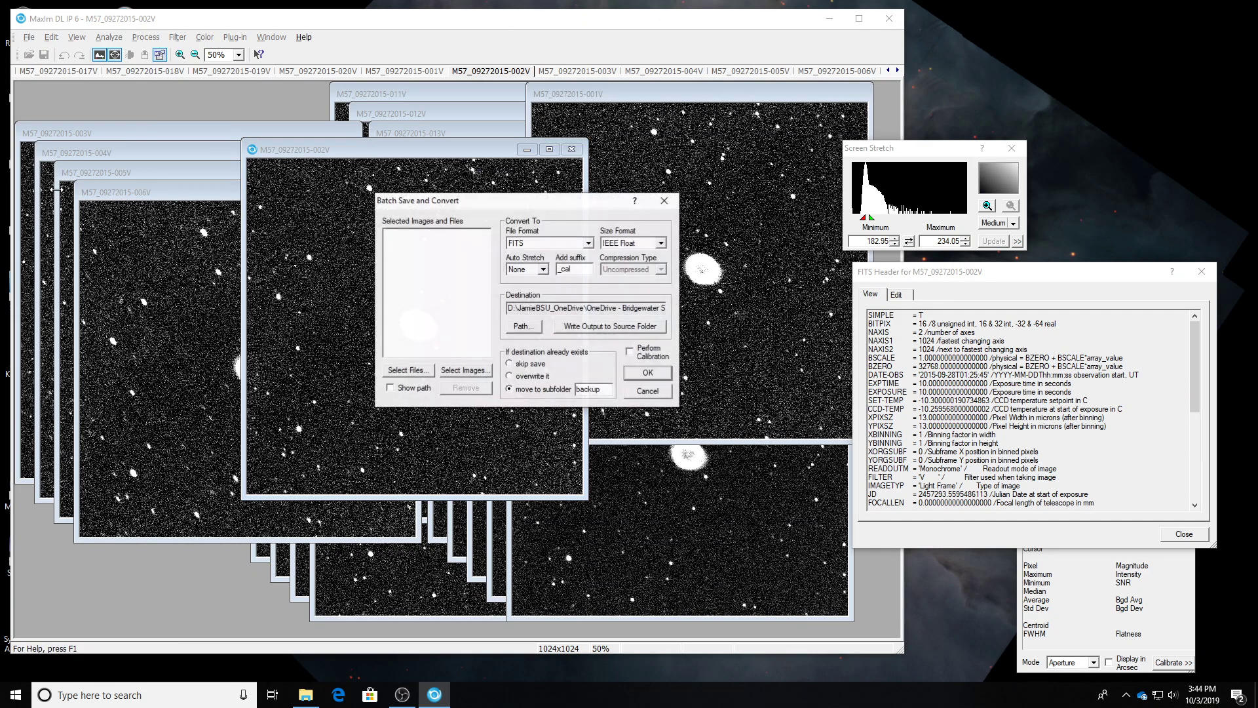
{"action": "left_click", "coordinate": [473, 371]}
{"action": "left_click", "coordinate": [488, 380]}
{"action": "left_click", "coordinate": [525, 381]}
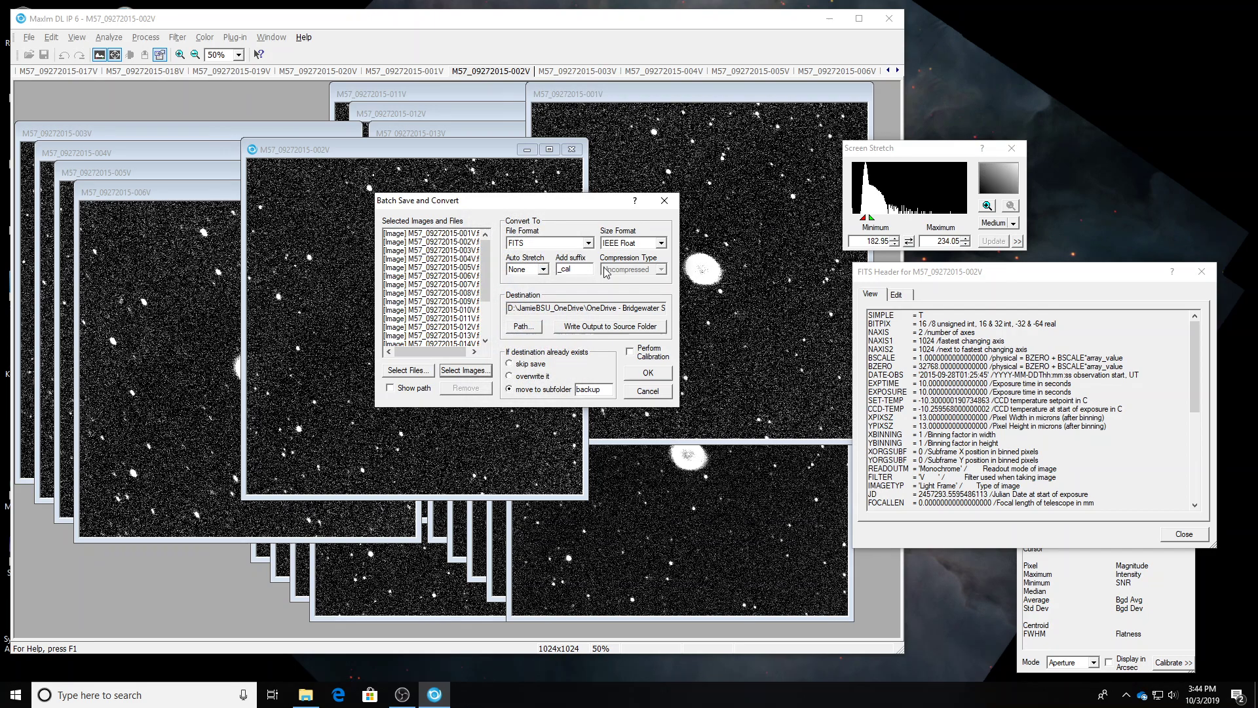
Save them as _cal FITS into a new cal folder inside V, then close all image windows
{"action": "left_click", "coordinate": [528, 327]}
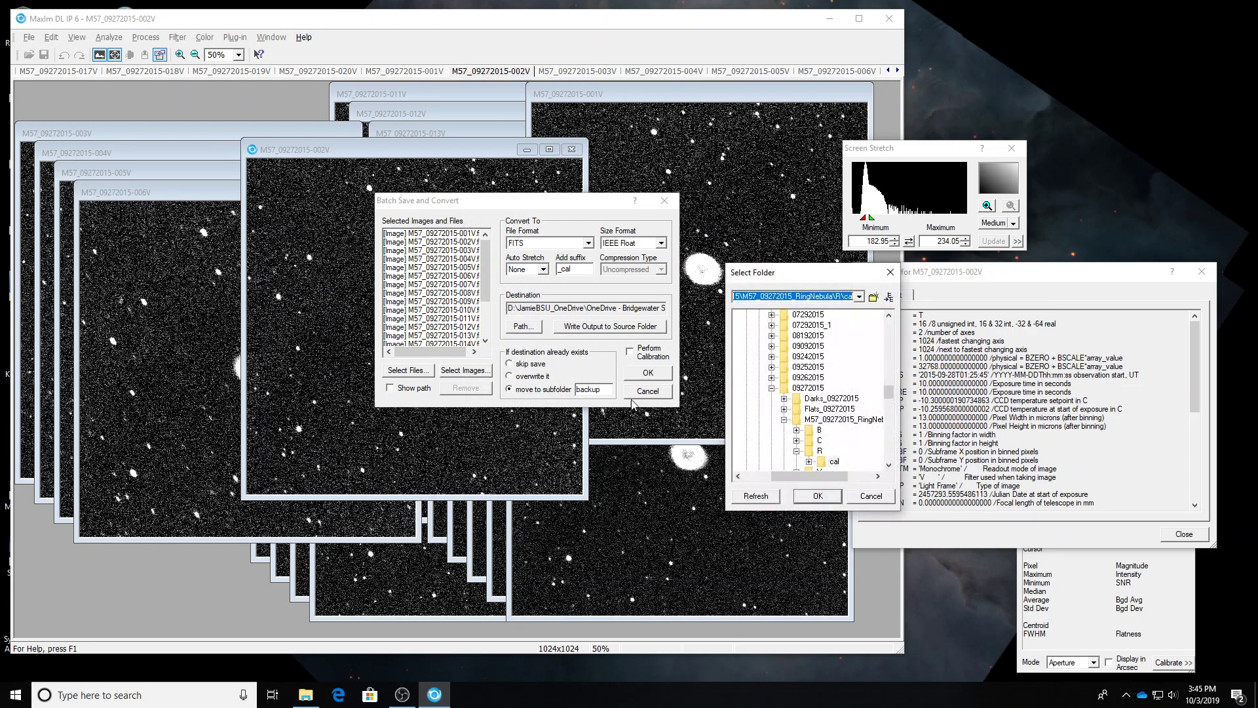
{"action": "scroll", "coordinate": [808, 451], "scroll_direction": "down", "scroll_amount": 1}
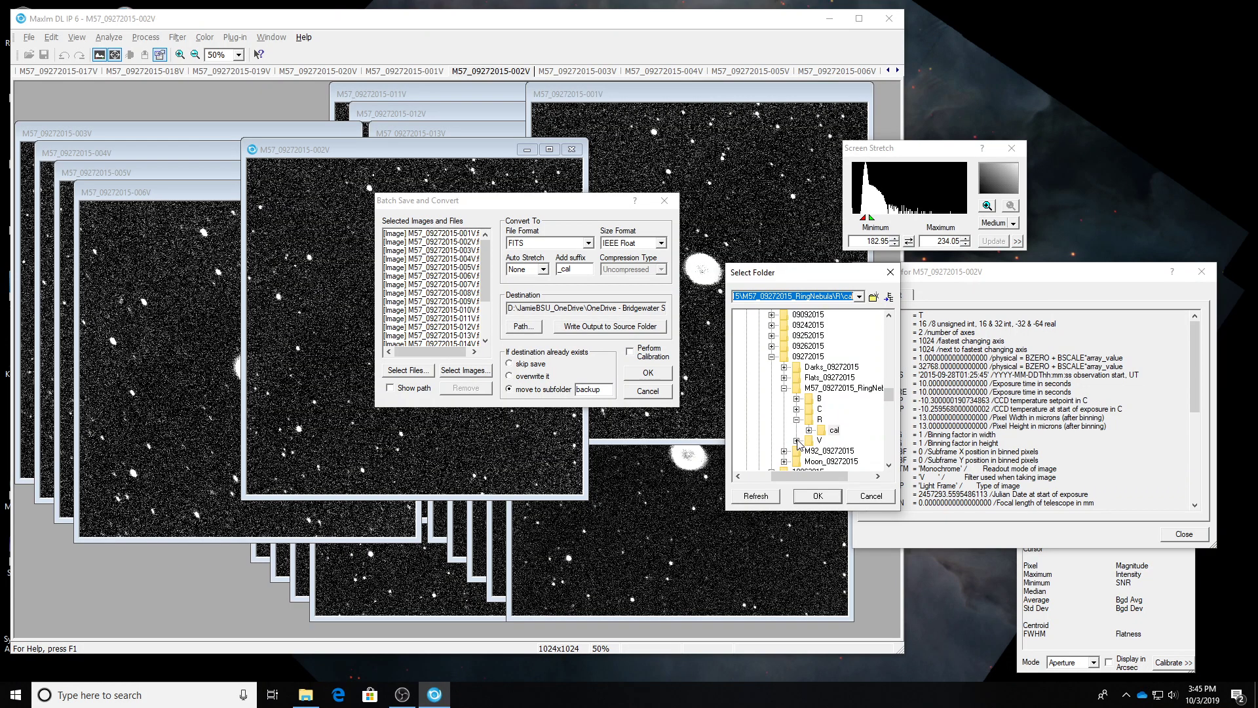
{"action": "left_click", "coordinate": [815, 440]}
{"action": "left_click", "coordinate": [873, 298]}
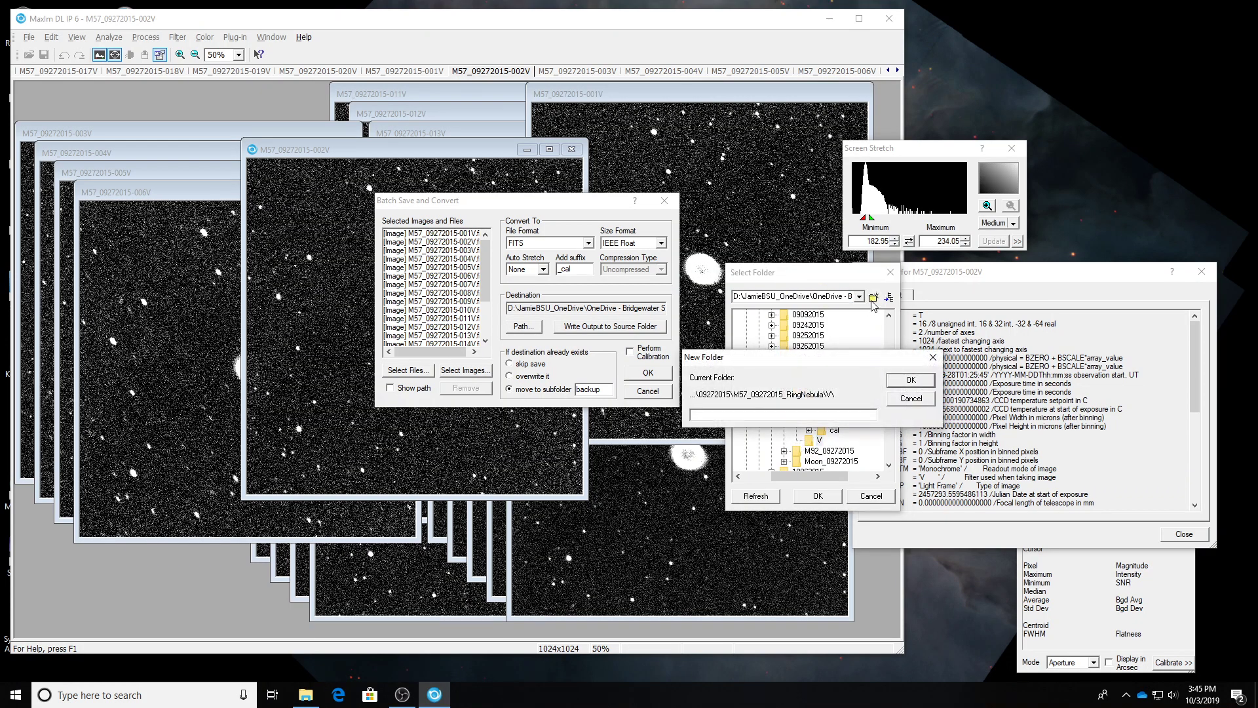
{"action": "key", "text": "Escape"}
{"action": "key", "text": "Escape"}
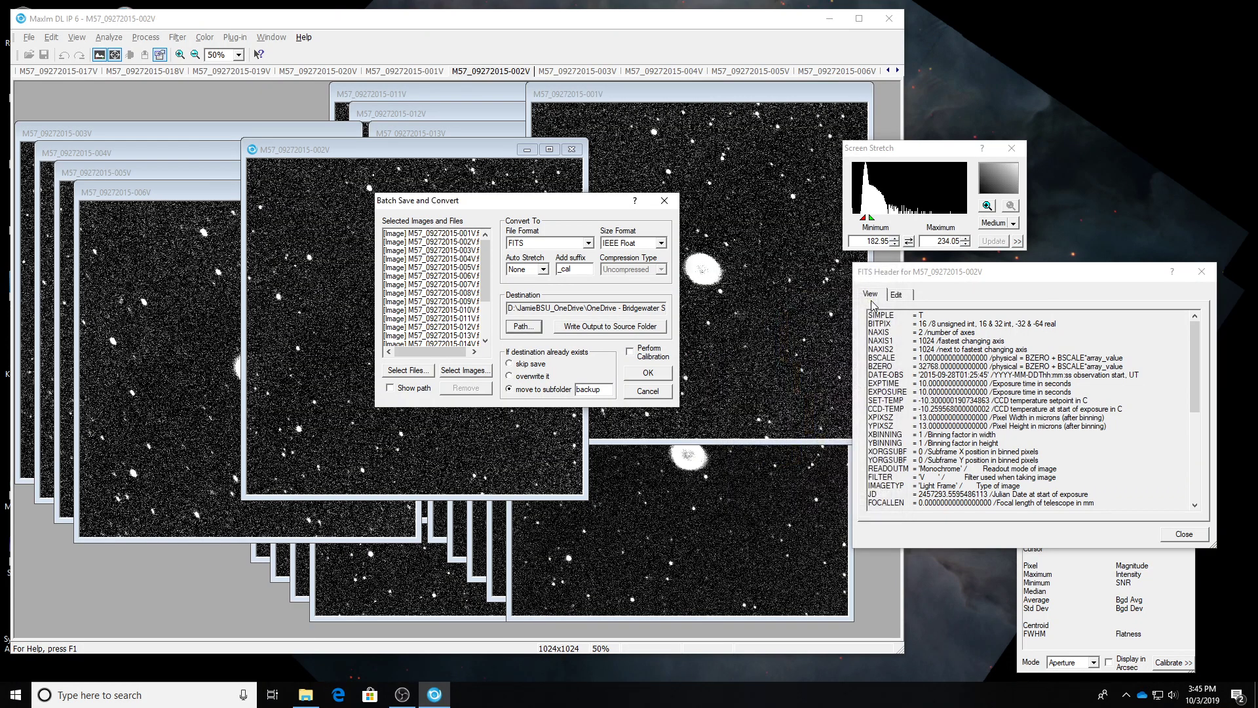
{"action": "left_click", "coordinate": [644, 373]}
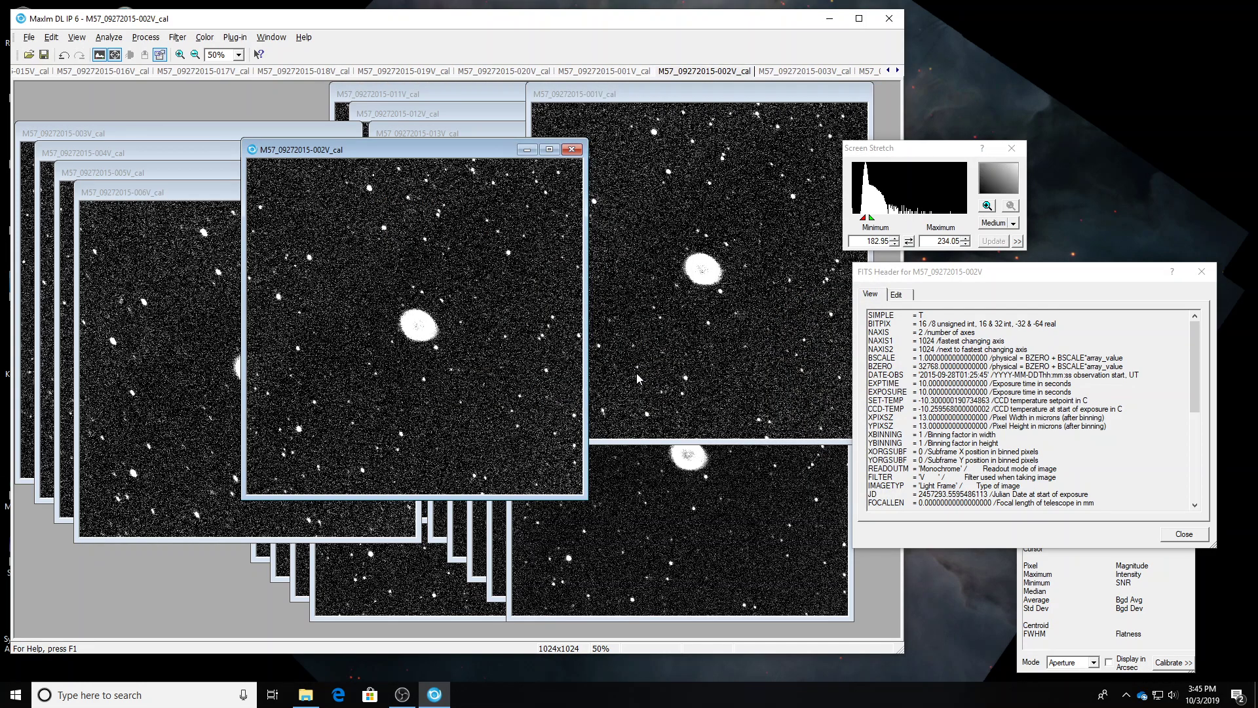
{"action": "key", "text": "ctrl+F4"}
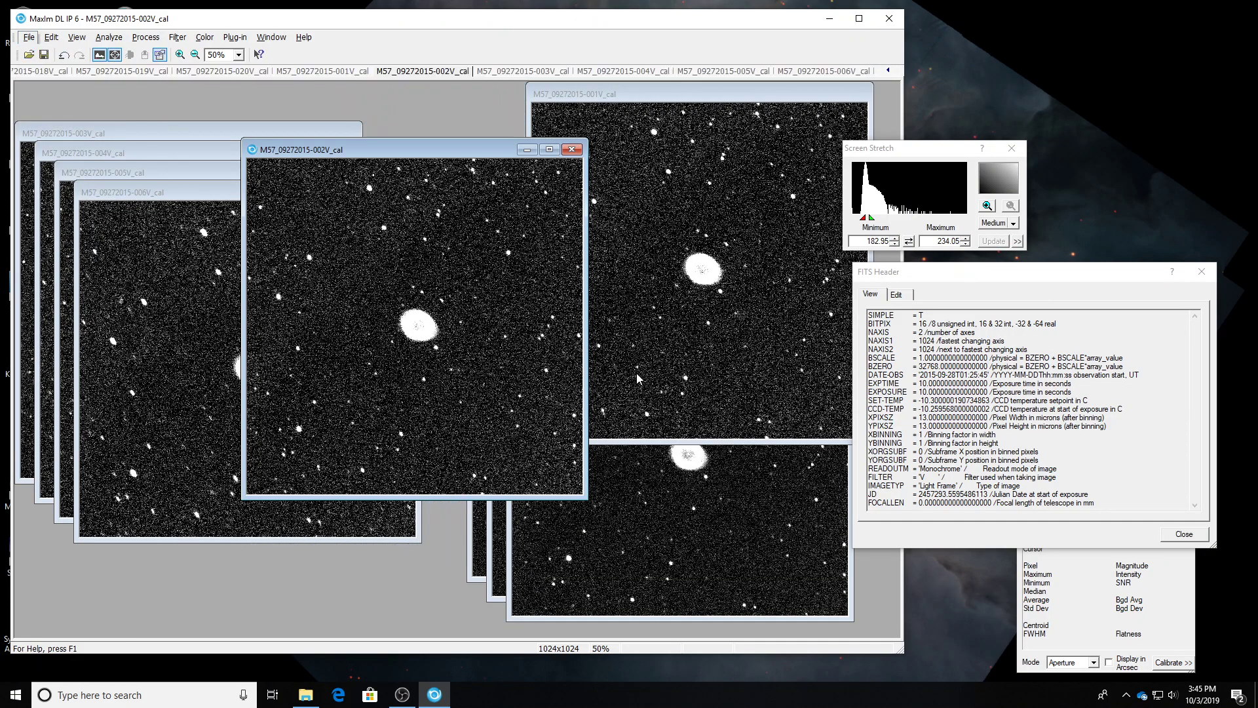
Open M92_09272015's C folder, drag all 25 Clear frames into MaxIm DL, and activate 025C
{"action": "left_click", "coordinate": [306, 695]}
{"action": "left_click", "coordinate": [946, 531]}
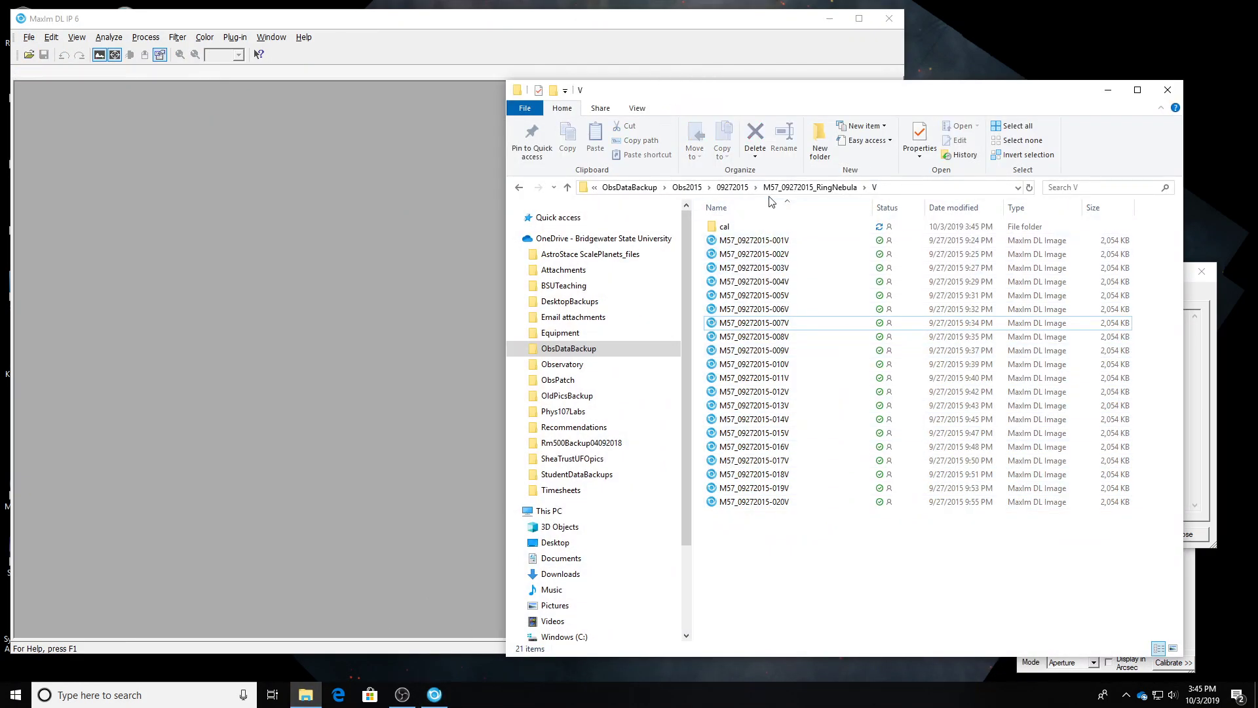
{"action": "left_click", "coordinate": [732, 187]}
{"action": "double_click", "coordinate": [740, 268]}
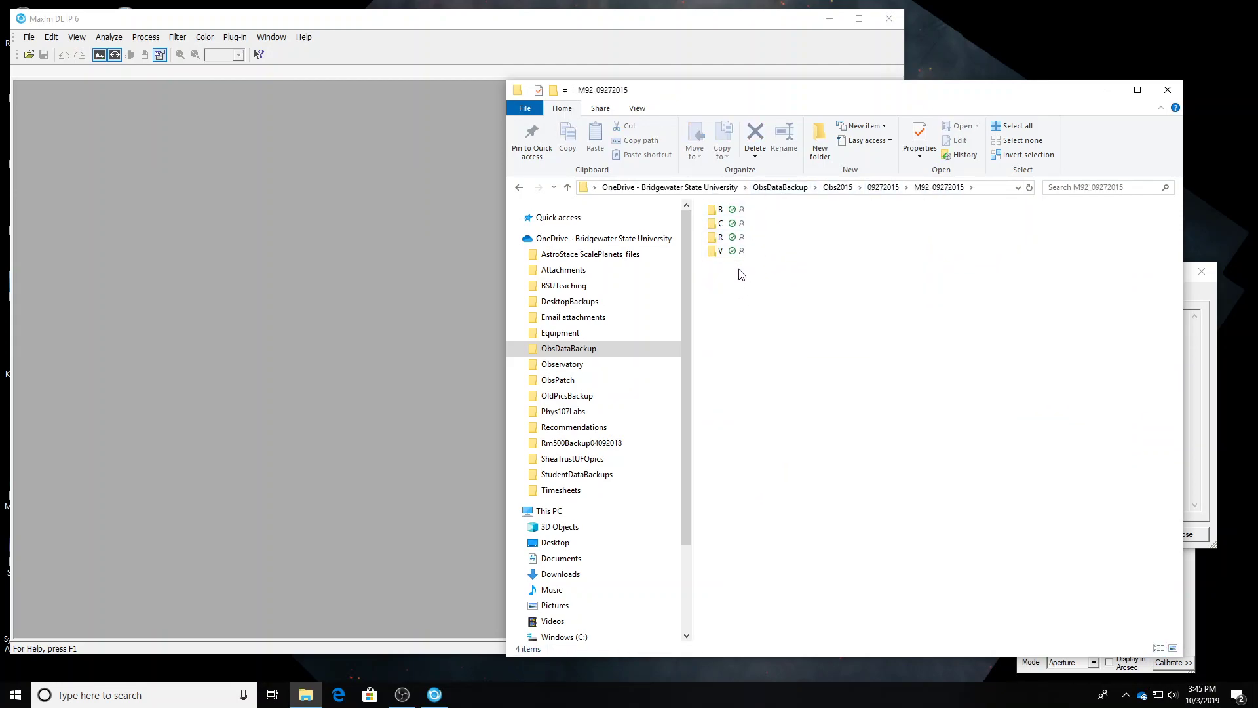
{"action": "left_click_drag", "start_coordinate": [753, 92], "coordinate": [728, 92]}
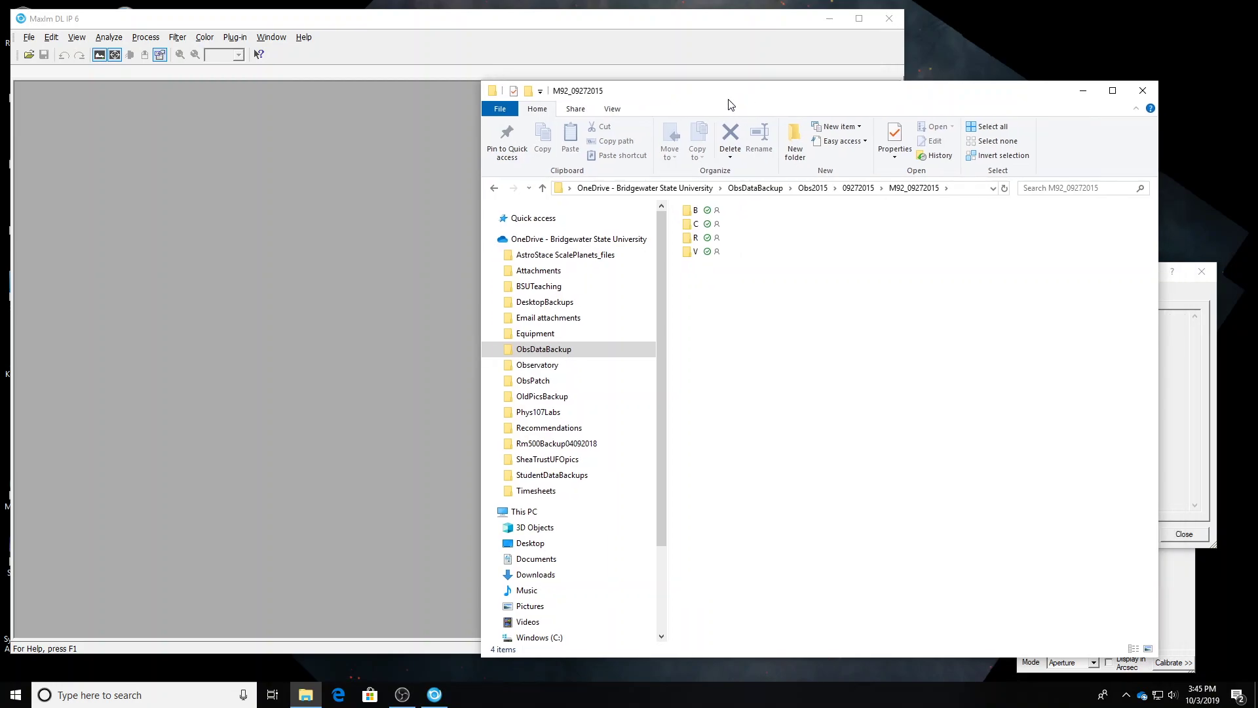
{"action": "double_click", "coordinate": [699, 227]}
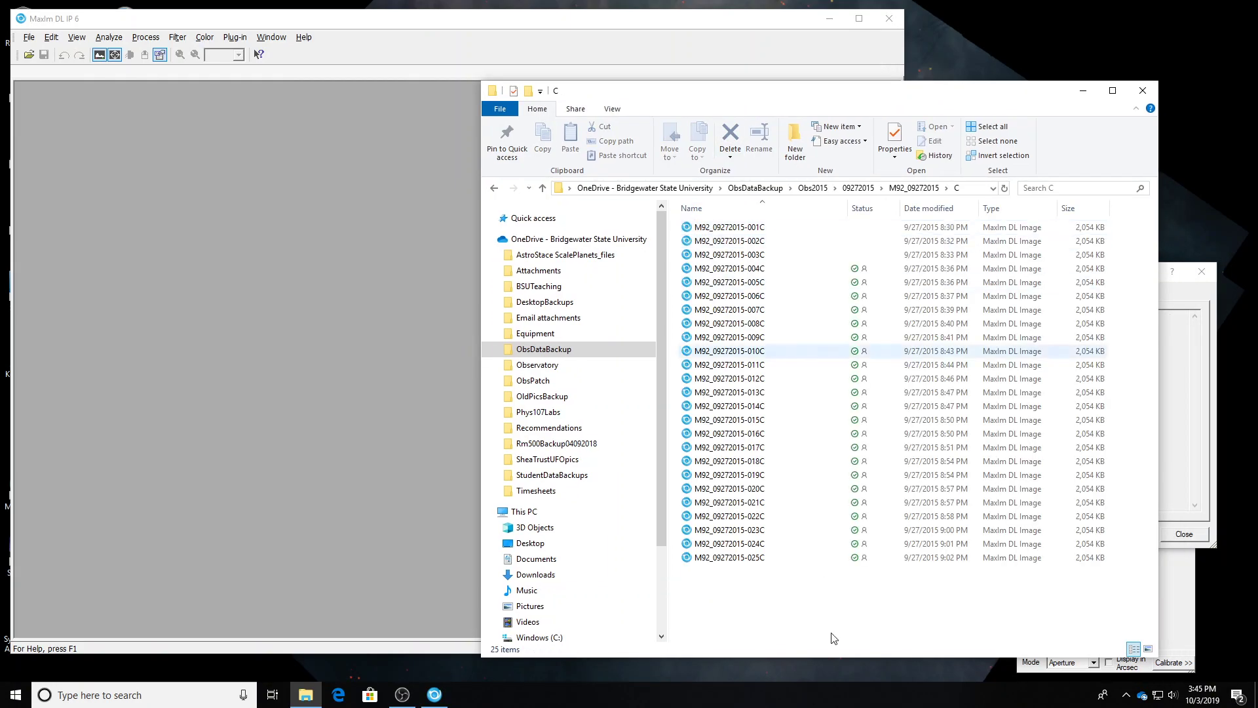
{"action": "left_click_drag", "start_coordinate": [752, 615], "coordinate": [464, 238]}
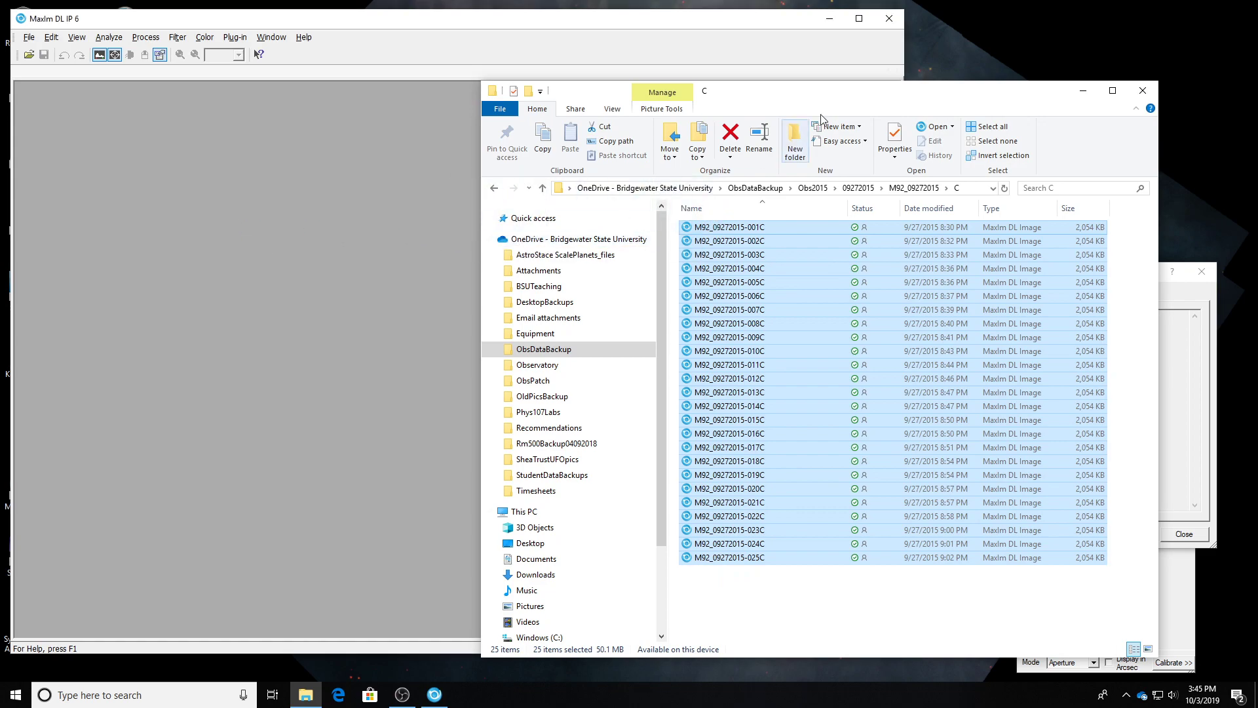
{"action": "left_click", "coordinate": [1088, 97]}
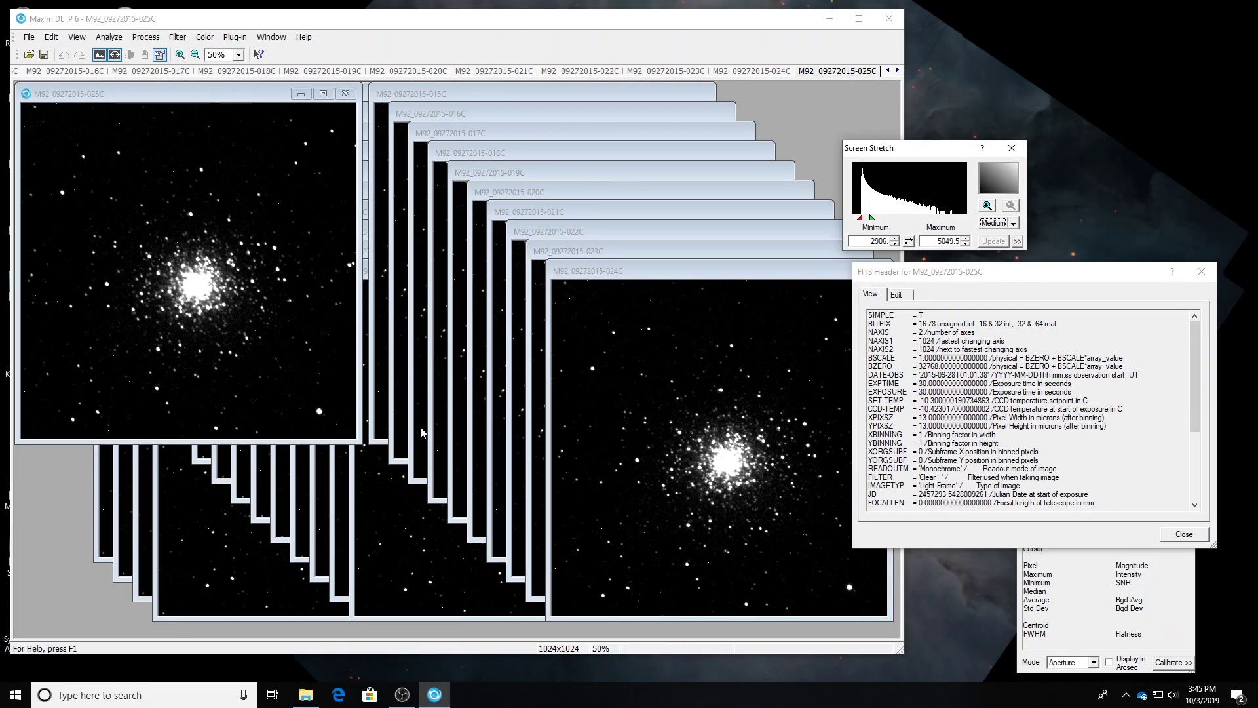
{"action": "left_click", "coordinate": [350, 32]}
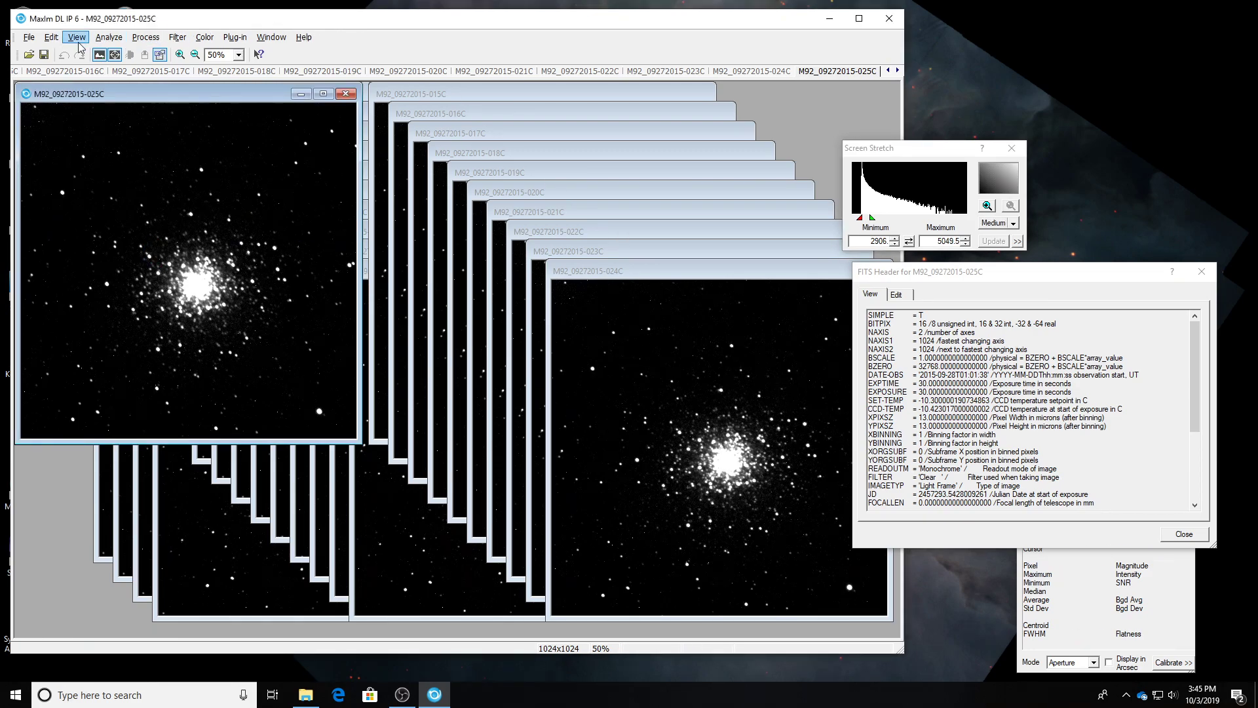
In Set Calibration, tick the 20150926 Flat C cal flat group
{"action": "left_click", "coordinate": [145, 38]}
{"action": "left_click", "coordinate": [155, 81]}
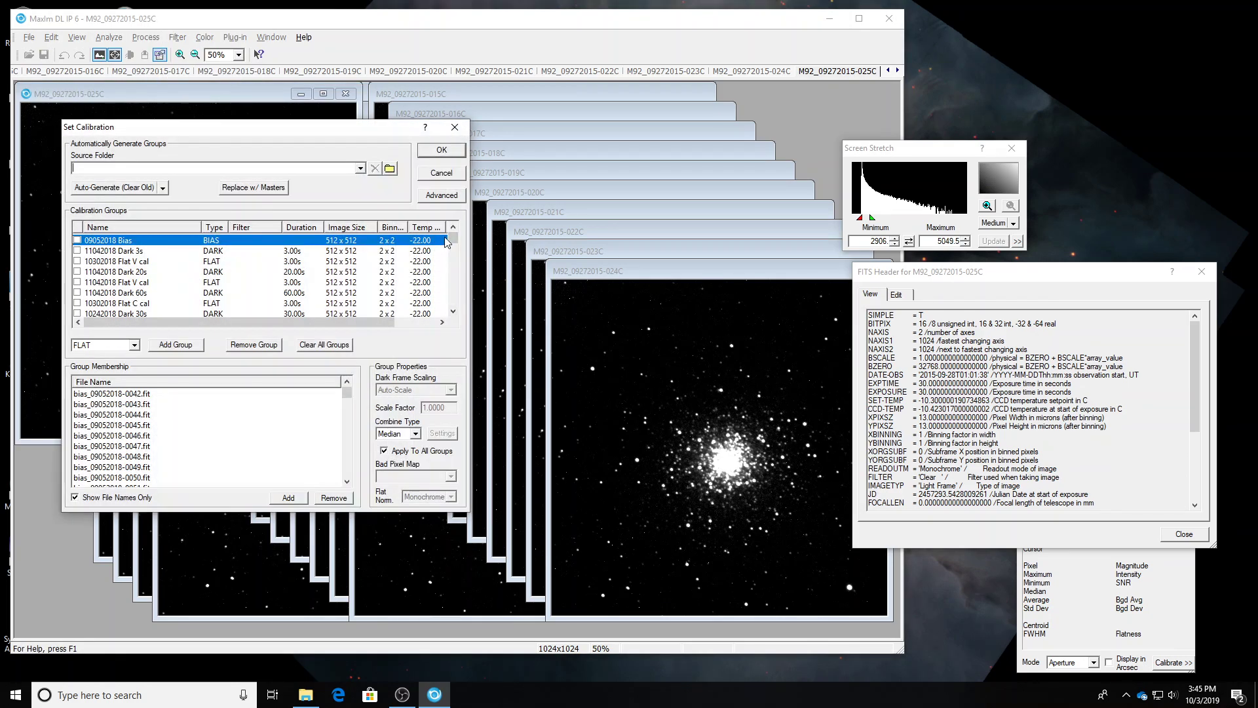
{"action": "scroll", "coordinate": [445, 242], "scroll_direction": "down", "scroll_amount": 10}
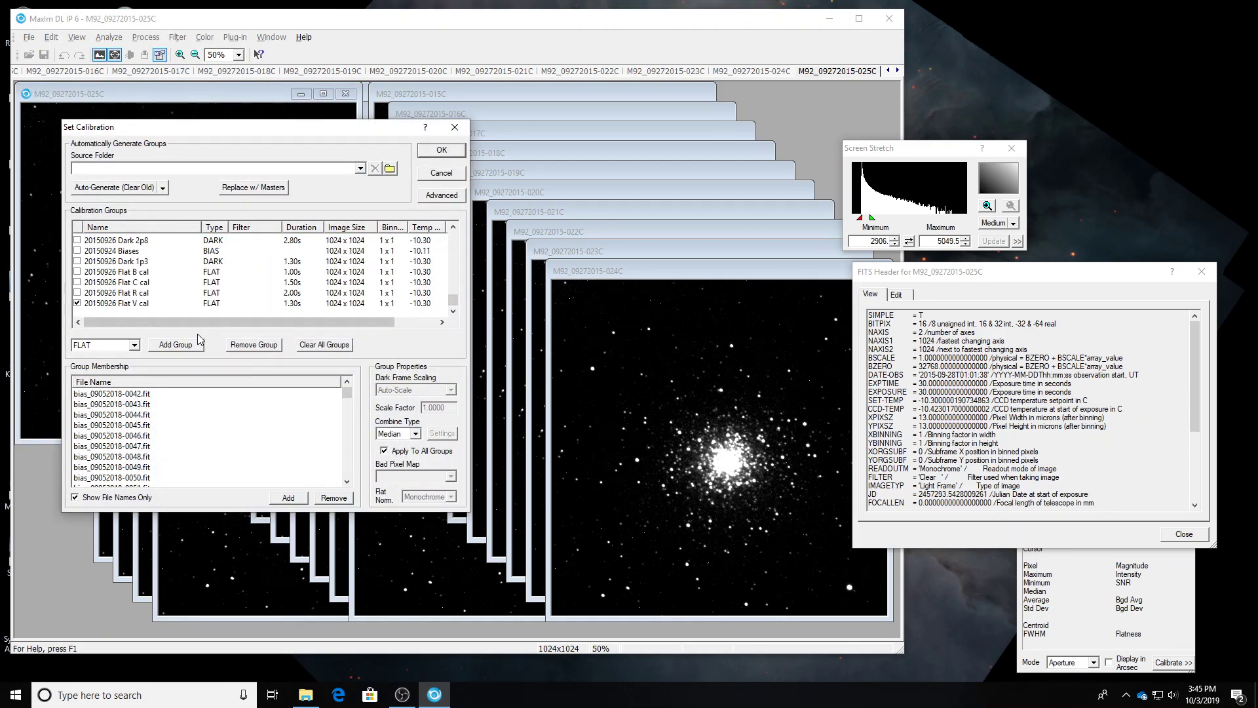
{"action": "left_click", "coordinate": [77, 282]}
{"action": "left_click", "coordinate": [453, 227]}
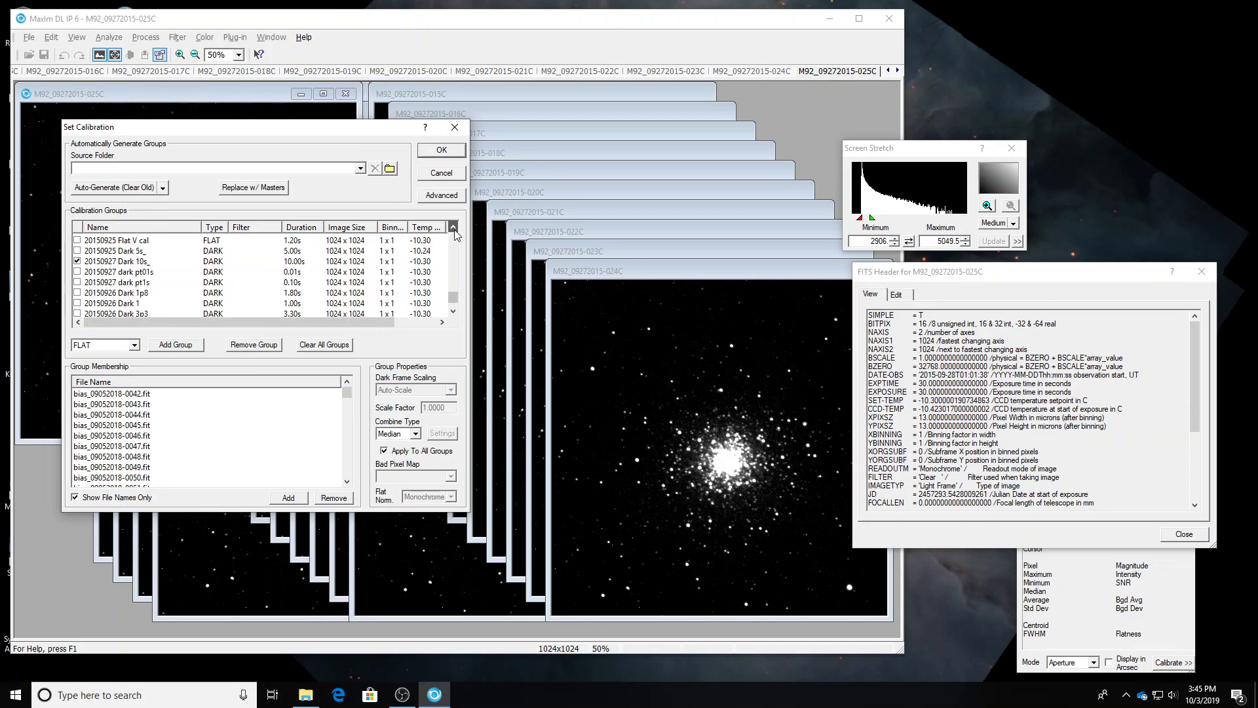
{"action": "left_click", "coordinate": [453, 227]}
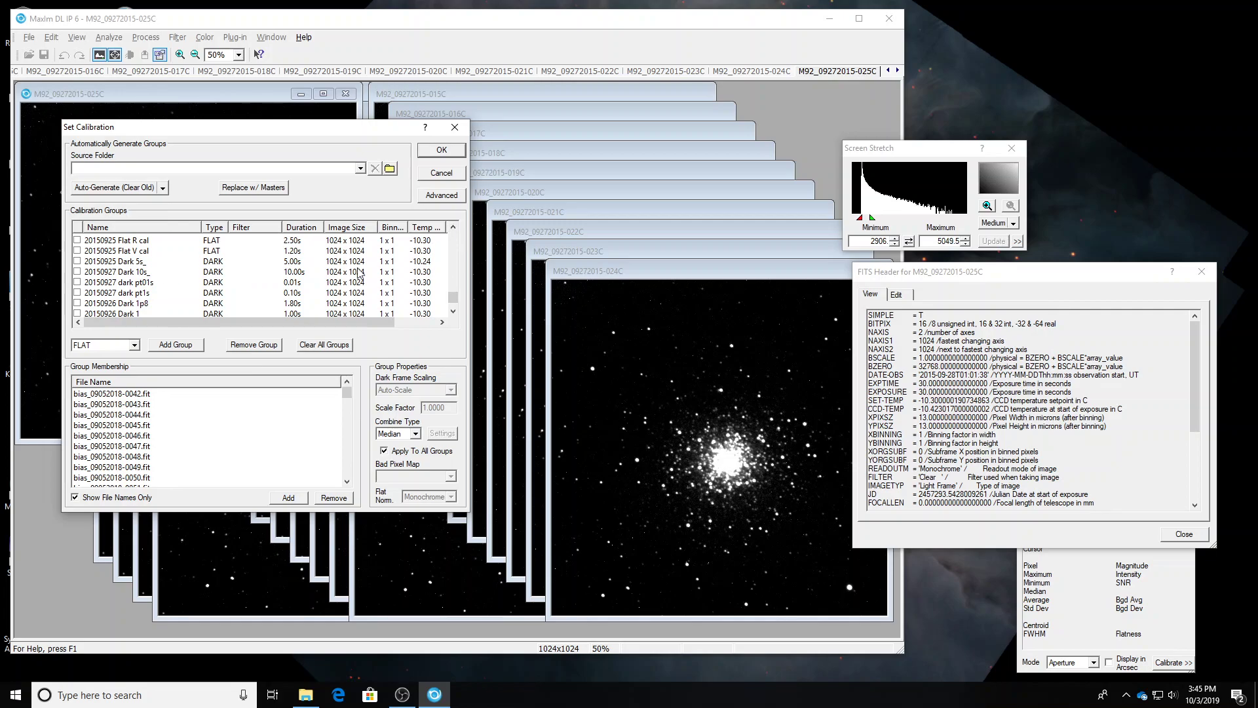
{"action": "left_click", "coordinate": [455, 274]}
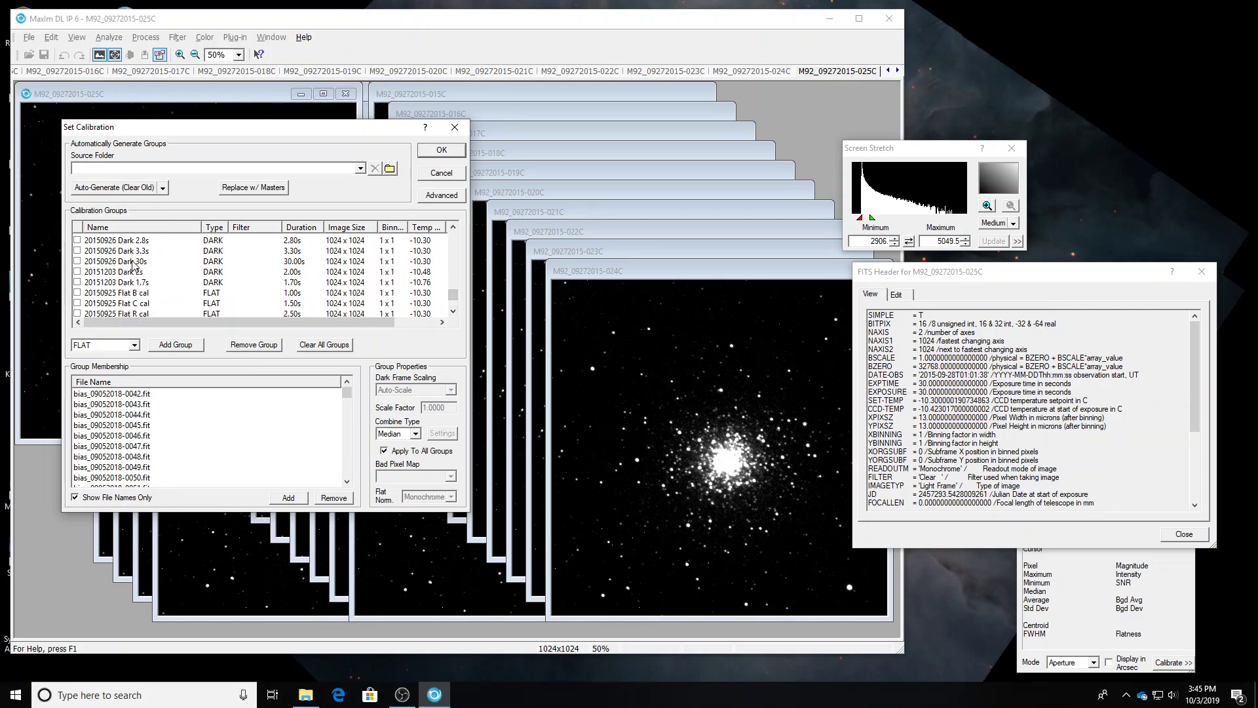
{"action": "left_click", "coordinate": [453, 310]}
{"action": "left_click", "coordinate": [77, 282]}
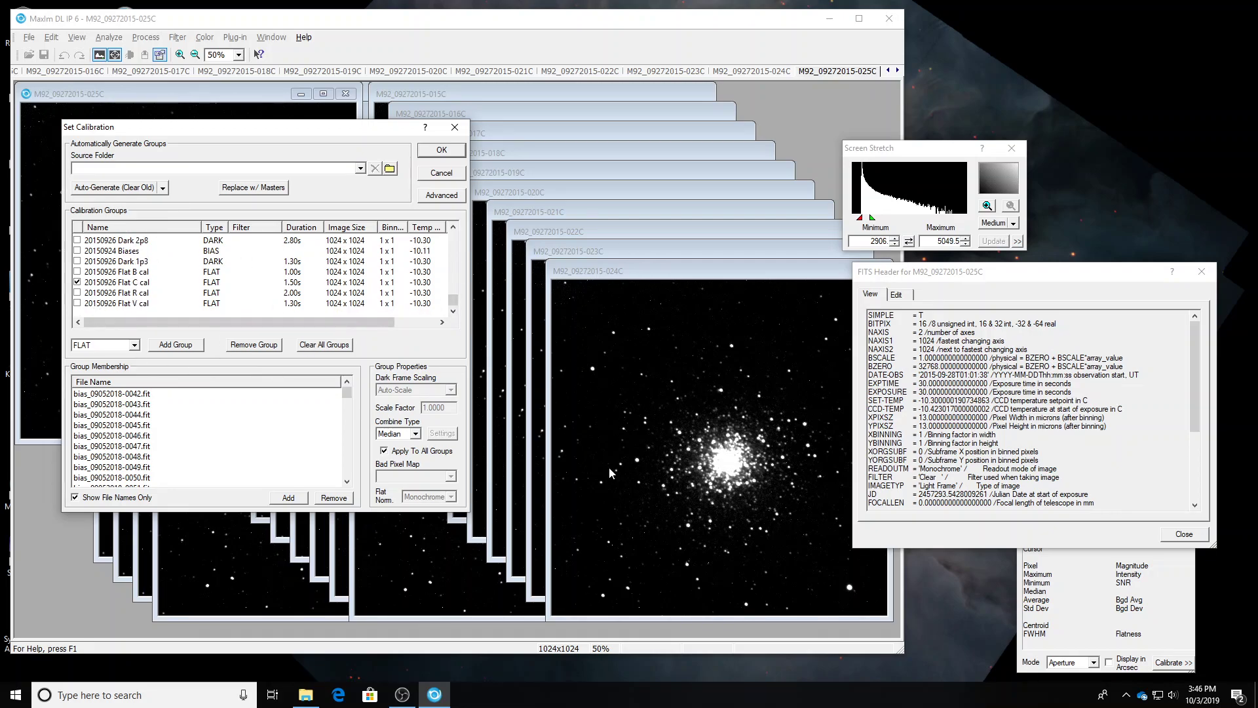
{"action": "left_click", "coordinate": [305, 695]}
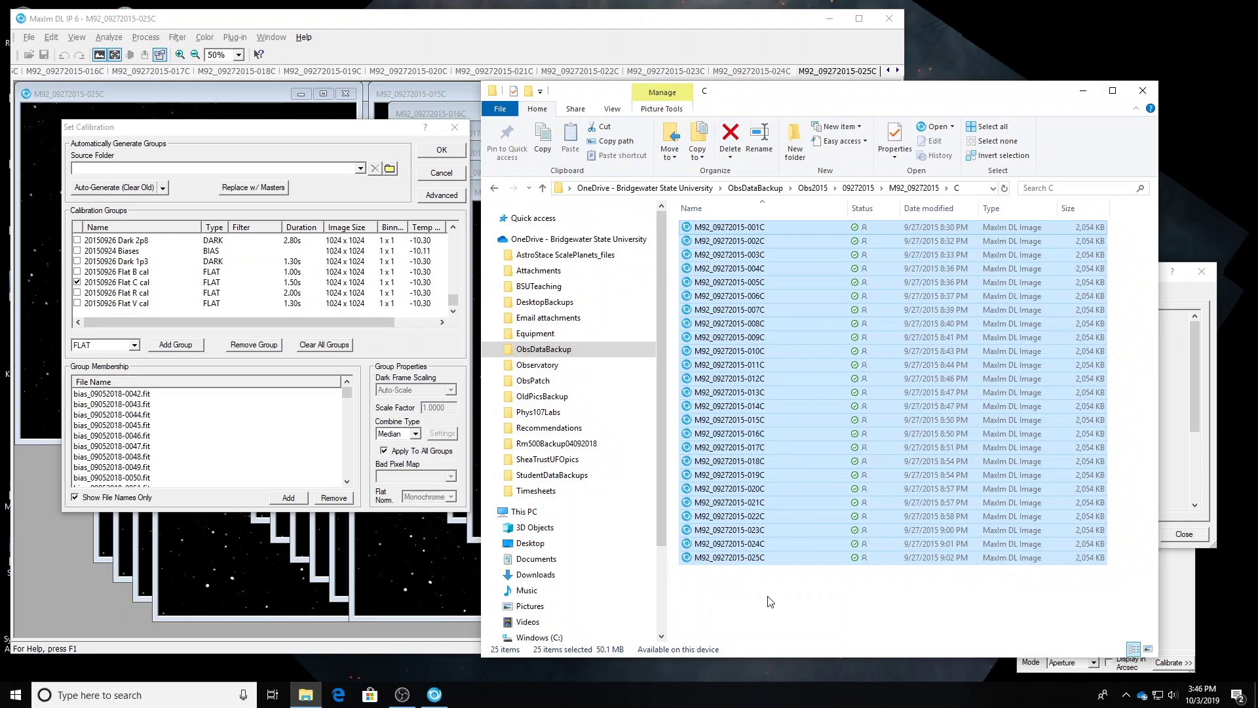
{"action": "left_click", "coordinate": [770, 601]}
{"action": "left_click", "coordinate": [855, 188]}
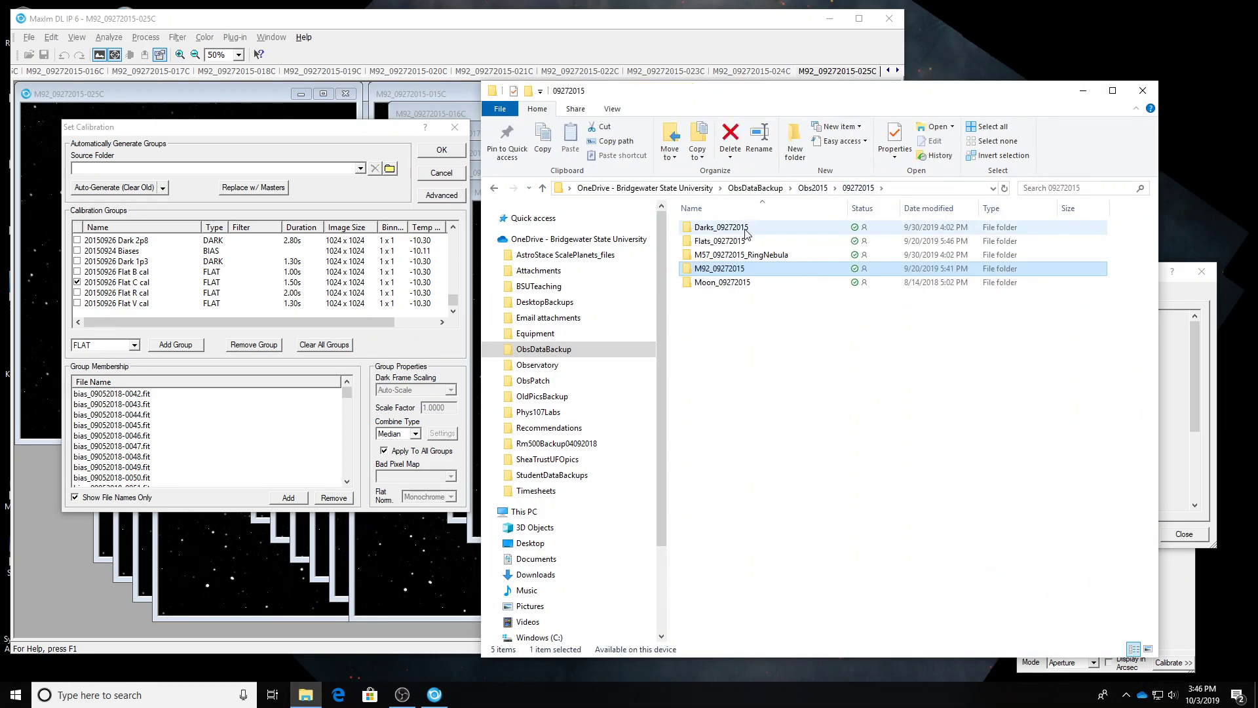
{"action": "double_click", "coordinate": [744, 229]}
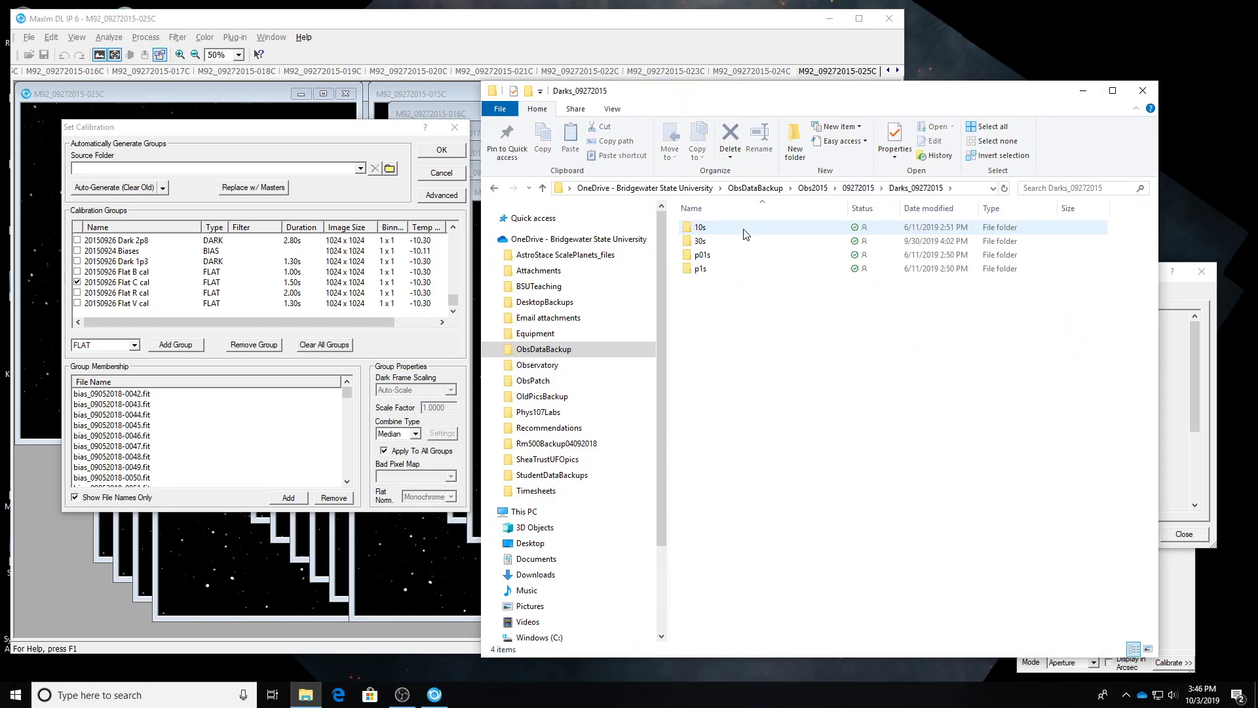
{"action": "double_click", "coordinate": [701, 241]}
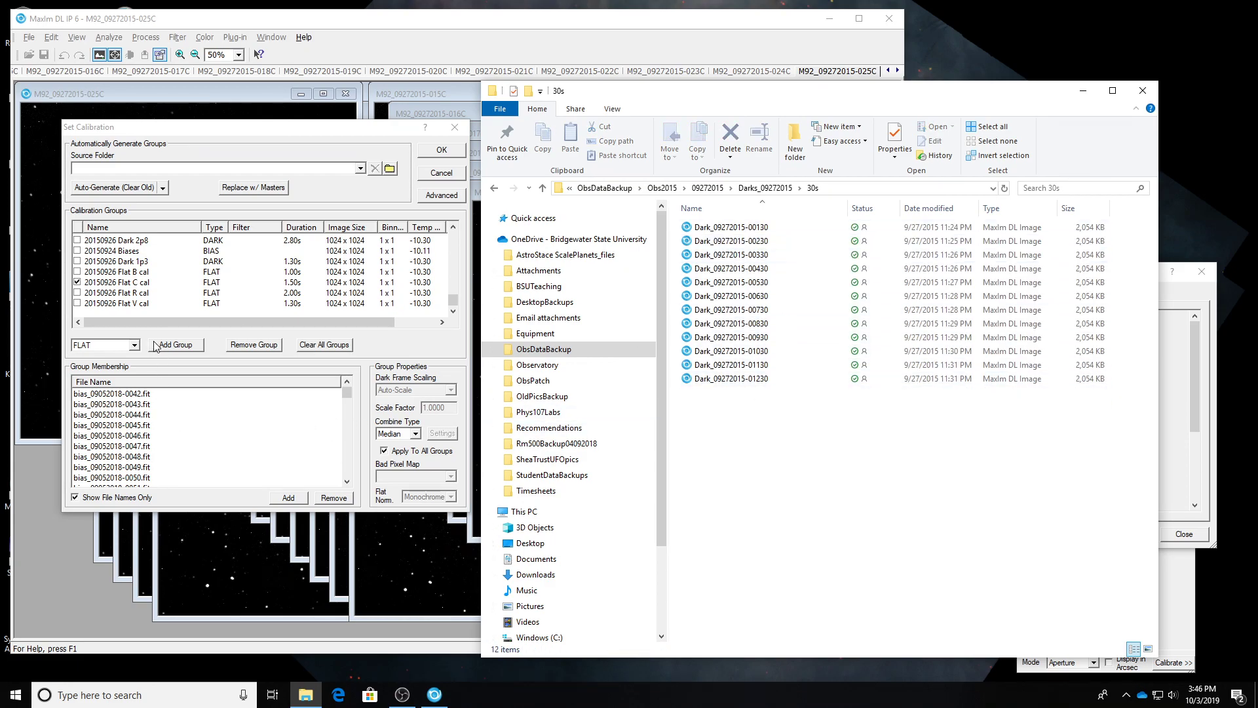
Add a new DARK calibration group named '20150926 Dark 30sec'
{"action": "left_click", "coordinate": [134, 346]}
{"action": "left_click", "coordinate": [82, 365]}
{"action": "left_click", "coordinate": [175, 344]}
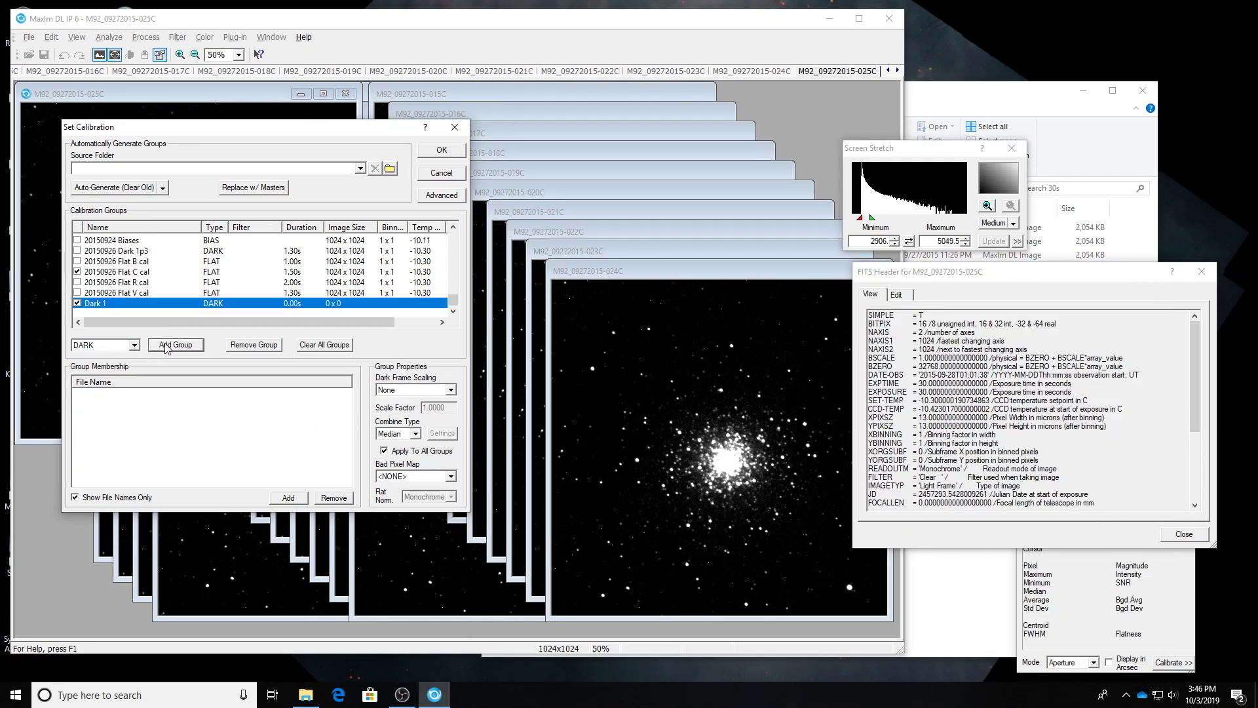
{"action": "left_click", "coordinate": [118, 303]}
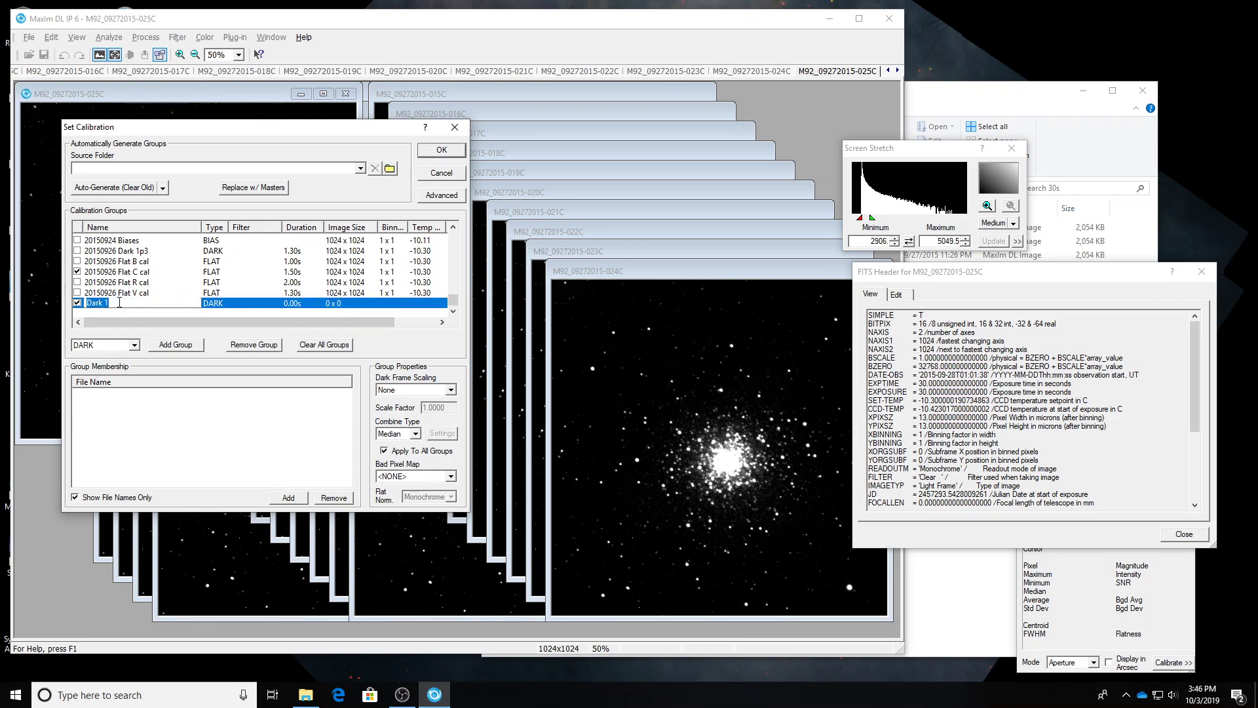
{"action": "type", "text": "01"}
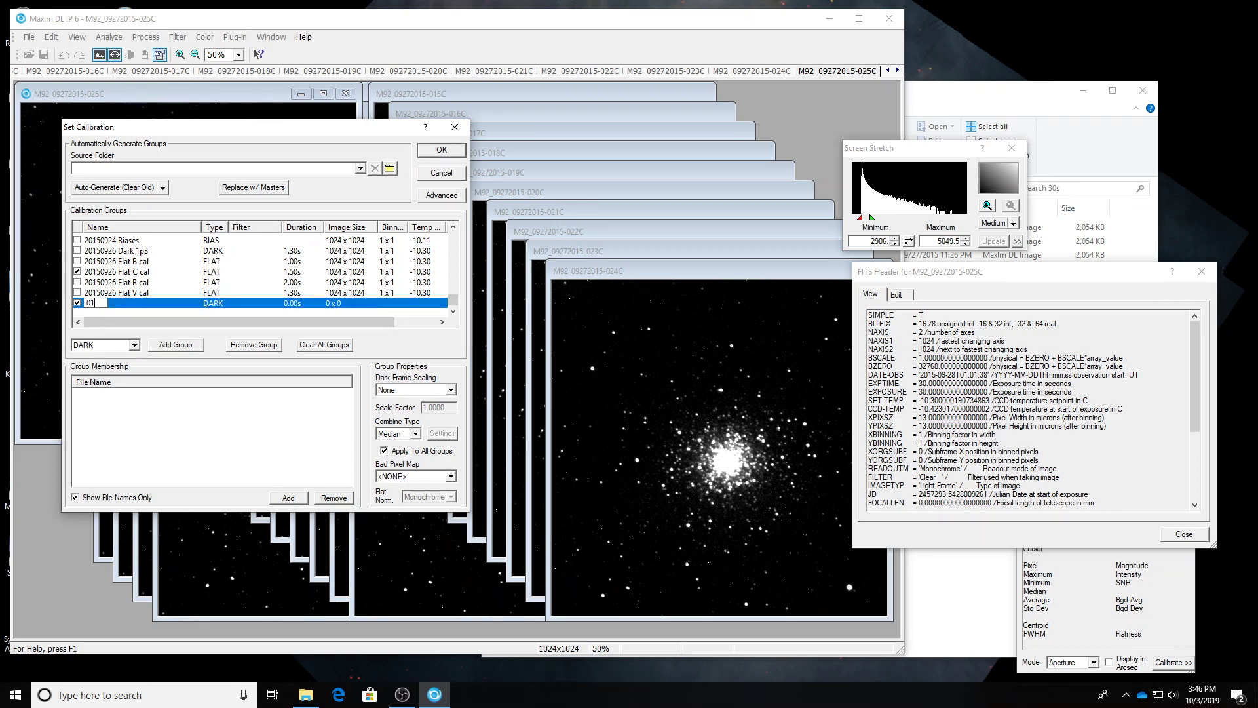
{"action": "type", "text": "0150926 Dark 30sec"}
{"action": "key", "text": "Return"}
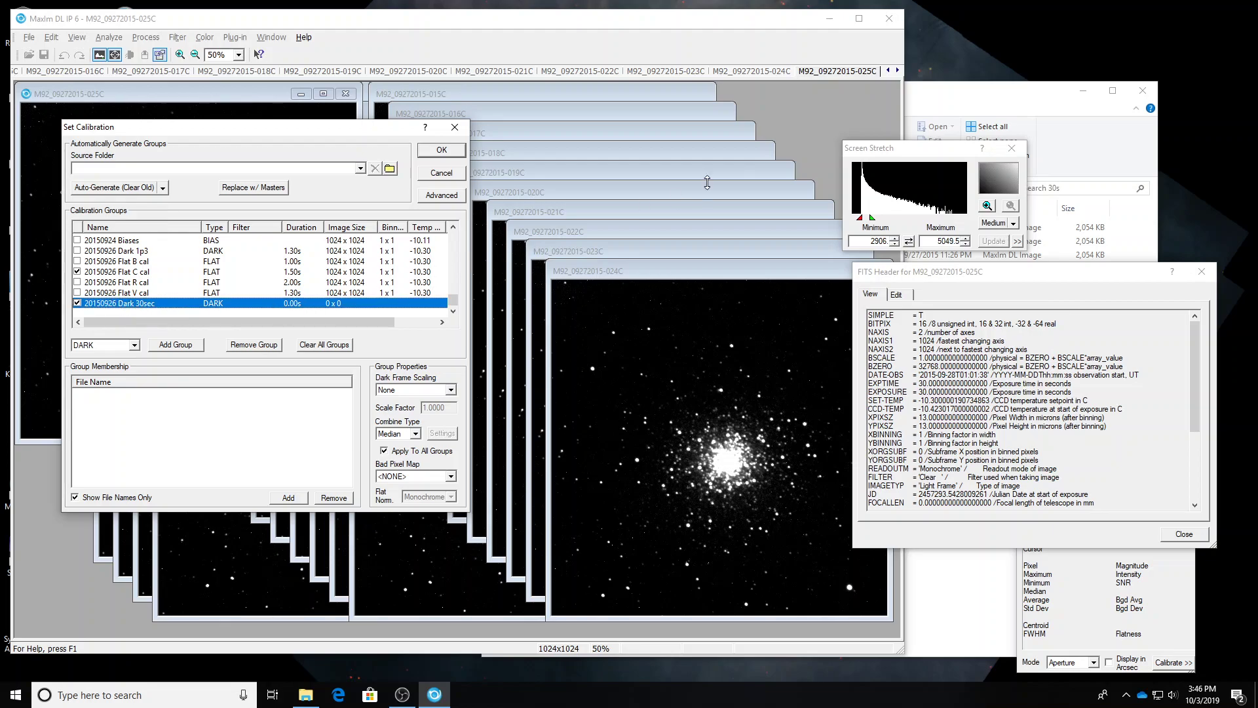
Put the twelve 30 s dark frames into the new group and accept the calibration setup
{"action": "left_click", "coordinate": [1011, 108]}
{"action": "left_click_drag", "start_coordinate": [790, 471], "coordinate": [721, 224]}
{"action": "left_click_drag", "start_coordinate": [721, 229], "coordinate": [184, 412]}
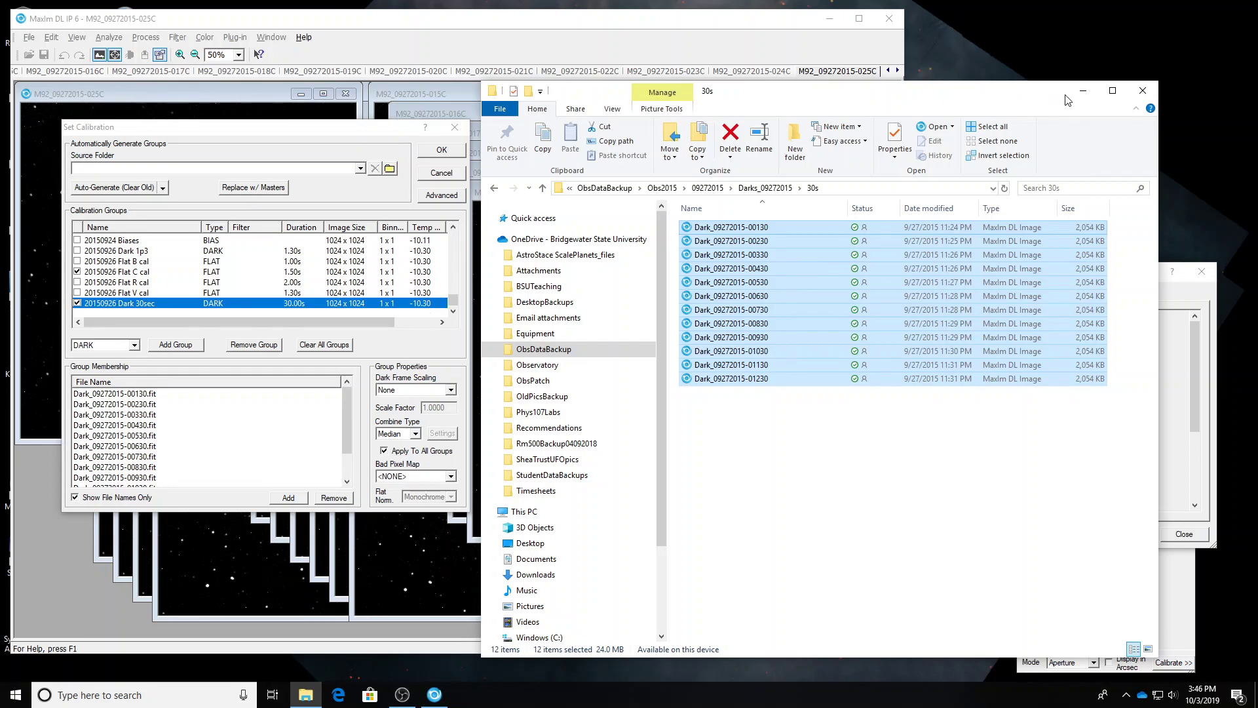
{"action": "left_click", "coordinate": [1081, 91]}
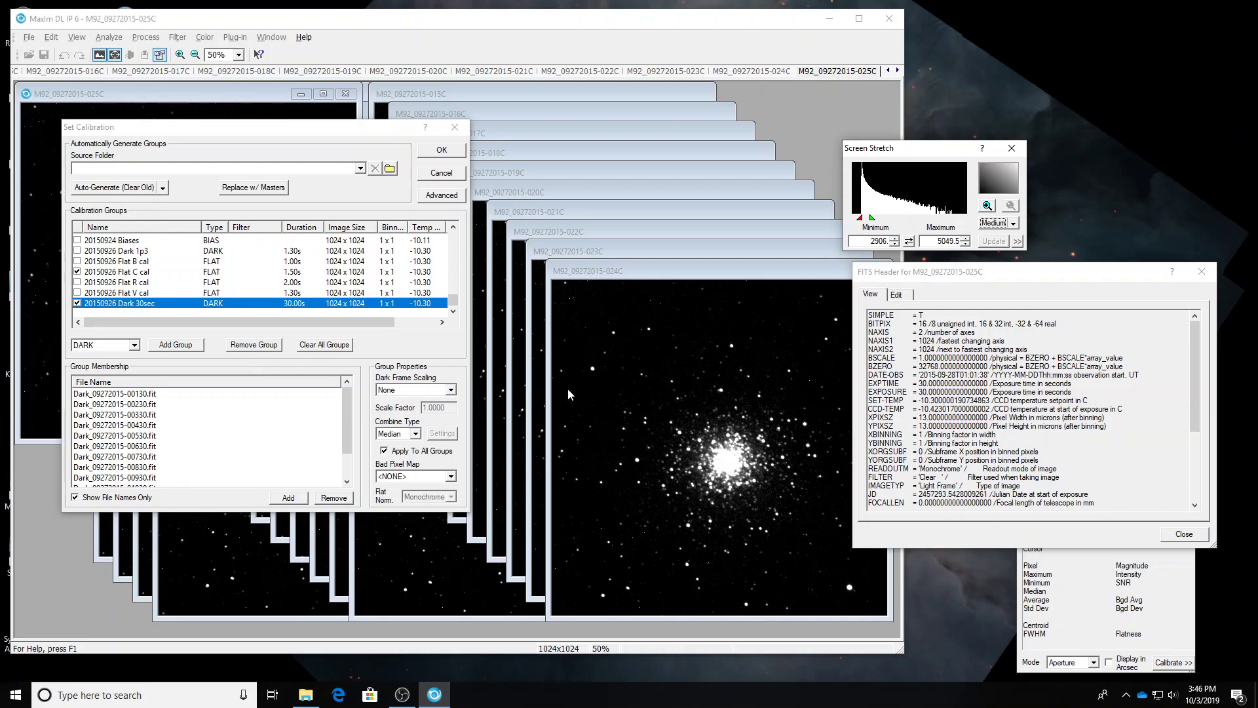
{"action": "left_click_drag", "start_coordinate": [453, 301], "coordinate": [442, 227]}
{"action": "left_click", "coordinate": [441, 152]}
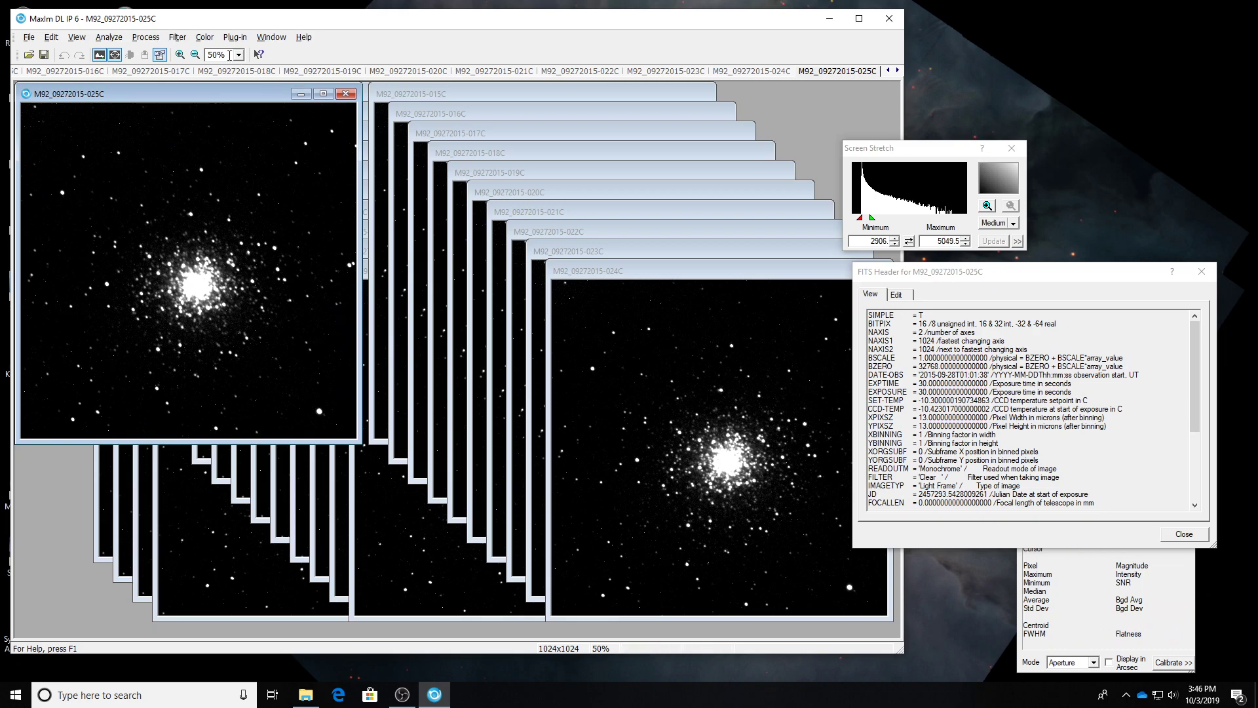
Run Process > Calibrate All on the open M92 images with the selected darks and flats
{"action": "left_click", "coordinate": [140, 38]}
{"action": "left_click", "coordinate": [157, 65]}
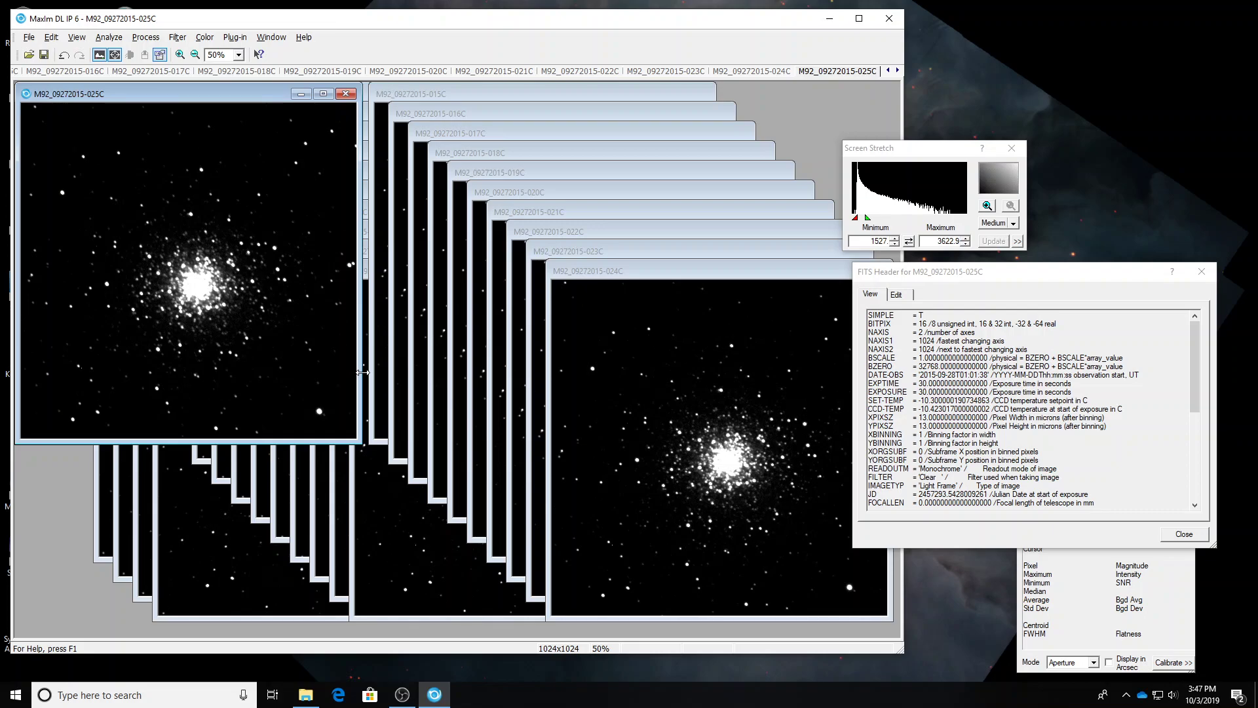
Add all open images to a Batch Save and Convert job
{"action": "left_click", "coordinate": [29, 36]}
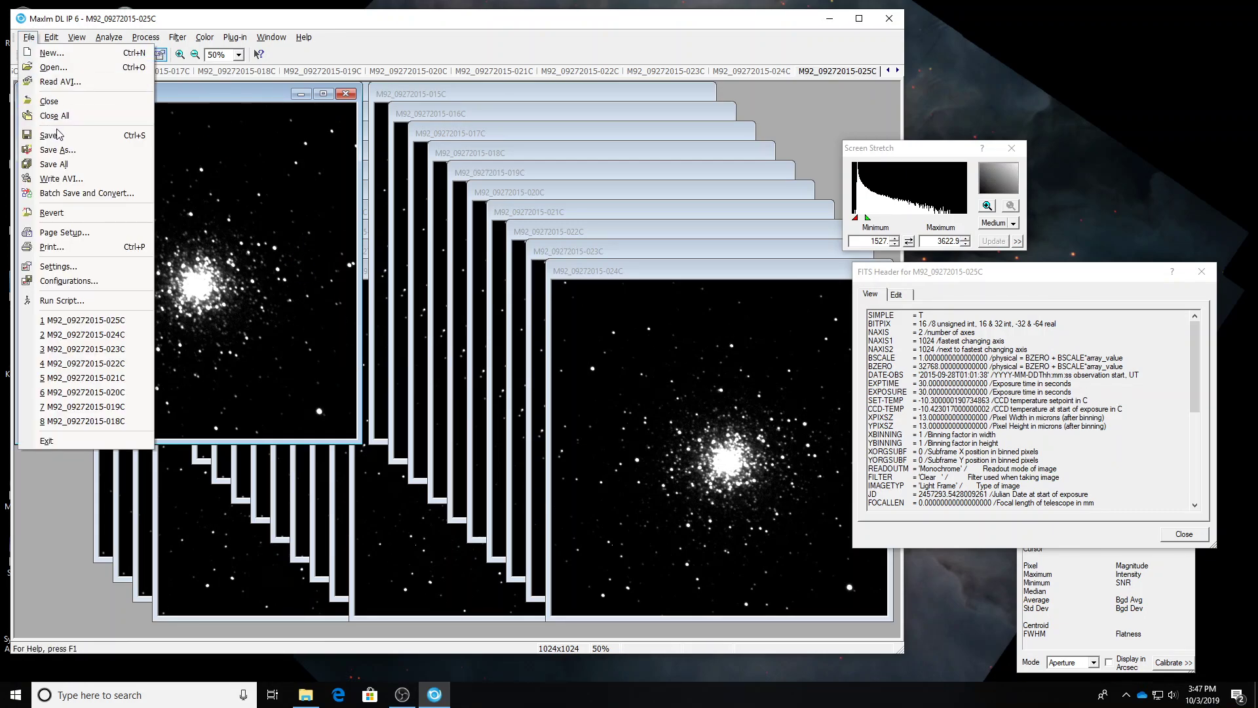
{"action": "left_click", "coordinate": [72, 193]}
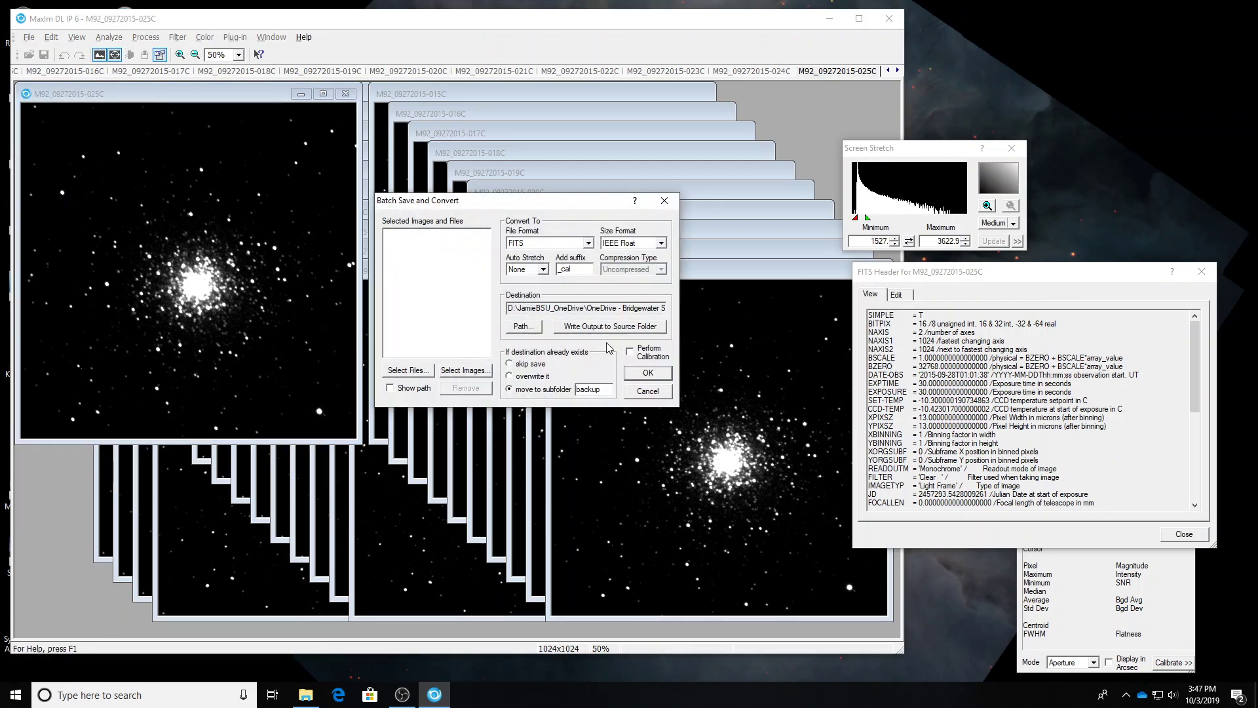
{"action": "left_click", "coordinate": [465, 371]}
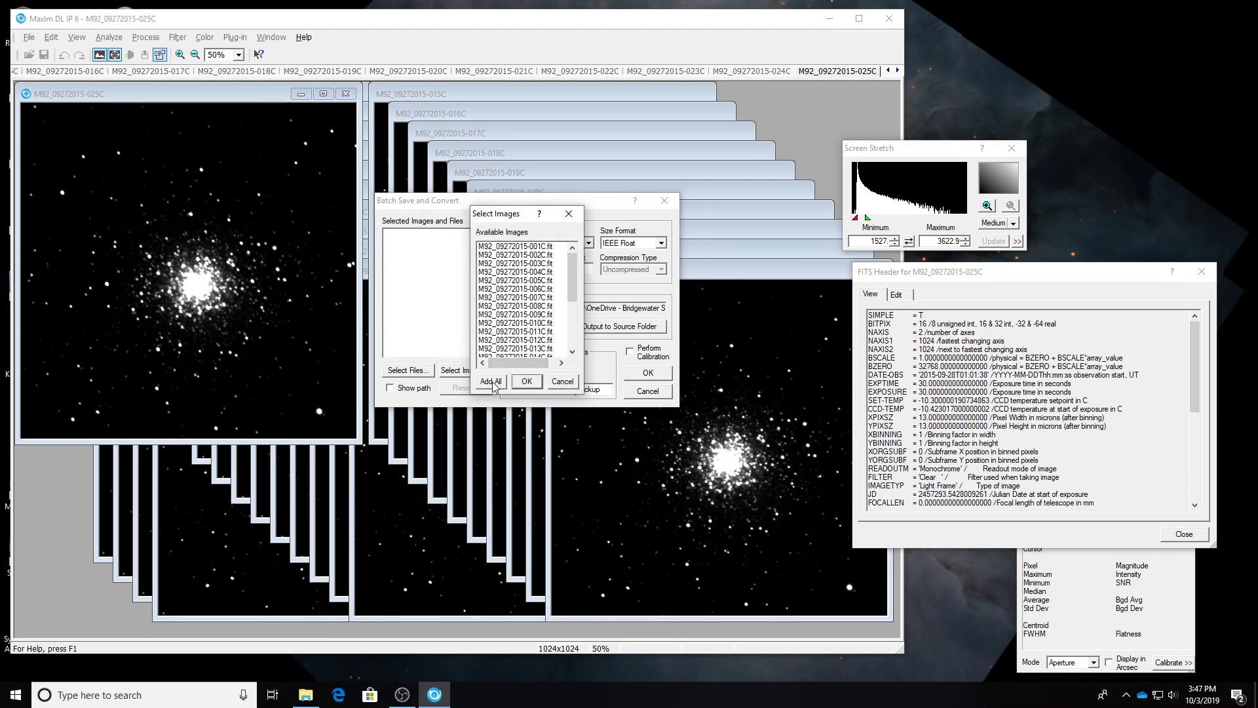
{"action": "left_click", "coordinate": [493, 382]}
{"action": "left_click", "coordinate": [528, 382]}
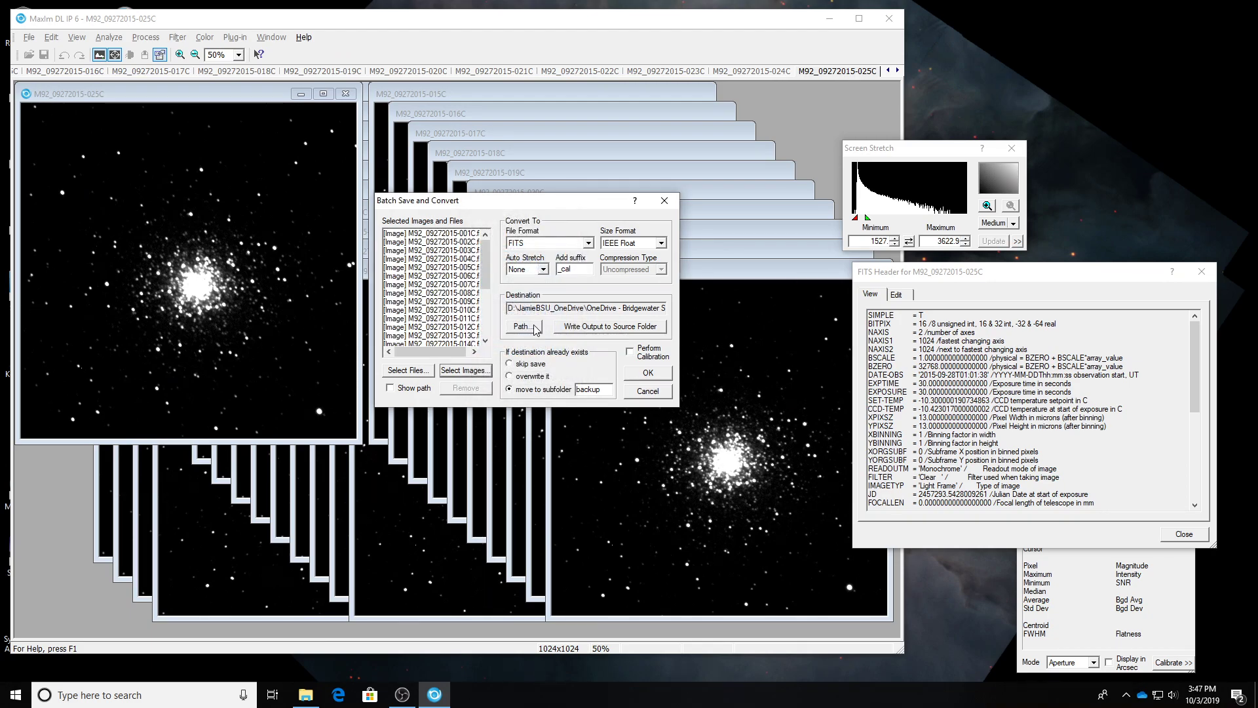
Set the output to a new 'cal' folder inside M92_09272015\C and convert to _cal FITS
{"action": "left_click", "coordinate": [535, 328]}
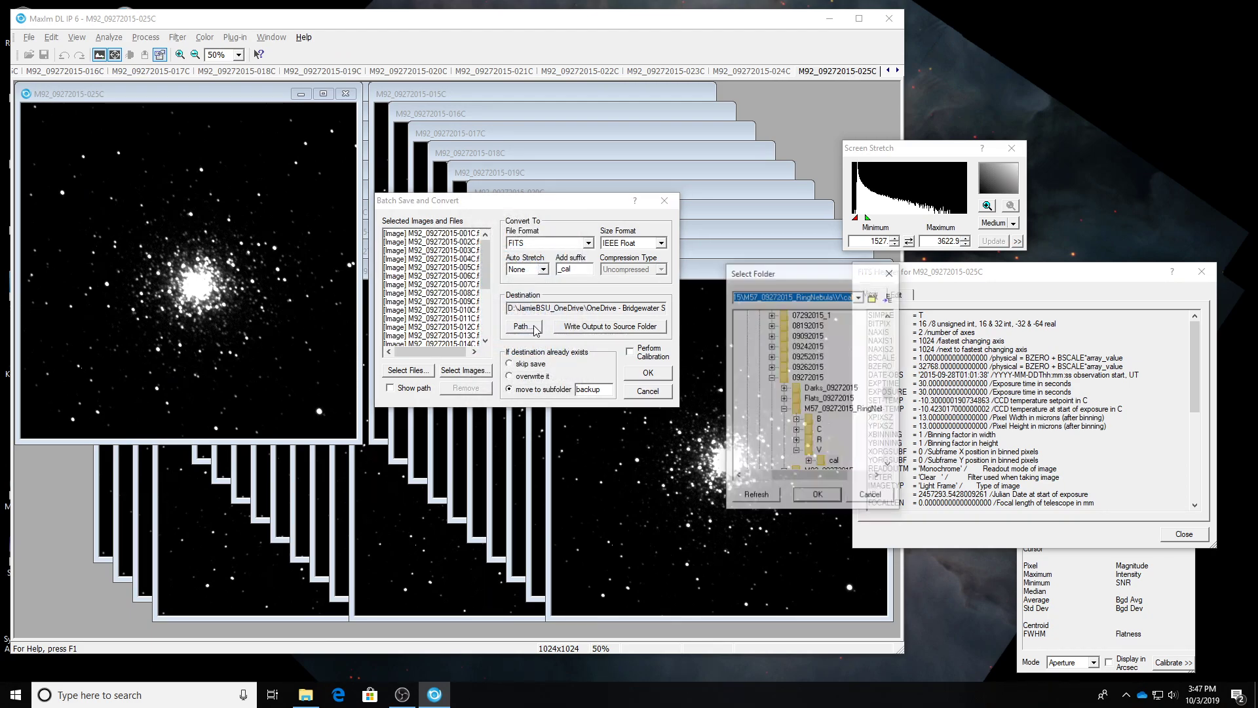
{"action": "left_click", "coordinate": [786, 410]}
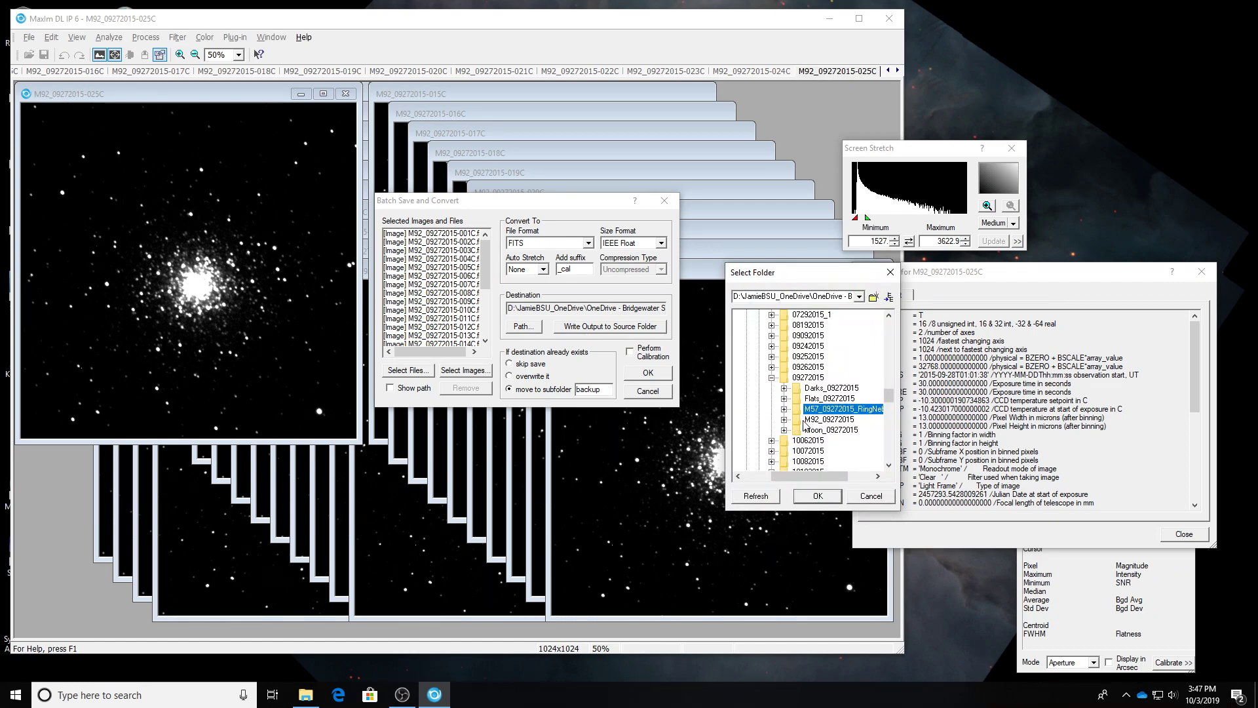
{"action": "left_click", "coordinate": [784, 420]}
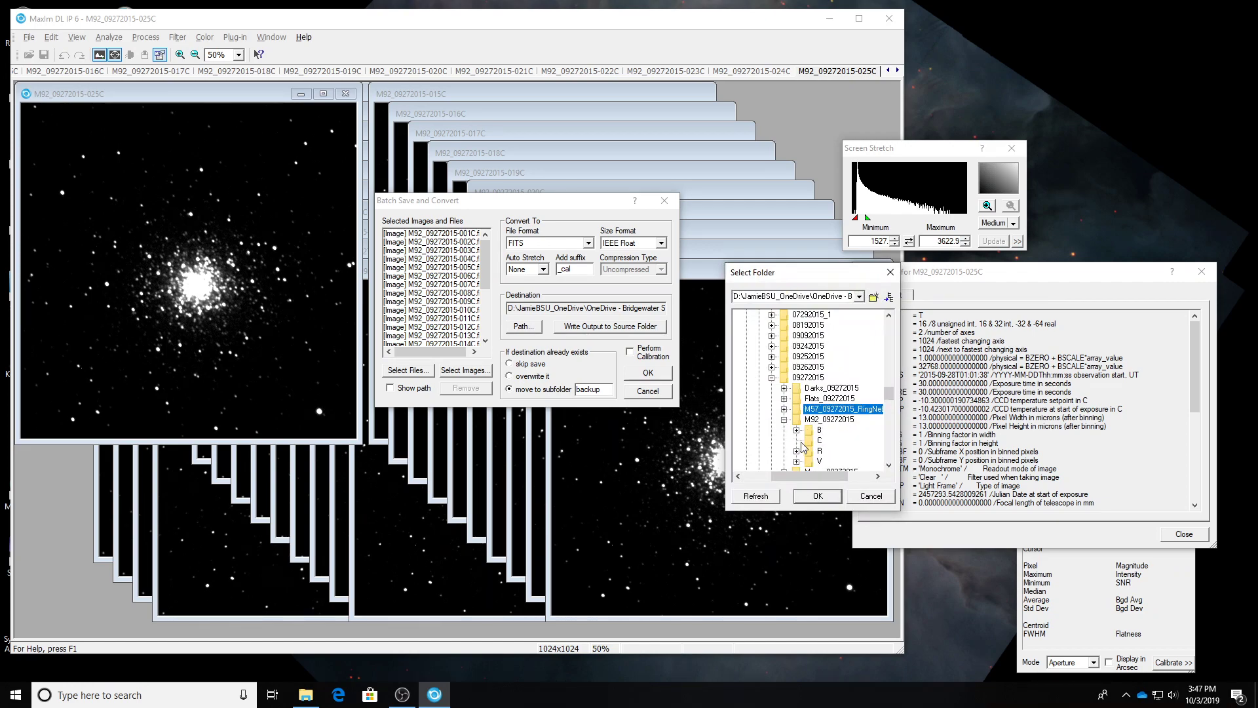
{"action": "left_click", "coordinate": [817, 441]}
{"action": "left_click", "coordinate": [875, 299]}
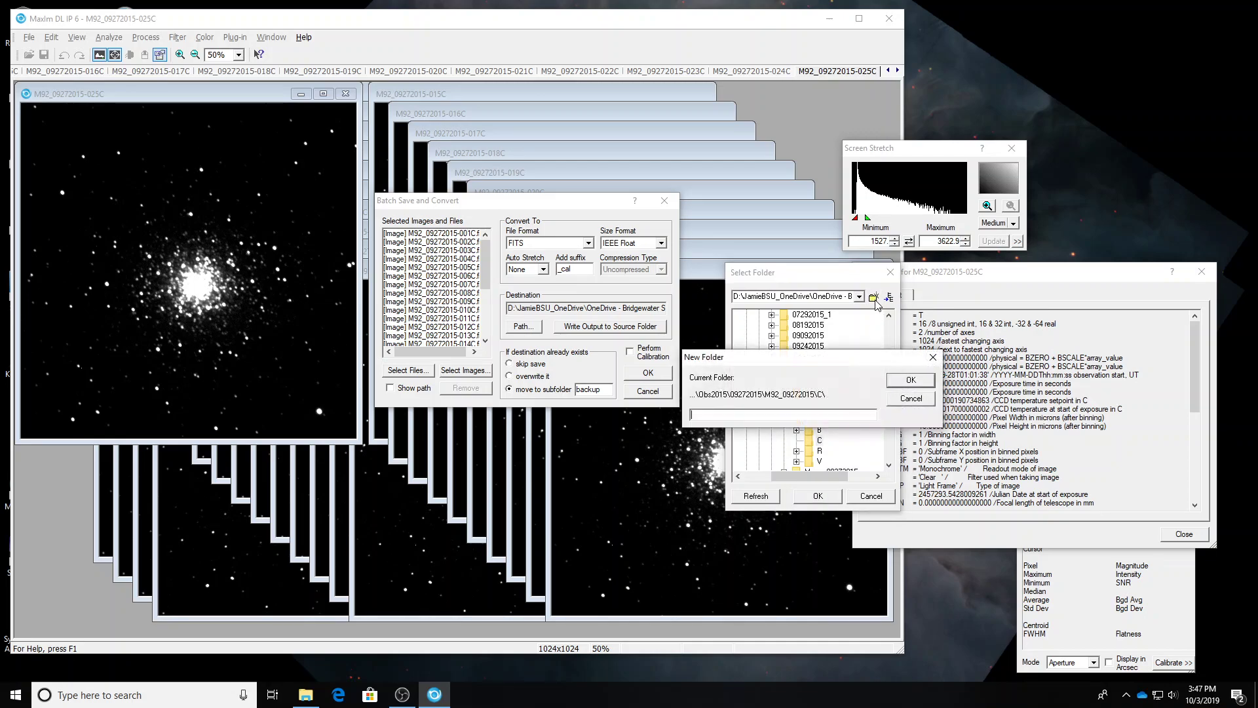
{"action": "type", "text": "cal"}
{"action": "key", "text": "Return"}
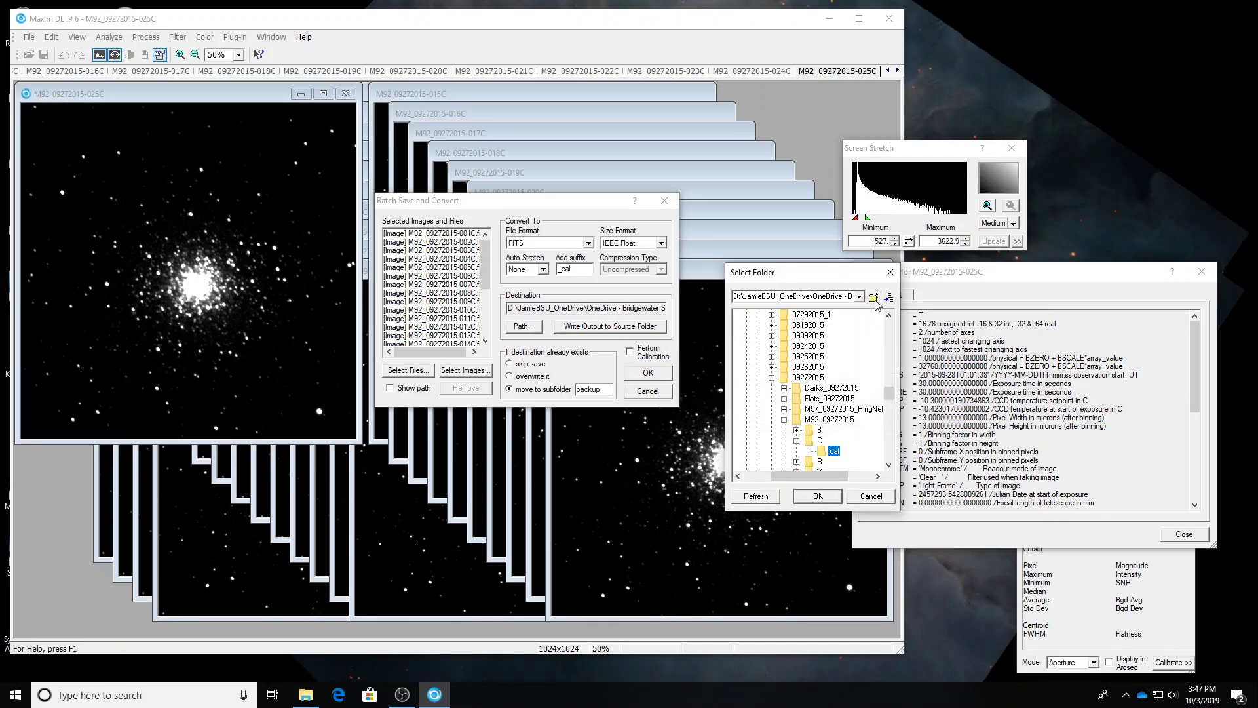
{"action": "key", "text": "Return"}
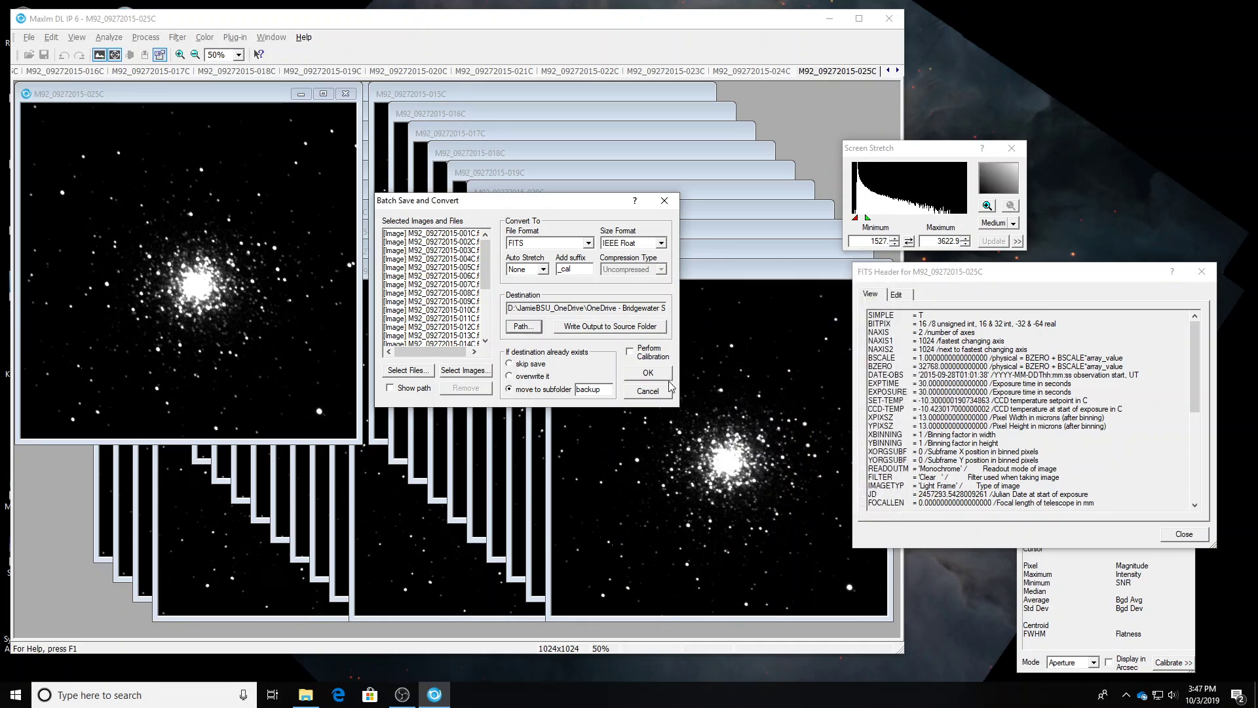
{"action": "left_click", "coordinate": [649, 372]}
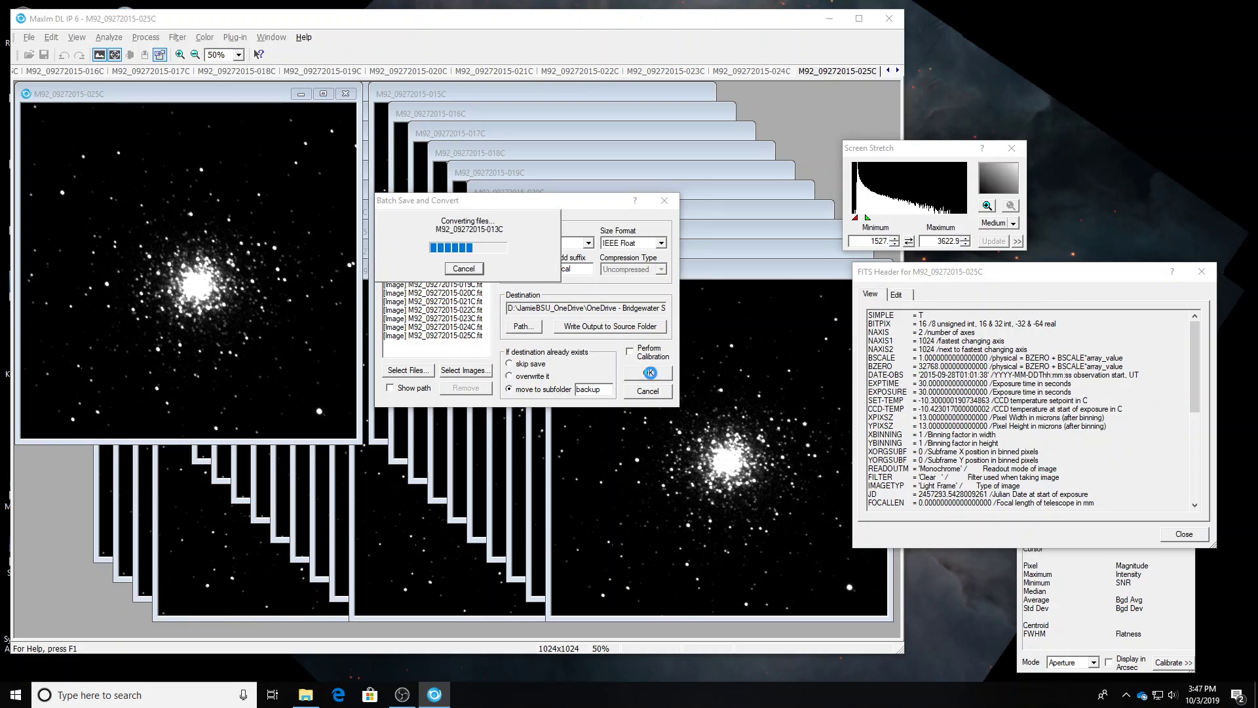